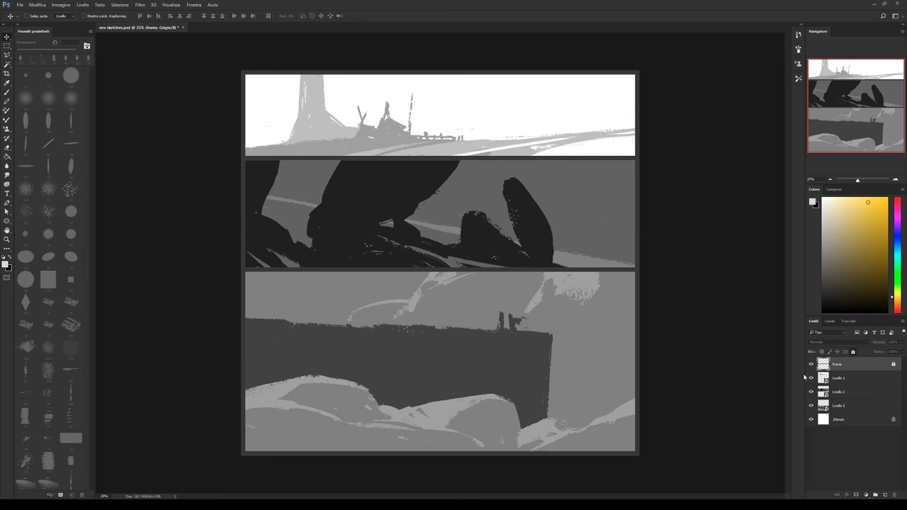
# Select the top panel's Livello 1 layer and add a new empty layer above it.
pyautogui.click(838, 378)
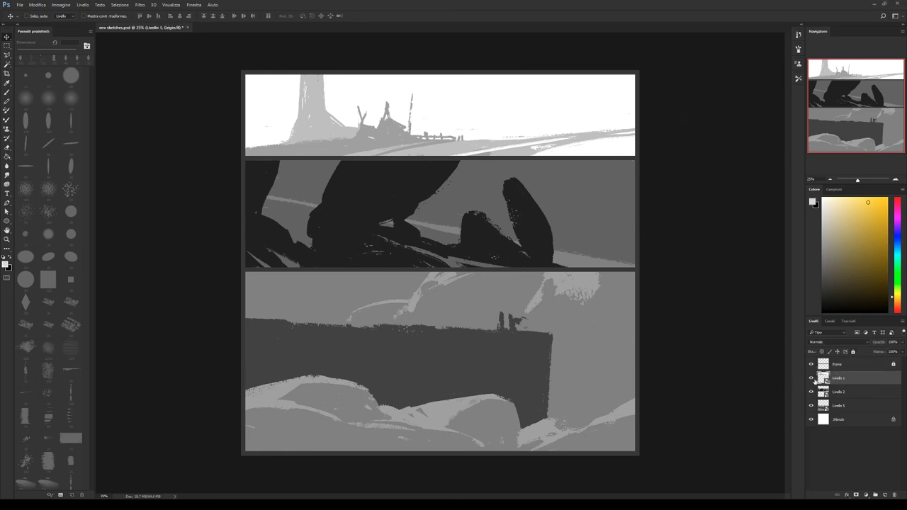
pyautogui.click(811, 378)
pyautogui.click(884, 495)
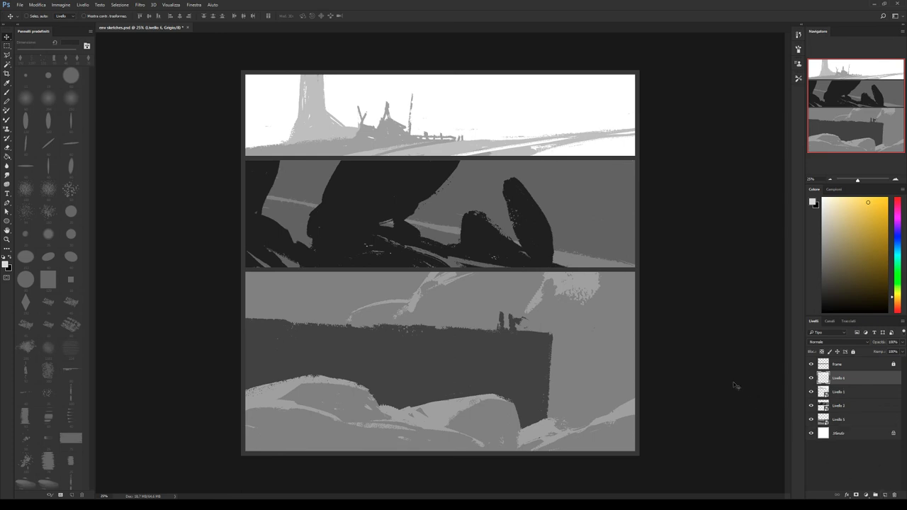
# Choose a smaller textured brush and sample a canvas grey as the paint colour.
pyautogui.press('b')
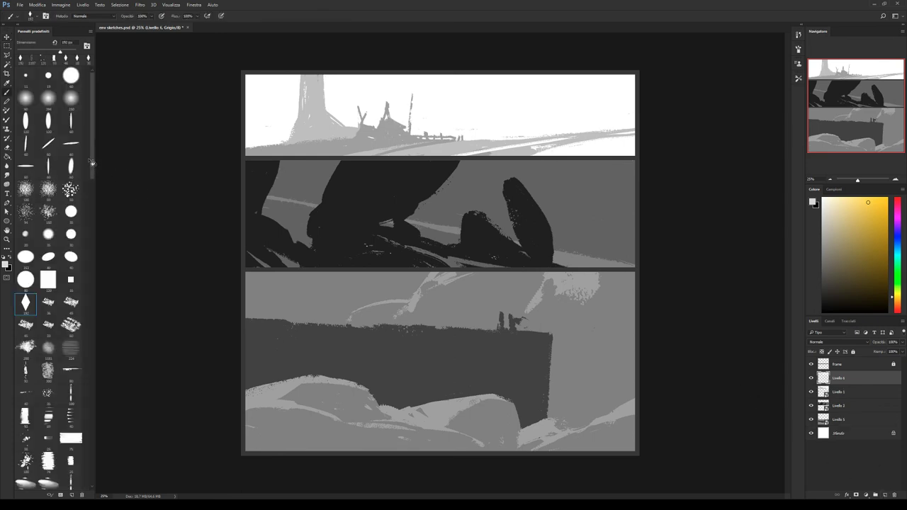
pyautogui.moveTo(91, 163)
pyautogui.mouseDown()
pyautogui.moveTo(90, 331)
pyautogui.moveTo(92, 276)
pyautogui.mouseUp()
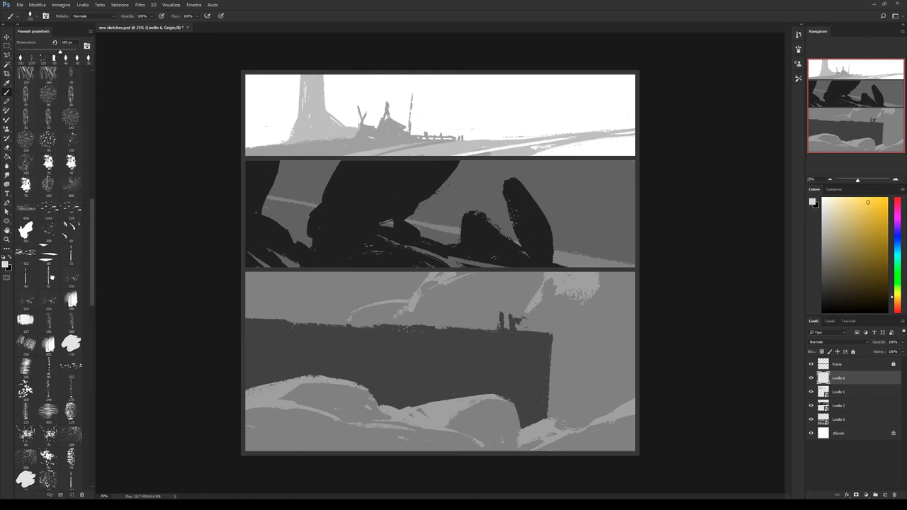
pyautogui.click(49, 277)
pyautogui.moveTo(447, 113)
pyautogui.mouseDown()
pyautogui.moveTo(471, 120)
pyautogui.moveTo(496, 106)
pyautogui.moveTo(533, 118)
pyautogui.mouseUp()
pyautogui.hotkey('ctrl', 'z')
pyautogui.keyDown('alt'); pyautogui.click(451, 154); pyautogui.keyUp('alt')
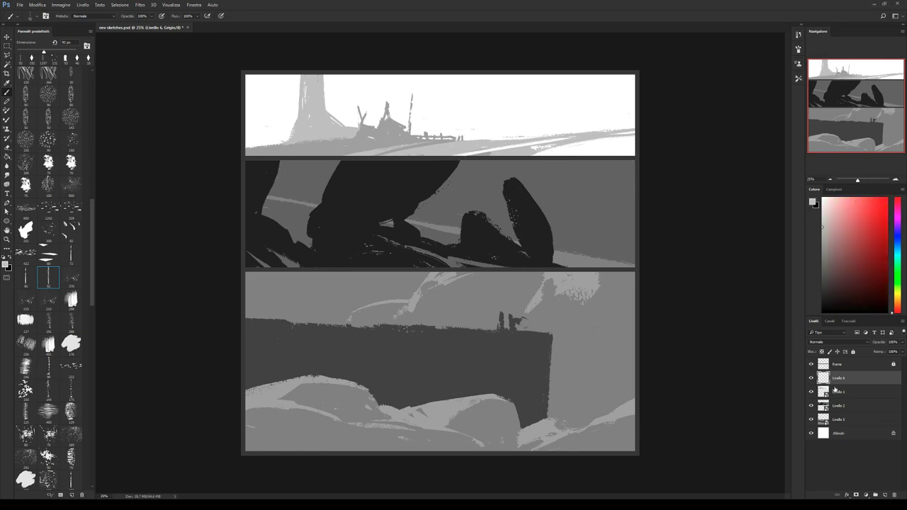
pyautogui.press('w')
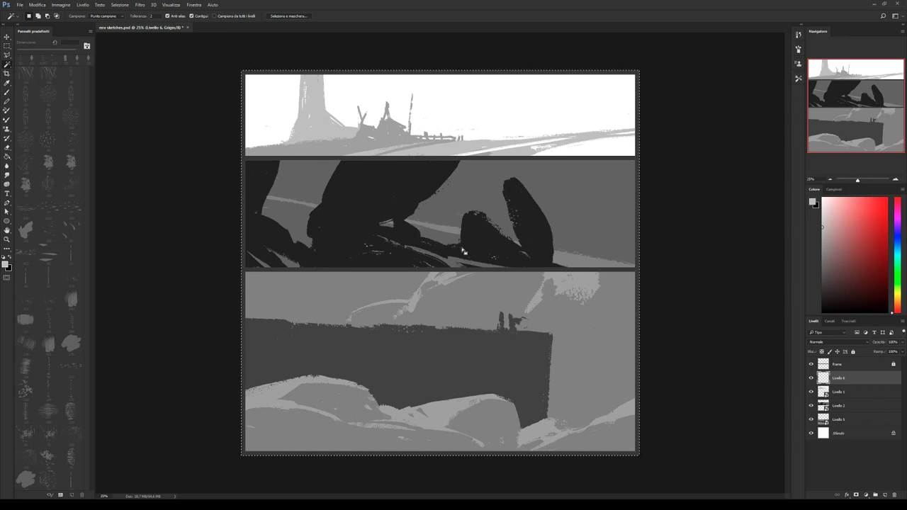
# Magic-wand select and solidly fill the dark rock shapes on Livello 2.
pyautogui.click(839, 406)
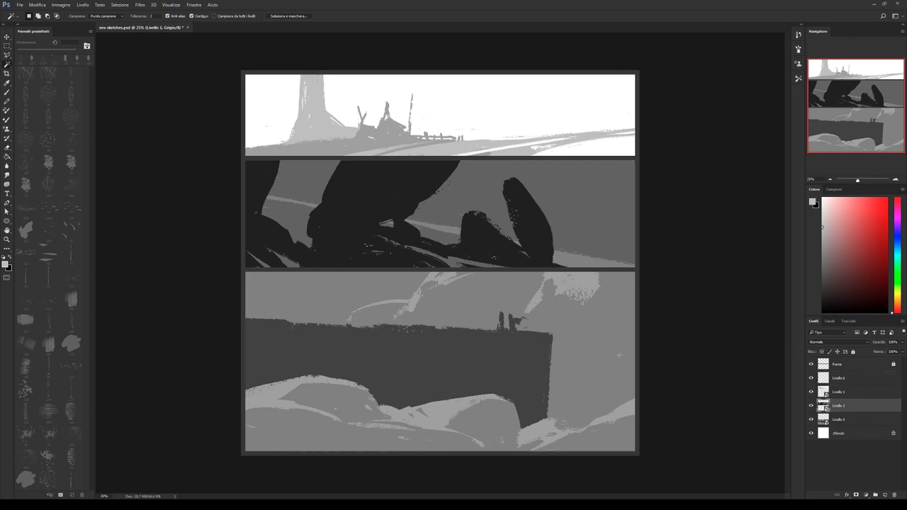
pyautogui.click(365, 198)
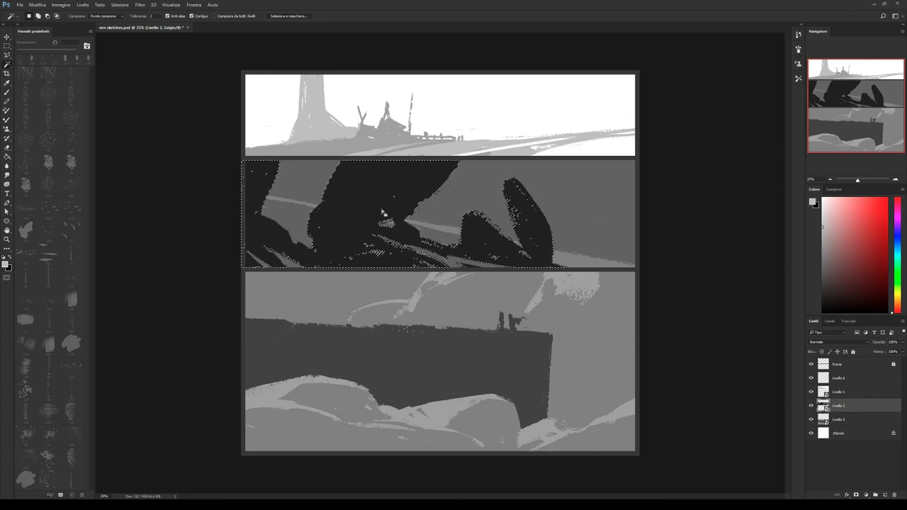
pyautogui.hotkey('ctrl', 'BackSpace')
pyautogui.hotkey('ctrl', 'd')
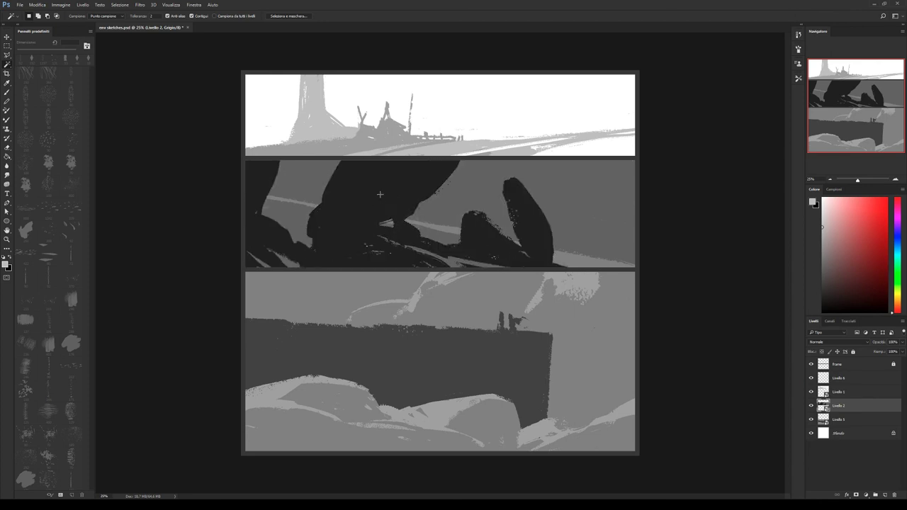
pyautogui.press('b')
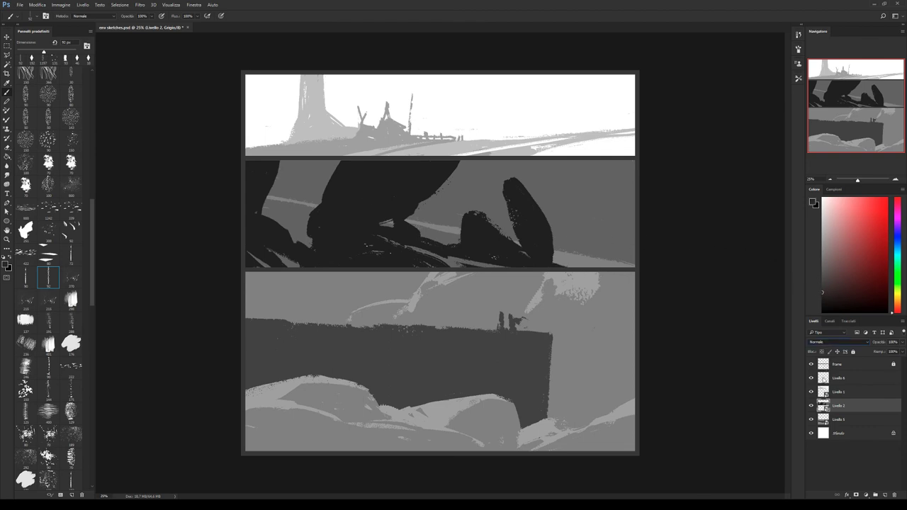
# Keep Livello 2 at Normale blending and move Livello 6 just above it.
pyautogui.click(838, 341)
pyautogui.click(840, 407)
pyautogui.hotkey('ctrl', 'z')
pyautogui.click(841, 379)
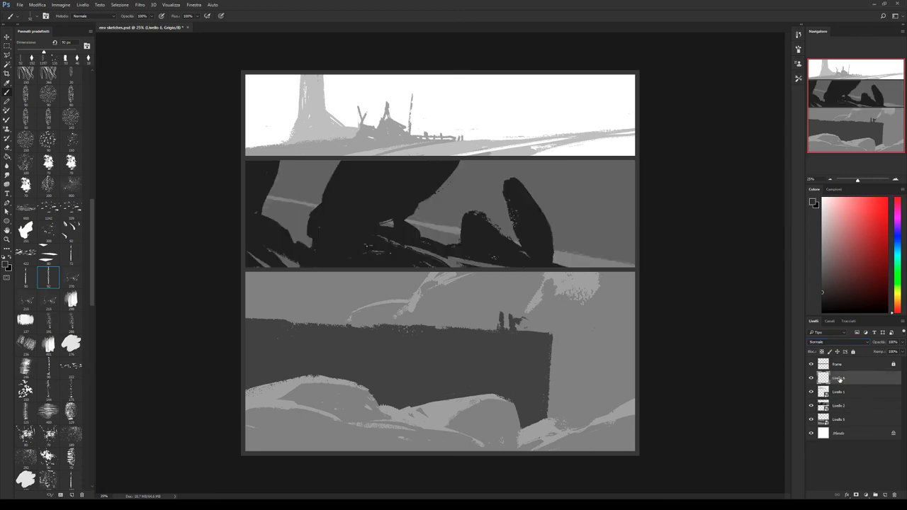
pyautogui.moveTo(840, 379); pyautogui.dragTo(838, 394)
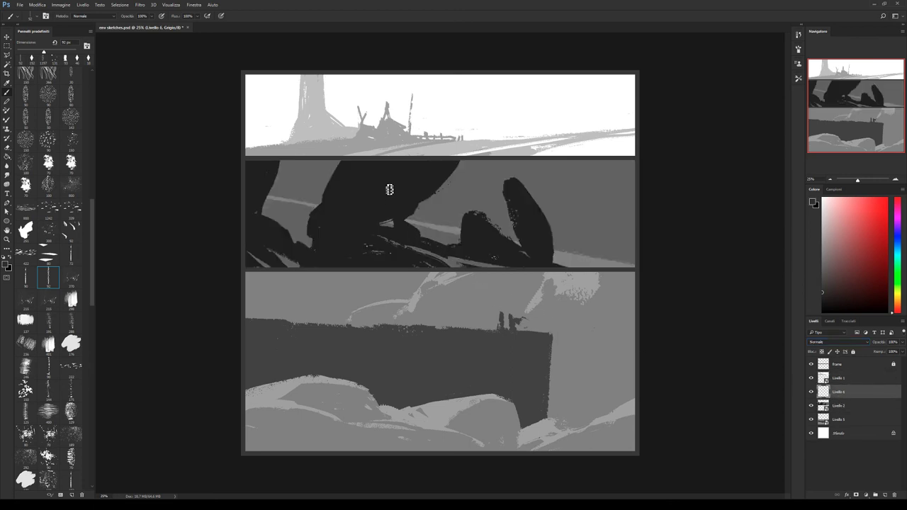
# Set Livello 6 to Schiarisci blending and paint soft lighter texture over the dark rocks.
pyautogui.moveTo(380, 192); pyautogui.dragTo(453, 186)
pyautogui.hotkey('ctrl', 'z')
pyautogui.hotkey('shift', 'alt', 'k')
pyautogui.moveTo(367, 206)
pyautogui.mouseDown()
pyautogui.moveTo(421, 172)
pyautogui.moveTo(376, 197)
pyautogui.mouseUp()
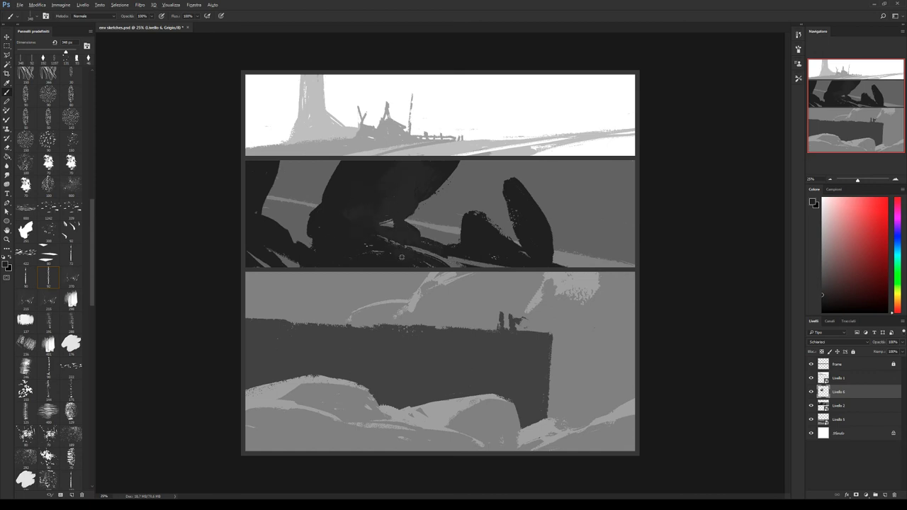
pyautogui.moveTo(562, 236); pyautogui.dragTo(529, 171)
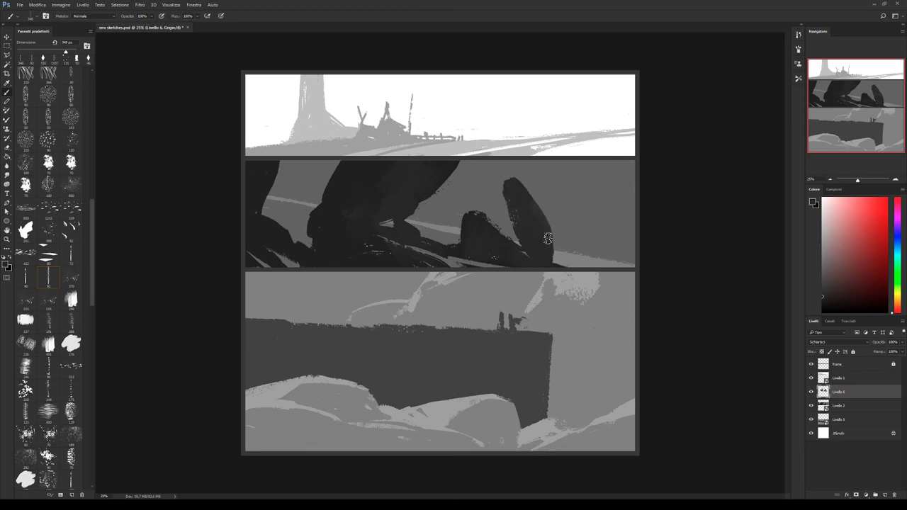
# Paint lighter and darker sampled-grey streaks over the tall rock, then enlarge the brush.
pyautogui.keyDown('alt'); pyautogui.click(524, 160); pyautogui.keyUp('alt')
pyautogui.moveTo(524, 185)
pyautogui.mouseDown()
pyautogui.moveTo(540, 225)
pyautogui.moveTo(534, 233)
pyautogui.mouseUp()
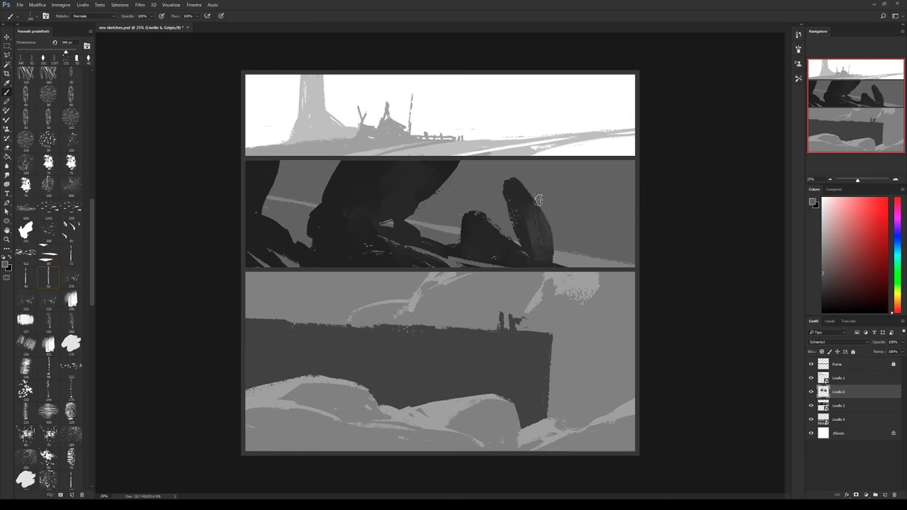
pyautogui.keyDown('alt'); pyautogui.click(515, 161); pyautogui.keyUp('alt')
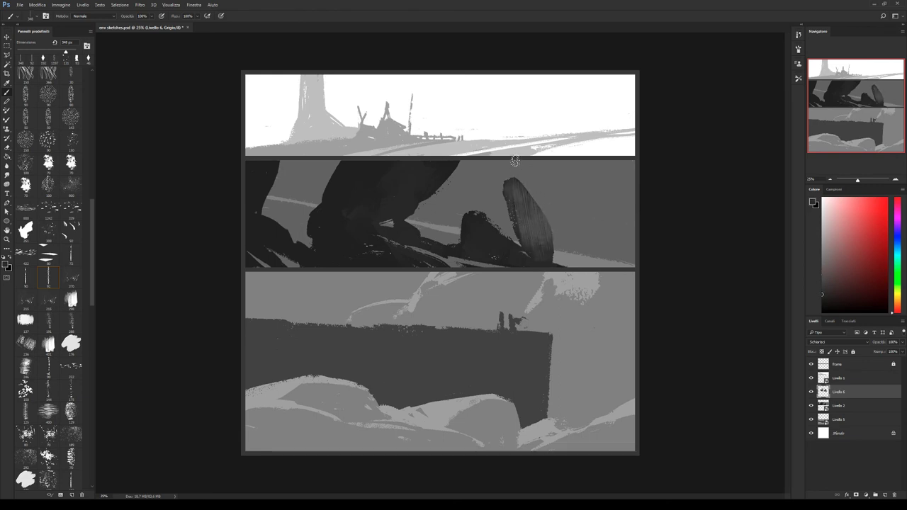
pyautogui.moveTo(510, 186)
pyautogui.mouseDown()
pyautogui.moveTo(551, 214)
pyautogui.moveTo(539, 257)
pyautogui.mouseUp()
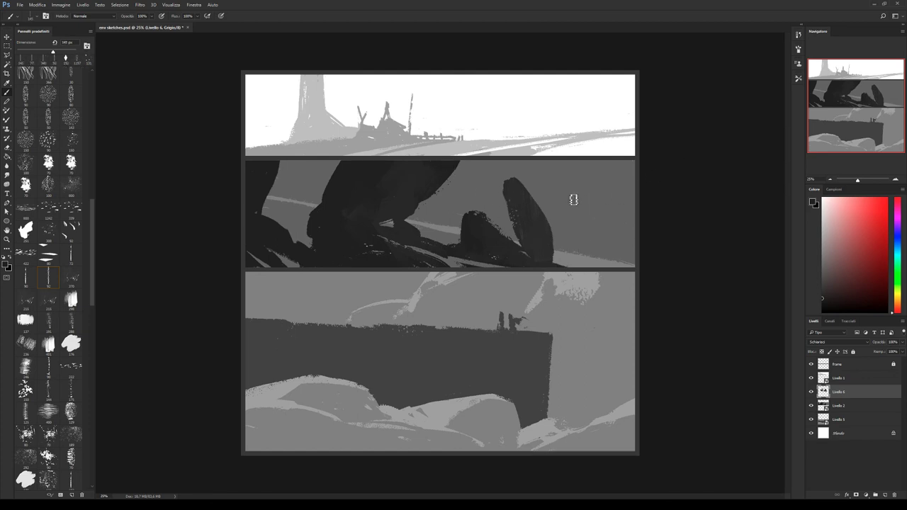
pyautogui.moveTo(532, 204)
pyautogui.mouseDown()
pyautogui.moveTo(547, 257)
pyautogui.moveTo(532, 188)
pyautogui.mouseUp()
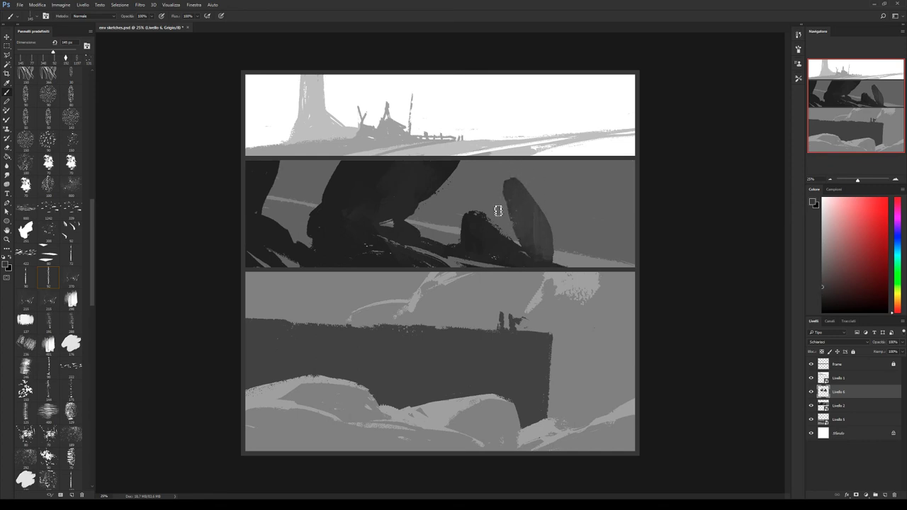
pyautogui.moveTo(530, 228)
pyautogui.mouseDown()
pyautogui.moveTo(522, 217)
pyautogui.moveTo(557, 254)
pyautogui.mouseUp()
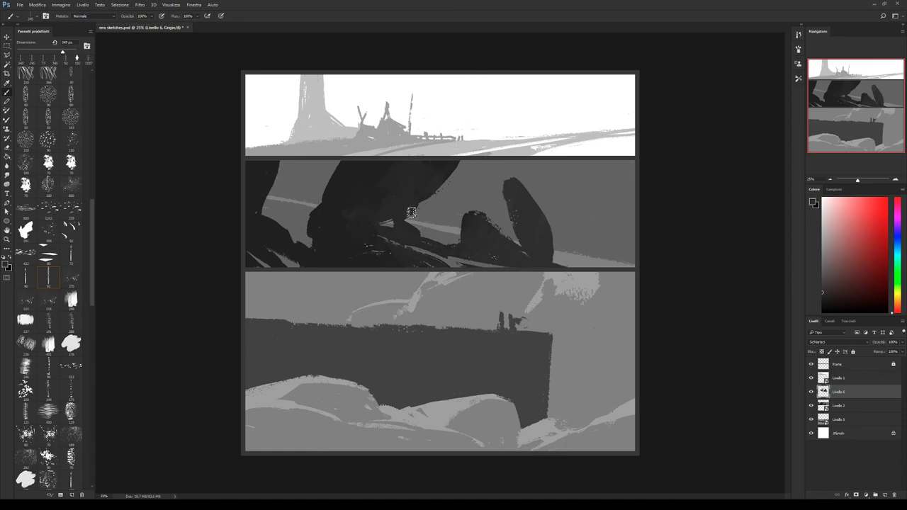
pyautogui.press(']')
pyautogui.press(']')
pyautogui.press(']')
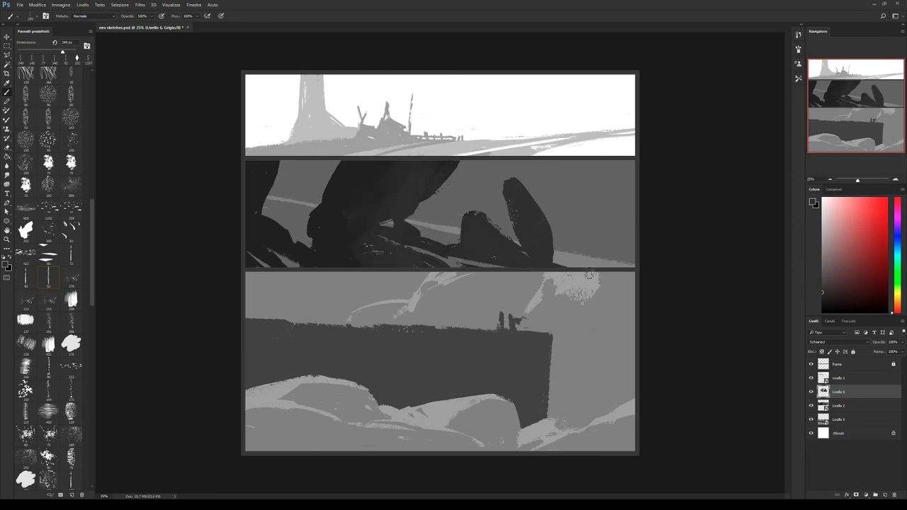
pyautogui.press('g')
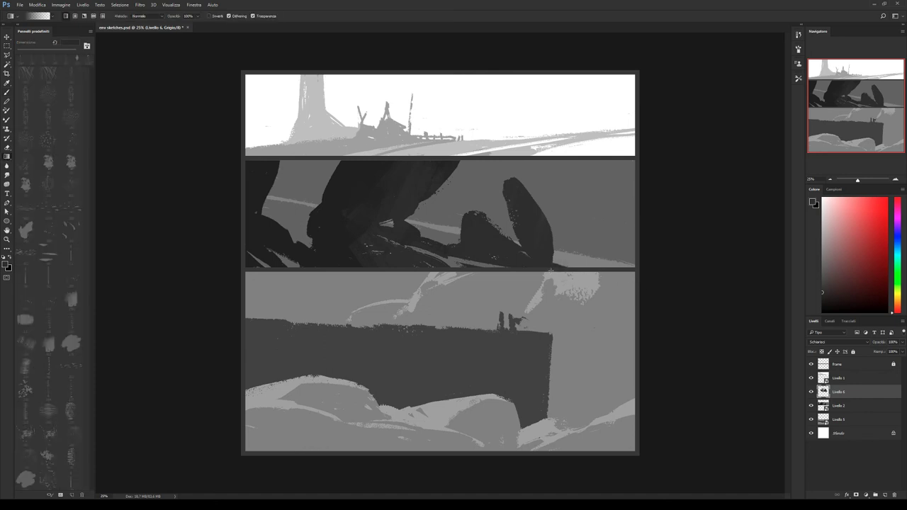
# Mask Livello 6 to a rectangular selection of the middle panel, keeping the layer active.
pyautogui.keyDown('alt'); pyautogui.click(551, 248); pyautogui.keyUp('alt')
pyautogui.moveTo(538, 245); pyautogui.dragTo(401, 270)
pyautogui.hotkey('ctrl', 'z')
pyautogui.click(856, 494)
pyautogui.press('m')
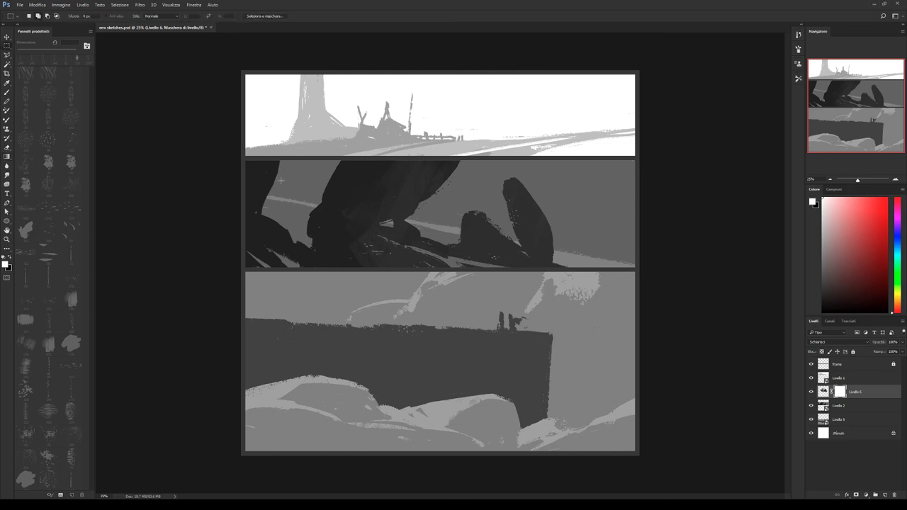
pyautogui.moveTo(243, 158); pyautogui.dragTo(637, 269)
pyautogui.click(894, 495)
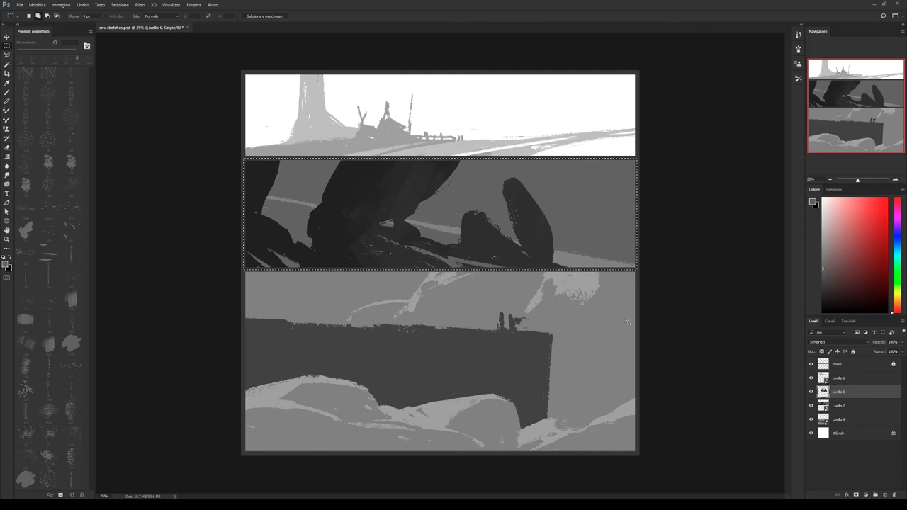
pyautogui.click(856, 495)
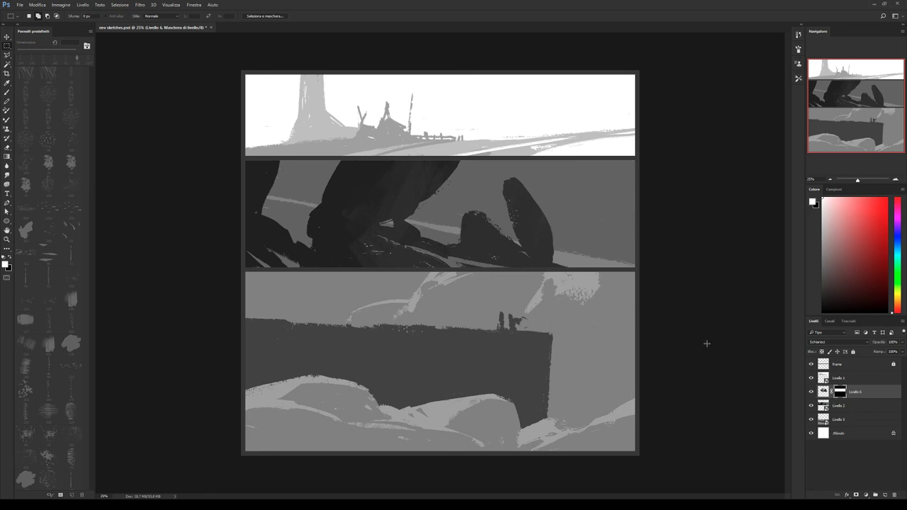
pyautogui.click(820, 391)
# Try grey gradients across the middle panel at full and 50% strength, undoing both.
pyautogui.press('g')
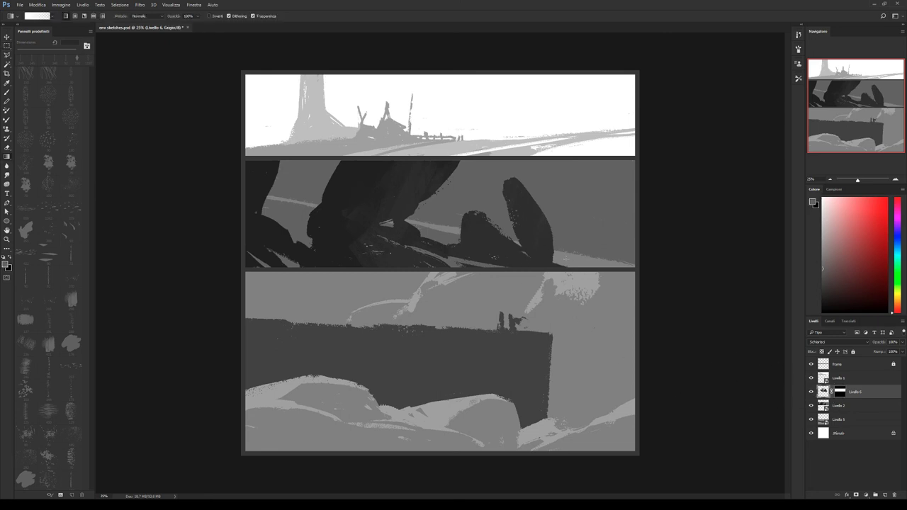
pyautogui.moveTo(572, 255); pyautogui.dragTo(366, 243)
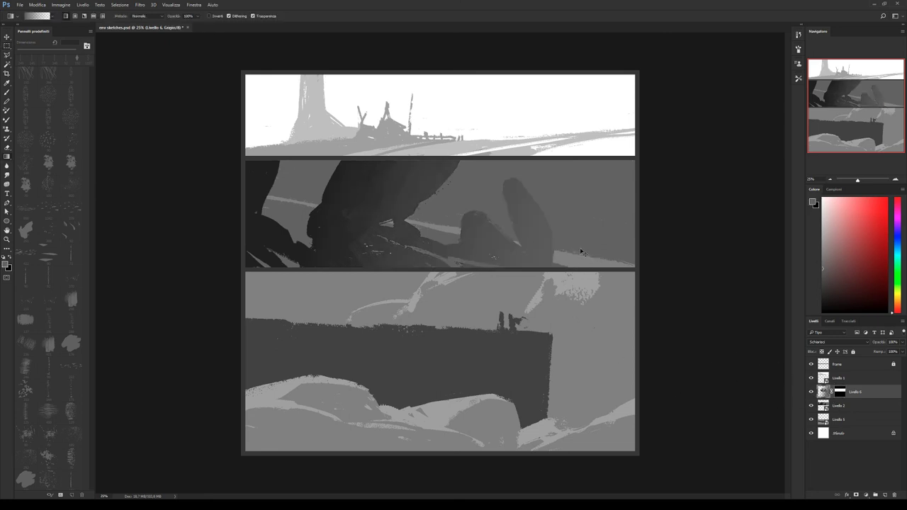
pyautogui.hotkey('ctrl', 'z')
pyautogui.press('5')
pyautogui.moveTo(607, 252); pyautogui.dragTo(259, 178)
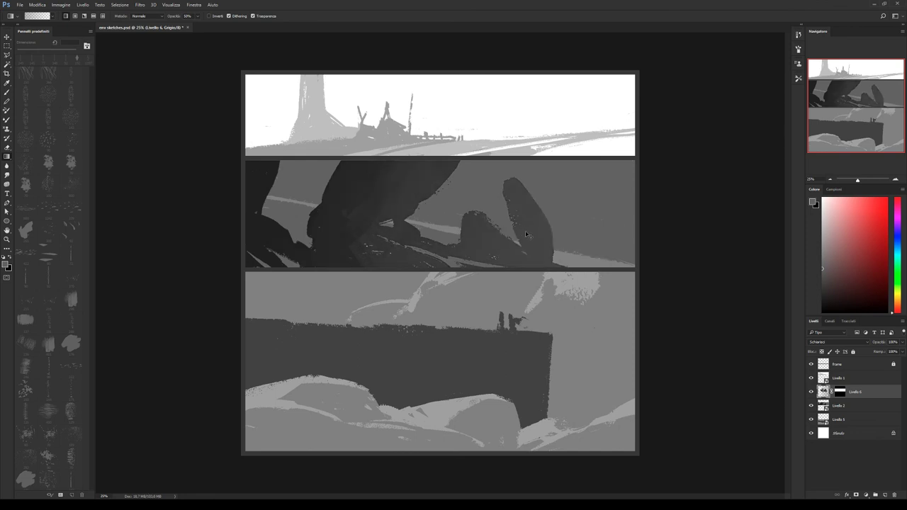
pyautogui.hotkey('ctrl', 'z')
# Lay a subtle gradient across the middle panel and reshade the right rock in dark grey.
pyautogui.moveTo(595, 252); pyautogui.dragTo(427, 245)
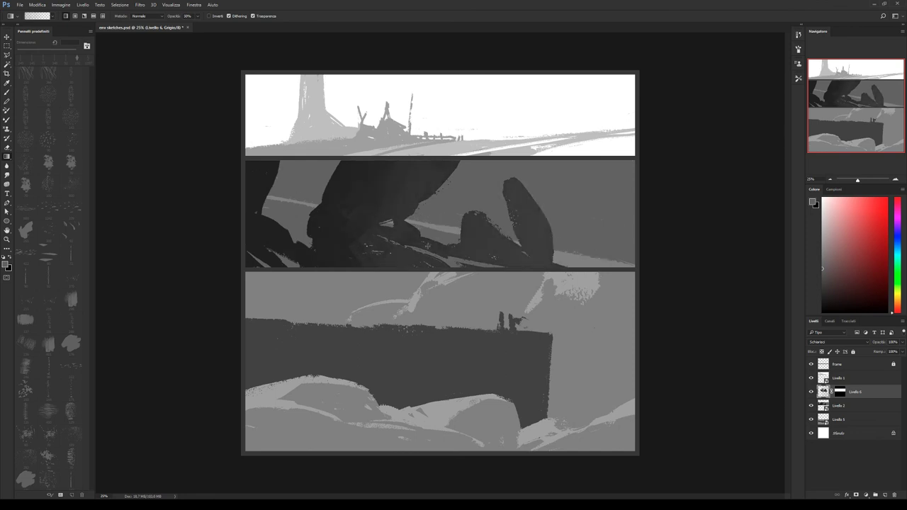
pyautogui.press('b')
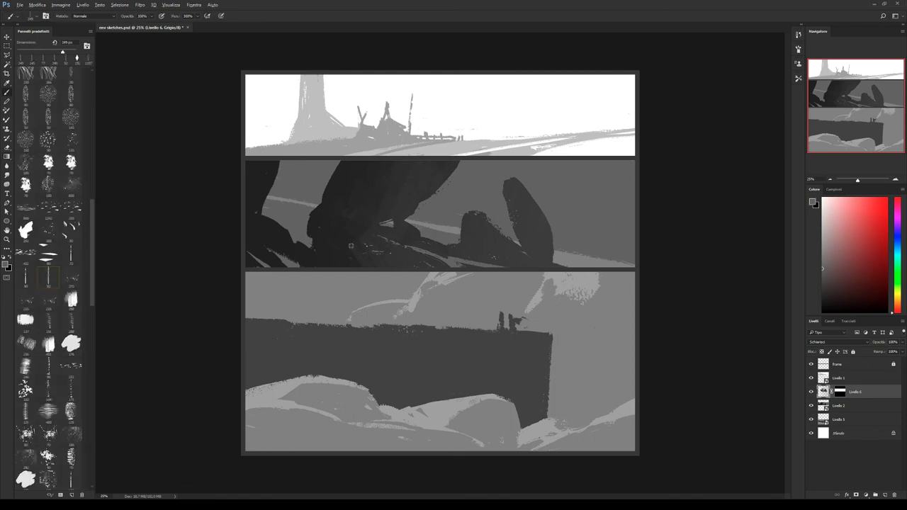
pyautogui.keyDown('alt'); pyautogui.click(318, 256); pyautogui.keyUp('alt')
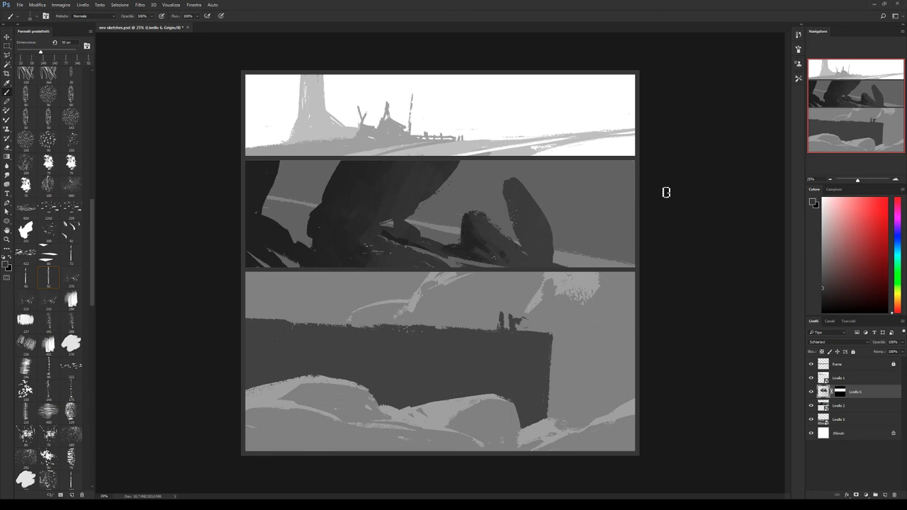
pyautogui.moveTo(523, 238); pyautogui.dragTo(513, 183)
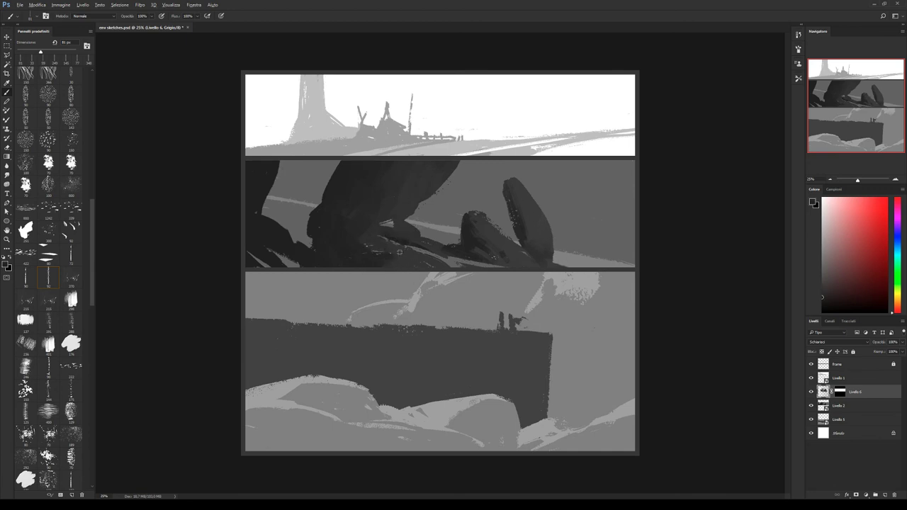
# Shrink the brush to about 35 px and repaint the left rock edge in lighter grey.
pyautogui.keyDown('alt'); pyautogui.click(385, 255); pyautogui.keyUp('alt')
pyautogui.keyDown('alt'); pyautogui.click(382, 261); pyautogui.keyUp('alt')
pyautogui.press('[')
pyautogui.press('[')
pyautogui.press('[')
pyautogui.keyDown('alt'); pyautogui.click(401, 249); pyautogui.keyUp('alt')
pyautogui.moveTo(264, 199)
pyautogui.mouseDown()
pyautogui.moveTo(280, 168)
pyautogui.moveTo(257, 161)
pyautogui.mouseUp()
# Paint darker sampled-grey strokes on the middle panel's lower-left rocks.
pyautogui.keyDown('alt'); pyautogui.click(269, 185); pyautogui.keyUp('alt')
pyautogui.moveTo(275, 223)
pyautogui.mouseDown()
pyautogui.moveTo(312, 252)
pyautogui.moveTo(284, 255)
pyautogui.moveTo(294, 255)
pyautogui.mouseUp()
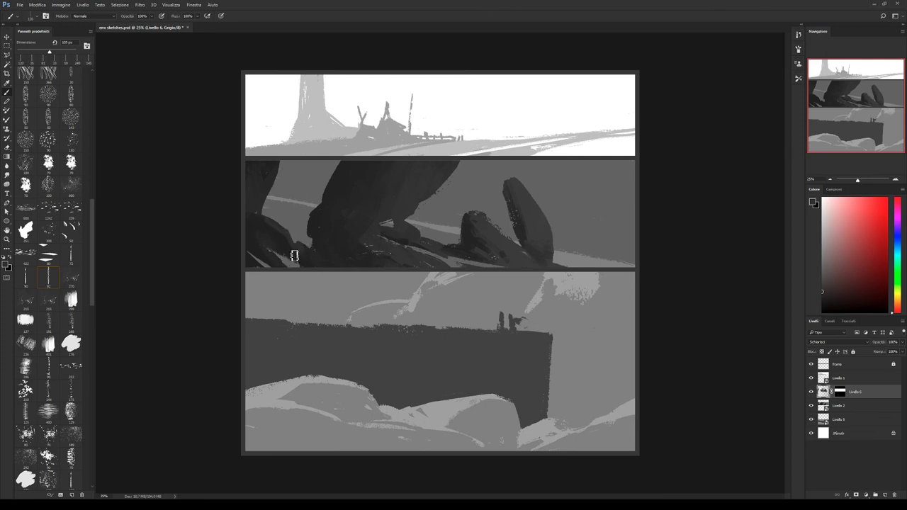
pyautogui.keyDown('alt'); pyautogui.click(295, 256); pyautogui.keyUp('alt')
pyautogui.moveTo(285, 233); pyautogui.dragTo(303, 254)
pyautogui.keyDown('alt'); pyautogui.click(300, 255); pyautogui.keyUp('alt')
pyautogui.keyDown('alt'); pyautogui.click(287, 237); pyautogui.keyUp('alt')
# Resize the brush from 55 px to 100 px and sample greys across the middle panel.
pyautogui.press('[')
pyautogui.press('[')
pyautogui.press('[')
pyautogui.press('[')
pyautogui.press('[')
pyautogui.press(']')
pyautogui.press(']')
pyautogui.press(']')
pyautogui.keyDown('alt'); pyautogui.click(457, 238); pyautogui.keyUp('alt')
pyautogui.keyDown('alt'); pyautogui.click(413, 226); pyautogui.keyUp('alt')
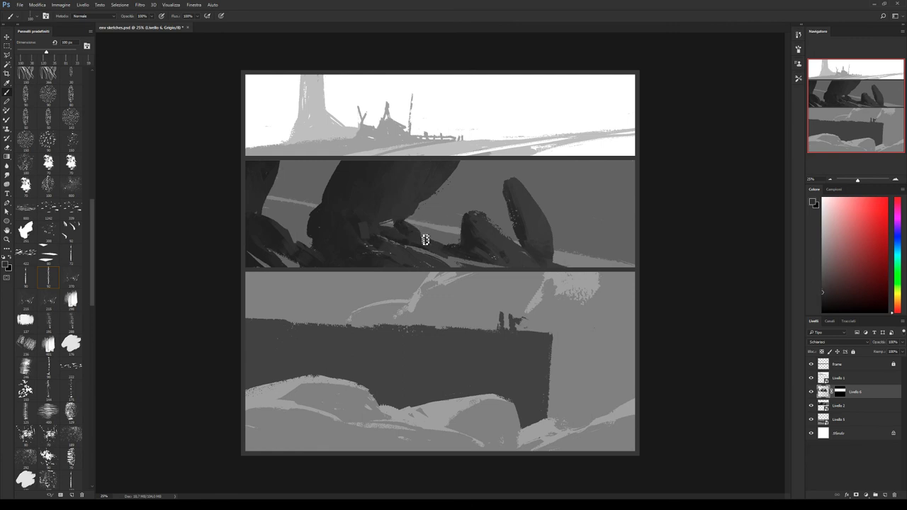
pyautogui.keyDown('alt'); pyautogui.click(400, 222); pyautogui.keyUp('alt')
pyautogui.keyDown('alt'); pyautogui.click(280, 243); pyautogui.keyUp('alt')
pyautogui.keyDown('alt'); pyautogui.click(538, 229); pyautogui.keyUp('alt')
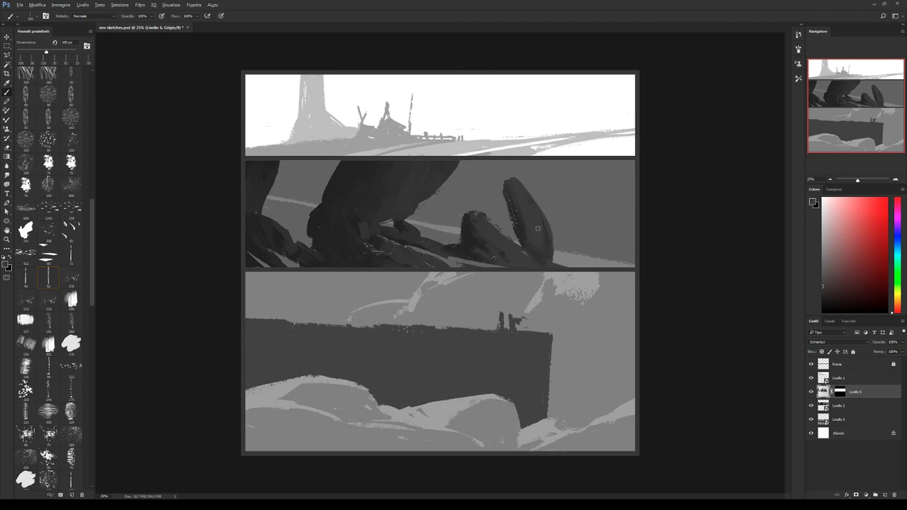
# Sample greys from the large dark rock, compare with Livello 6 hidden, and add Livello 7.
pyautogui.keyDown('alt'); pyautogui.click(400, 200); pyautogui.keyUp('alt')
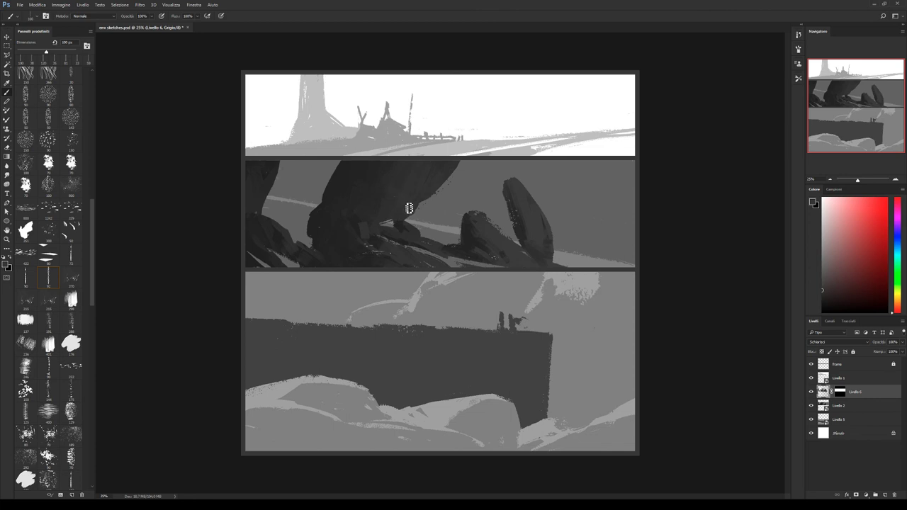
pyautogui.keyDown('alt'); pyautogui.click(374, 170); pyautogui.keyUp('alt')
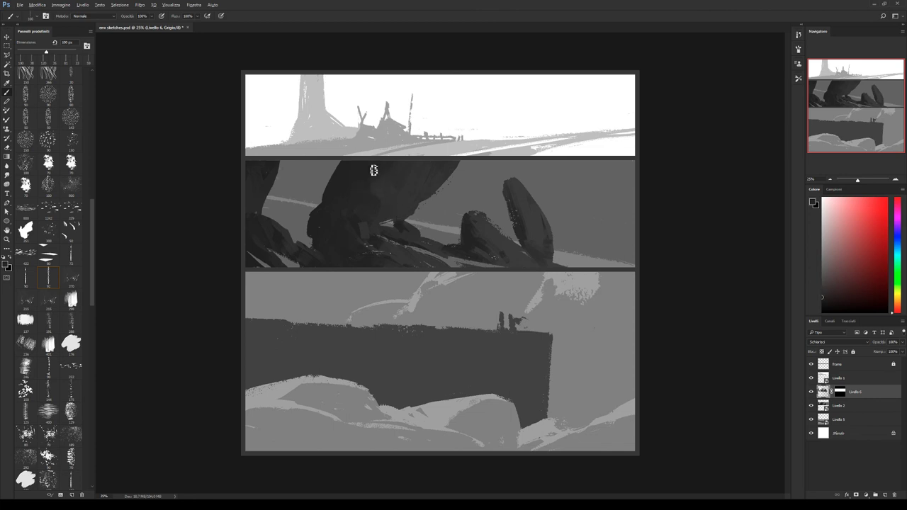
pyautogui.keyDown('alt'); pyautogui.click(417, 186); pyautogui.keyUp('alt')
pyautogui.keyDown('alt'); pyautogui.click(411, 176); pyautogui.keyUp('alt')
pyautogui.keyDown('alt'); pyautogui.click(415, 183); pyautogui.keyUp('alt')
pyautogui.keyDown('alt'); pyautogui.click(426, 206); pyautogui.keyUp('alt')
pyautogui.keyDown('alt'); pyautogui.click(461, 170); pyautogui.keyUp('alt')
pyautogui.click(811, 392)
pyautogui.click(883, 494)
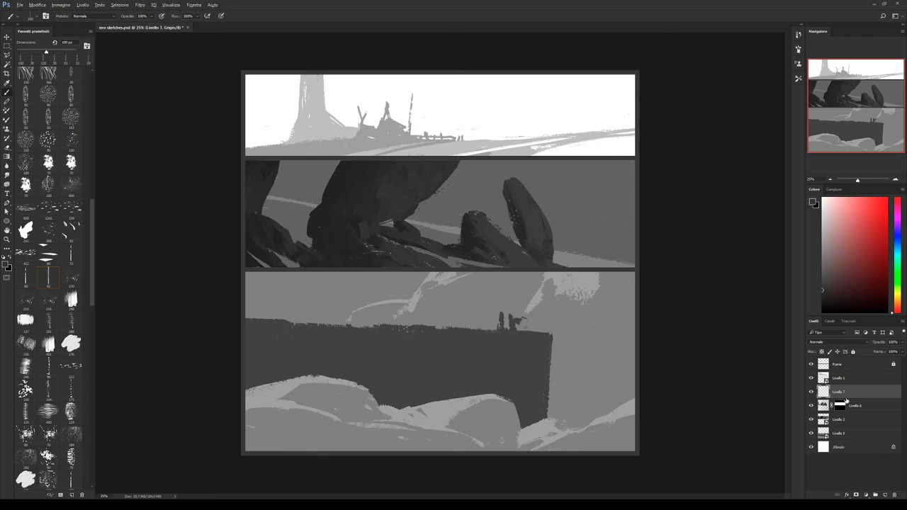
# Copy Livello 6's panel mask onto the new Livello 7 layer.
pyautogui.moveTo(841, 406); pyautogui.dragTo(839, 392)
pyautogui.press('w')
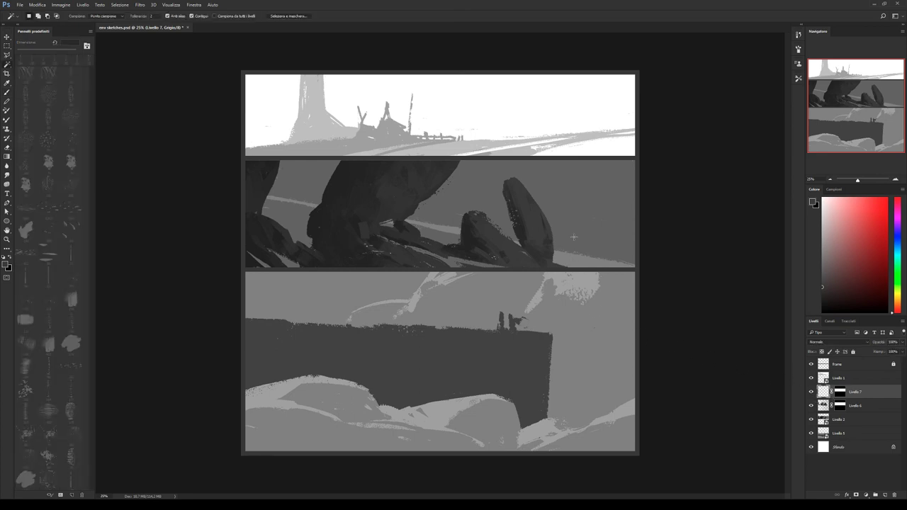
pyautogui.hotkey('ctrl', 'd')
# Magic-wand select the light sky area of the middle panel from Livello 2.
pyautogui.click(822, 419)
pyautogui.click(577, 220)
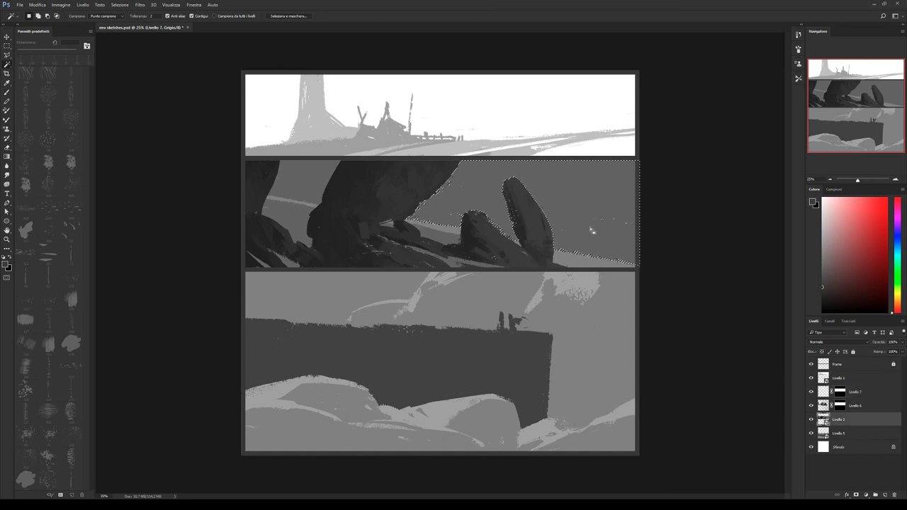
pyautogui.keyDown('shift'); pyautogui.click(294, 215); pyautogui.keyUp('shift')
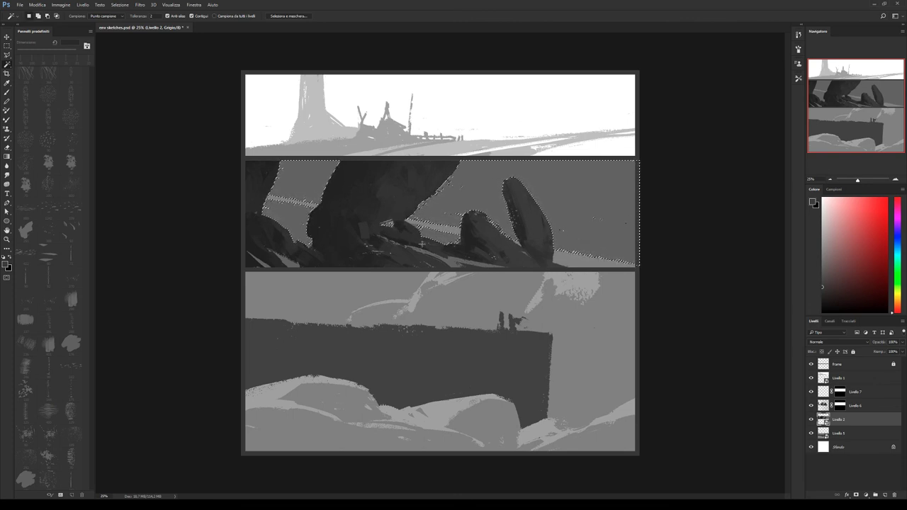
pyautogui.hotkey('ctrl', 'd')
pyautogui.click(600, 221)
# Paint soft sampled-grey mist behind the boulder on Livello 7 and save the document.
pyautogui.hotkey('ctrl', 'h')
pyautogui.press('b')
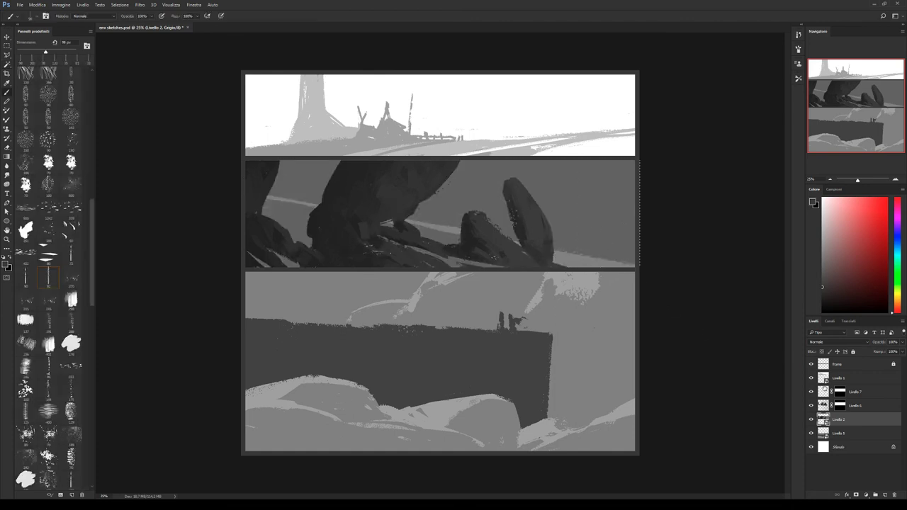
pyautogui.click(823, 389)
pyautogui.keyDown('alt'); pyautogui.click(574, 250); pyautogui.keyUp('alt')
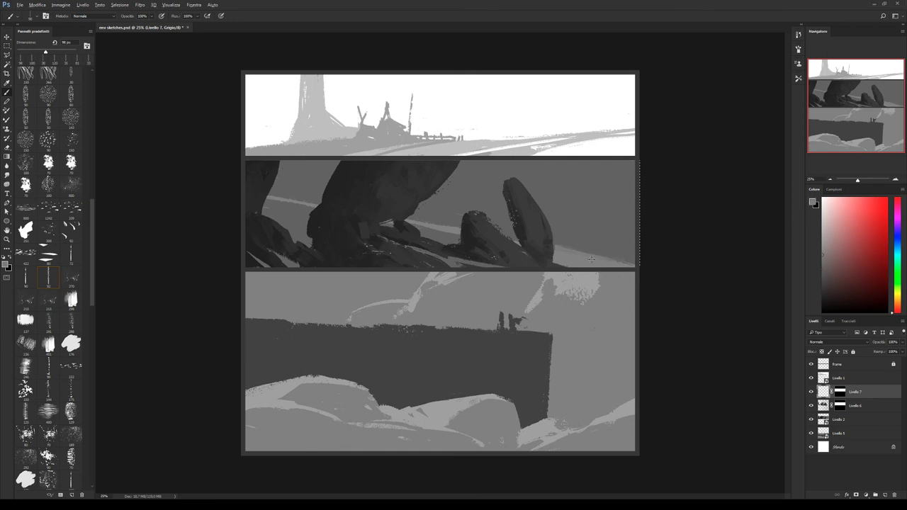
pyautogui.keyDown('alt'); pyautogui.click(626, 259); pyautogui.keyUp('alt')
pyautogui.hotkey('ctrl', 's')
# Duplicate Livello 7 and the middle panel's base layer, then select them with the rock layers.
pyautogui.hotkey('ctrl', 'j')
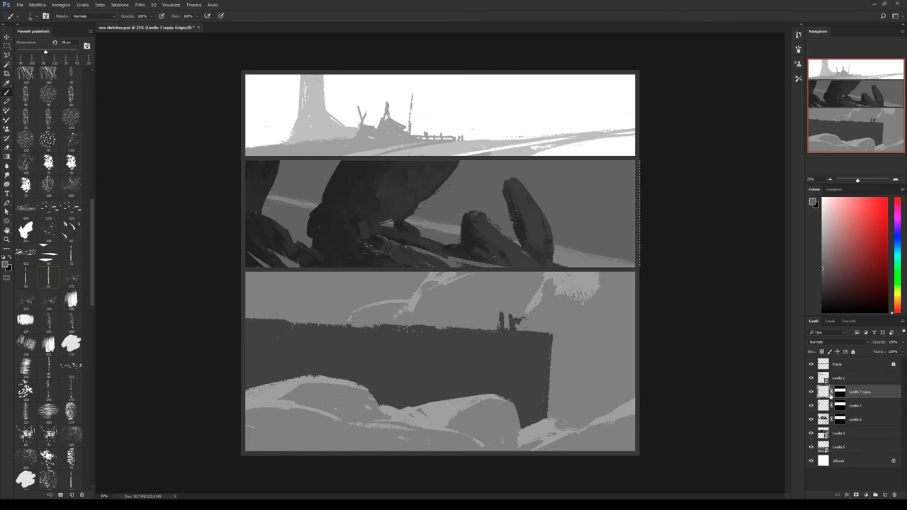
pyautogui.click(811, 391)
pyautogui.click(857, 406)
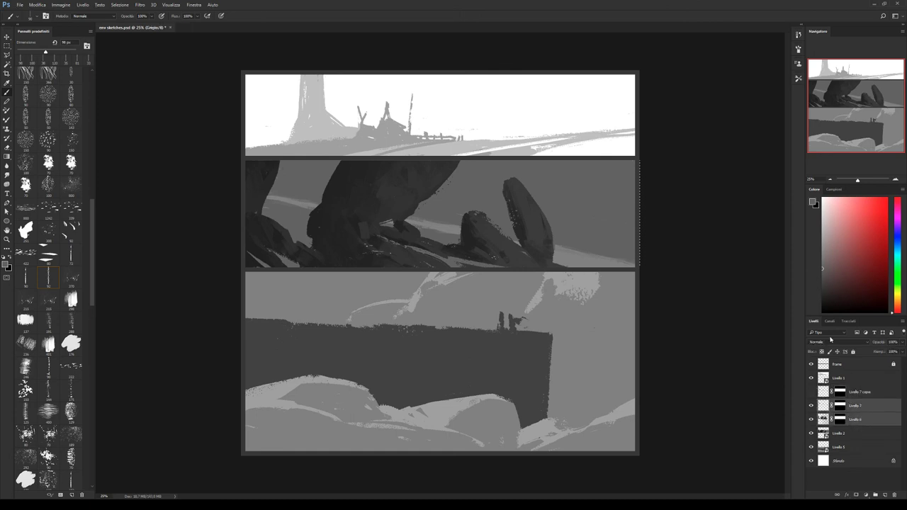
pyautogui.hotkey('ctrl', 'z')
pyautogui.hotkey('ctrl', 'shift', 'z')
pyautogui.click(811, 432)
pyautogui.hotkey('ctrl', 'j')
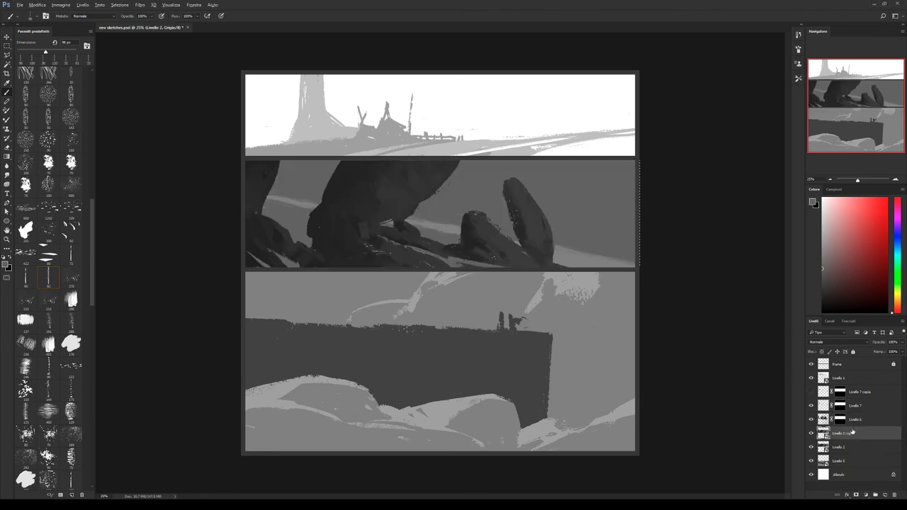
pyautogui.keyDown('shift'); pyautogui.click(867, 406); pyautogui.keyUp('shift')
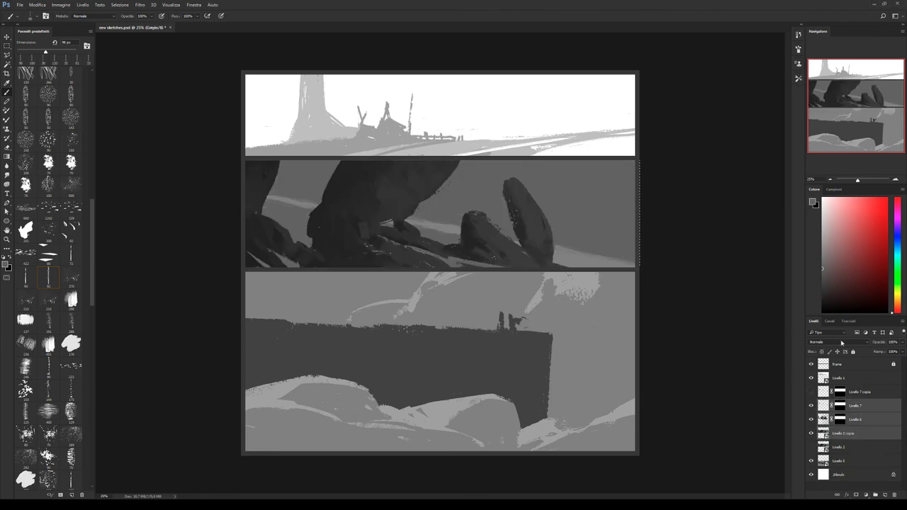
# Merge the rock layers into Livello 7, reapply the mask, and delete Livello 7 copia.
pyautogui.hotkey('ctrl', 'e')
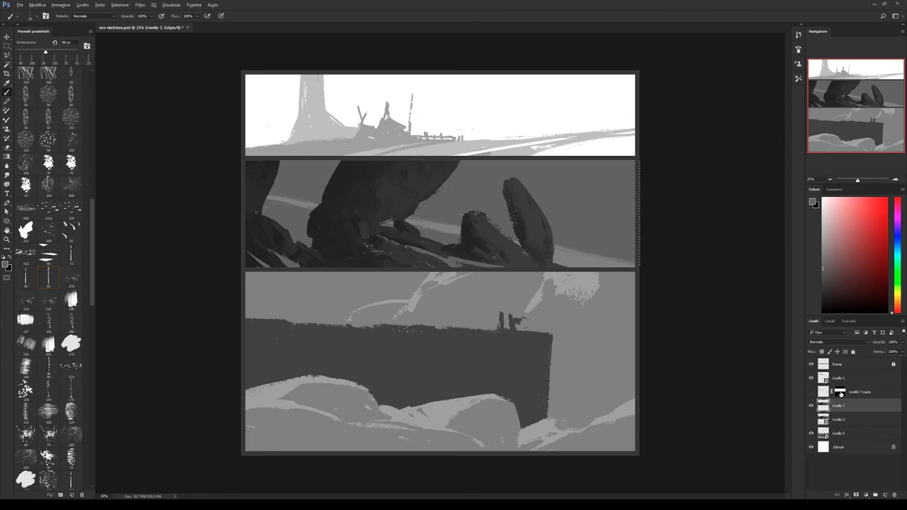
pyautogui.moveTo(840, 394); pyautogui.dragTo(836, 405)
pyautogui.moveTo(893, 480); pyautogui.dragTo(895, 494)
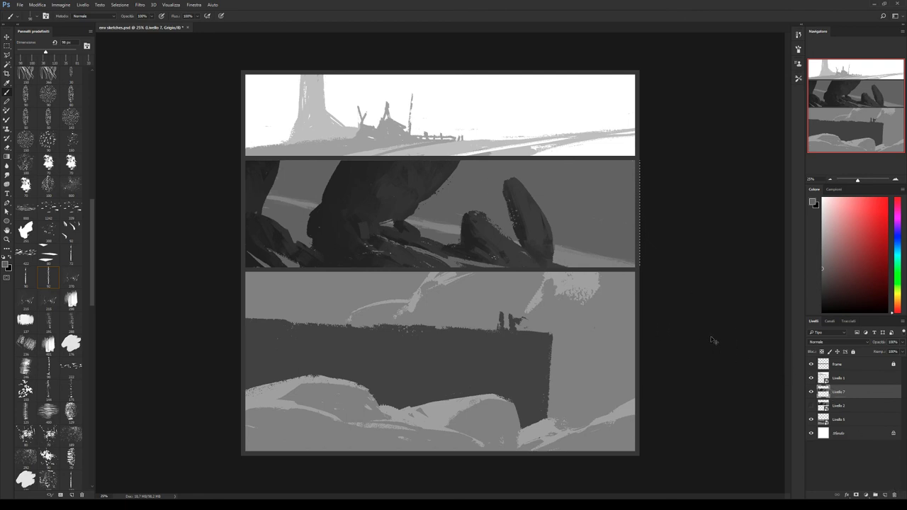
# Check Livello 7 by toggling it, sample a dark rock grey, and shrink the brush.
pyautogui.click(810, 392)
pyautogui.hotkey('ctrl', '+')
pyautogui.hotkey('ctrl', '-')
pyautogui.keyDown('alt'); pyautogui.click(427, 201); pyautogui.keyUp('alt')
pyautogui.keyDown('alt'); pyautogui.click(430, 215); pyautogui.keyUp('alt')
pyautogui.press('[')
pyautogui.press('[')
pyautogui.press('[')
# Sample light and dark greys around the central boulder's left edge to paint it.
pyautogui.keyDown('alt'); pyautogui.click(325, 204); pyautogui.keyUp('alt')
pyautogui.keyDown('alt'); pyautogui.click(330, 196); pyautogui.keyUp('alt')
pyautogui.keyDown('alt'); pyautogui.click(314, 216); pyautogui.keyUp('alt')
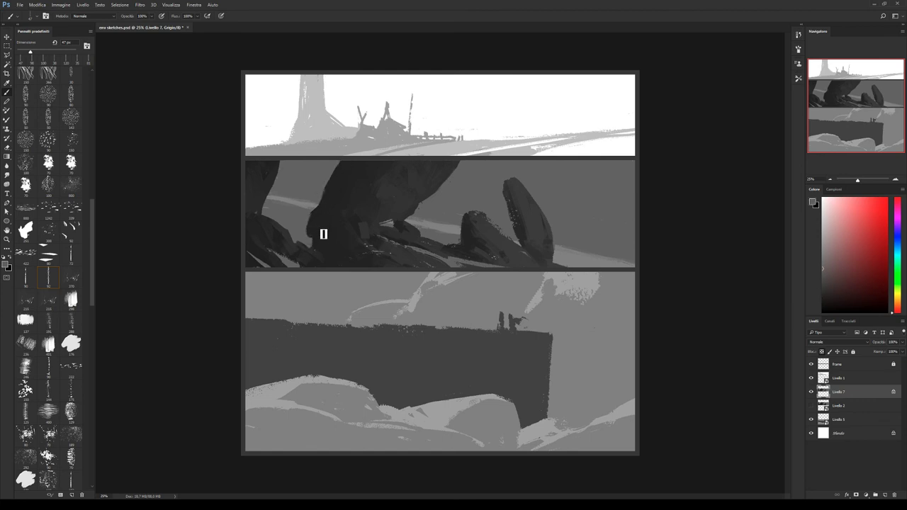
pyautogui.keyDown('alt'); pyautogui.click(344, 170); pyautogui.keyUp('alt')
pyautogui.keyDown('alt'); pyautogui.click(322, 183); pyautogui.keyUp('alt')
pyautogui.keyDown('alt'); pyautogui.click(418, 192); pyautogui.keyUp('alt')
pyautogui.keyDown('alt'); pyautogui.click(358, 225); pyautogui.keyUp('alt')
# Resize the brush and darken the tall rock's top-left and lower-right edges.
pyautogui.press('[')
pyautogui.press('[')
pyautogui.press('[')
pyautogui.press(']')
pyautogui.press(']')
pyautogui.press(']')
pyautogui.moveTo(510, 178); pyautogui.dragTo(516, 192)
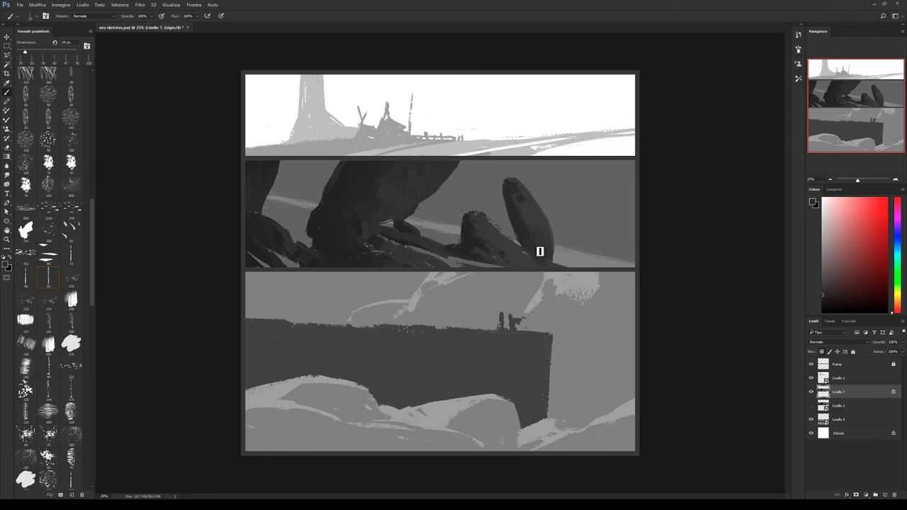
pyautogui.moveTo(545, 246); pyautogui.dragTo(559, 262)
# Touch up the tall rock's lower-right edge in a sampled lighter grey, then sample a sky grey.
pyautogui.keyDown('alt'); pyautogui.click(555, 252); pyautogui.keyUp('alt')
pyautogui.moveTo(558, 259); pyautogui.dragTo(568, 263)
pyautogui.keyDown('alt'); pyautogui.click(581, 206); pyautogui.keyUp('alt')
pyautogui.click(48, 118)
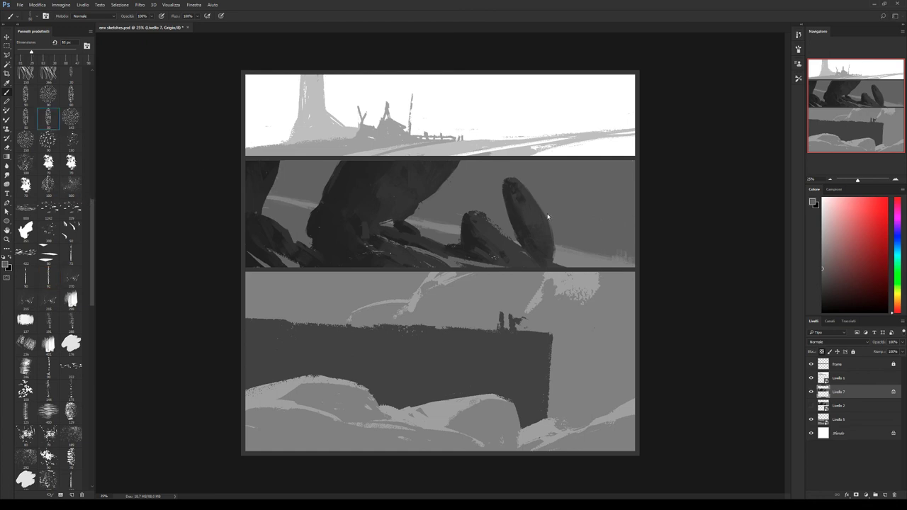
# Dab light textured mist beside the tall rock and try several brush presets.
pyautogui.moveTo(598, 230)
pyautogui.mouseDown()
pyautogui.moveTo(621, 248)
pyautogui.moveTo(581, 232)
pyautogui.moveTo(616, 248)
pyautogui.mouseUp()
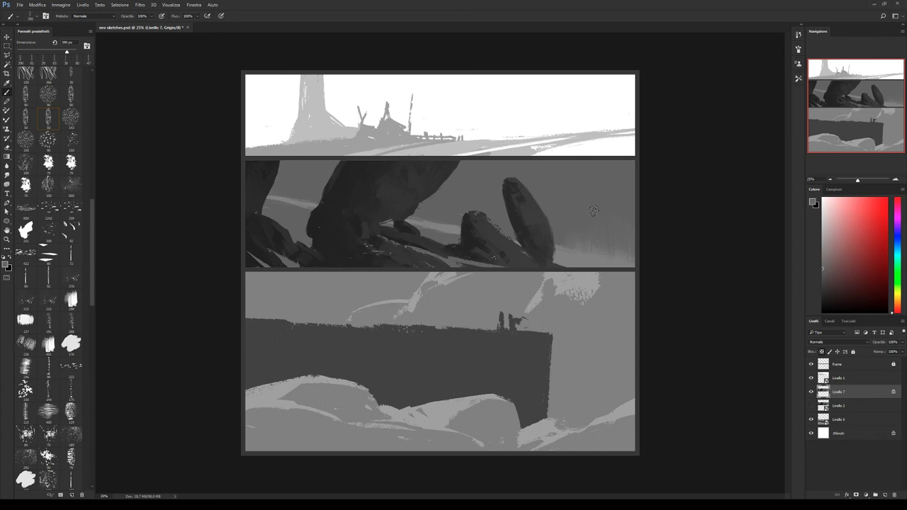
pyautogui.click(60, 284)
pyautogui.click(71, 162)
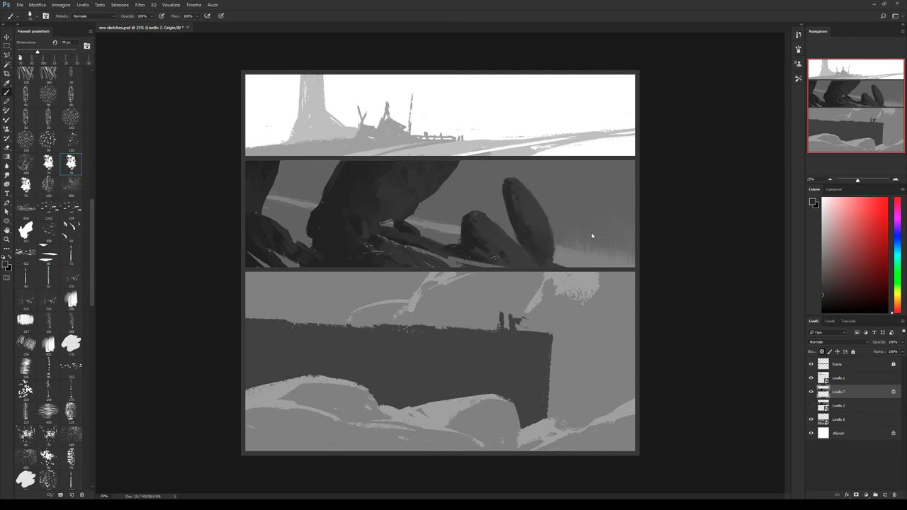
pyautogui.press('[')
pyautogui.press('[')
pyautogui.press('[')
pyautogui.keyDown('alt'); pyautogui.click(541, 226); pyautogui.keyUp('alt')
pyautogui.keyDown('alt'); pyautogui.click(512, 214); pyautogui.keyUp('alt')
pyautogui.click(48, 279)
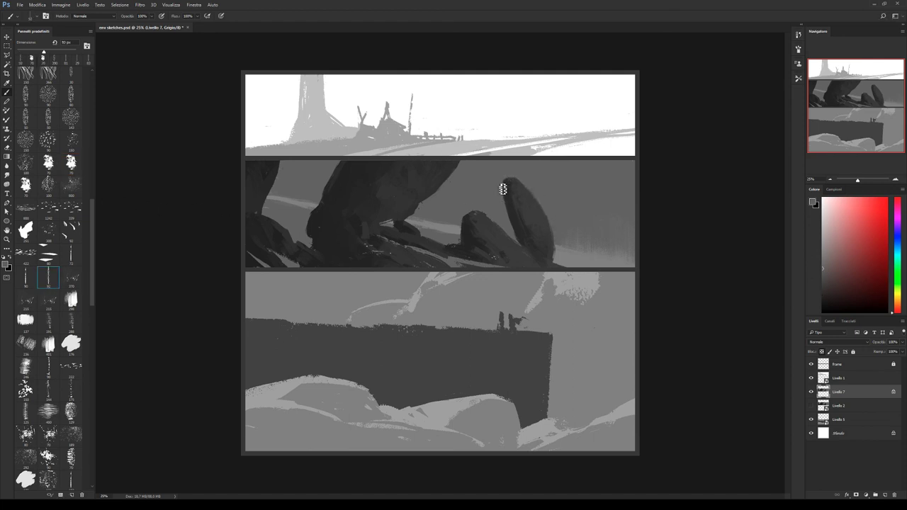
# Sample sky and rock greys and paint vertical streaky mist at the panel's right side.
pyautogui.keyDown('alt'); pyautogui.click(501, 189); pyautogui.keyUp('alt')
pyautogui.keyDown('alt'); pyautogui.click(406, 228); pyautogui.keyUp('alt')
pyautogui.keyDown('alt'); pyautogui.click(400, 217); pyautogui.keyUp('alt')
pyautogui.keyDown('alt'); pyautogui.click(425, 231); pyautogui.keyUp('alt')
pyautogui.keyDown('alt'); pyautogui.click(589, 249); pyautogui.keyUp('alt')
pyautogui.keyDown('alt'); pyautogui.click(600, 245); pyautogui.keyUp('alt')
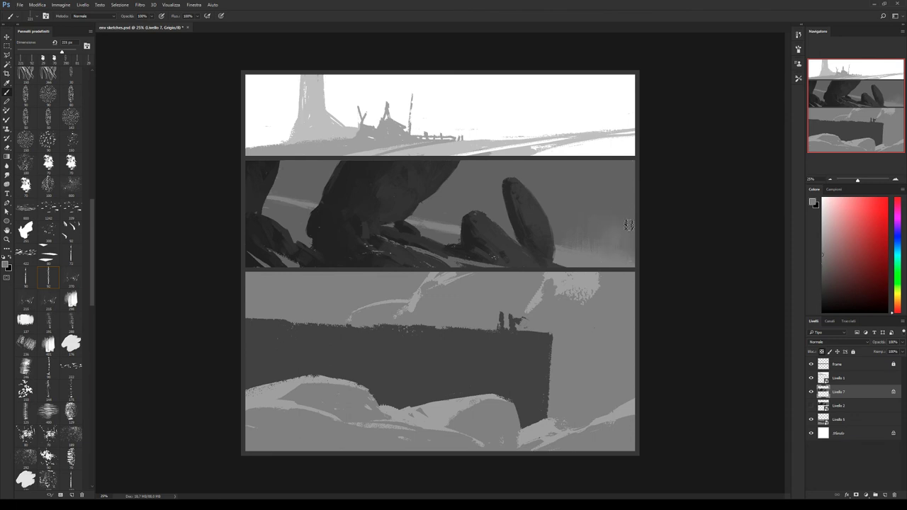
pyautogui.keyDown('alt'); pyautogui.click(596, 208); pyautogui.keyUp('alt')
pyautogui.moveTo(578, 225); pyautogui.dragTo(565, 206)
# Paint a lighter stroke down the tall rock's right edge.
pyautogui.keyDown('alt'); pyautogui.click(507, 247); pyautogui.keyUp('alt')
pyautogui.moveTo(526, 208)
pyautogui.mouseDown()
pyautogui.moveTo(531, 227)
pyautogui.moveTo(555, 248)
pyautogui.mouseUp()
pyautogui.keyDown('alt'); pyautogui.click(538, 233); pyautogui.keyUp('alt')
pyautogui.keyDown('alt'); pyautogui.click(534, 262); pyautogui.keyUp('alt')
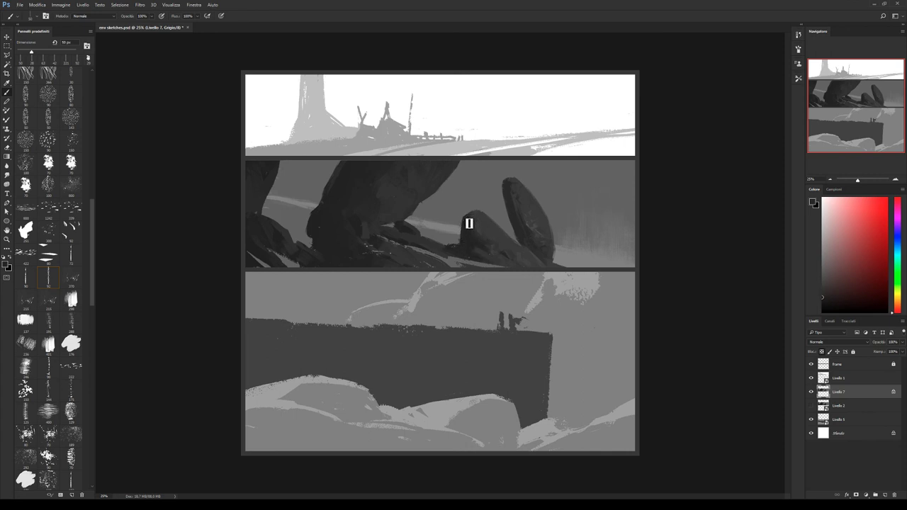
# Darken the smaller boulder's upper-left edge and sample surrounding light and dark greys.
pyautogui.moveTo(478, 221); pyautogui.dragTo(464, 233)
pyautogui.keyDown('alt'); pyautogui.click(459, 244); pyautogui.keyUp('alt')
pyautogui.keyDown('alt'); pyautogui.click(457, 251); pyautogui.keyUp('alt')
pyautogui.keyDown('alt'); pyautogui.click(446, 261); pyautogui.keyUp('alt')
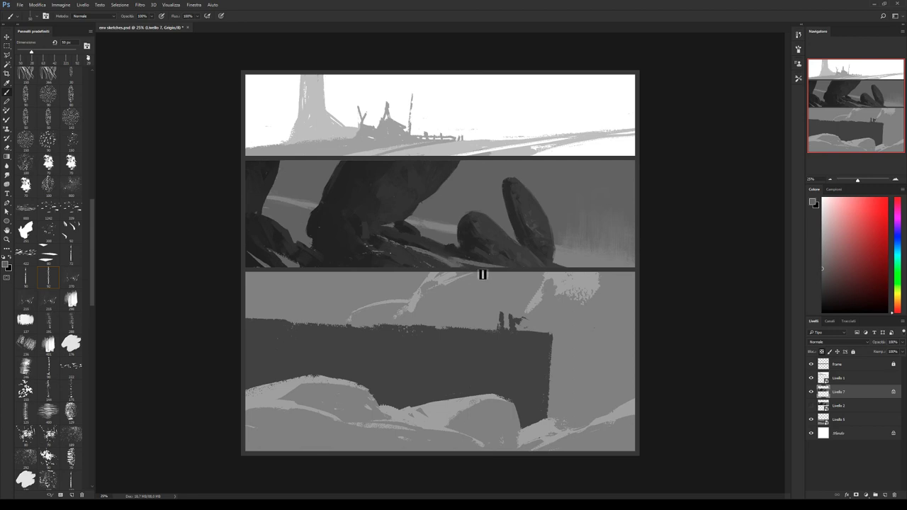
pyautogui.keyDown('alt'); pyautogui.click(482, 270); pyautogui.keyUp('alt')
pyautogui.keyDown('alt'); pyautogui.click(457, 265); pyautogui.keyUp('alt')
pyautogui.keyDown('alt'); pyautogui.click(479, 257); pyautogui.keyUp('alt')
pyautogui.keyDown('alt'); pyautogui.click(507, 265); pyautogui.keyUp('alt')
# Set up a smaller thin streaky brush and sample dark and light rock greys.
pyautogui.click(71, 164)
pyautogui.press('[')
pyautogui.press('[')
pyautogui.press('[')
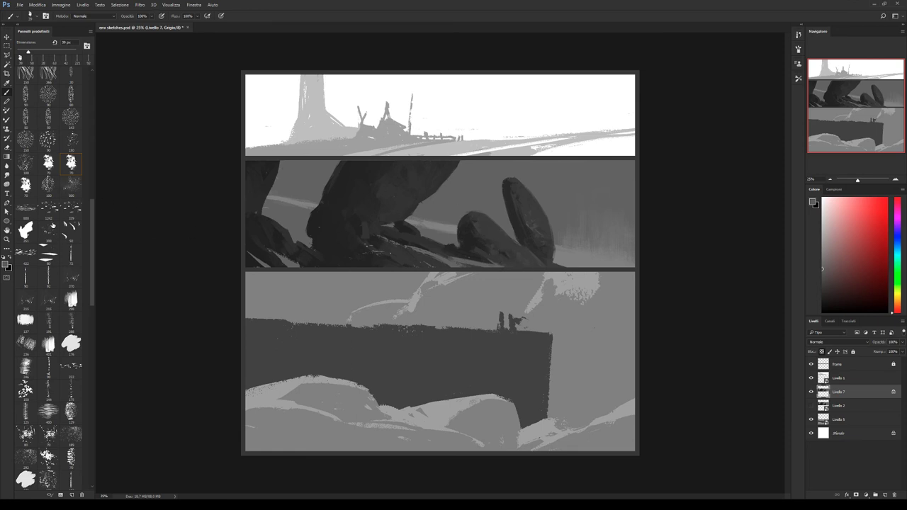
pyautogui.click(49, 276)
pyautogui.keyDown('alt'); pyautogui.click(471, 266); pyautogui.keyUp('alt')
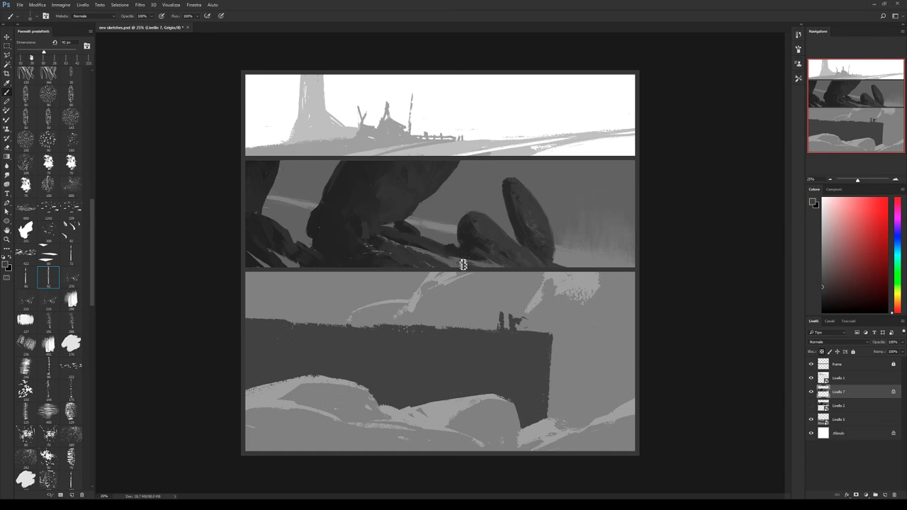
pyautogui.keyDown('alt'); pyautogui.click(507, 258); pyautogui.keyUp('alt')
pyautogui.press('[')
pyautogui.press('[')
pyautogui.press('[')
# Flip the whole canvas horizontally and sample greys with a resized brush.
pyautogui.hotkey('ctrl', 'shift', 'h')
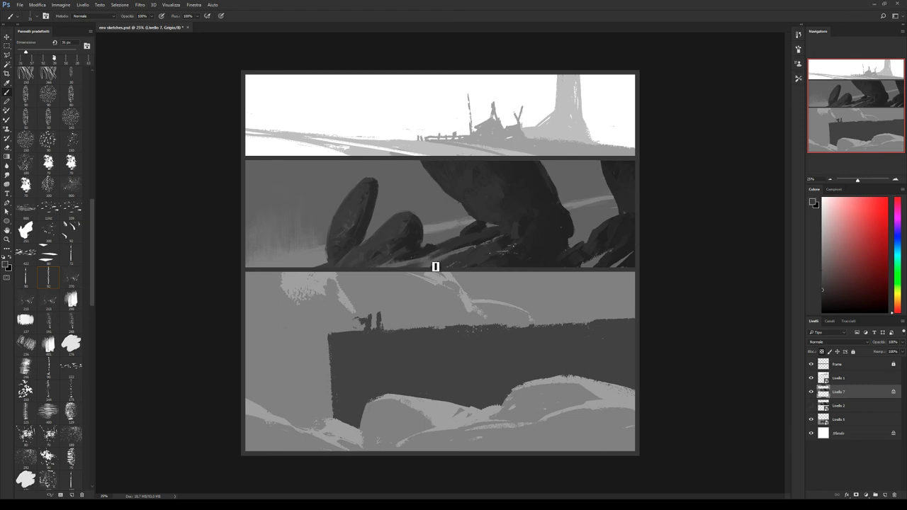
pyautogui.keyDown('alt'); pyautogui.click(454, 250); pyautogui.keyUp('alt')
pyautogui.keyDown('alt'); pyautogui.click(427, 257); pyautogui.keyUp('alt')
pyautogui.click(71, 165)
pyautogui.press('[')
pyautogui.press('[')
pyautogui.press('[')
pyautogui.press('[')
pyautogui.press(']')
pyautogui.press(']')
pyautogui.press(']')
# Sample dark rock greys and cycle streaky brush presets, ending with a much larger brush.
pyautogui.keyDown('alt'); pyautogui.click(450, 261); pyautogui.keyUp('alt')
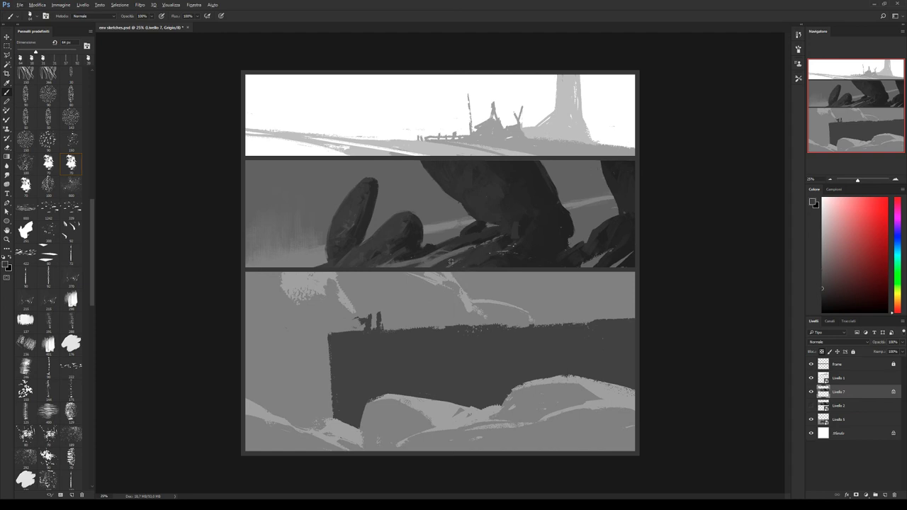
pyautogui.keyDown('alt'); pyautogui.click(476, 249); pyautogui.keyUp('alt')
pyautogui.keyDown('alt'); pyautogui.click(460, 246); pyautogui.keyUp('alt')
pyautogui.keyDown('alt'); pyautogui.click(498, 223); pyautogui.keyUp('alt')
pyautogui.click(48, 275)
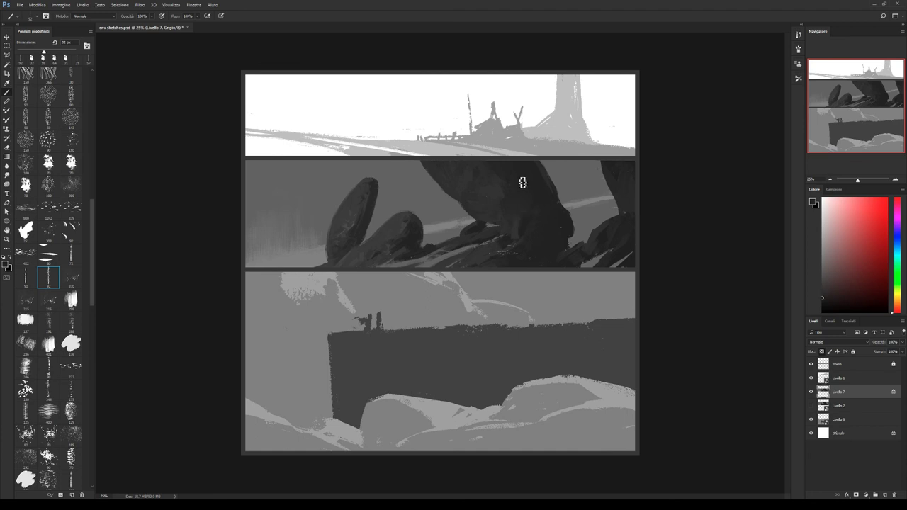
pyautogui.click(71, 164)
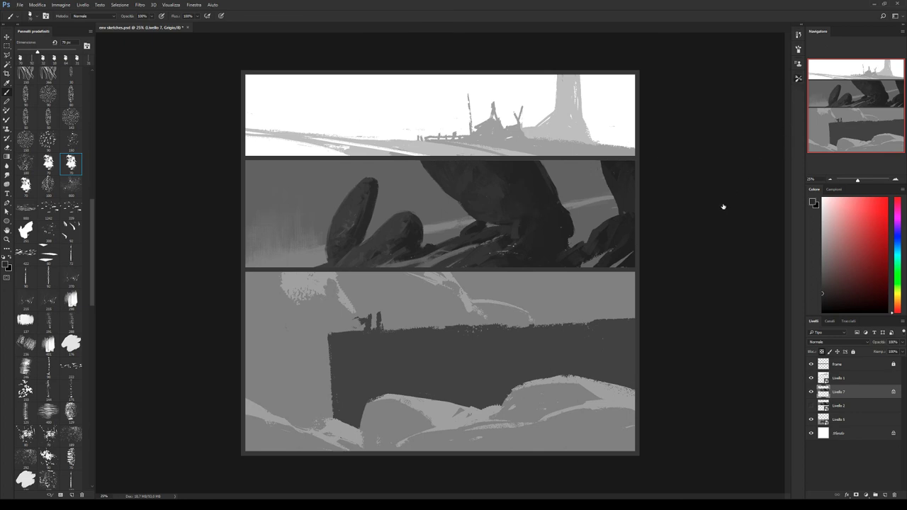
pyautogui.press(']')
pyautogui.press(']')
pyautogui.press(']')
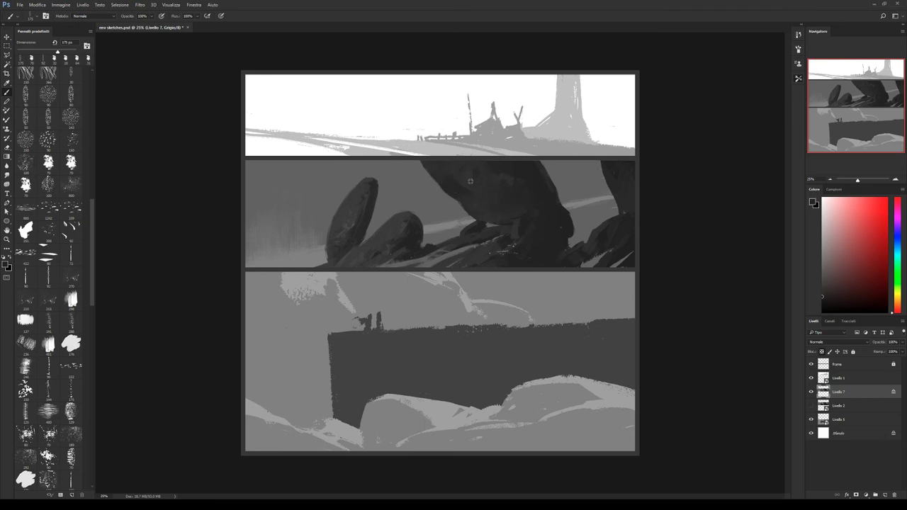
# Sample rock greys and texture the lower rocks, shrinking the brush to 100 px.
pyautogui.keyDown('alt'); pyautogui.click(469, 185); pyautogui.keyUp('alt')
pyautogui.press('[')
pyautogui.press('[')
pyautogui.press('[')
pyautogui.keyDown('alt'); pyautogui.click(459, 255); pyautogui.keyUp('alt')
pyautogui.keyDown('alt'); pyautogui.click(484, 257); pyautogui.keyUp('alt')
pyautogui.click(48, 287)
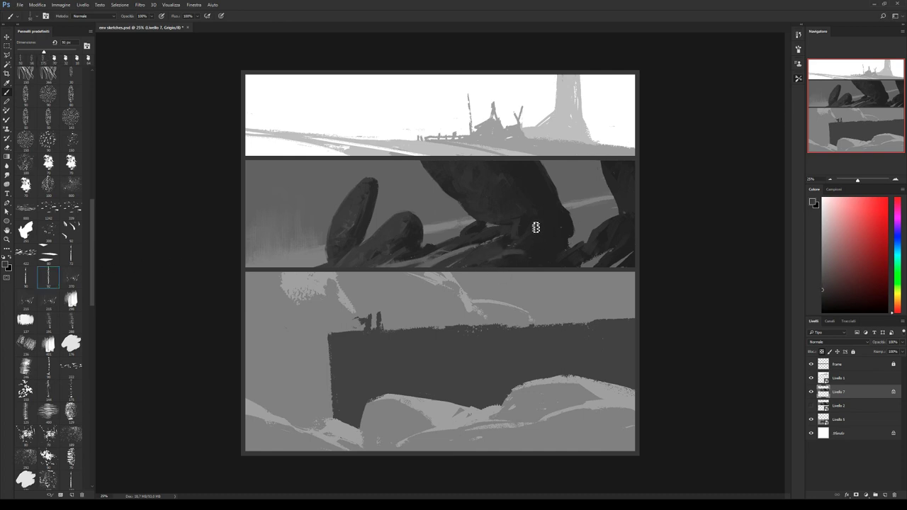
pyautogui.press('[')
pyautogui.press('[')
pyautogui.press('[')
pyautogui.keyDown('alt'); pyautogui.click(529, 253); pyautogui.keyUp('alt')
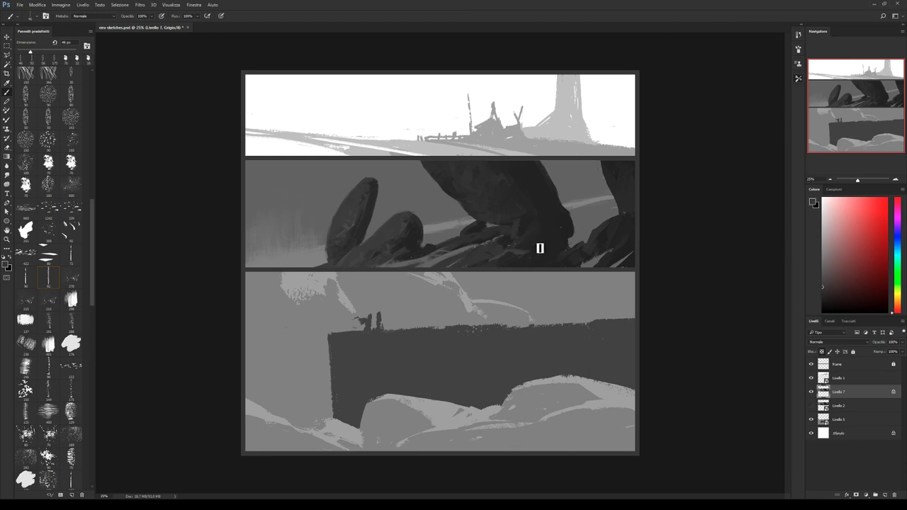
pyautogui.keyDown('alt'); pyautogui.click(502, 244); pyautogui.keyUp('alt')
pyautogui.press('[')
pyautogui.press('[')
pyautogui.press('[')
# Flip the canvas horizontally and paint dark rock tone into the middle panel's top-left corner.
pyautogui.hotkey('ctrl', 'shift', 'h')
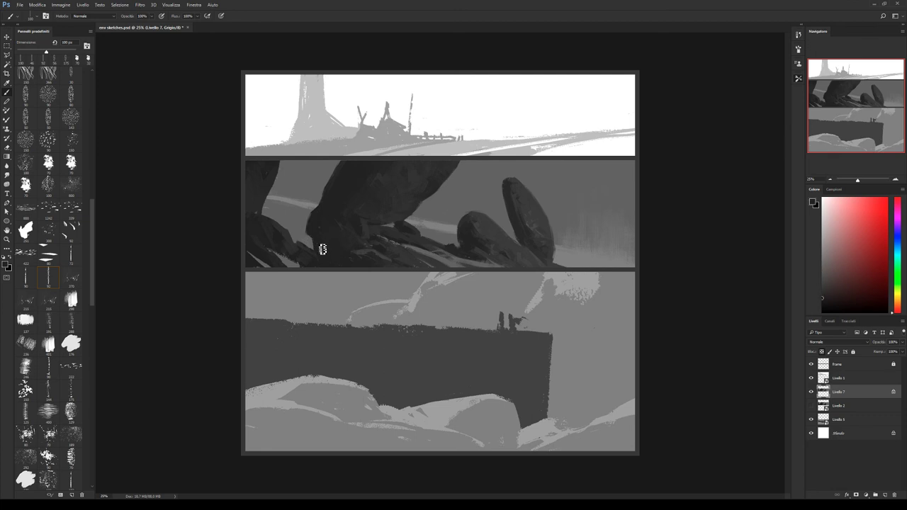
pyautogui.keyDown('alt'); pyautogui.click(299, 203); pyautogui.keyUp('alt')
pyautogui.keyDown('alt'); pyautogui.click(289, 205); pyautogui.keyUp('alt')
pyautogui.keyDown('alt'); pyautogui.click(265, 171); pyautogui.keyUp('alt')
pyautogui.moveTo(265, 173); pyautogui.dragTo(264, 207)
# Try a light stroke on the large dark rock, then undo it.
pyautogui.keyDown('alt'); pyautogui.click(294, 234); pyautogui.keyUp('alt')
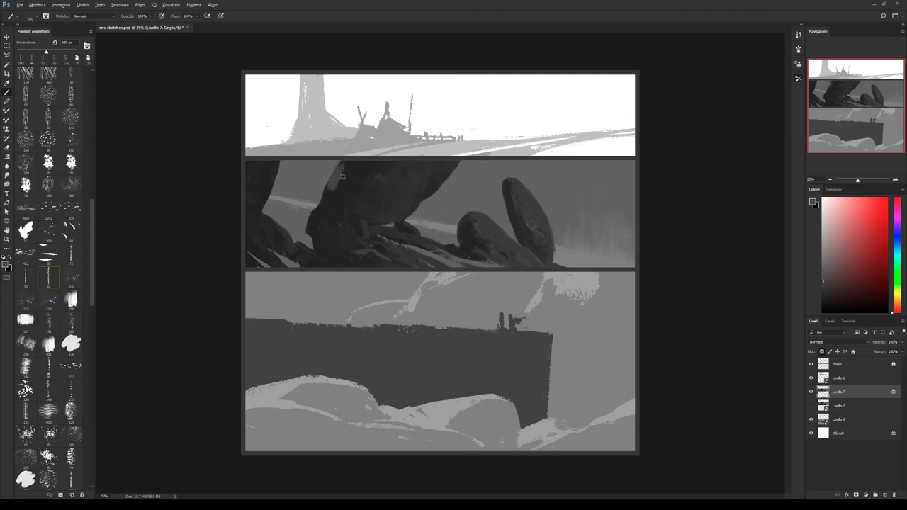
pyautogui.keyDown('alt'); pyautogui.click(337, 191); pyautogui.keyUp('alt')
pyautogui.keyDown('alt'); pyautogui.click(330, 205); pyautogui.keyUp('alt')
pyautogui.moveTo(337, 185); pyautogui.dragTo(336, 168)
pyautogui.hotkey('ctrl', 'z')
# Sample mid-rock greys and switch to a smaller, different brush.
pyautogui.keyDown('alt'); pyautogui.click(403, 225); pyautogui.keyUp('alt')
pyautogui.keyDown('alt'); pyautogui.click(383, 230); pyautogui.keyUp('alt')
pyautogui.keyDown('alt'); pyautogui.click(388, 234); pyautogui.keyUp('alt')
pyautogui.keyDown('alt'); pyautogui.click(394, 236); pyautogui.keyUp('alt')
pyautogui.keyDown('alt'); pyautogui.click(425, 251); pyautogui.keyUp('alt')
pyautogui.click(68, 168)
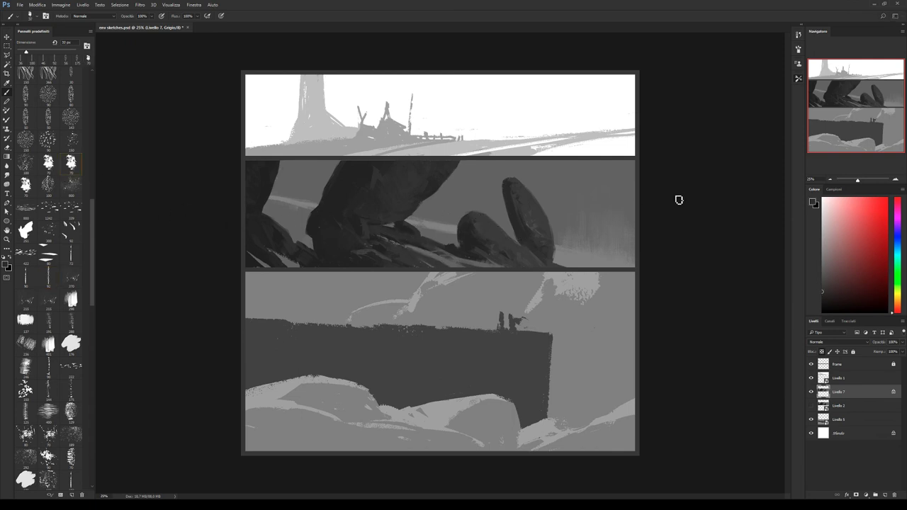
pyautogui.press('[')
pyautogui.press('[')
pyautogui.press('[')
# Sample alternating darker and lighter greys from the lower rocks for ground texture.
pyautogui.keyDown('alt'); pyautogui.click(428, 248); pyautogui.keyUp('alt')
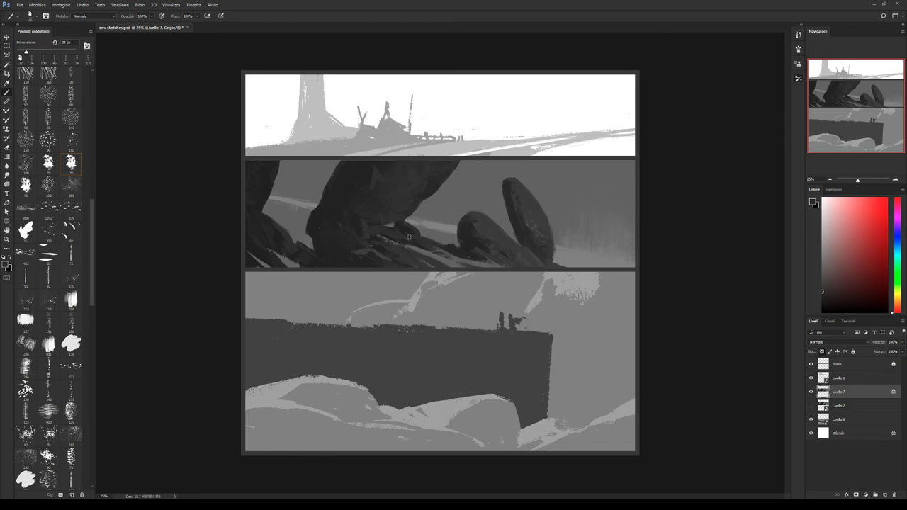
pyautogui.keyDown('alt'); pyautogui.click(462, 259); pyautogui.keyUp('alt')
pyautogui.keyDown('alt'); pyautogui.click(477, 265); pyautogui.keyUp('alt')
pyautogui.keyDown('alt'); pyautogui.click(466, 258); pyautogui.keyUp('alt')
pyautogui.keyDown('alt'); pyautogui.click(477, 265); pyautogui.keyUp('alt')
pyautogui.keyDown('alt'); pyautogui.click(469, 264); pyautogui.keyUp('alt')
pyautogui.keyDown('alt'); pyautogui.click(468, 262); pyautogui.keyUp('alt')
# Flip the canvas back and pick a smaller textured brush.
pyautogui.press('h')
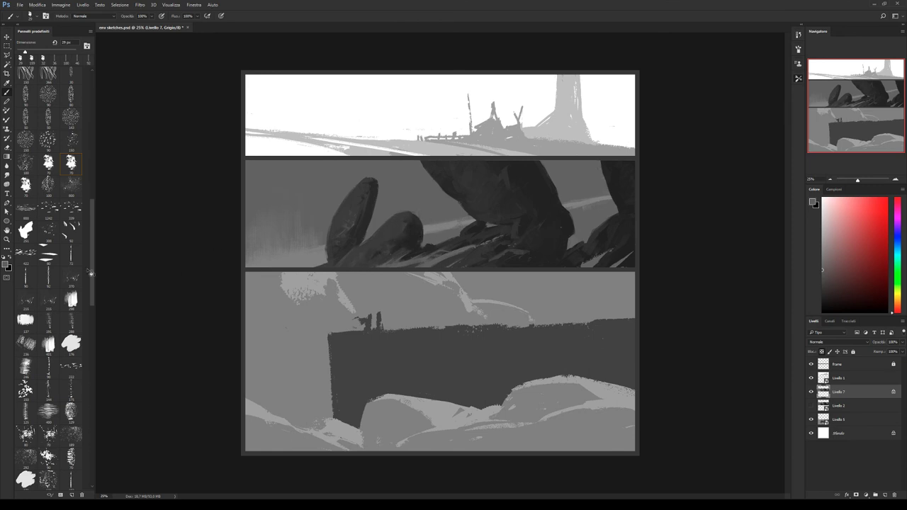
pyautogui.moveTo(91, 282); pyautogui.dragTo(92, 342)
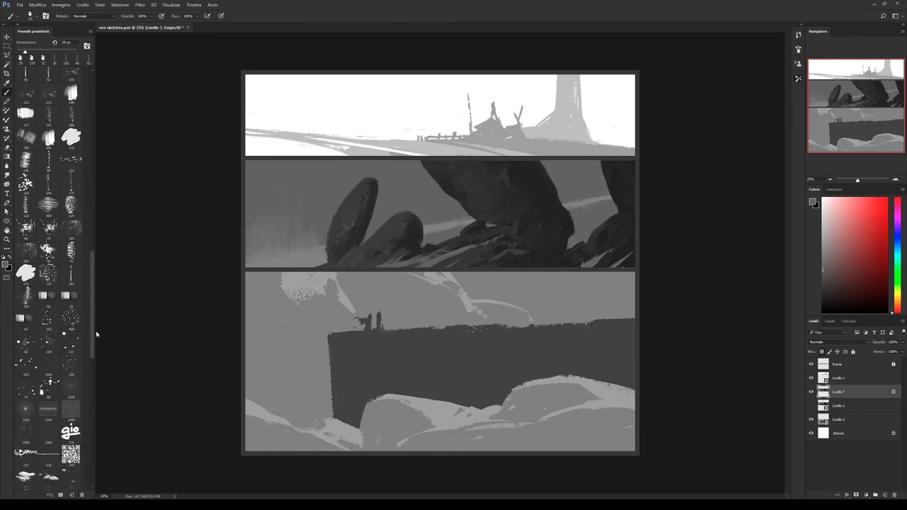
pyautogui.click(71, 322)
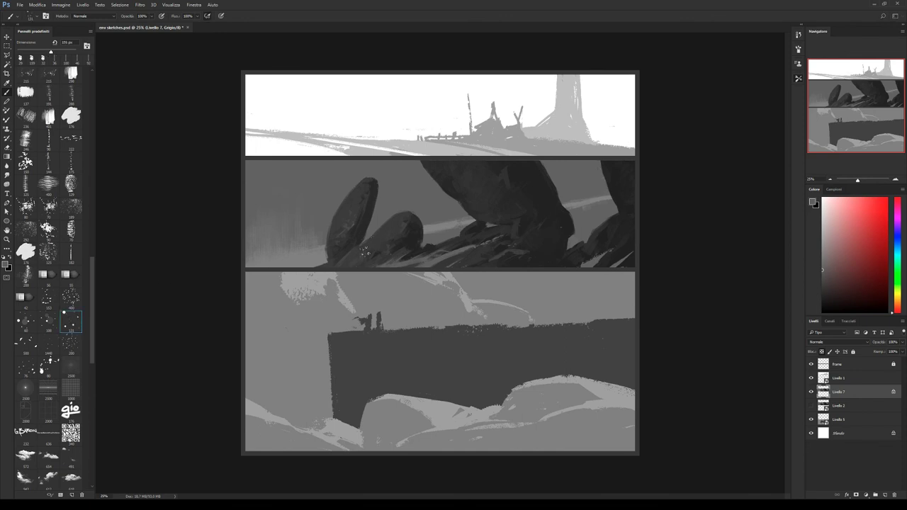
pyautogui.press('[')
pyautogui.press('[')
pyautogui.press('[')
# Add a new layer clipped to Livello 7, erase on it, and merge both with Ctrl+E.
pyautogui.click(884, 494)
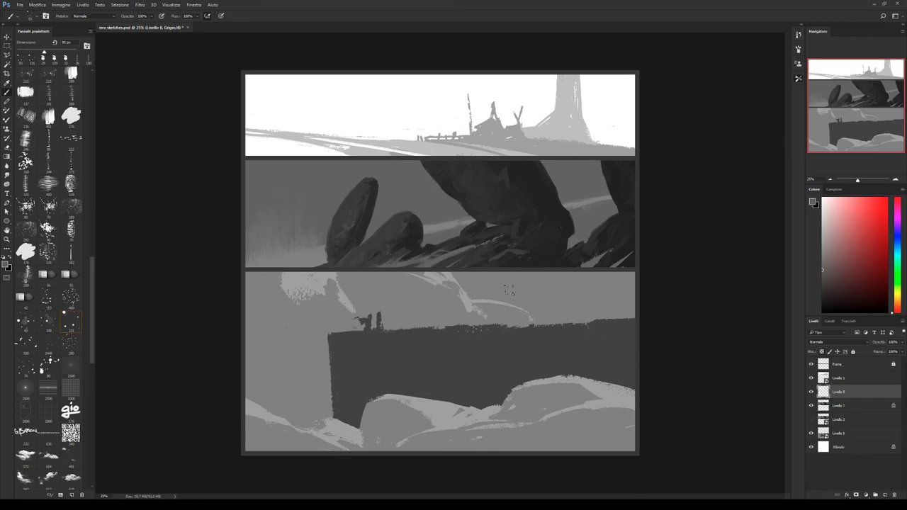
pyautogui.keyDown('alt'); pyautogui.click(843, 395); pyautogui.keyUp('alt')
pyautogui.press('e')
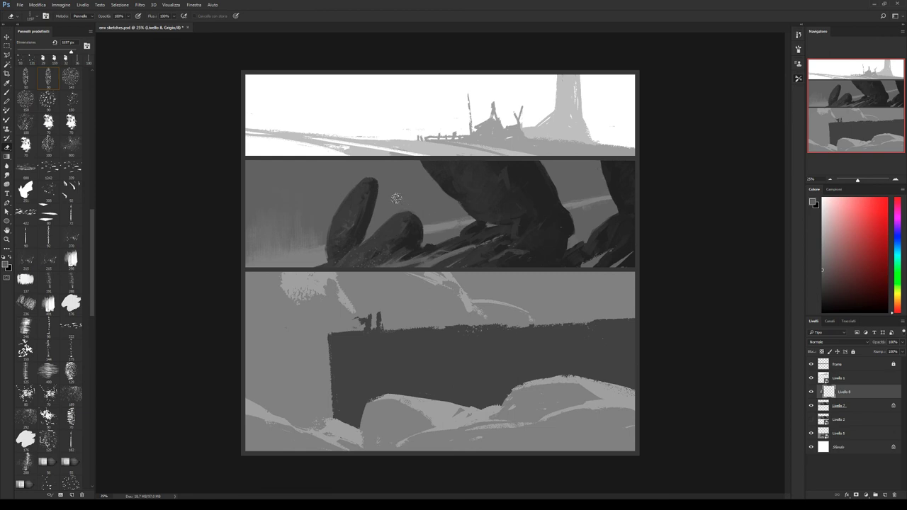
pyautogui.press('[')
pyautogui.press('[')
pyautogui.press('[')
pyautogui.keyDown('ctrl'); pyautogui.click(849, 406); pyautogui.keyUp('ctrl')
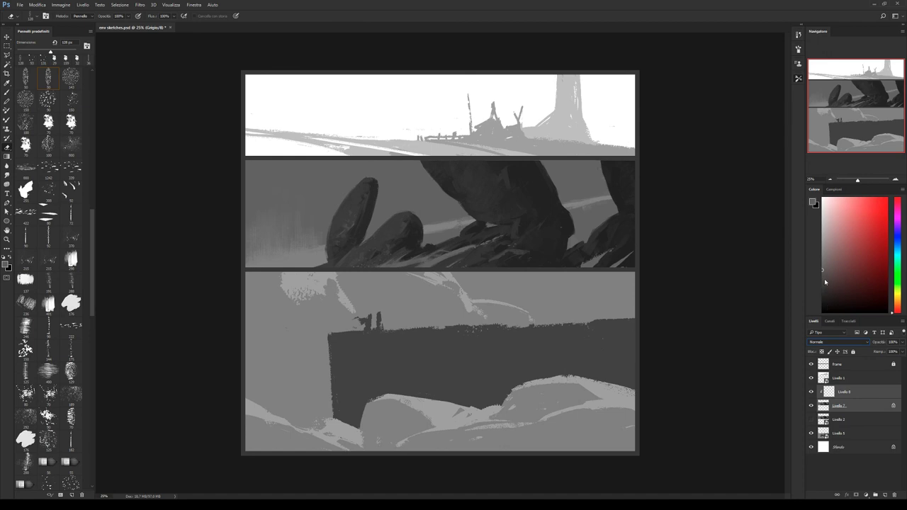
pyautogui.hotkey('ctrl', 'e')
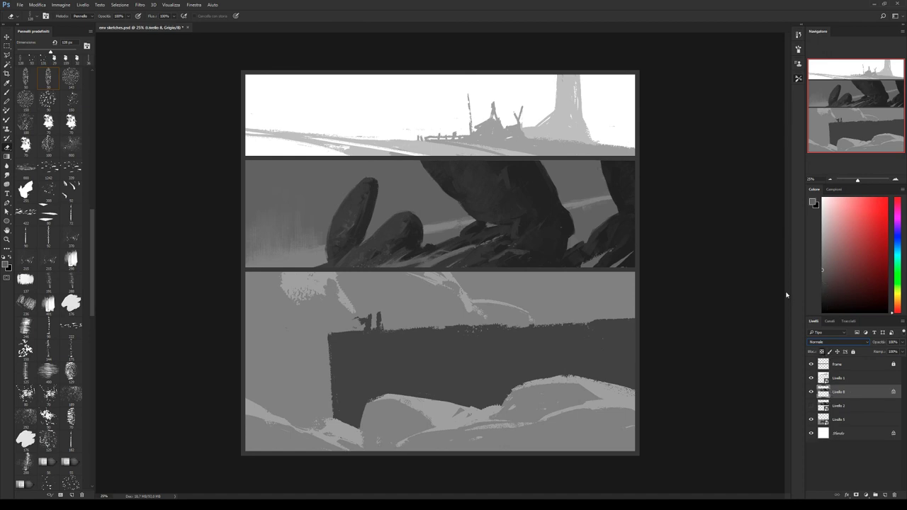
# Return to the Brush with a rock-texture preset and sample alternating darker and lighter rock greys.
pyautogui.press('b')
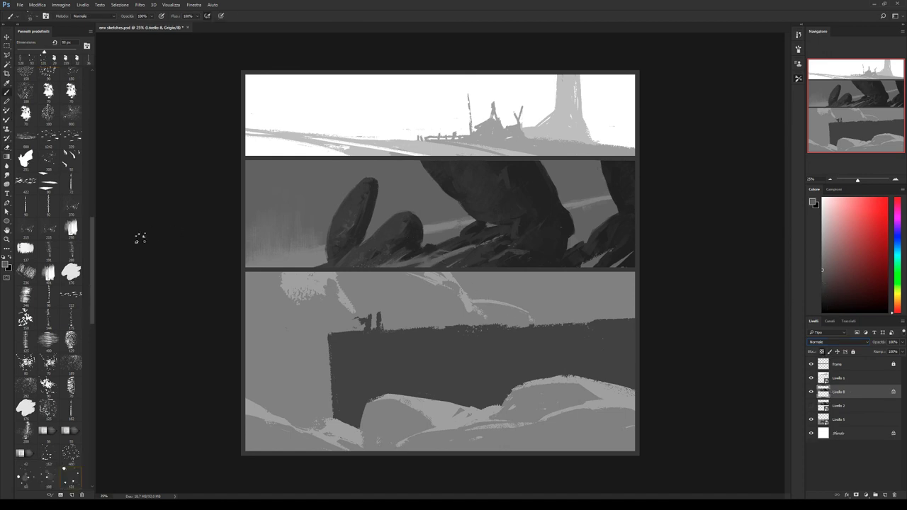
pyautogui.click(49, 205)
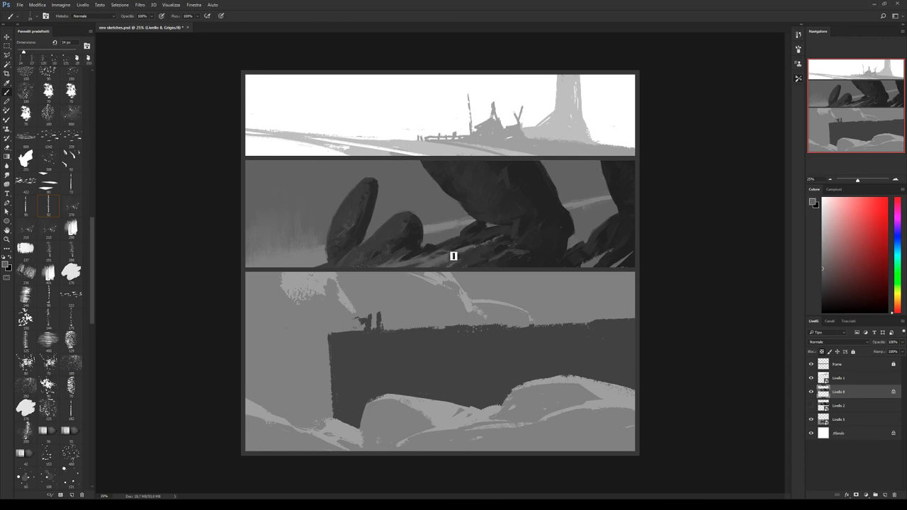
pyautogui.keyDown('alt'); pyautogui.click(442, 251); pyautogui.keyUp('alt')
pyautogui.keyDown('alt'); pyautogui.click(453, 258); pyautogui.keyUp('alt')
pyautogui.keyDown('alt'); pyautogui.click(442, 258); pyautogui.keyUp('alt')
pyautogui.keyDown('alt'); pyautogui.click(449, 262); pyautogui.keyUp('alt')
pyautogui.keyDown('alt'); pyautogui.click(470, 260); pyautogui.keyUp('alt')
pyautogui.keyDown('alt'); pyautogui.click(485, 262); pyautogui.keyUp('alt')
# Texture the tall boulder's face using smaller, then enlarged textured brushes and sampled dark greys.
pyautogui.click(71, 91)
pyautogui.press('[')
pyautogui.press('[')
pyautogui.press('[')
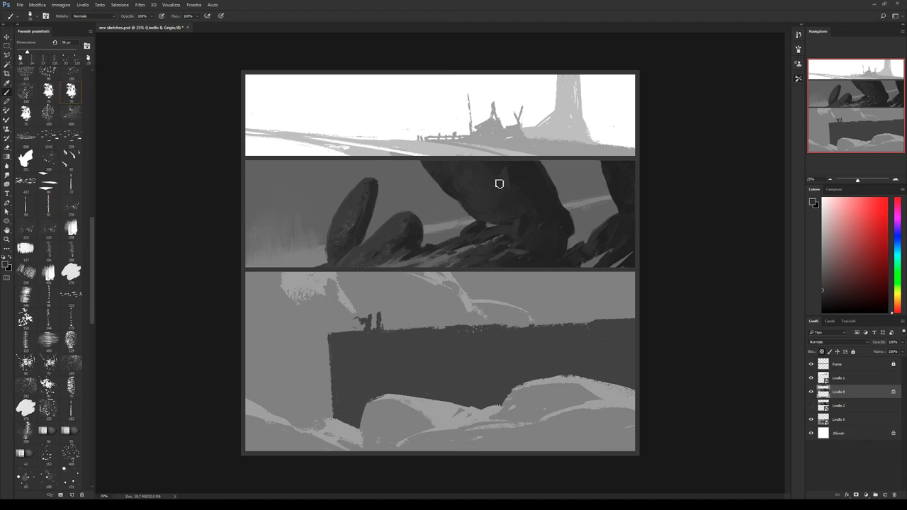
pyautogui.keyDown('alt'); pyautogui.click(487, 228); pyautogui.keyUp('alt')
pyautogui.keyDown('alt'); pyautogui.click(522, 223); pyautogui.keyUp('alt')
pyautogui.click(53, 212)
pyautogui.press(']')
pyautogui.press(']')
pyautogui.press(']')
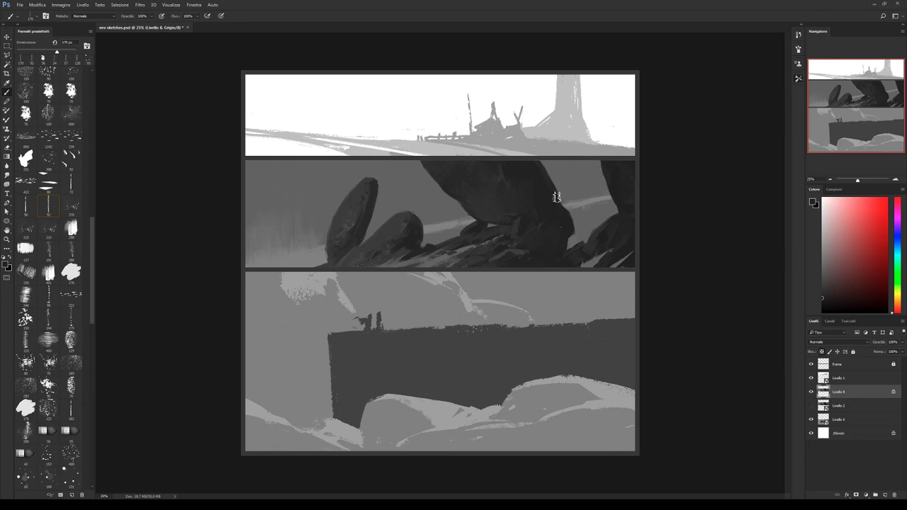
# Add a Lighten layer clipped to Livello 8 and dab soft mist beside the big rock.
pyautogui.click(884, 493)
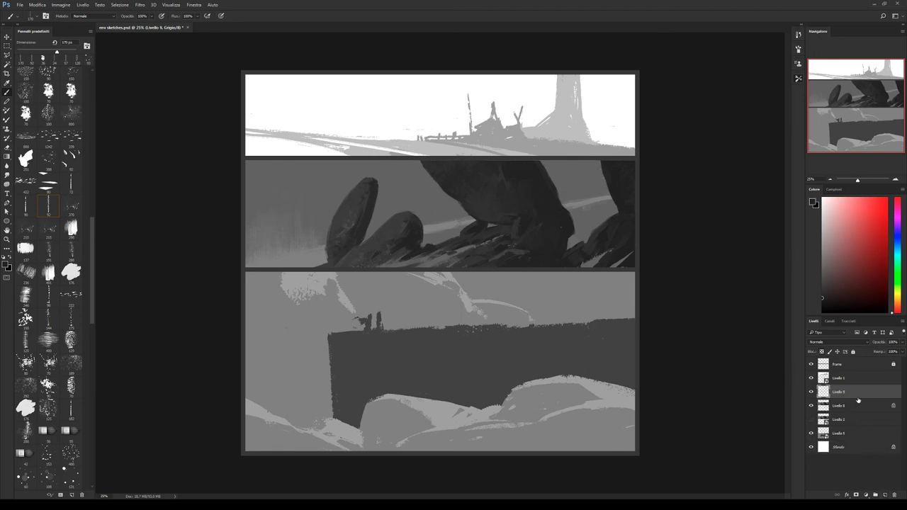
pyautogui.keyDown('alt'); pyautogui.click(857, 397); pyautogui.keyUp('alt')
pyautogui.hotkey('shift', 'alt', 'l')
pyautogui.moveTo(95, 238); pyautogui.dragTo(93, 135)
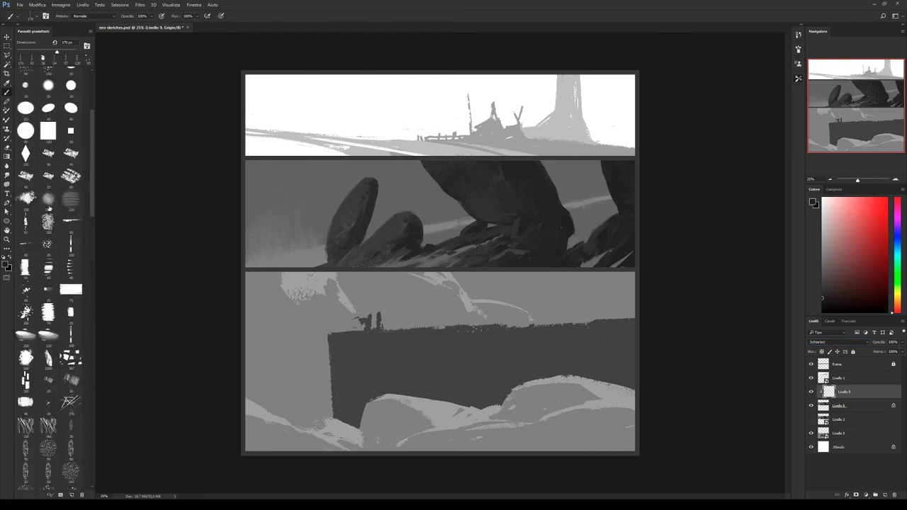
pyautogui.click(47, 198)
pyautogui.keyDown('alt'); pyautogui.click(564, 245); pyautogui.keyUp('alt')
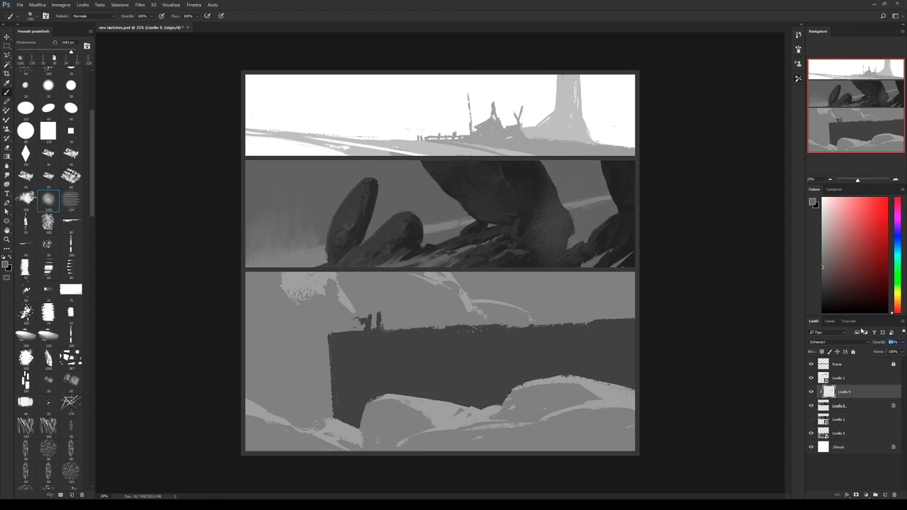
# Adjust the mist dab, compare it on and off, and merge it down with Ctrl+E.
pyautogui.write('0')
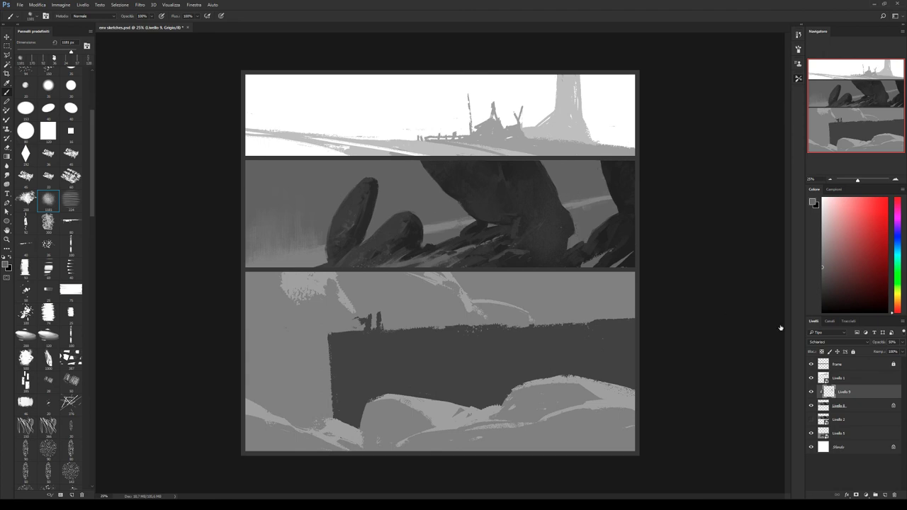
pyautogui.hotkey('ctrl', 'z')
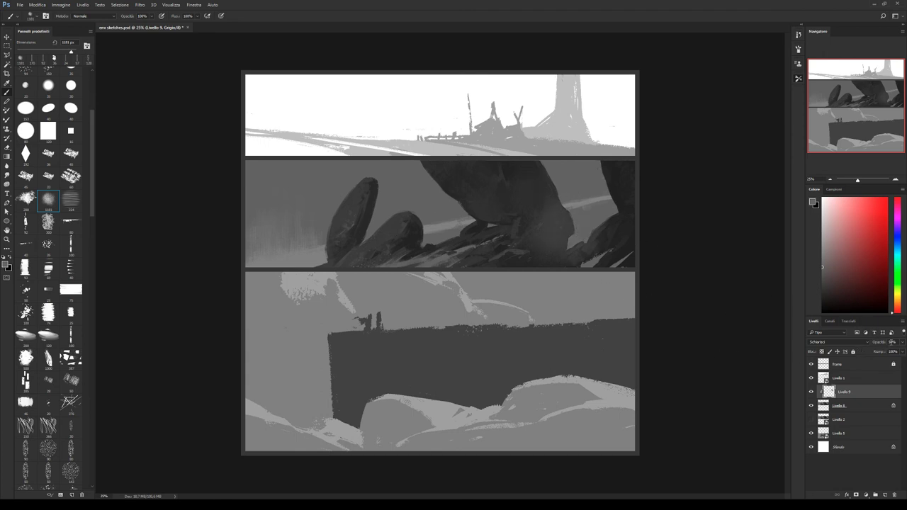
pyautogui.write('0')
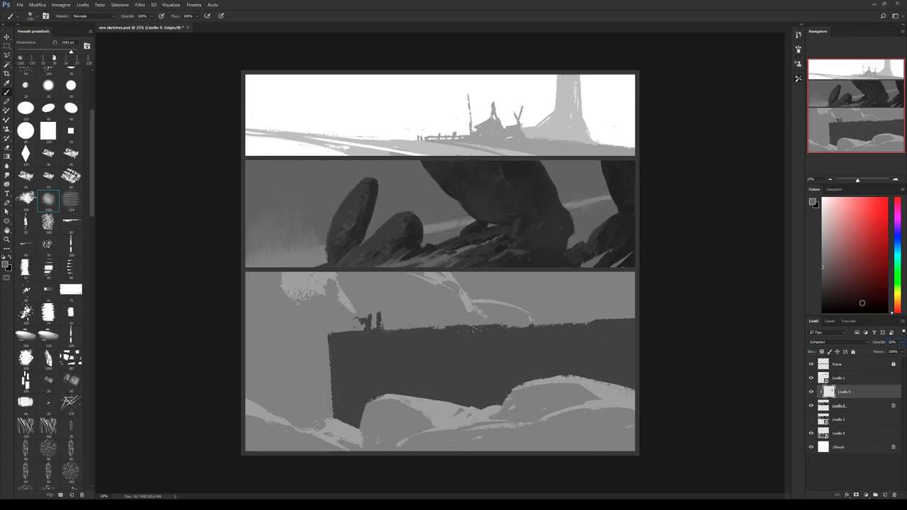
pyautogui.write('0')
pyautogui.click(811, 392)
pyautogui.press('e')
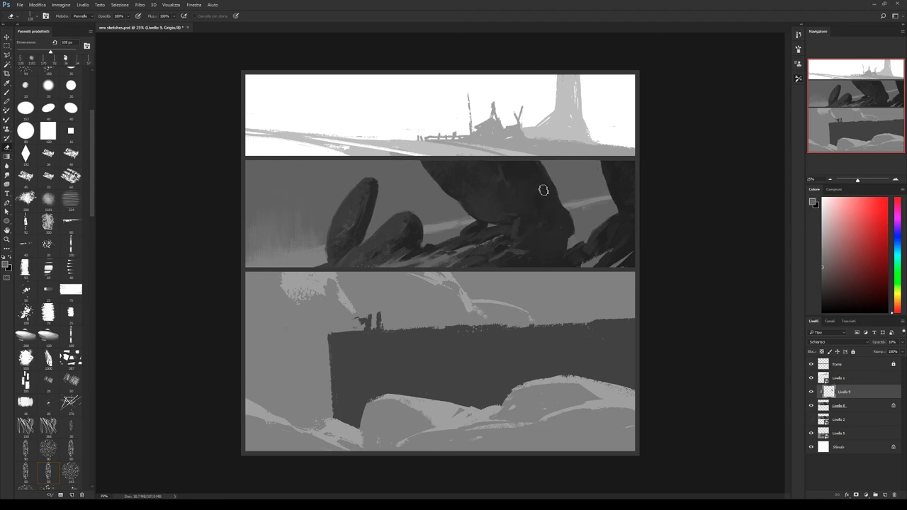
pyautogui.keyDown('shift'); pyautogui.click(847, 406); pyautogui.keyUp('shift')
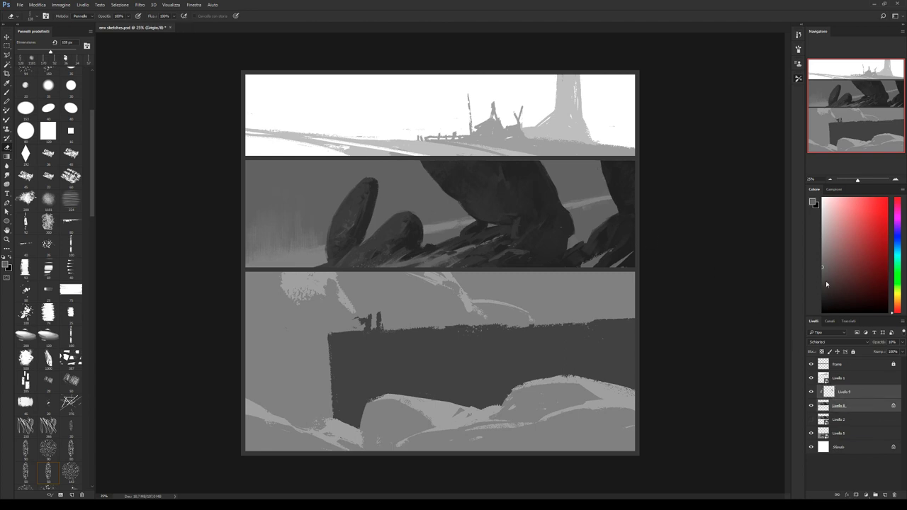
pyautogui.hotkey('ctrl', 'e')
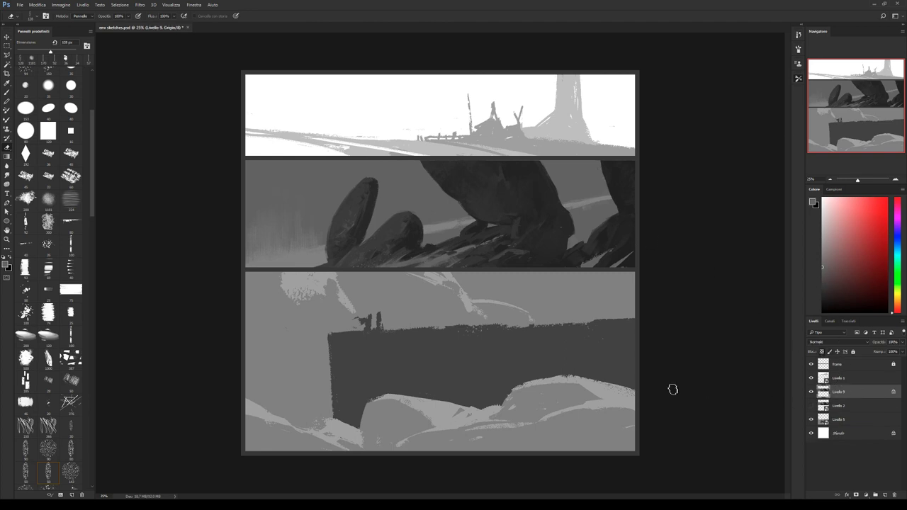
# Return to the Brush and try several presets, ending on a 92 px brush.
pyautogui.press('b')
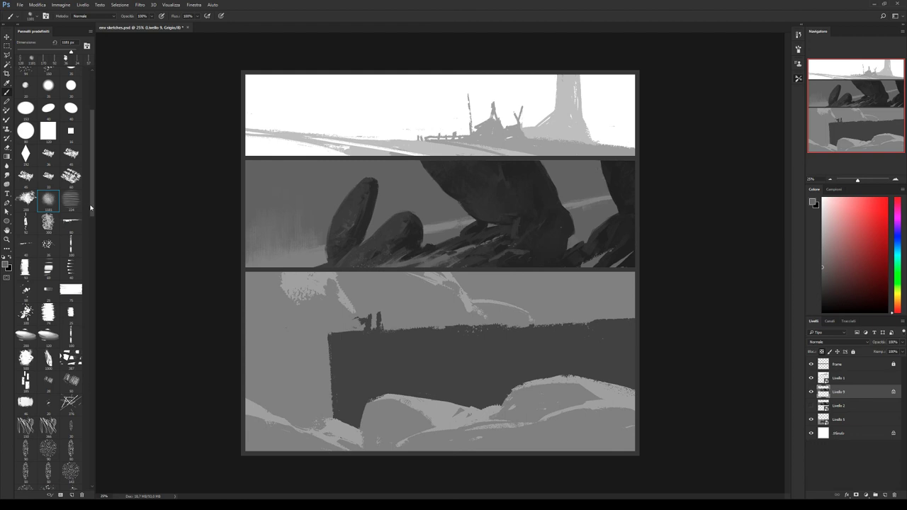
pyautogui.moveTo(90, 207); pyautogui.dragTo(90, 253)
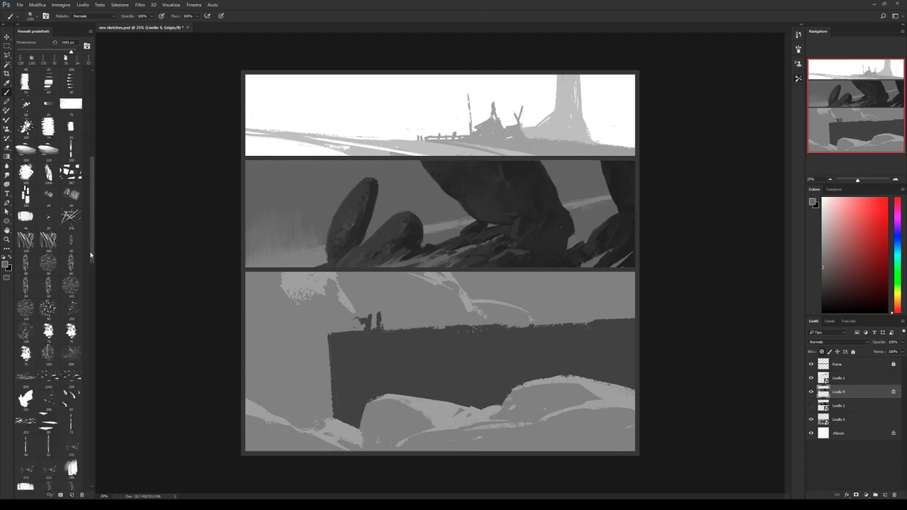
pyautogui.scroll(-1, 52, 383)
pyautogui.click(49, 415)
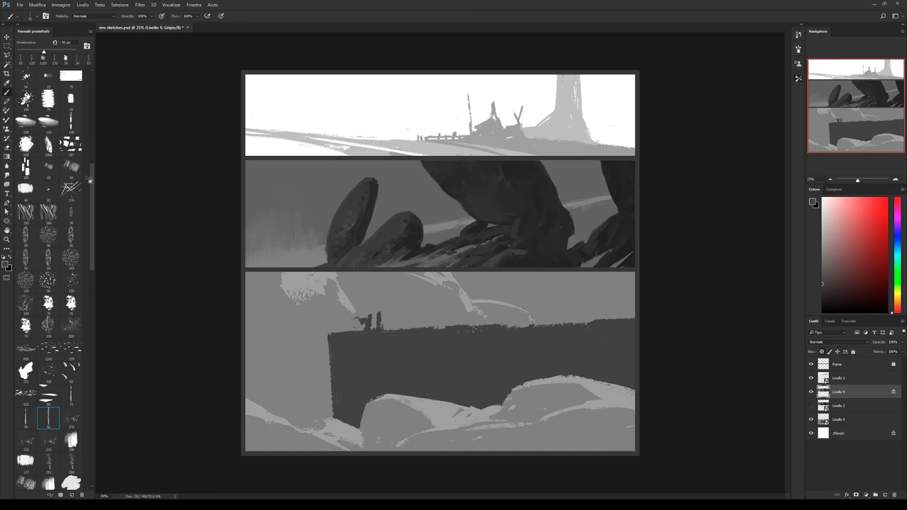
pyautogui.click(70, 306)
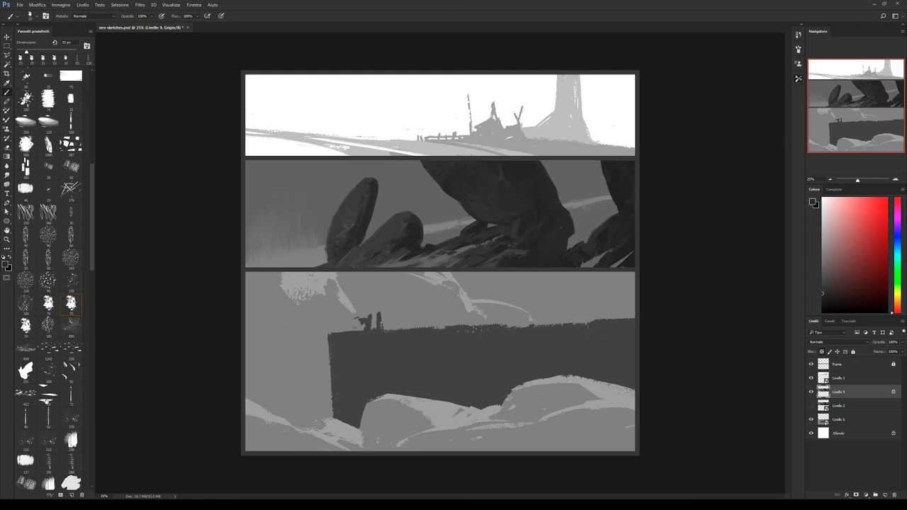
pyautogui.click(48, 418)
# Choose a large textured brush preset and sample a mid grey from the painting.
pyautogui.scroll(-2, 87, 340)
pyautogui.scroll(-1, 87, 340)
pyautogui.scroll(-2, 87, 340)
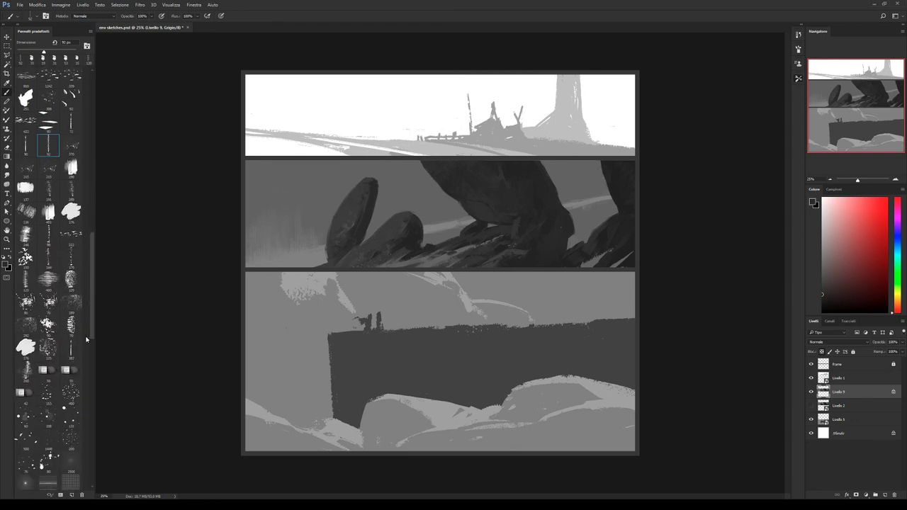
pyautogui.scroll(-1, 87, 340)
pyautogui.click(70, 412)
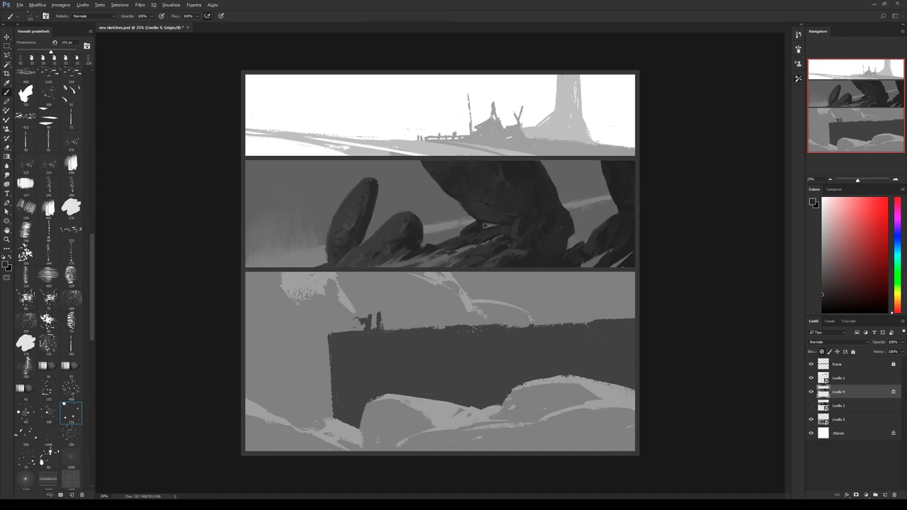
pyautogui.keyDown('alt'); pyautogui.click(485, 193); pyautogui.keyUp('alt')
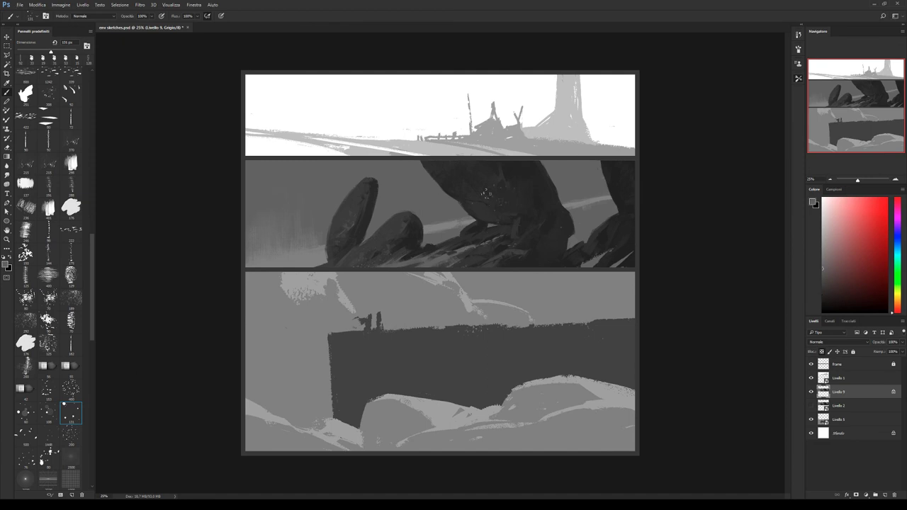
# Sample dark grey, add a clipped layer over the rock, and merge both into Livello 10.
pyautogui.keyDown('alt'); pyautogui.click(545, 214); pyautogui.keyUp('alt')
pyautogui.click(885, 494)
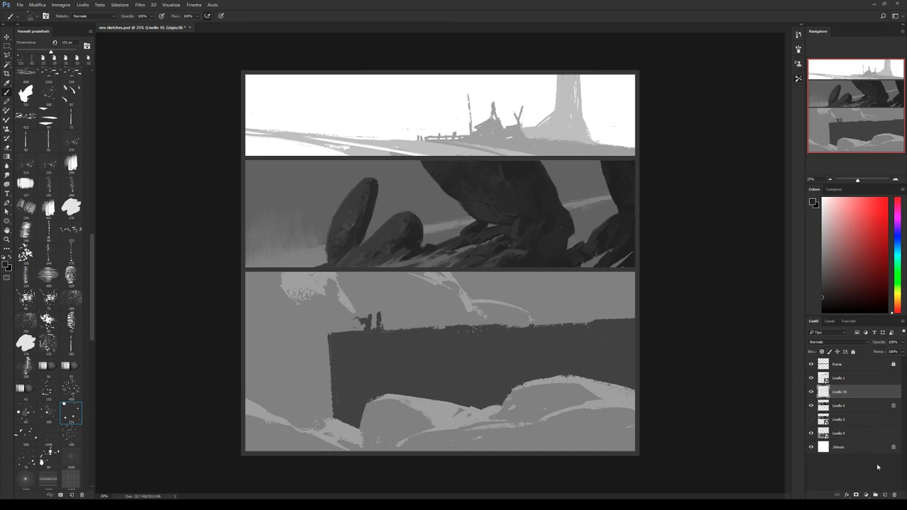
pyautogui.keyDown('alt'); pyautogui.click(854, 397); pyautogui.keyUp('alt')
pyautogui.press('[')
pyautogui.press('[')
pyautogui.press('[')
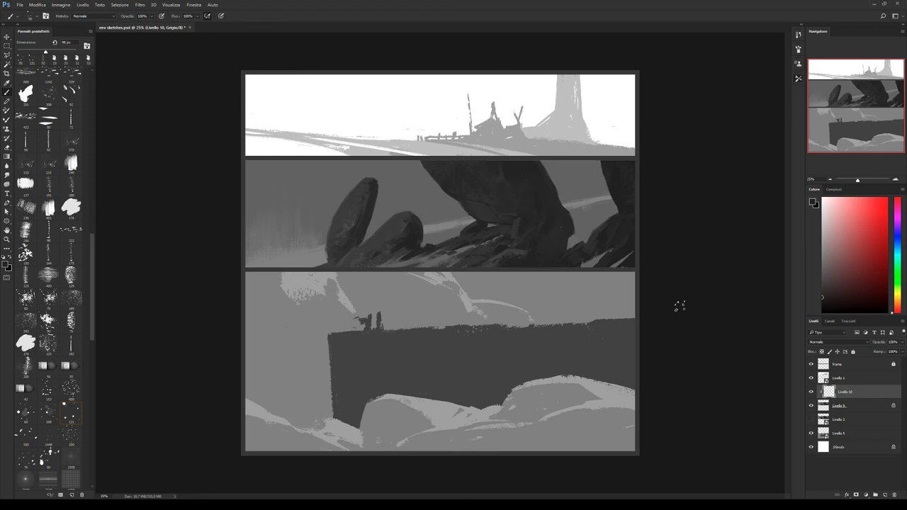
pyautogui.keyDown('shift'); pyautogui.click(844, 406); pyautogui.keyUp('shift')
pyautogui.hotkey('ctrl', 'e')
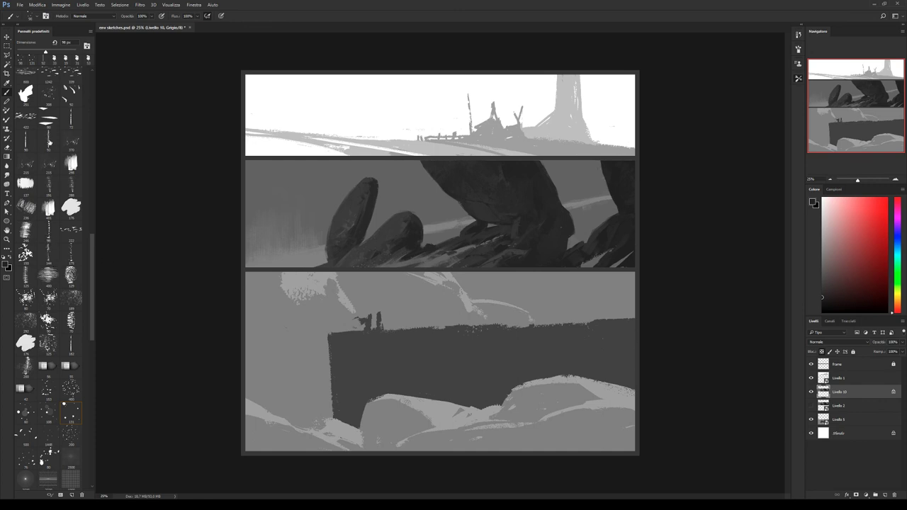
# Choose a smaller brush preset, sample a grey from the rocks, and set opacity to 30%.
pyautogui.click(48, 141)
pyautogui.keyDown('alt'); pyautogui.click(445, 207); pyautogui.keyUp('alt')
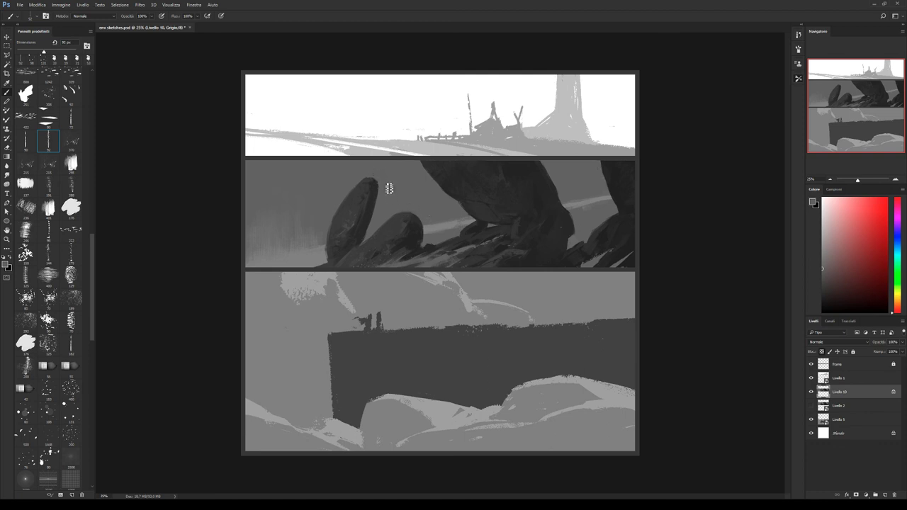
pyautogui.keyDown('alt'); pyautogui.click(355, 191); pyautogui.keyUp('alt')
pyautogui.keyDown('alt'); pyautogui.click(364, 177); pyautogui.keyUp('alt')
pyautogui.keyDown('alt'); pyautogui.click(360, 233); pyautogui.keyUp('alt')
pyautogui.keyDown('alt'); pyautogui.click(372, 230); pyautogui.keyUp('alt')
pyautogui.press('3')
# Add Livello 11, clipped to Livello 10, with Lighten (Schiarisci) blending.
pyautogui.click(883, 494)
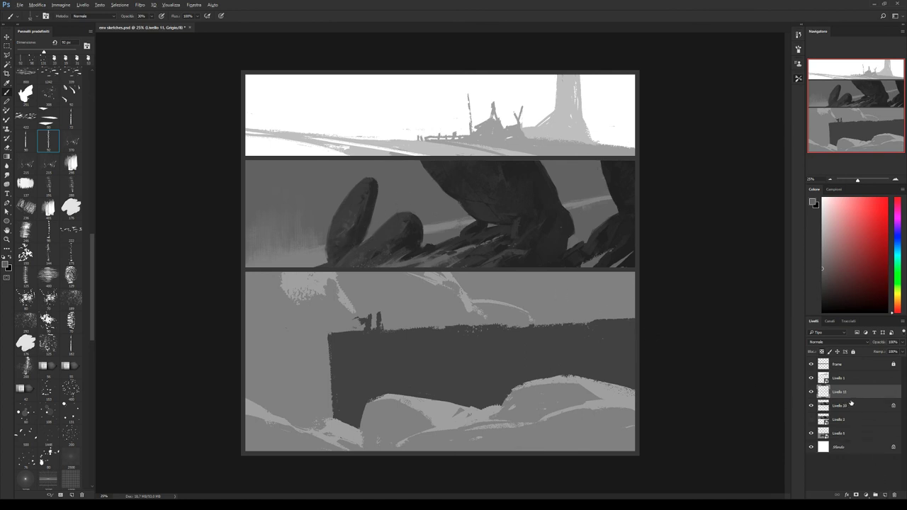
pyautogui.click(850, 403)
pyautogui.keyDown('alt'); pyautogui.click(845, 399); pyautogui.keyUp('alt')
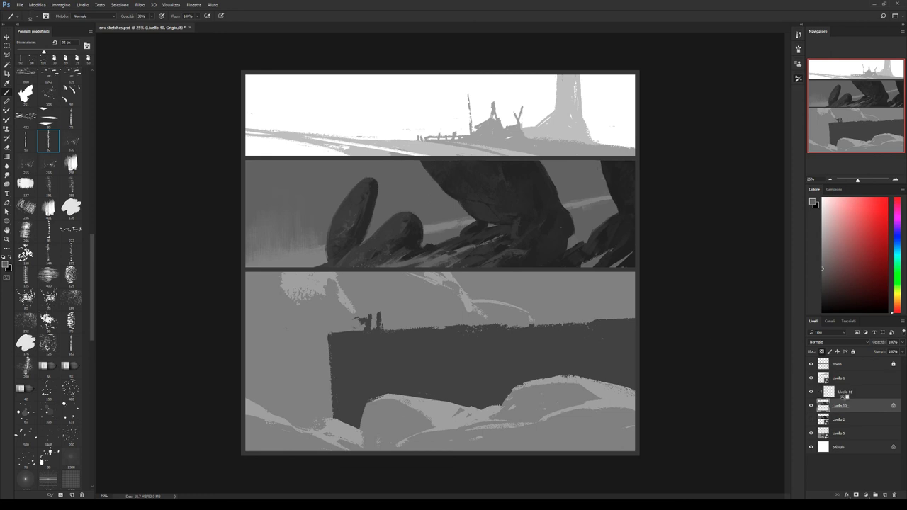
pyautogui.click(848, 391)
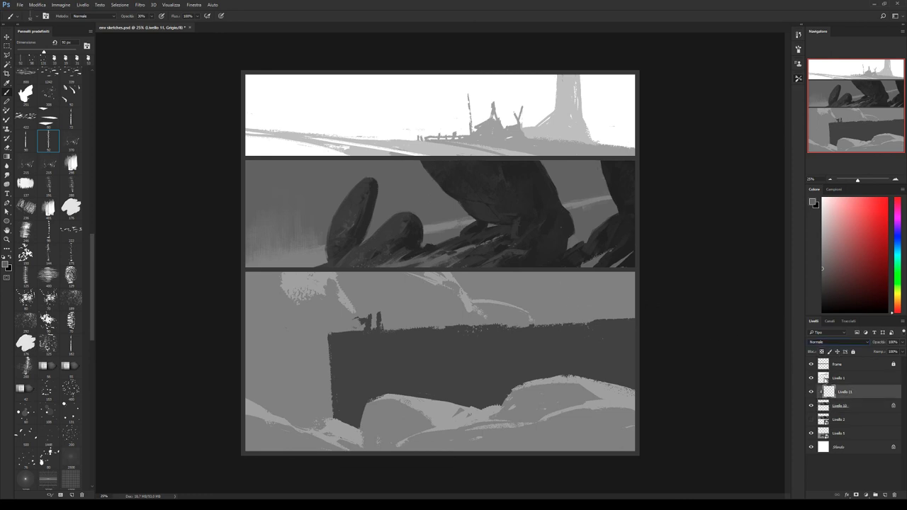
pyautogui.hotkey('alt', 'shift', 'g')
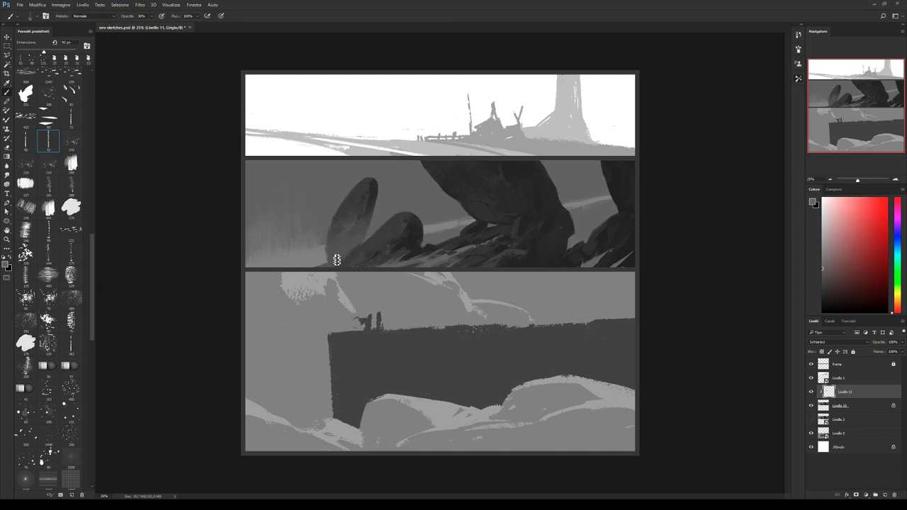
# Brush soft haze across the tall left boulder's base and lower-left edge.
pyautogui.moveTo(386, 199); pyautogui.dragTo(354, 203)
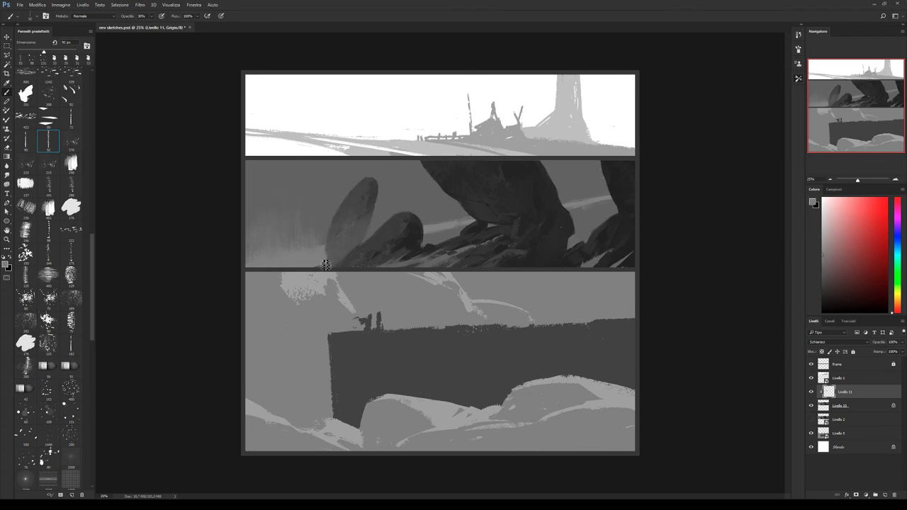
pyautogui.moveTo(325, 264); pyautogui.dragTo(328, 246)
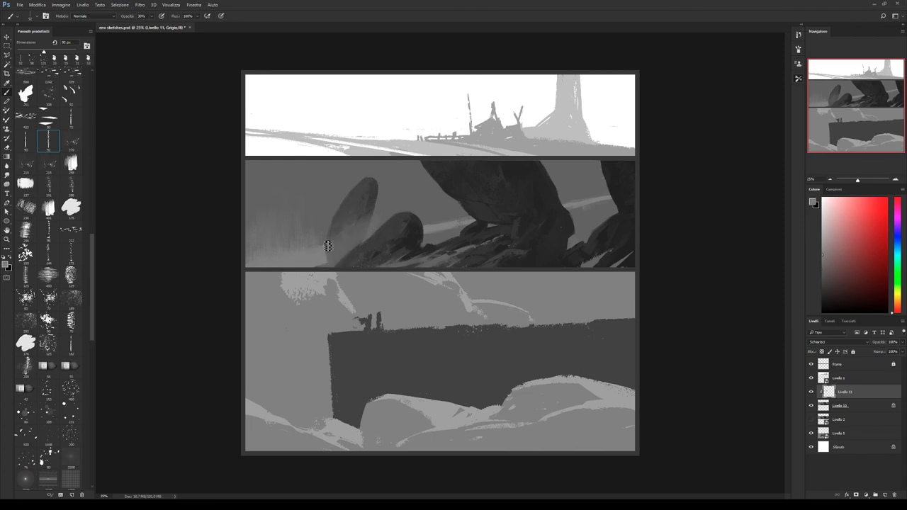
pyautogui.moveTo(328, 246); pyautogui.dragTo(368, 179)
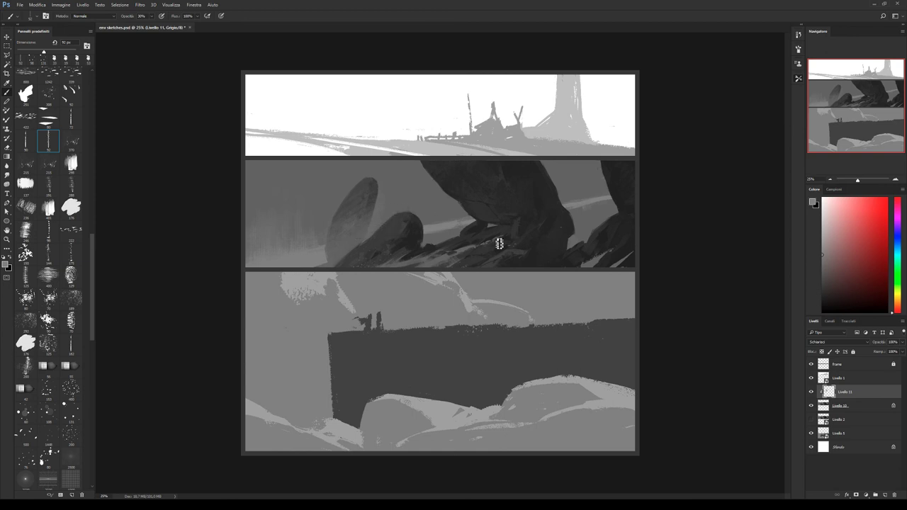
# Flip the canvas horizontally and set up a large eraser at 40% opacity.
pyautogui.press('h')
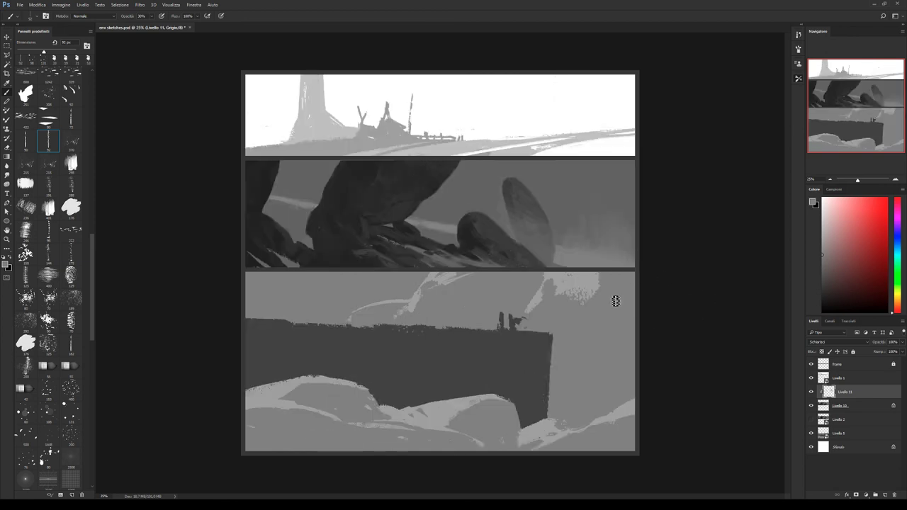
pyautogui.press('e')
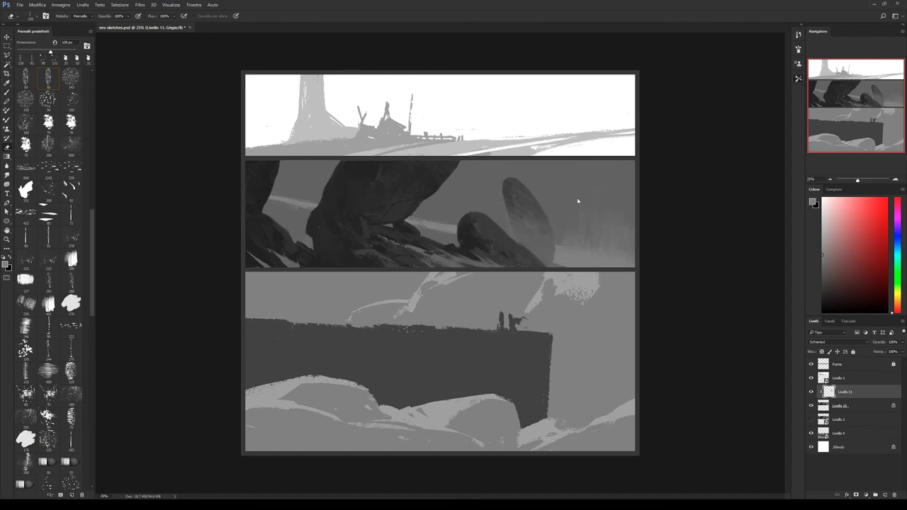
pyautogui.moveTo(623, 192); pyautogui.dragTo(541, 149)
pyautogui.press('4')
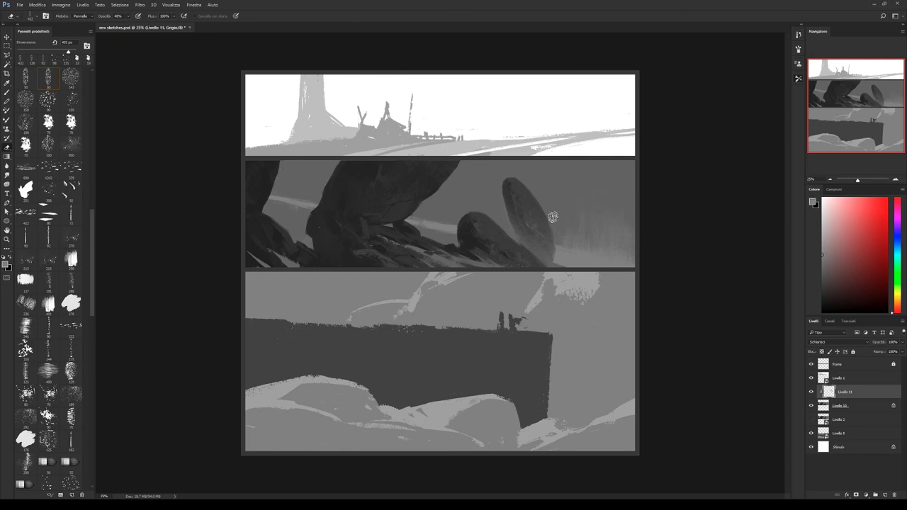
# Compare the rock with and without mist, hide Livello 11, and make Livello 10 active.
pyautogui.click(812, 392)
pyautogui.click(811, 392)
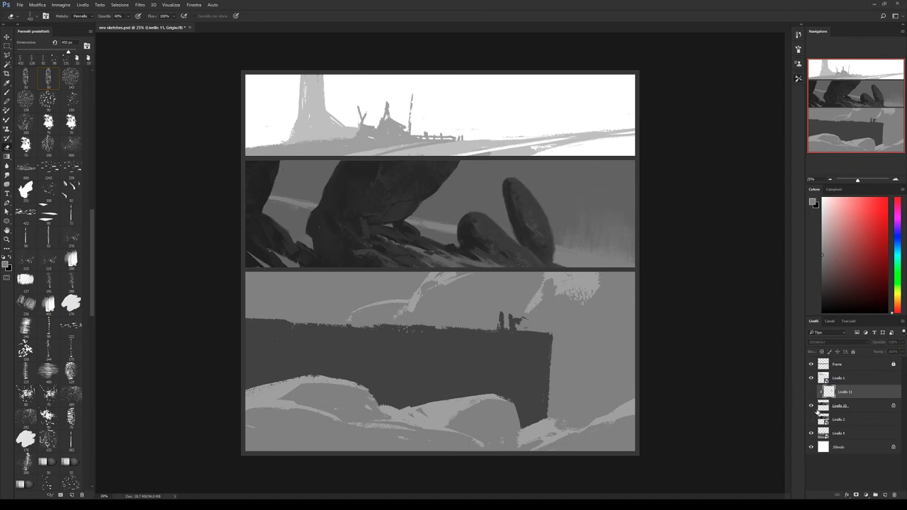
pyautogui.click(817, 409)
# Set up a 70 px brush at 100% opacity with a grey sampled from the rock.
pyautogui.press('b')
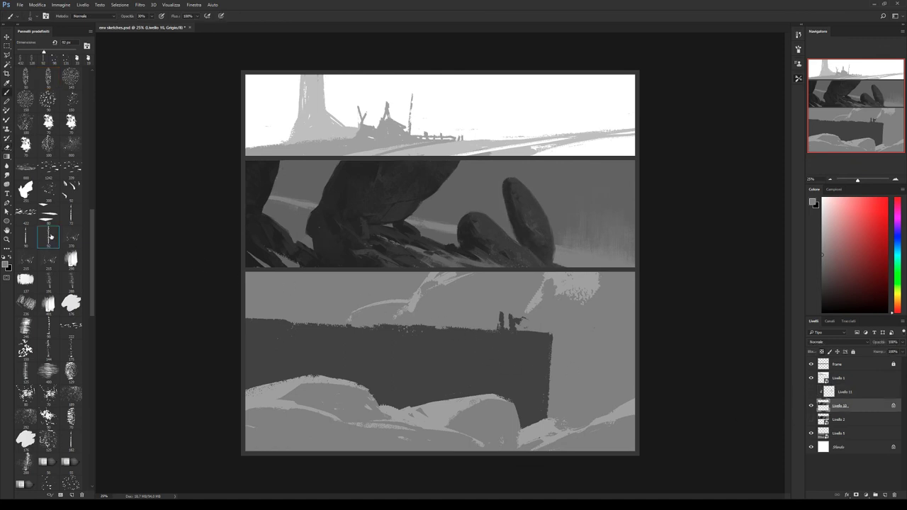
pyautogui.click(50, 236)
pyautogui.press('0')
pyautogui.press('.')
pyautogui.press('.')
pyautogui.keyDown('alt'); pyautogui.click(393, 248); pyautogui.keyUp('alt')
pyautogui.keyDown('alt'); pyautogui.click(418, 250); pyautogui.keyUp('alt')
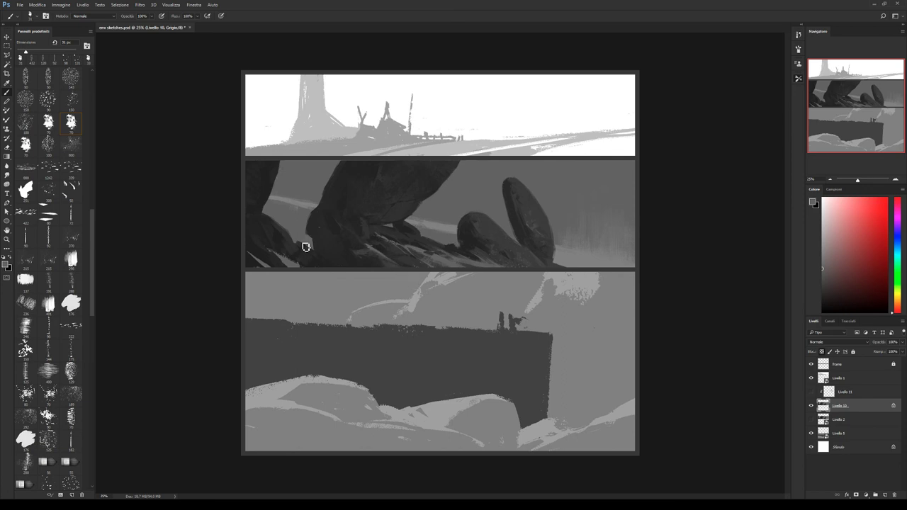
# Pick a different brush preset of about 91 px from the Brush Presets panel.
pyautogui.scroll(-2, 70, 319)
pyautogui.scroll(-5, 77, 374)
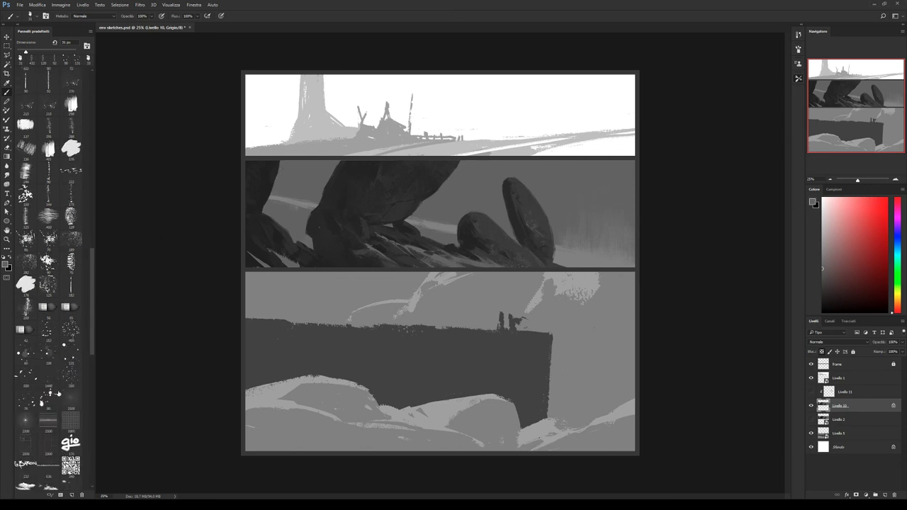
pyautogui.click(26, 400)
pyautogui.click(48, 88)
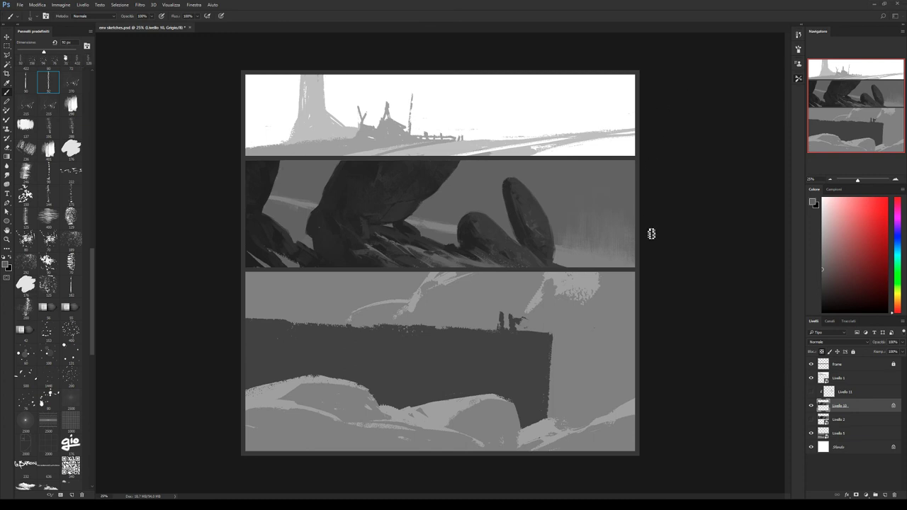
# Compare the rocks with Livello 11's haze on and off, then lower that layer's opacity.
pyautogui.click(812, 393)
pyautogui.click(811, 393)
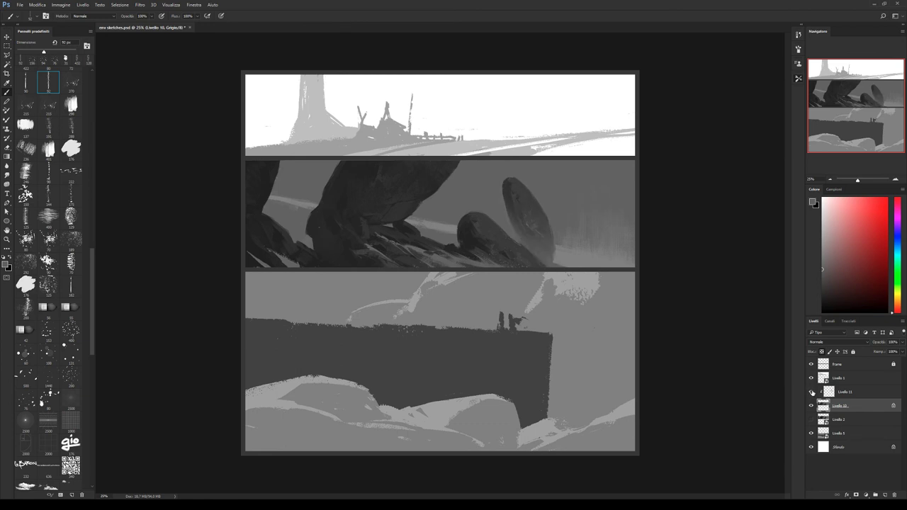
pyautogui.click(811, 392)
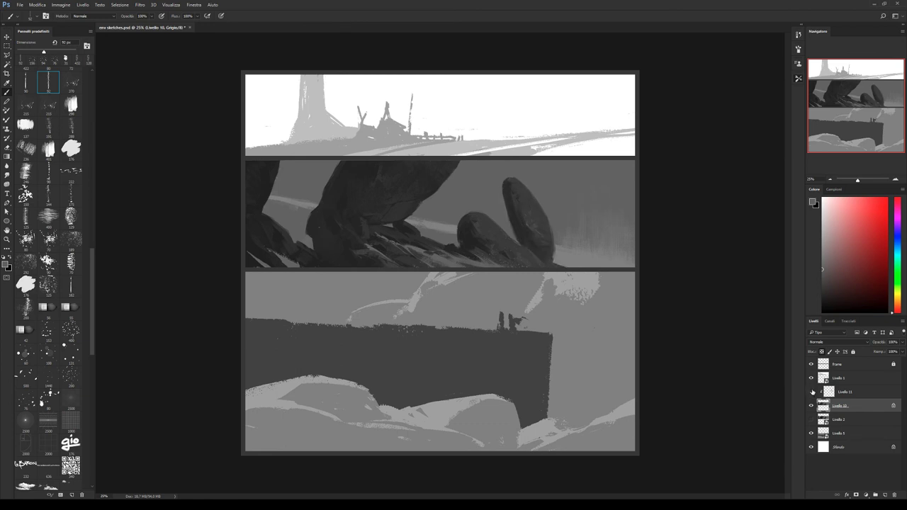
pyautogui.click(812, 392)
pyautogui.click(857, 391)
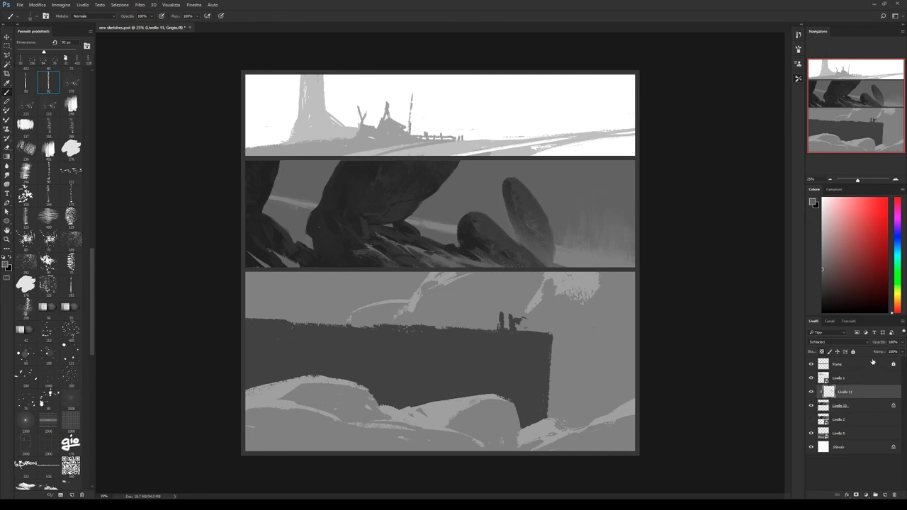
pyautogui.write('0')
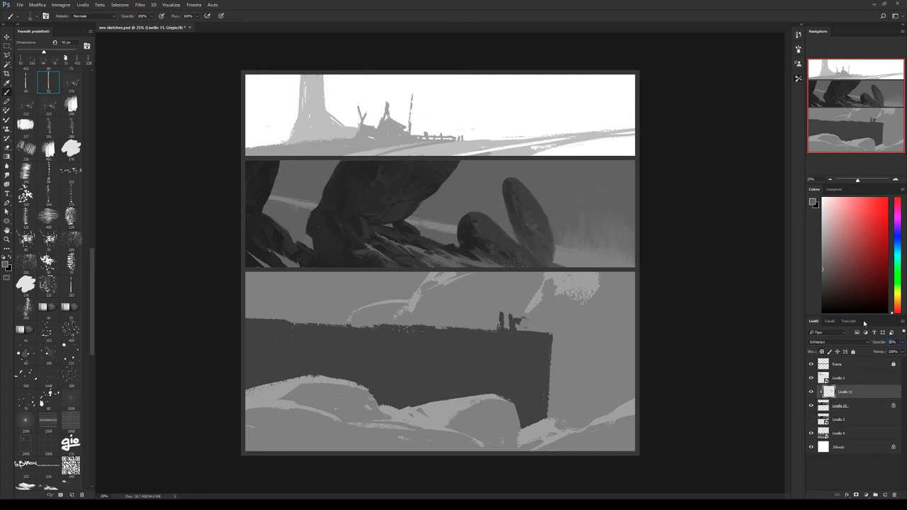
# Return to Livello 10 with a smaller brush and a lighter grey.
pyautogui.click(843, 404)
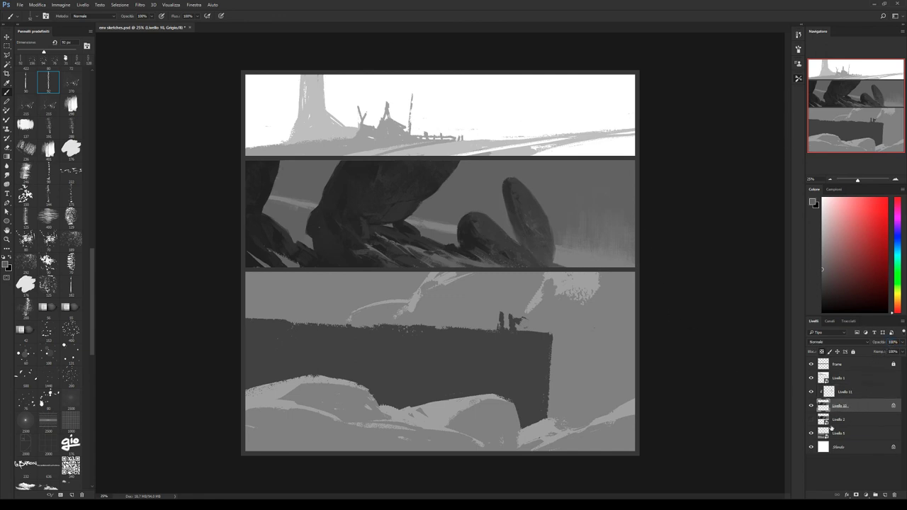
pyautogui.press('[')
pyautogui.press('[')
pyautogui.press('[')
pyautogui.keyDown('alt'); pyautogui.click(528, 255); pyautogui.keyUp('alt')
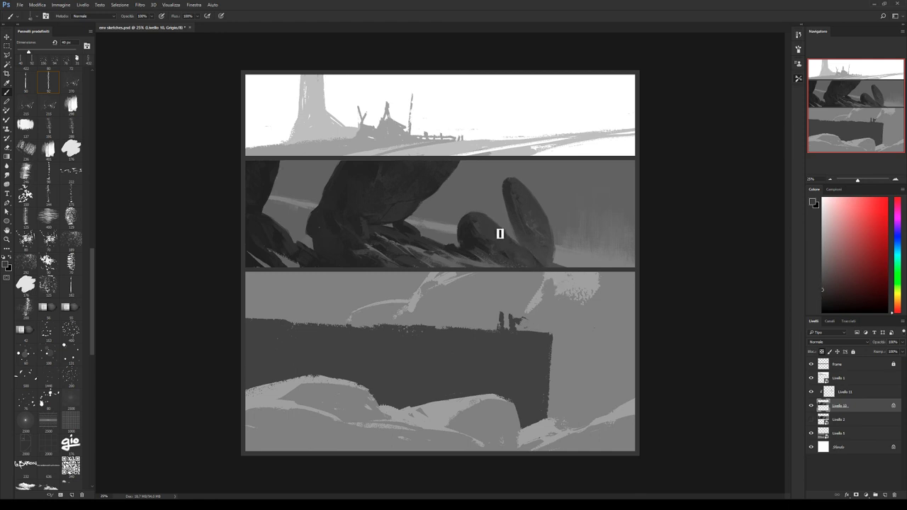
# Alt-click across the middle panel's rocks to sample alternating light and dark greys.
pyautogui.keyDown('alt'); pyautogui.click(514, 244); pyautogui.keyUp('alt')
pyautogui.keyDown('alt'); pyautogui.click(493, 227); pyautogui.keyUp('alt')
pyautogui.keyDown('alt'); pyautogui.click(465, 229); pyautogui.keyUp('alt')
pyautogui.keyDown('alt'); pyautogui.click(478, 214); pyautogui.keyUp('alt')
pyautogui.keyDown('alt'); pyautogui.click(293, 239); pyautogui.keyUp('alt')
pyautogui.keyDown('alt'); pyautogui.click(345, 255); pyautogui.keyUp('alt')
pyautogui.keyDown('alt'); pyautogui.click(341, 261); pyautogui.keyUp('alt')
pyautogui.keyDown('alt'); pyautogui.click(341, 167); pyautogui.keyUp('alt')
pyautogui.keyDown('alt'); pyautogui.click(345, 169); pyautogui.keyUp('alt')
pyautogui.keyDown('alt'); pyautogui.click(343, 179); pyautogui.keyUp('alt')
pyautogui.keyDown('alt'); pyautogui.click(333, 177); pyautogui.keyUp('alt')
pyautogui.keyDown('alt'); pyautogui.click(289, 237); pyautogui.keyUp('alt')
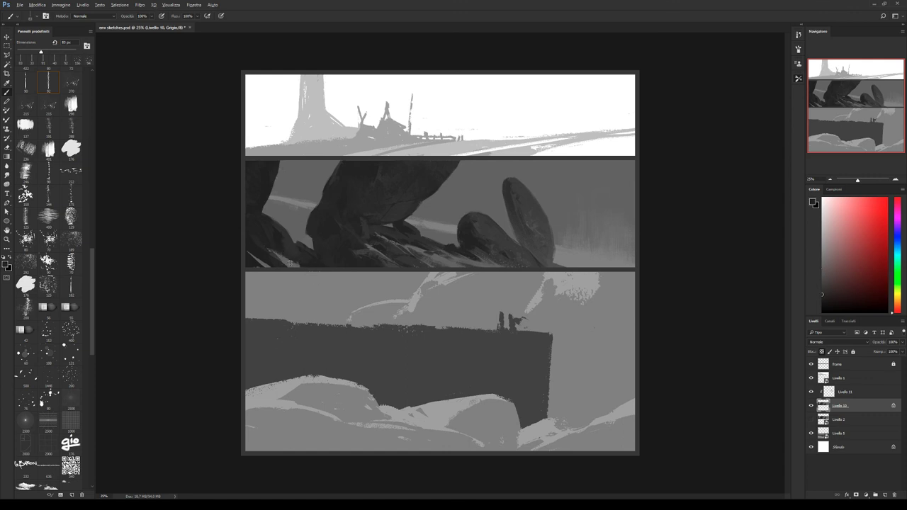
pyautogui.keyDown('alt'); pyautogui.click(278, 241); pyautogui.keyUp('alt')
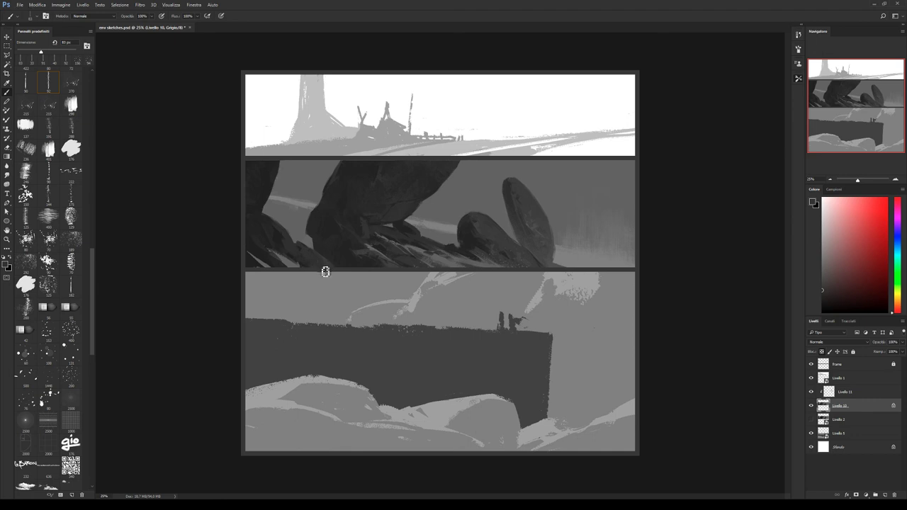
pyautogui.keyDown('alt'); pyautogui.click(333, 259); pyautogui.keyUp('alt')
pyautogui.keyDown('alt'); pyautogui.click(364, 258); pyautogui.keyUp('alt')
pyautogui.keyDown('alt'); pyautogui.click(369, 256); pyautogui.keyUp('alt')
pyautogui.keyDown('alt'); pyautogui.click(352, 259); pyautogui.keyUp('alt')
# Choose a textured brush preset and sample light and dark greys from the rocks.
pyautogui.scroll(3, 50, 248)
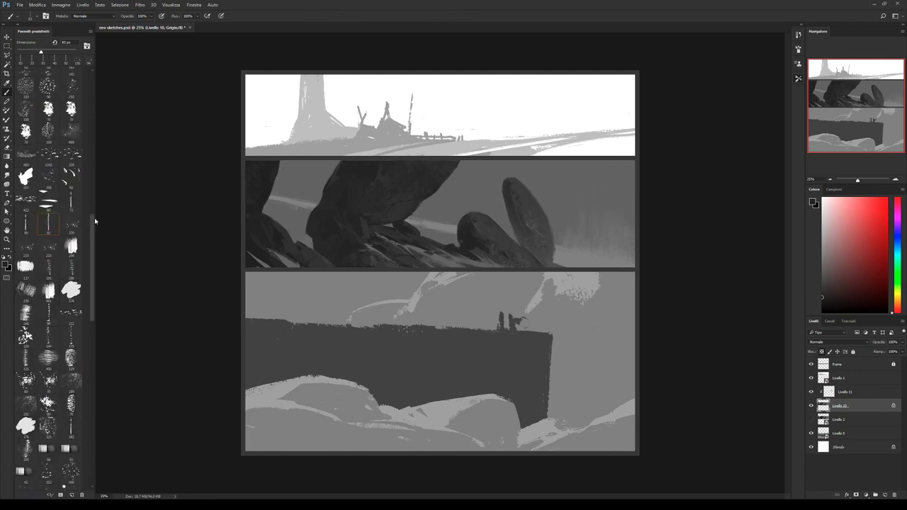
pyautogui.scroll(2, 50, 213)
pyautogui.click(71, 141)
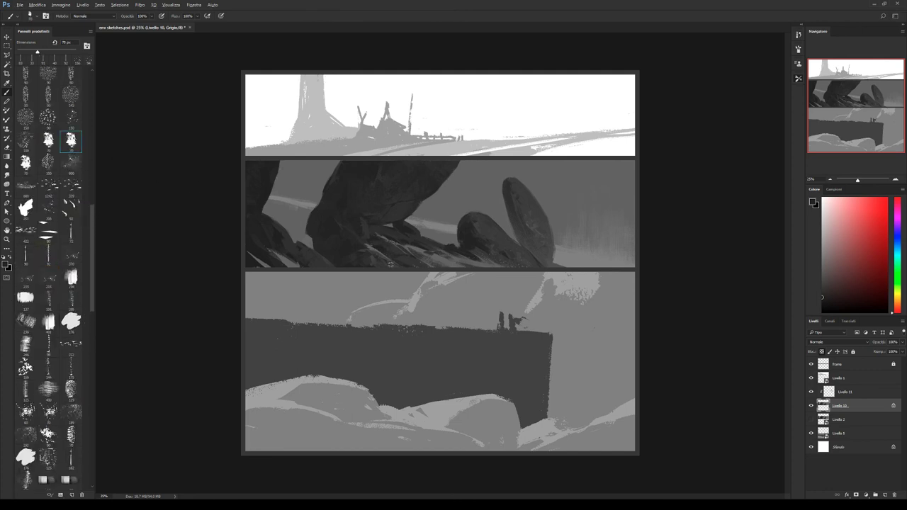
pyautogui.keyDown('alt'); pyautogui.click(347, 248); pyautogui.keyUp('alt')
pyautogui.keyDown('alt'); pyautogui.click(356, 241); pyautogui.keyUp('alt')
pyautogui.keyDown('alt'); pyautogui.click(360, 242); pyautogui.keyUp('alt')
pyautogui.keyDown('alt'); pyautogui.click(357, 246); pyautogui.keyUp('alt')
pyautogui.keyDown('alt'); pyautogui.click(368, 246); pyautogui.keyUp('alt')
pyautogui.keyDown('alt'); pyautogui.click(397, 261); pyautogui.keyUp('alt')
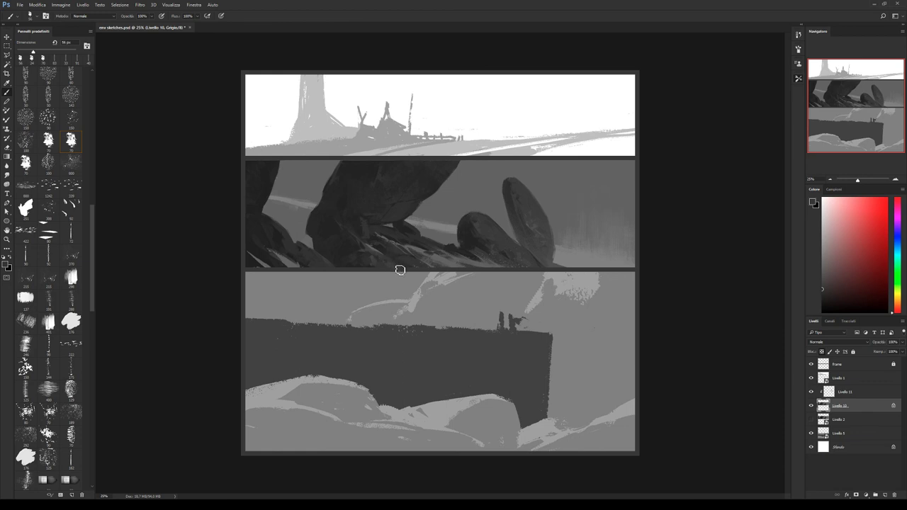
pyautogui.keyDown('alt'); pyautogui.click(389, 258); pyautogui.keyUp('alt')
pyautogui.keyDown('alt'); pyautogui.click(416, 264); pyautogui.keyUp('alt')
# Paint the small rock toward the tall rock with a 75 px textured brush, then add clipped Livello 12.
pyautogui.click(48, 256)
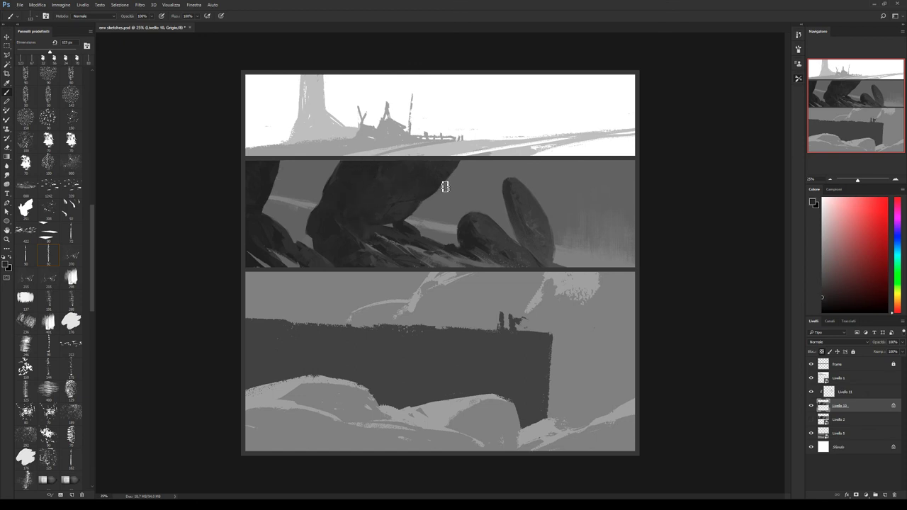
pyautogui.click(71, 140)
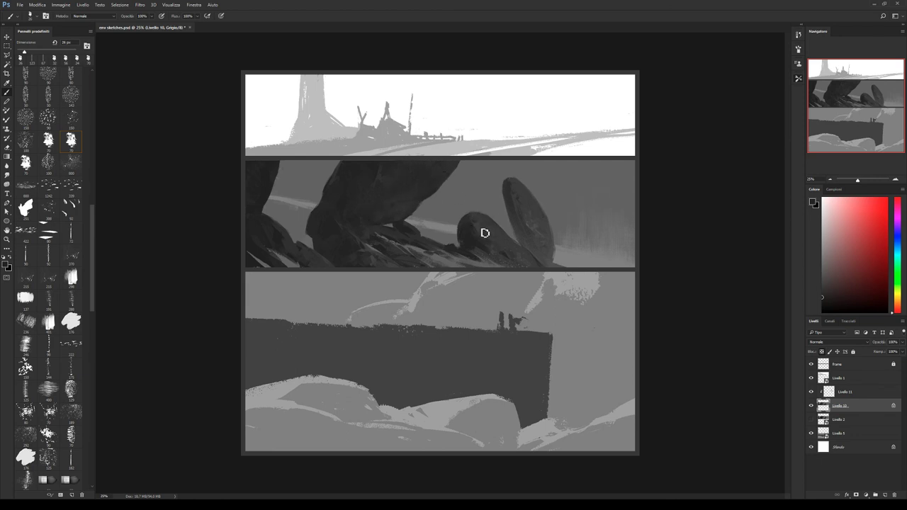
pyautogui.moveTo(485, 233)
pyautogui.mouseDown()
pyautogui.moveTo(527, 249)
pyautogui.moveTo(522, 231)
pyautogui.moveTo(518, 248)
pyautogui.mouseUp()
pyautogui.keyDown('alt'); pyautogui.click(493, 231); pyautogui.keyUp('alt')
pyautogui.click(811, 392)
pyautogui.click(811, 391)
pyautogui.click(884, 494)
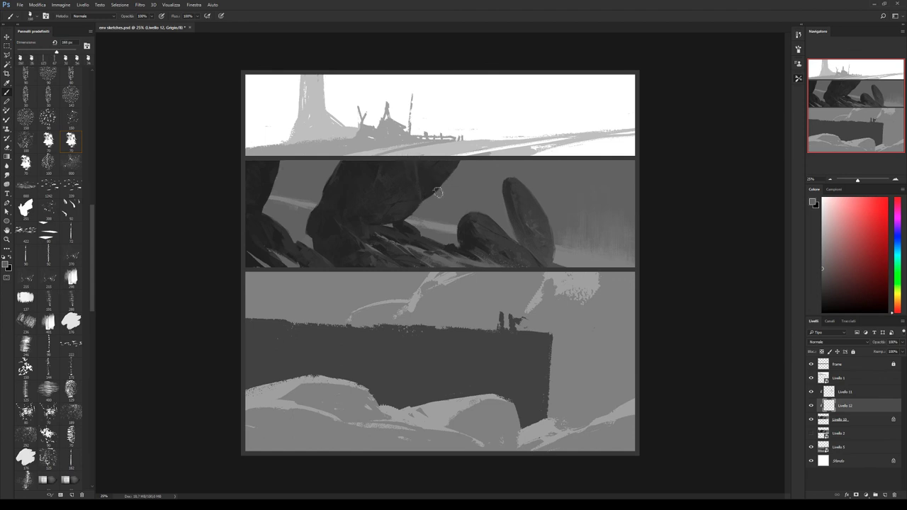
# On Livello 12, alternate brush and eraser to build scratchy texture on the dark rock.
pyautogui.press('e')
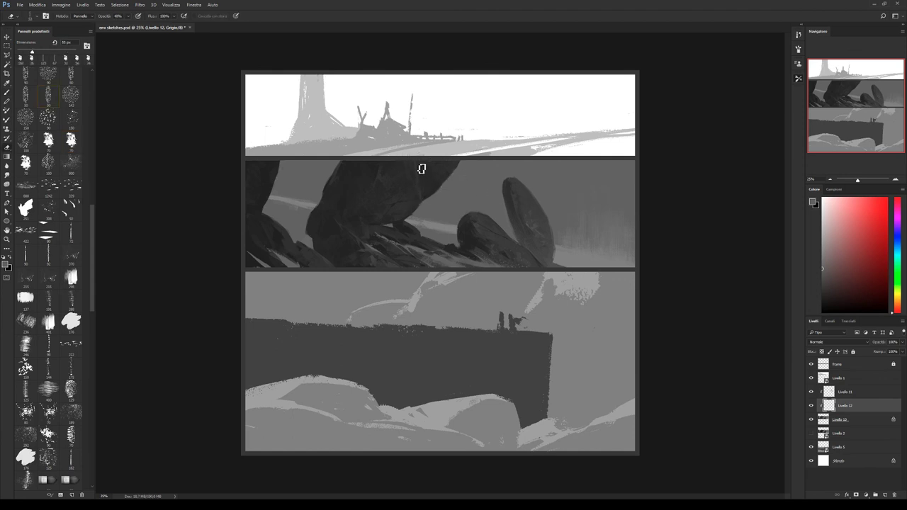
pyautogui.press('[')
pyautogui.press('[')
pyautogui.press('[')
pyautogui.press('0')
pyautogui.press('b')
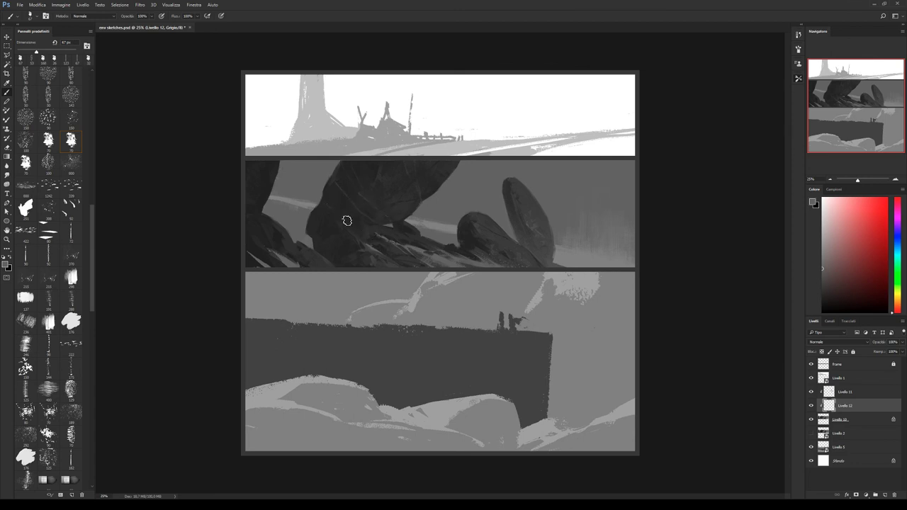
pyautogui.press('e')
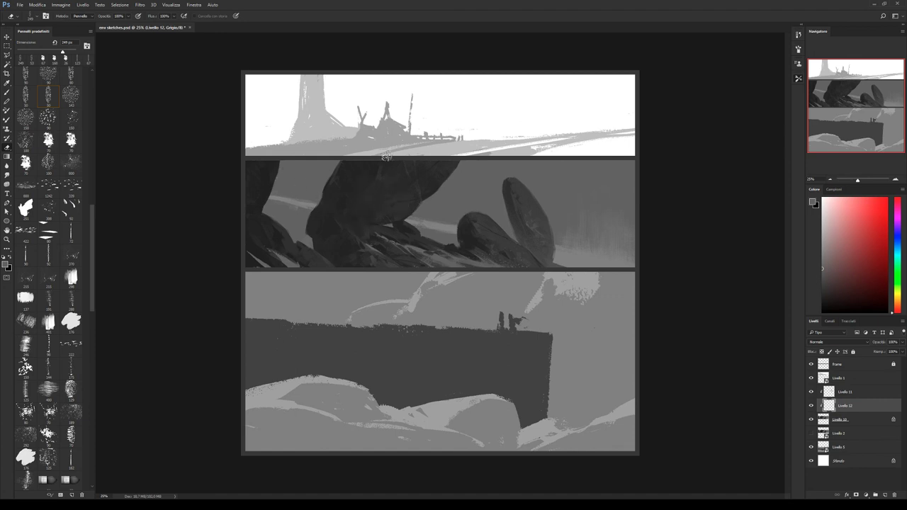
pyautogui.press('b')
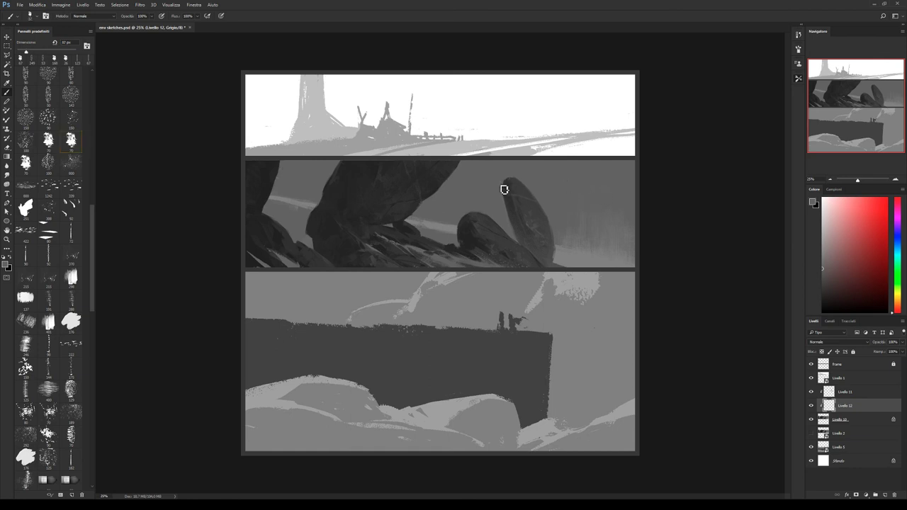
pyautogui.moveTo(506, 189)
pyautogui.mouseDown()
pyautogui.moveTo(546, 208)
pyautogui.moveTo(520, 189)
pyautogui.moveTo(534, 192)
pyautogui.moveTo(508, 192)
pyautogui.moveTo(528, 199)
pyautogui.mouseUp()
pyautogui.press('e')
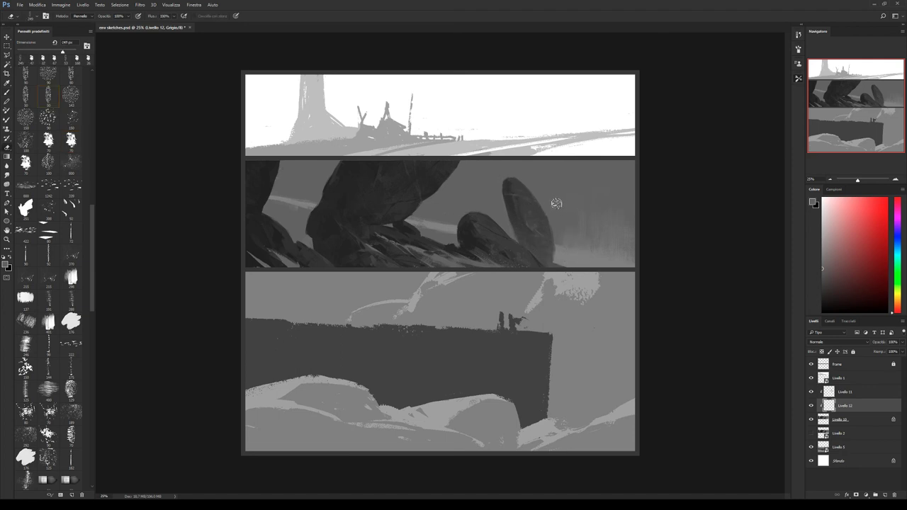
pyautogui.press('b')
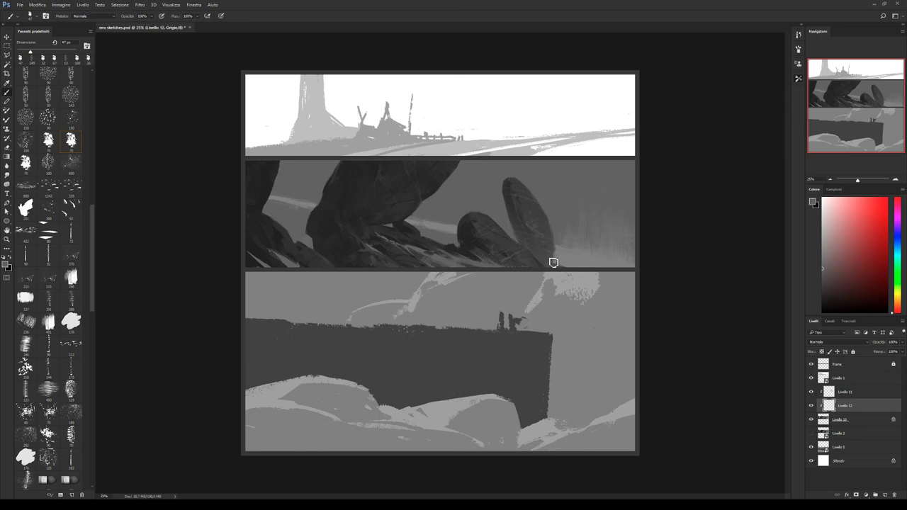
pyautogui.press('e')
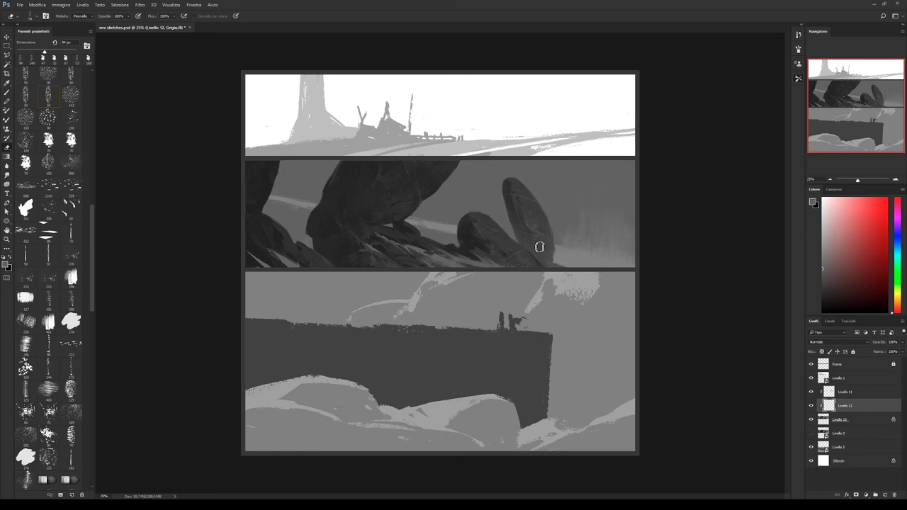
pyautogui.press('b')
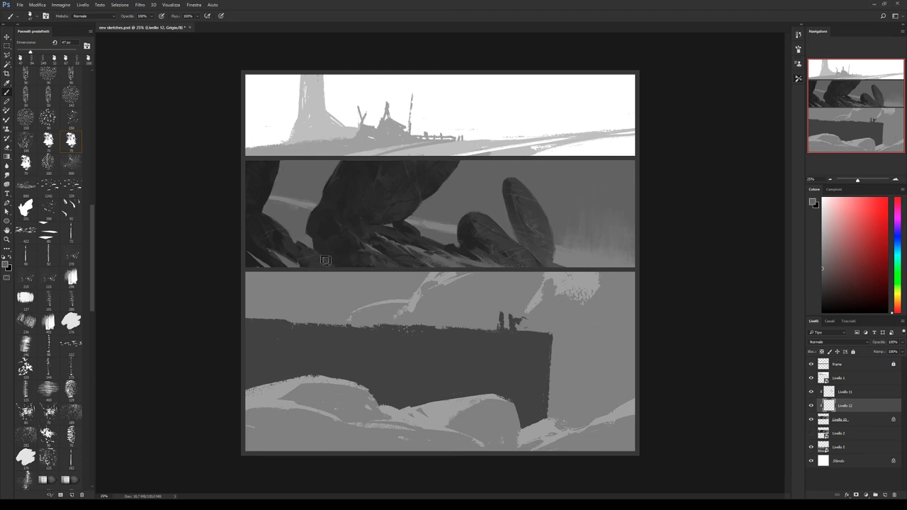
pyautogui.press('e')
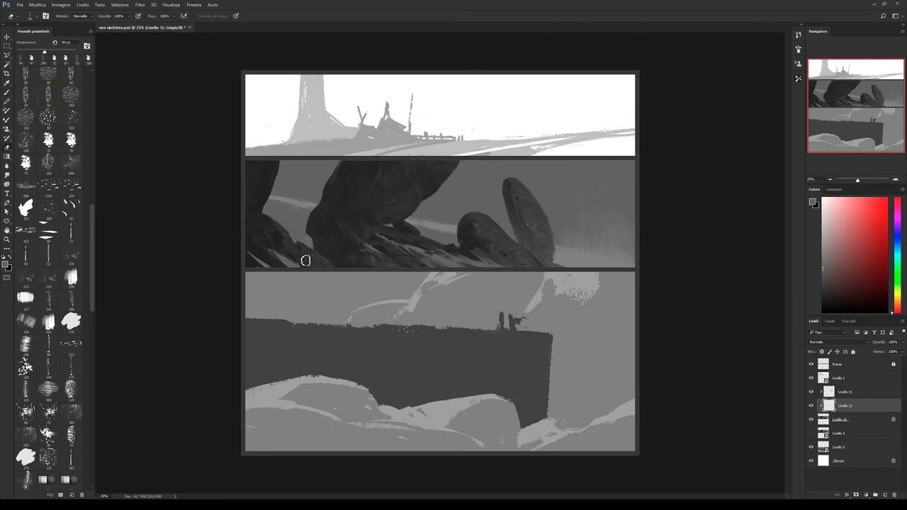
# Return to the rock layer with a different, smaller brush and sample greys from the rocks.
pyautogui.press('b')
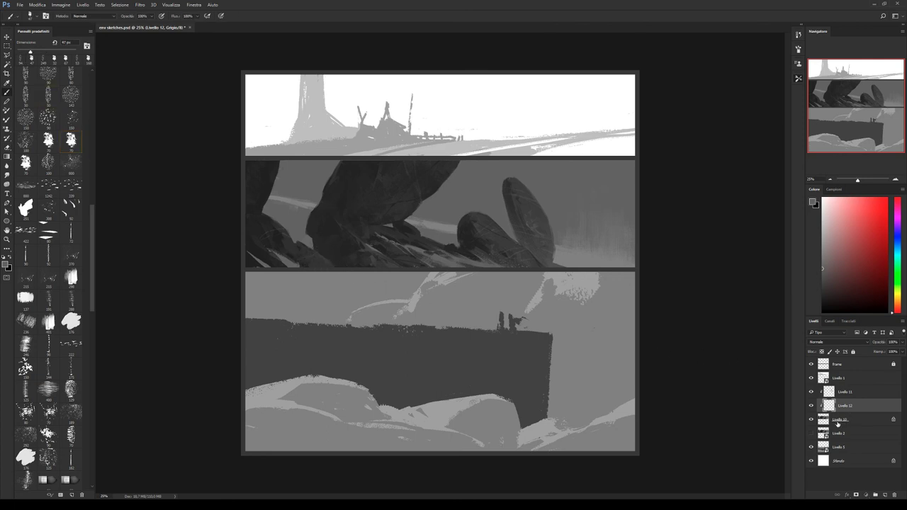
pyautogui.click(837, 420)
pyautogui.click(53, 260)
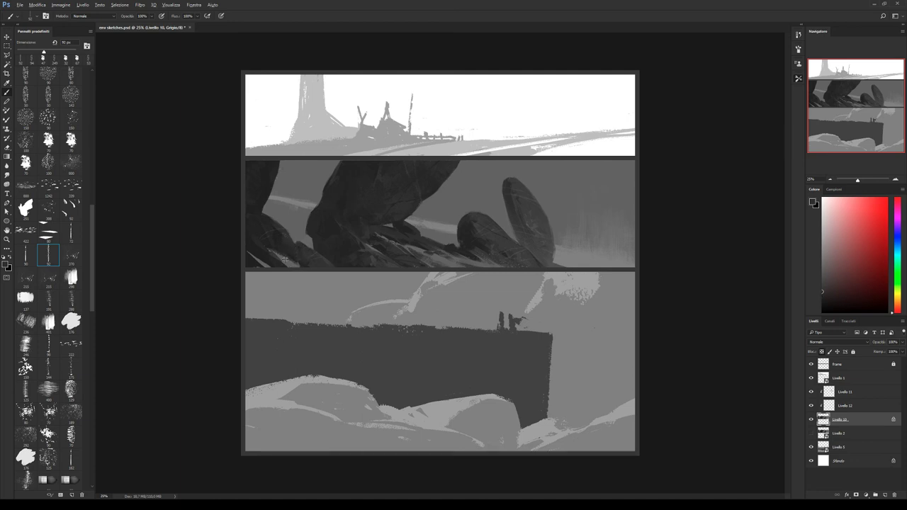
pyautogui.keyDown('alt'); pyautogui.click(282, 255); pyautogui.keyUp('alt')
pyautogui.keyDown('alt'); pyautogui.click(304, 274); pyautogui.keyUp('alt')
pyautogui.keyDown('alt'); pyautogui.click(291, 262); pyautogui.keyUp('alt')
pyautogui.press('[')
pyautogui.press('[')
pyautogui.press('[')
# Resample alternating lighter and darker greys from the left rocks while texturing them.
pyautogui.keyDown('alt'); pyautogui.click(299, 265); pyautogui.keyUp('alt')
pyautogui.keyDown('alt'); pyautogui.click(294, 257); pyautogui.keyUp('alt')
pyautogui.keyDown('alt'); pyautogui.click(296, 245); pyautogui.keyUp('alt')
pyautogui.keyDown('alt'); pyautogui.click(294, 253); pyautogui.keyUp('alt')
pyautogui.keyDown('alt'); pyautogui.click(295, 245); pyautogui.keyUp('alt')
pyautogui.keyDown('alt'); pyautogui.click(297, 241); pyautogui.keyUp('alt')
pyautogui.keyDown('alt'); pyautogui.click(276, 228); pyautogui.keyUp('alt')
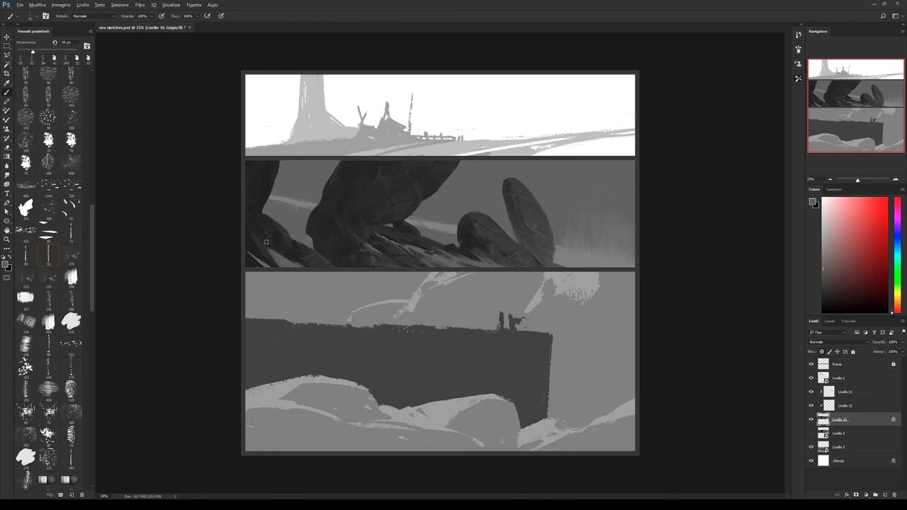
pyautogui.keyDown('alt'); pyautogui.click(266, 251); pyautogui.keyUp('alt')
pyautogui.keyDown('alt'); pyautogui.click(286, 262); pyautogui.keyUp('alt')
pyautogui.keyDown('alt'); pyautogui.click(309, 274); pyautogui.keyUp('alt')
pyautogui.keyDown('alt'); pyautogui.click(256, 261); pyautogui.keyUp('alt')
pyautogui.keyDown('alt'); pyautogui.click(264, 270); pyautogui.keyUp('alt')
pyautogui.keyDown('alt'); pyautogui.click(268, 254); pyautogui.keyUp('alt')
pyautogui.keyDown('alt'); pyautogui.click(264, 253); pyautogui.keyUp('alt')
pyautogui.keyDown('alt'); pyautogui.click(260, 255); pyautogui.keyUp('alt')
pyautogui.keyDown('alt'); pyautogui.click(275, 265); pyautogui.keyUp('alt')
# Sample light and dark greys from the large and small dark rocks.
pyautogui.keyDown('alt'); pyautogui.click(259, 203); pyautogui.keyUp('alt')
pyautogui.keyDown('alt'); pyautogui.click(344, 188); pyautogui.keyUp('alt')
pyautogui.keyDown('alt'); pyautogui.click(344, 178); pyautogui.keyUp('alt')
pyautogui.keyDown('alt'); pyautogui.click(333, 177); pyautogui.keyUp('alt')
pyautogui.keyDown('alt'); pyautogui.click(335, 266); pyautogui.keyUp('alt')
pyautogui.keyDown('alt'); pyautogui.click(385, 252); pyautogui.keyUp('alt')
# Switch to another textured brush and dab light and dark greys across the rocks.
pyautogui.click(71, 141)
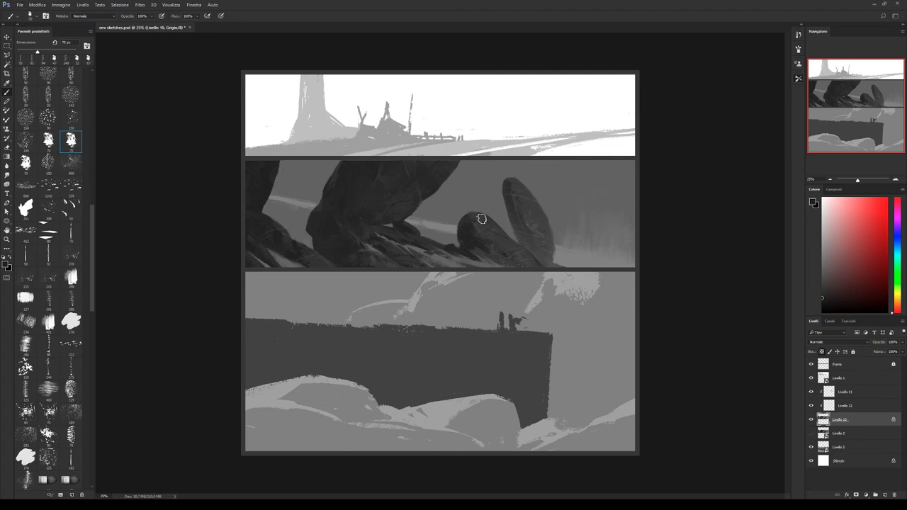
pyautogui.keyDown('alt'); pyautogui.click(421, 248); pyautogui.keyUp('alt')
pyautogui.keyDown('alt'); pyautogui.click(405, 245); pyautogui.keyUp('alt')
pyautogui.keyDown('alt'); pyautogui.click(416, 249); pyautogui.keyUp('alt')
pyautogui.keyDown('alt'); pyautogui.click(428, 252); pyautogui.keyUp('alt')
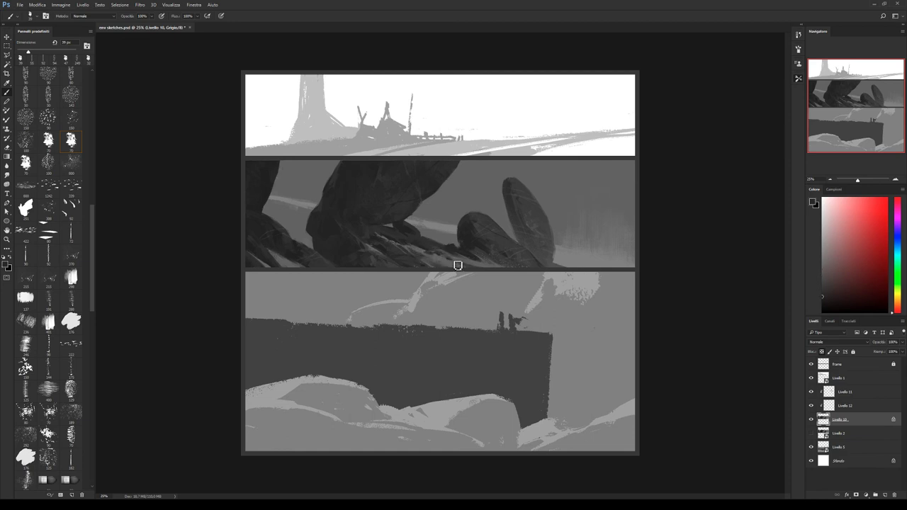
pyautogui.keyDown('alt'); pyautogui.click(457, 262); pyautogui.keyUp('alt')
pyautogui.keyDown('alt'); pyautogui.click(445, 264); pyautogui.keyUp('alt')
pyautogui.keyDown('alt'); pyautogui.click(435, 251); pyautogui.keyUp('alt')
pyautogui.keyDown('alt'); pyautogui.click(495, 242); pyautogui.keyUp('alt')
pyautogui.keyDown('alt'); pyautogui.click(516, 249); pyautogui.keyUp('alt')
# Keep sampling and painting cracks on the right rocks, ending on a mid grey.
pyautogui.keyDown('alt'); pyautogui.click(567, 260); pyautogui.keyUp('alt')
pyautogui.keyDown('alt'); pyautogui.click(489, 241); pyautogui.keyUp('alt')
pyautogui.keyDown('alt'); pyautogui.click(490, 242); pyautogui.keyUp('alt')
pyautogui.keyDown('alt'); pyautogui.click(508, 247); pyautogui.keyUp('alt')
pyautogui.keyDown('alt'); pyautogui.click(510, 246); pyautogui.keyUp('alt')
pyautogui.keyDown('alt'); pyautogui.click(357, 201); pyautogui.keyUp('alt')
pyautogui.keyDown('alt'); pyautogui.click(451, 179); pyautogui.keyUp('alt')
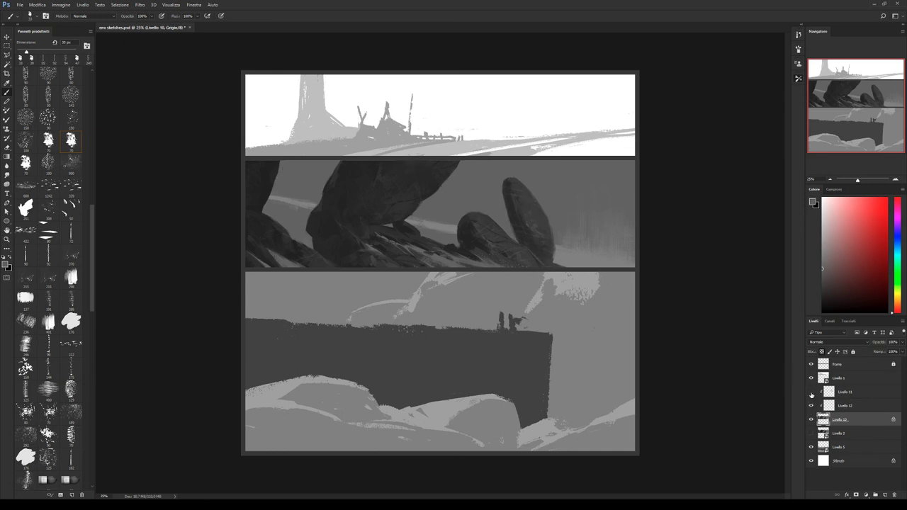
pyautogui.click(850, 393)
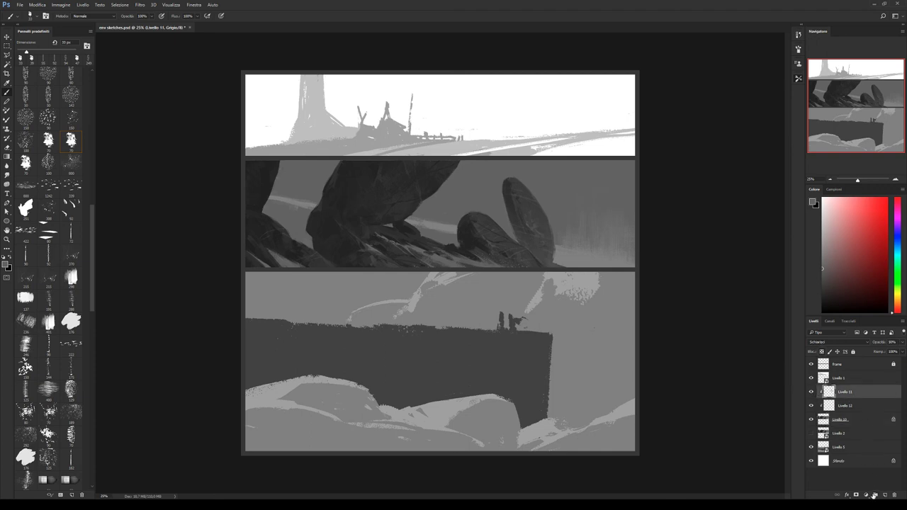
# Add a Curves adjustment clipped to Livello 11 and pull the curve down to darken the rocks.
pyautogui.hotkey('ctrl', 'm')
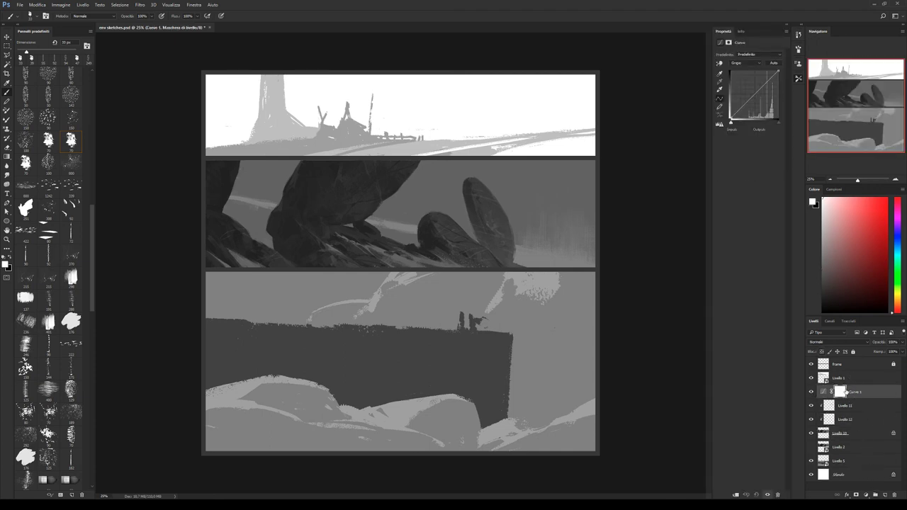
pyautogui.keyDown('alt'); pyautogui.click(853, 397); pyautogui.keyUp('alt')
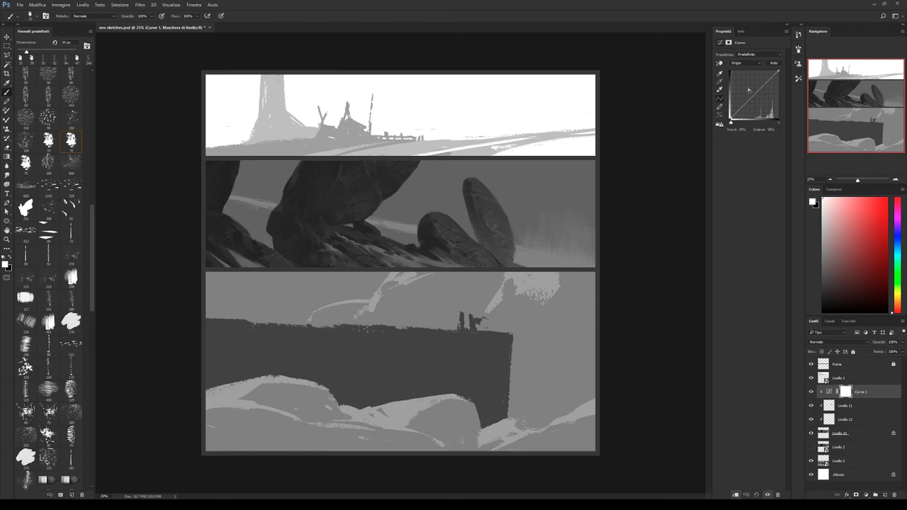
pyautogui.click(775, 64)
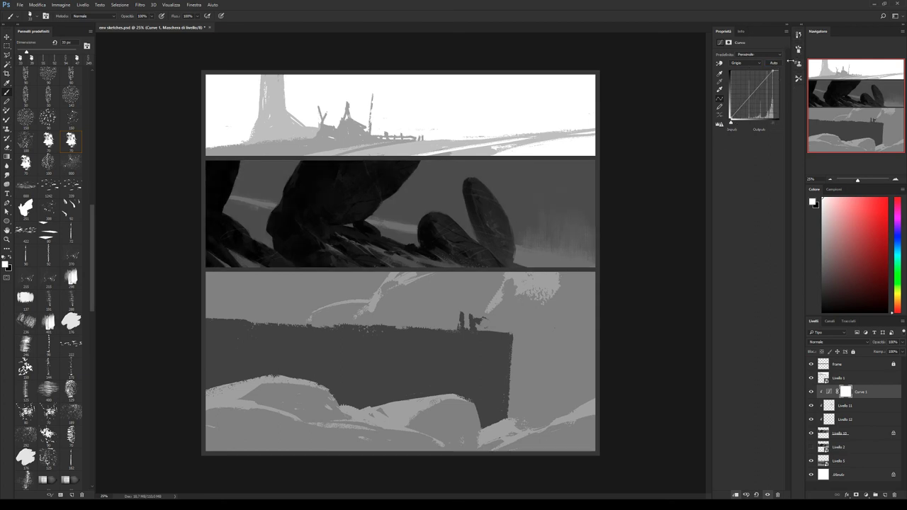
pyautogui.click(786, 26)
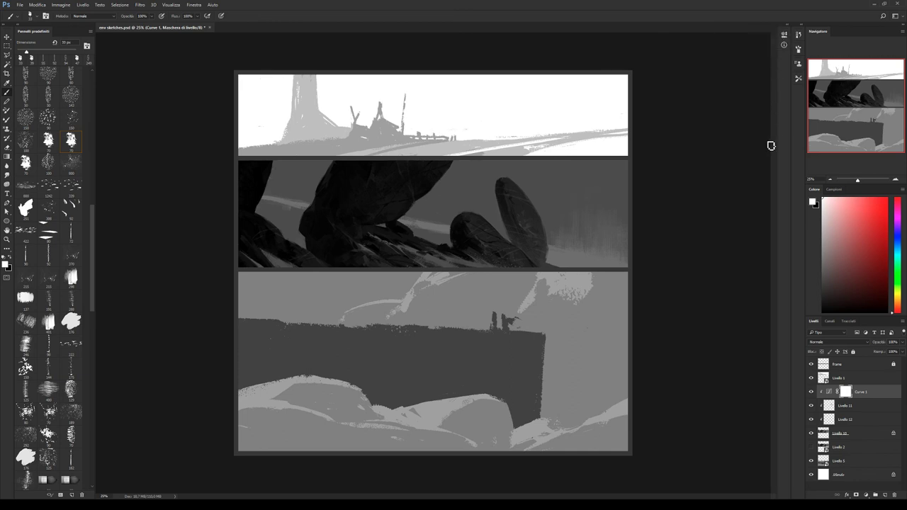
pyautogui.click(812, 392)
# Set Curve 1 to Screen blending at 25% opacity and save the document.
pyautogui.hotkey('shift', 'alt', 's')
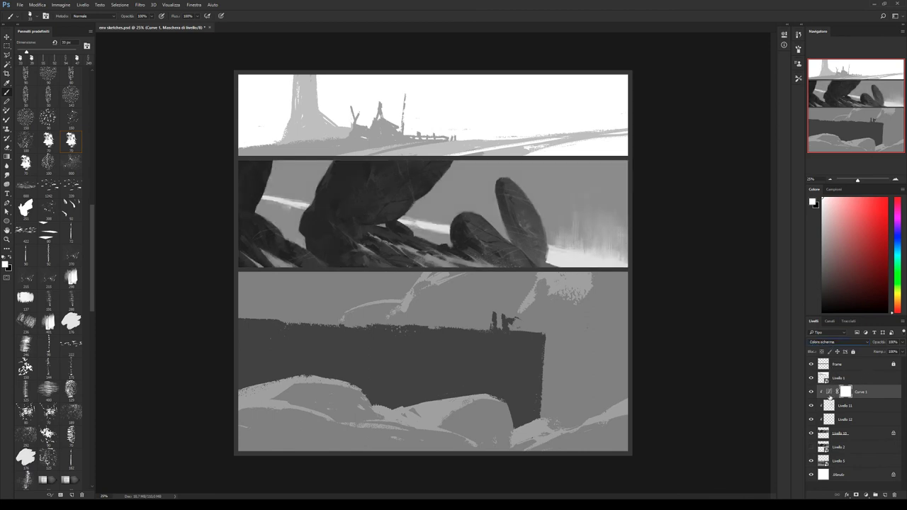
pyautogui.click(811, 392)
pyautogui.write('50')
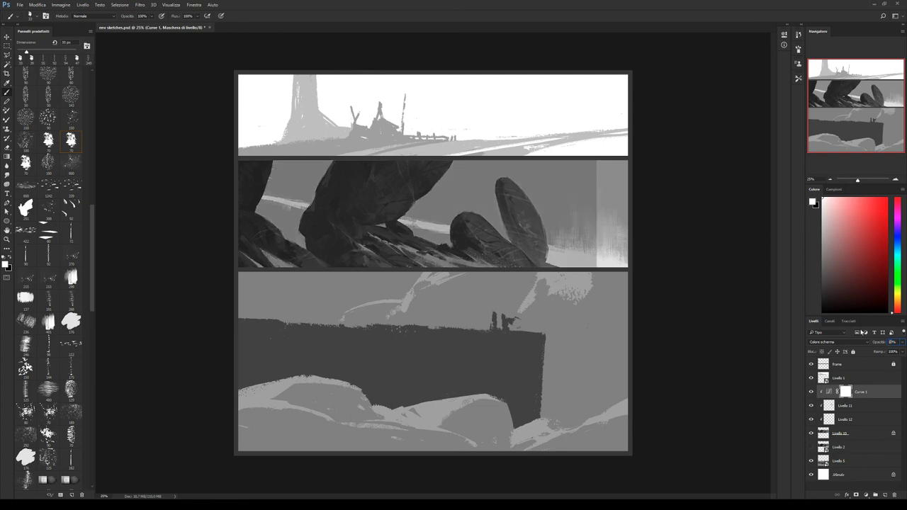
pyautogui.click(811, 392)
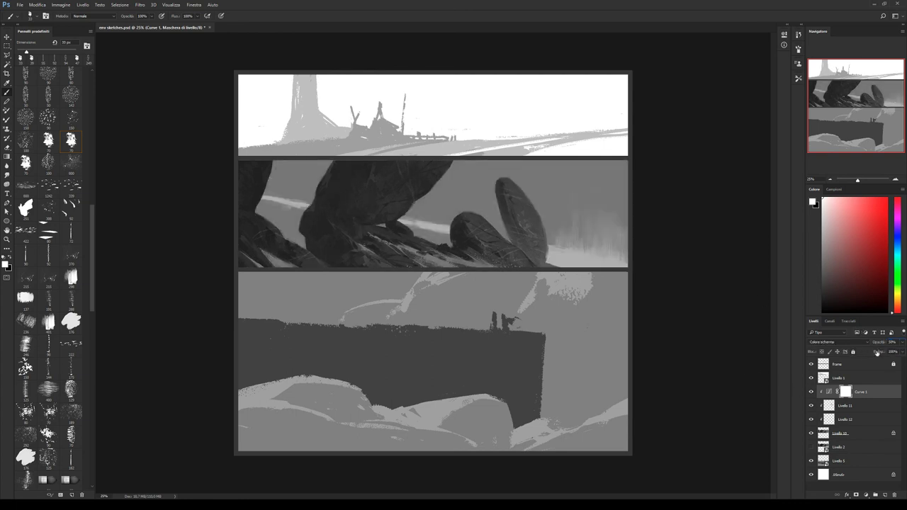
pyautogui.write('25')
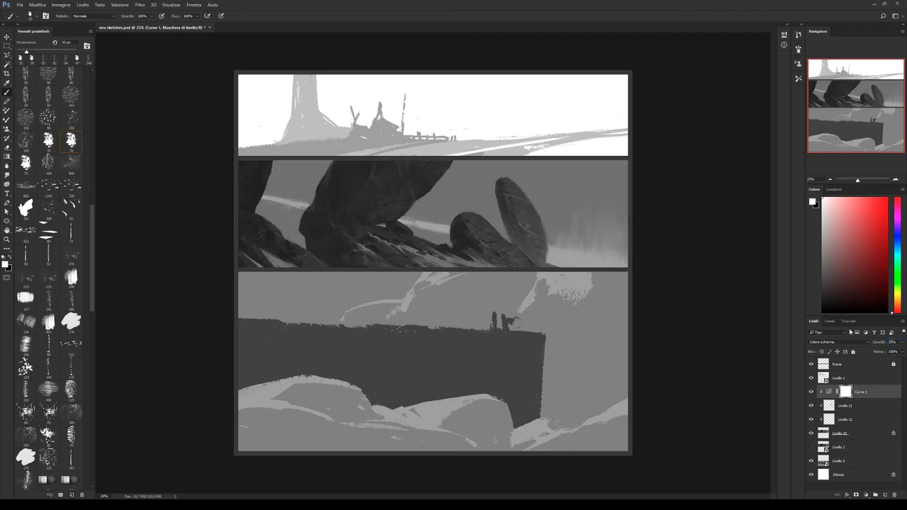
pyautogui.hotkey('ctrl', 's')
# Compare the Curves and Livello 11 on and off, then set Livello 11 to 20% opacity.
pyautogui.click(811, 391)
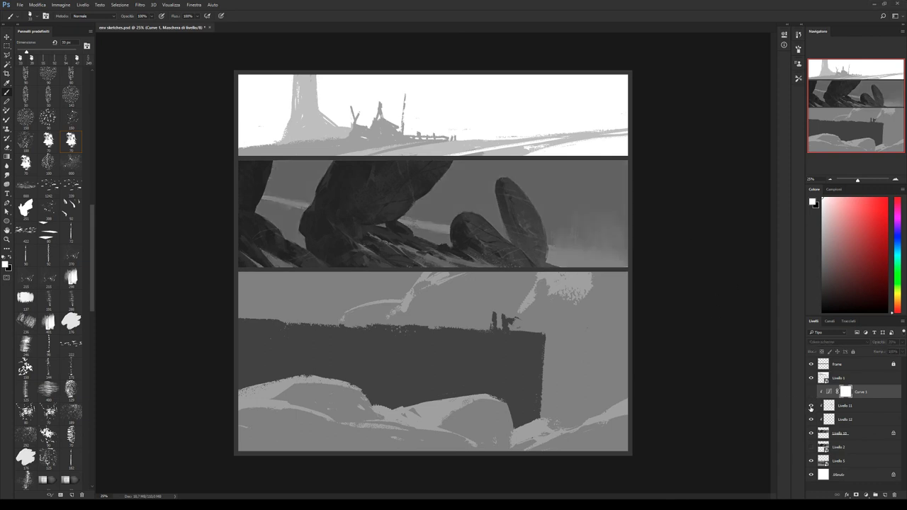
pyautogui.click(811, 393)
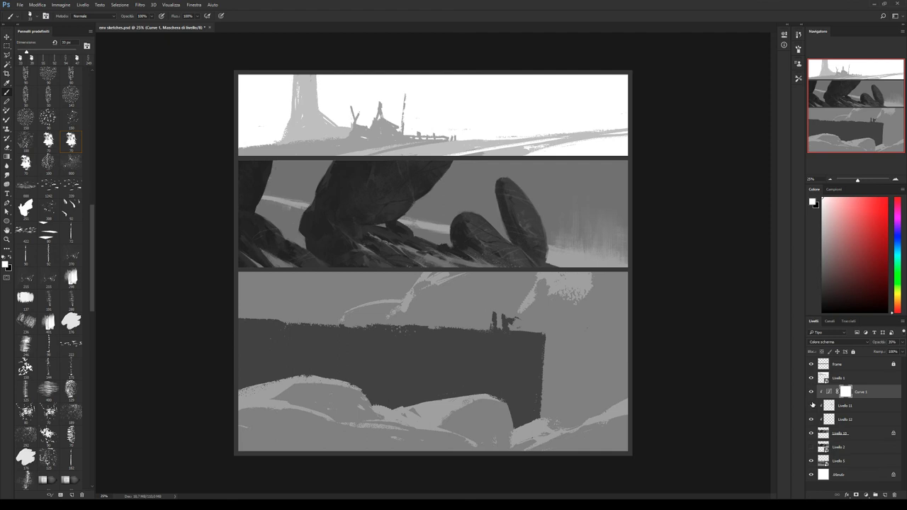
pyautogui.click(811, 405)
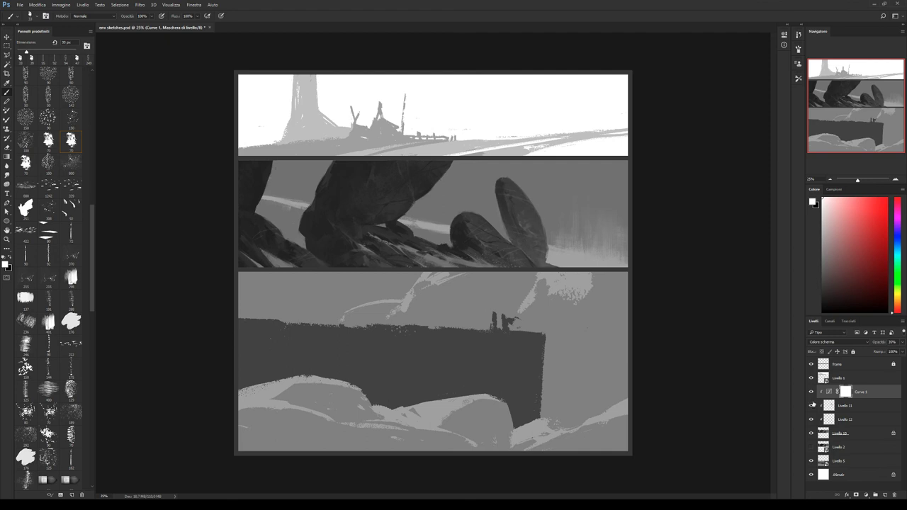
pyautogui.click(812, 405)
pyautogui.click(819, 405)
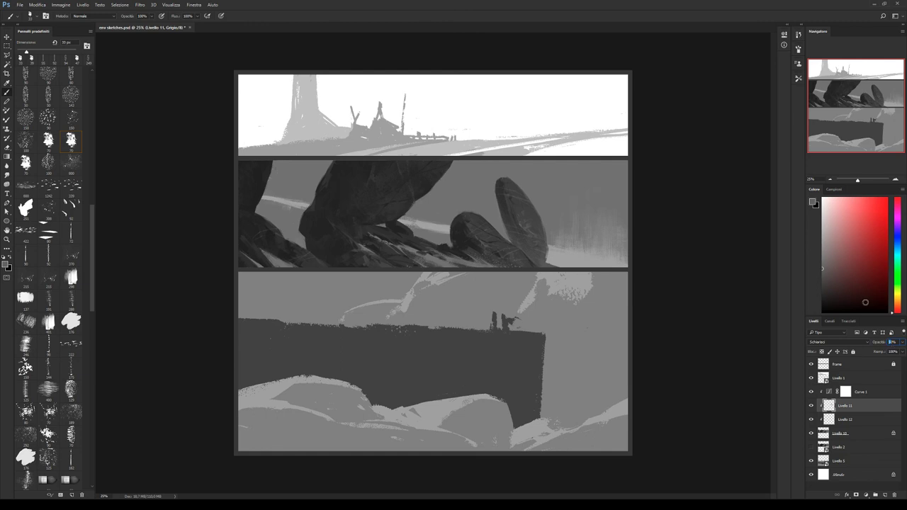
pyautogui.write('20')
pyautogui.press('Return')
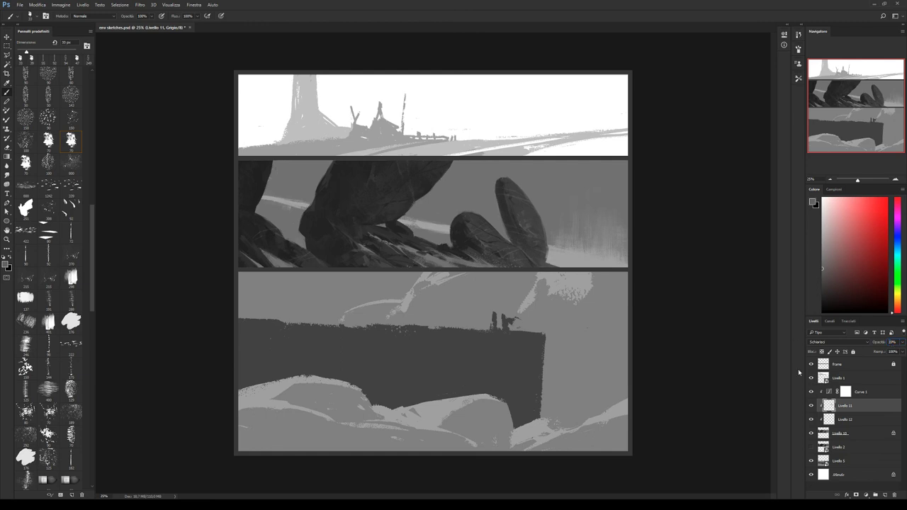
pyautogui.click(811, 405)
# Merge Livello 11 and Livello 12 into a single layer with Ctrl+E.
pyautogui.keyDown('shift'); pyautogui.click(859, 419); pyautogui.keyUp('shift')
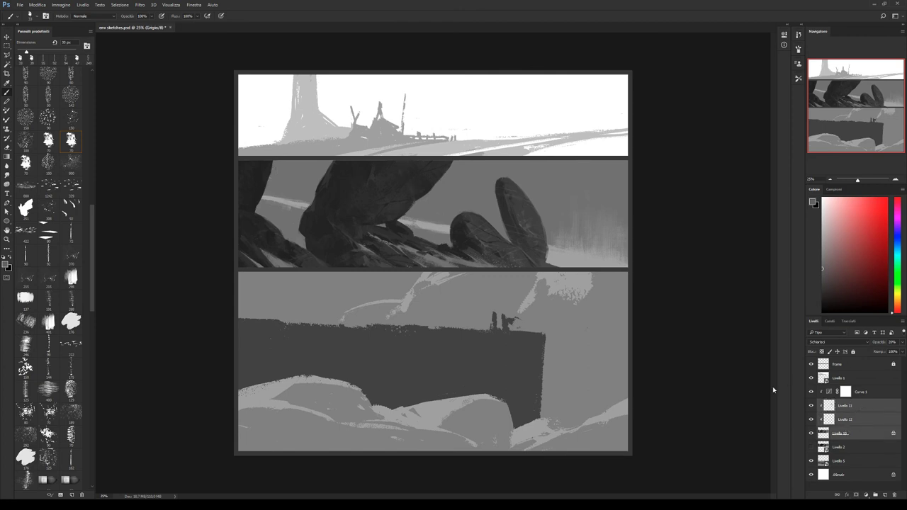
pyautogui.click(854, 392)
pyautogui.click(811, 391)
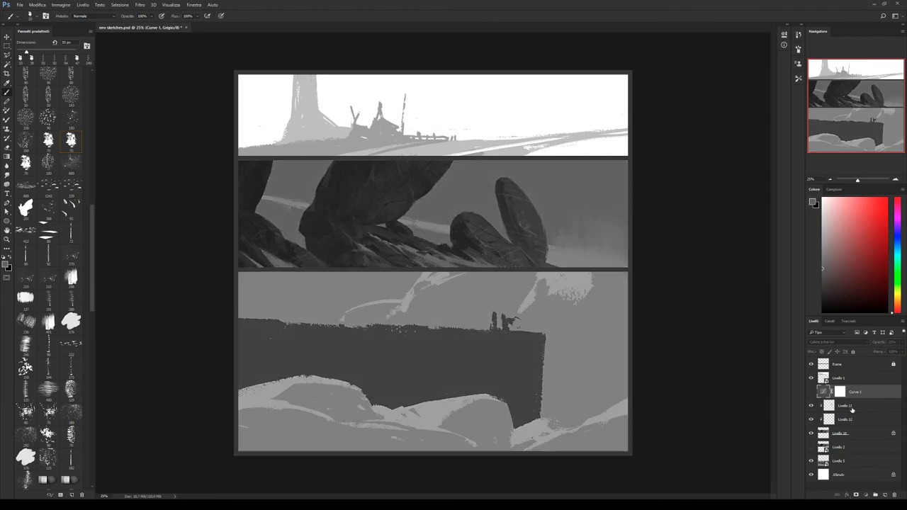
pyautogui.click(851, 409)
pyautogui.keyDown('shift'); pyautogui.click(857, 414); pyautogui.keyUp('shift')
pyautogui.hotkey('ctrl', 'e')
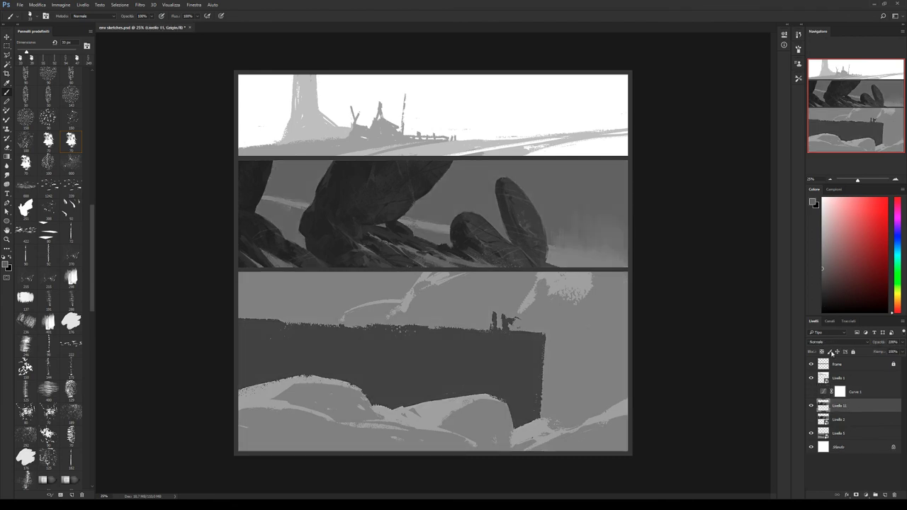
pyautogui.click(811, 392)
pyautogui.click(50, 258)
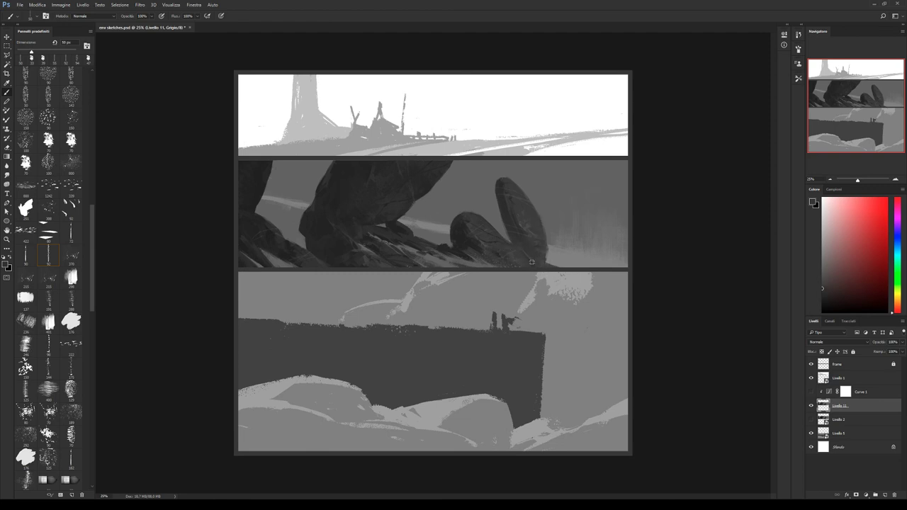
# Enlarge the brush to about 156 px and paint a light stroke along the rock's lower-right edge.
pyautogui.keyDown('alt'); pyautogui.click(528, 259); pyautogui.keyUp('alt')
pyautogui.keyDown('alt'); pyautogui.click(550, 266); pyautogui.keyUp('alt')
pyautogui.moveTo(581, 245); pyautogui.dragTo(628, 251)
pyautogui.keyDown('alt'); pyautogui.click(557, 262); pyautogui.keyUp('alt')
pyautogui.moveTo(537, 258); pyautogui.dragTo(547, 261)
pyautogui.keyDown('alt'); pyautogui.click(543, 259); pyautogui.keyUp('alt')
# Try dark strokes over the middle rocks on a new layer, then delete that trial Livello 12.
pyautogui.click(884, 495)
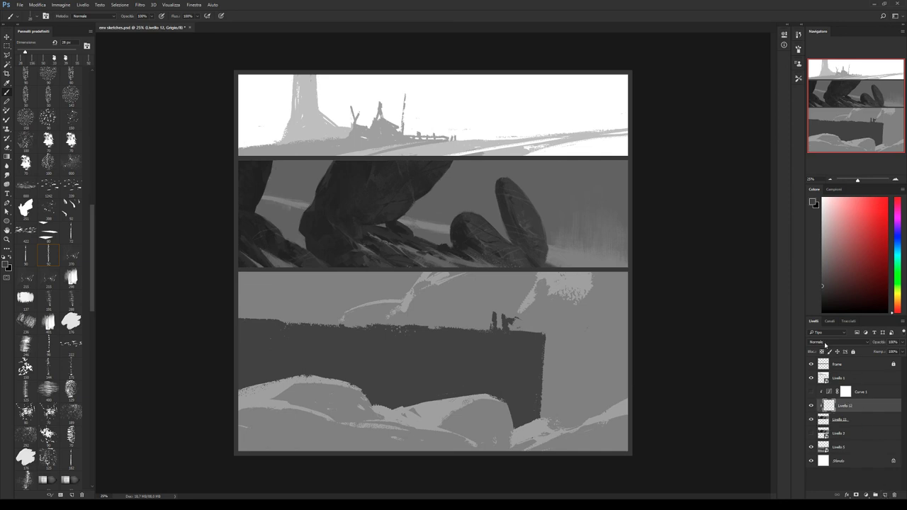
pyautogui.scroll(-7, 824, 344)
pyautogui.scroll(5, 836, 343)
pyautogui.moveTo(322, 186)
pyautogui.mouseDown()
pyautogui.moveTo(300, 192)
pyautogui.moveTo(278, 220)
pyautogui.moveTo(296, 239)
pyautogui.moveTo(303, 211)
pyautogui.moveTo(317, 208)
pyautogui.moveTo(269, 208)
pyautogui.mouseUp()
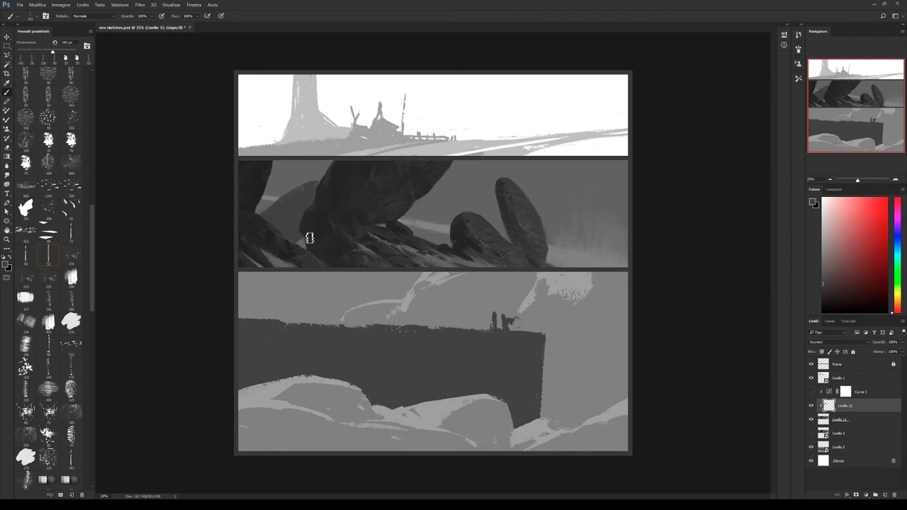
pyautogui.keyDown('alt'); pyautogui.click(290, 239); pyautogui.keyUp('alt')
pyautogui.moveTo(282, 218); pyautogui.dragTo(294, 208)
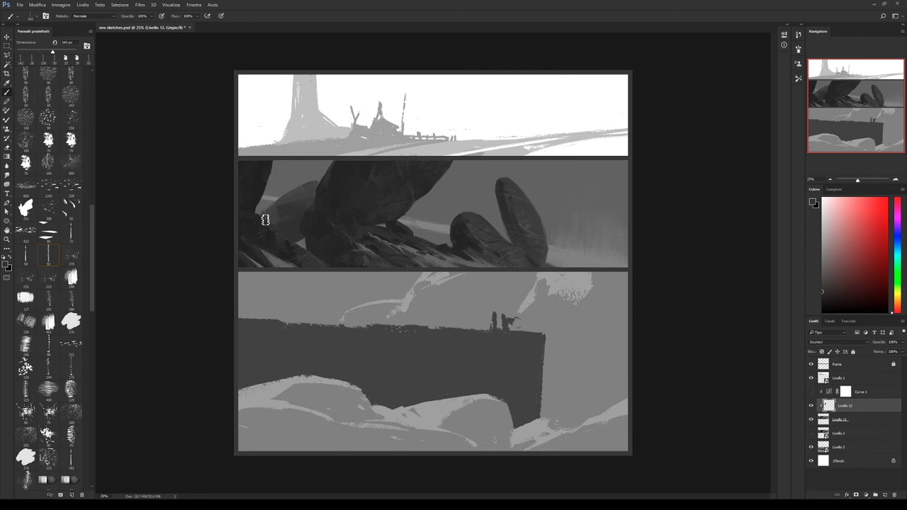
pyautogui.moveTo(265, 220)
pyautogui.mouseDown()
pyautogui.moveTo(303, 192)
pyautogui.moveTo(304, 239)
pyautogui.moveTo(309, 212)
pyautogui.mouseUp()
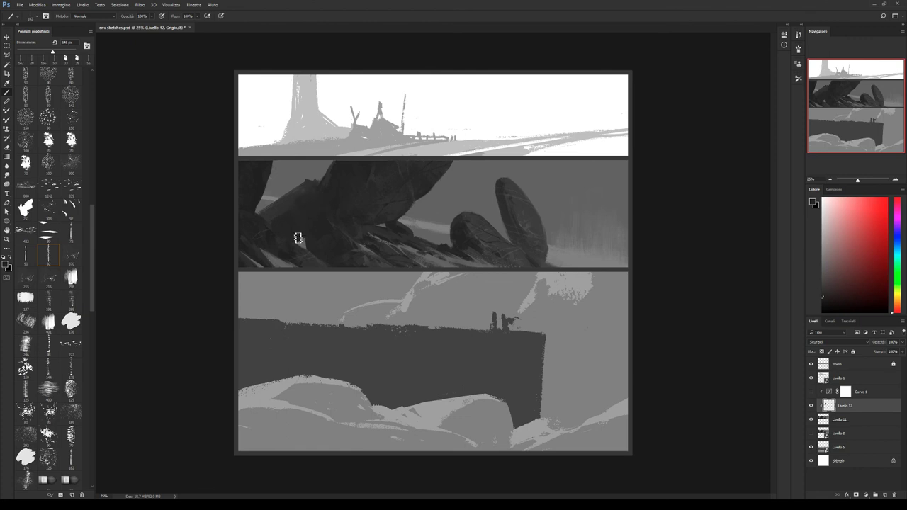
pyautogui.keyDown('alt'); pyautogui.click(318, 190); pyautogui.keyUp('alt')
pyautogui.keyDown('alt'); pyautogui.click(296, 236); pyautogui.keyUp('alt')
pyautogui.keyDown('alt'); pyautogui.click(287, 211); pyautogui.keyUp('alt')
pyautogui.moveTo(856, 406); pyautogui.dragTo(894, 494)
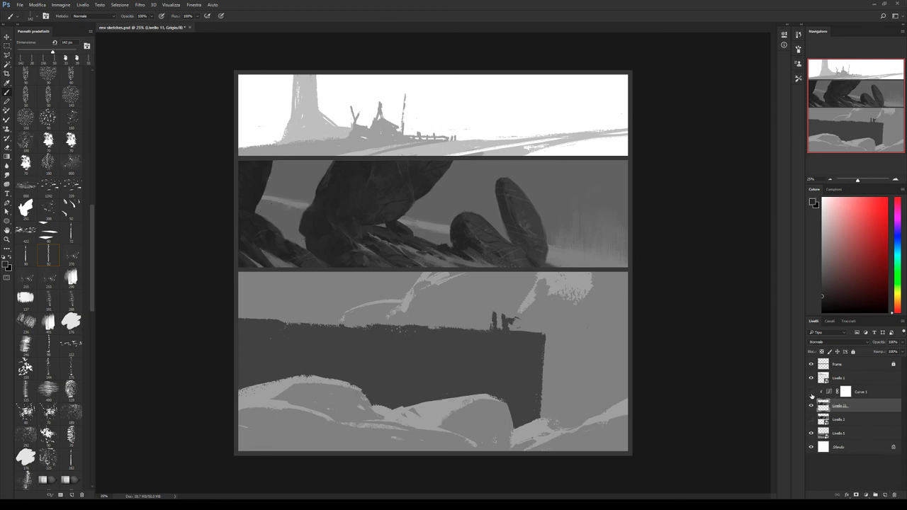
# Compare the middle panel with the curves and rock-detail layers on and off, then add empty Livello 12.
pyautogui.click(811, 392)
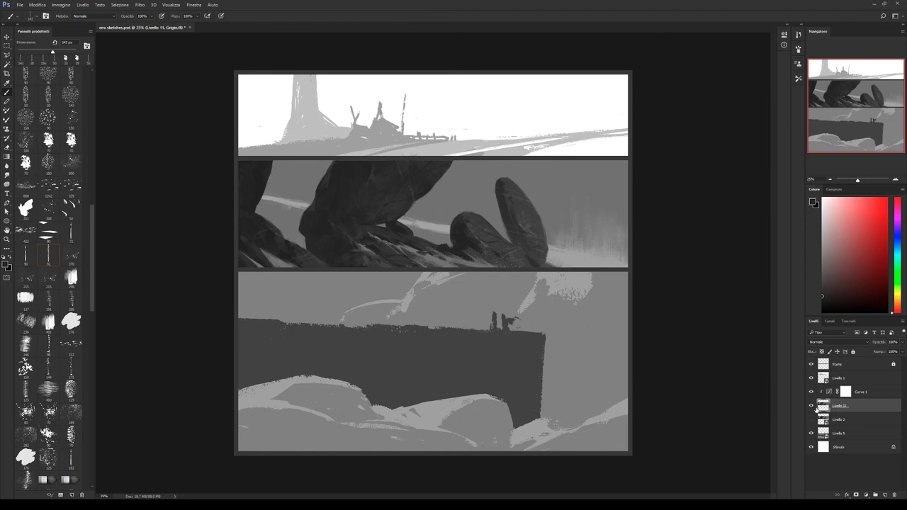
pyautogui.click(812, 407)
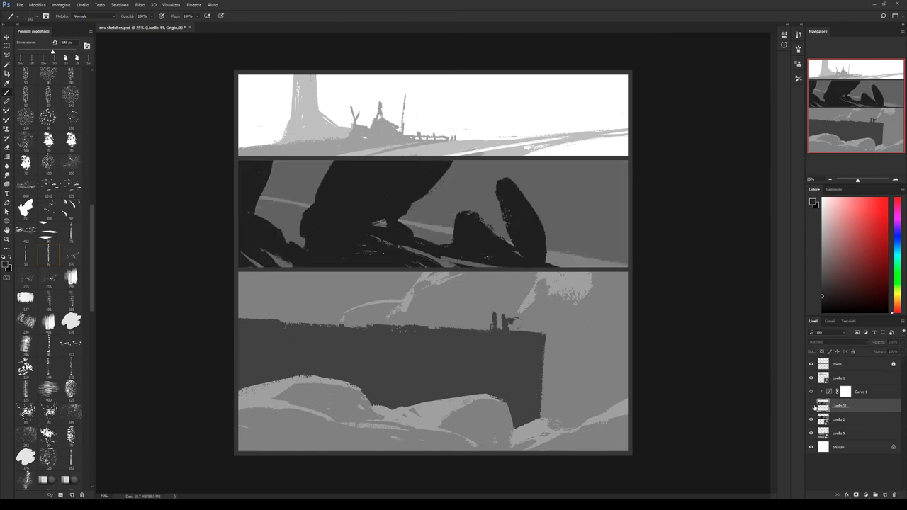
pyautogui.click(812, 406)
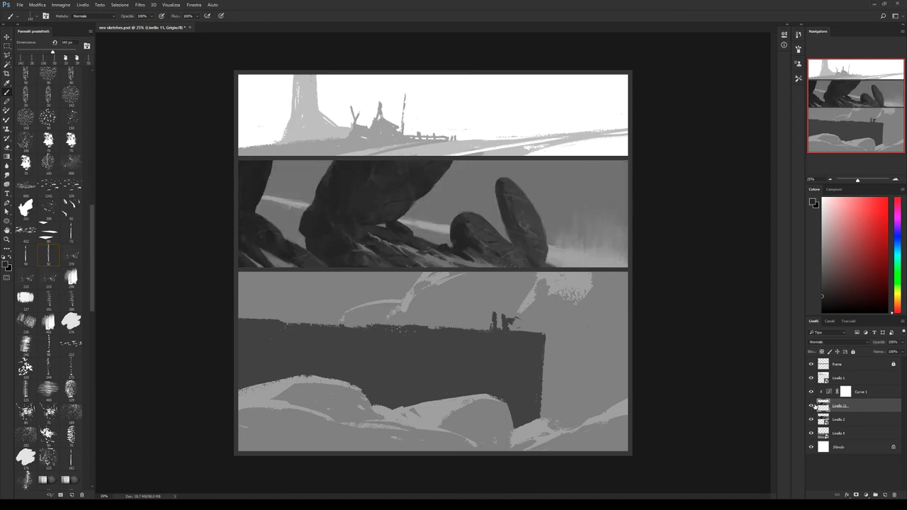
pyautogui.click(812, 406)
pyautogui.click(812, 407)
pyautogui.click(812, 407)
pyautogui.click(812, 407)
pyautogui.click(811, 419)
pyautogui.click(884, 493)
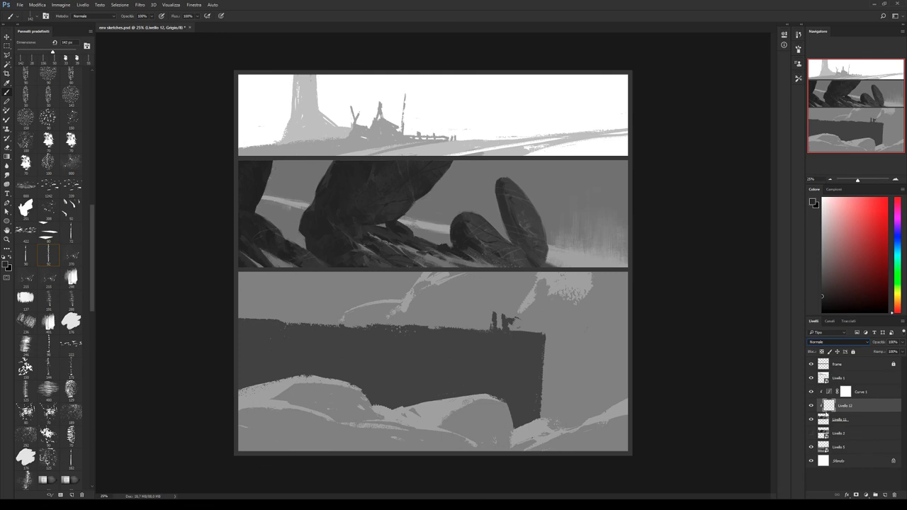
# Set Livello 12 to Color Dodge and test soft light strokes on the rocks, undoing each.
pyautogui.hotkey('shift', 'alt', 'd')
pyautogui.moveTo(91, 229); pyautogui.dragTo(94, 104)
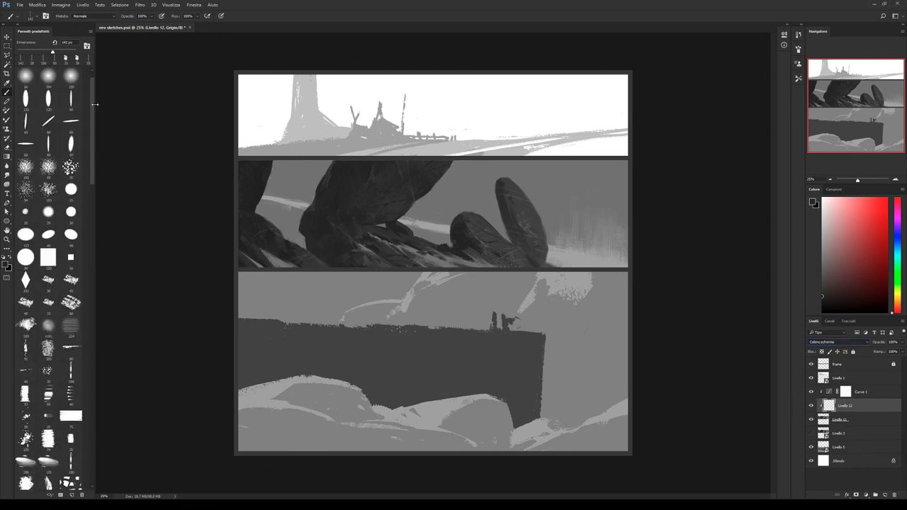
pyautogui.click(26, 76)
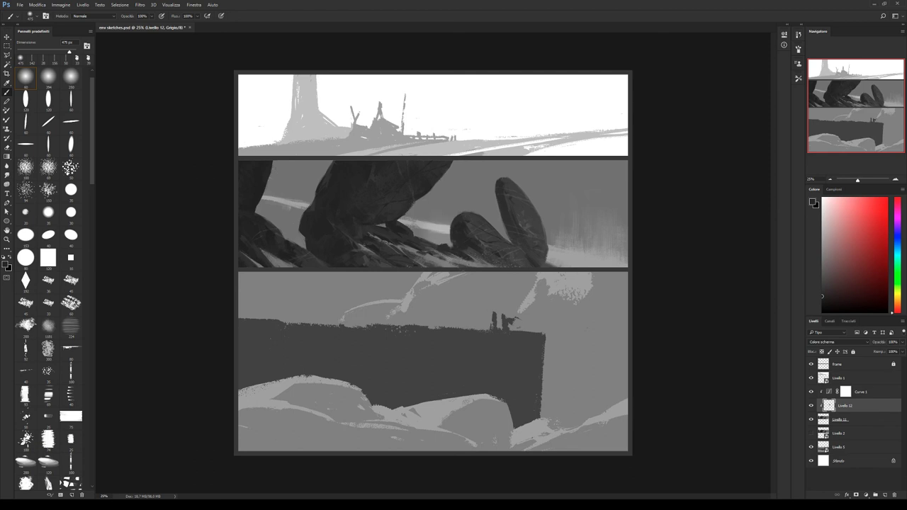
pyautogui.moveTo(377, 241); pyautogui.dragTo(417, 253)
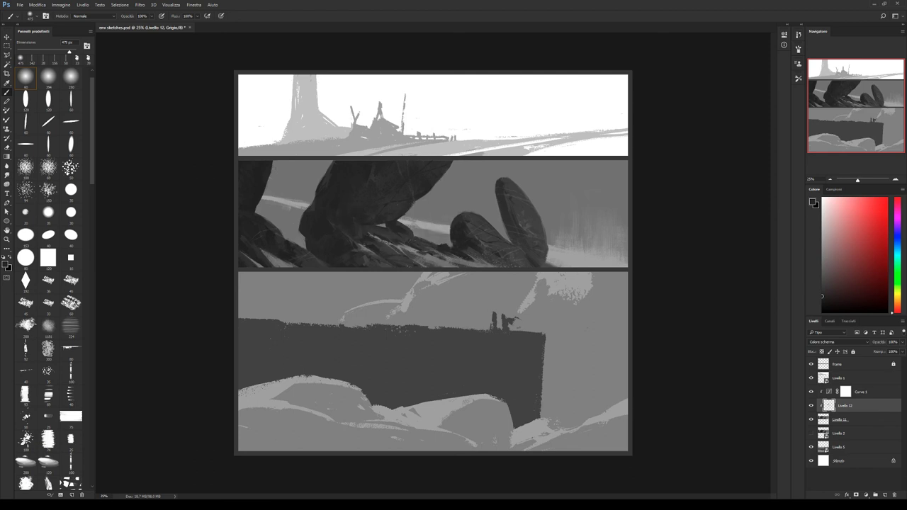
pyautogui.hotkey('ctrl', 'z')
pyautogui.keyDown('alt'); pyautogui.click(547, 210); pyautogui.keyUp('alt')
pyautogui.moveTo(389, 239); pyautogui.dragTo(433, 252)
pyautogui.hotkey('ctrl', 'z')
pyautogui.click(822, 238)
pyautogui.moveTo(386, 241)
pyautogui.mouseDown()
pyautogui.moveTo(432, 245)
pyautogui.moveTo(383, 237)
pyautogui.mouseUp()
pyautogui.hotkey('ctrl', 'z')
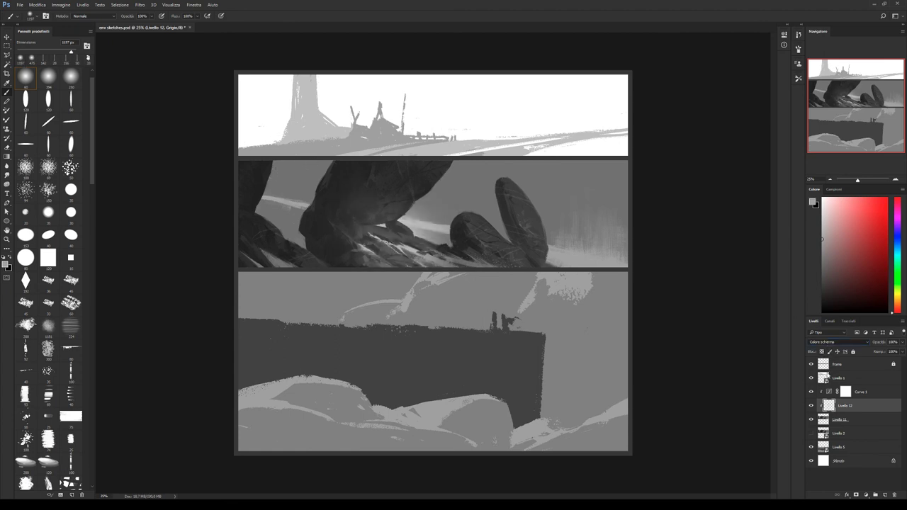
# Switch the layer to Overlay and brighten the rocks with white strokes, checking the effect.
pyautogui.press('Down')
pyautogui.press('Down')
pyautogui.press('Down')
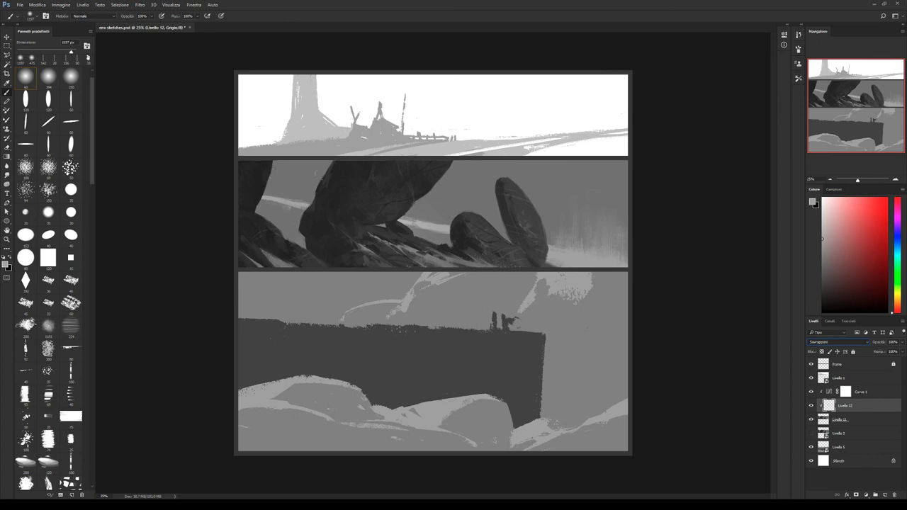
pyautogui.press('x')
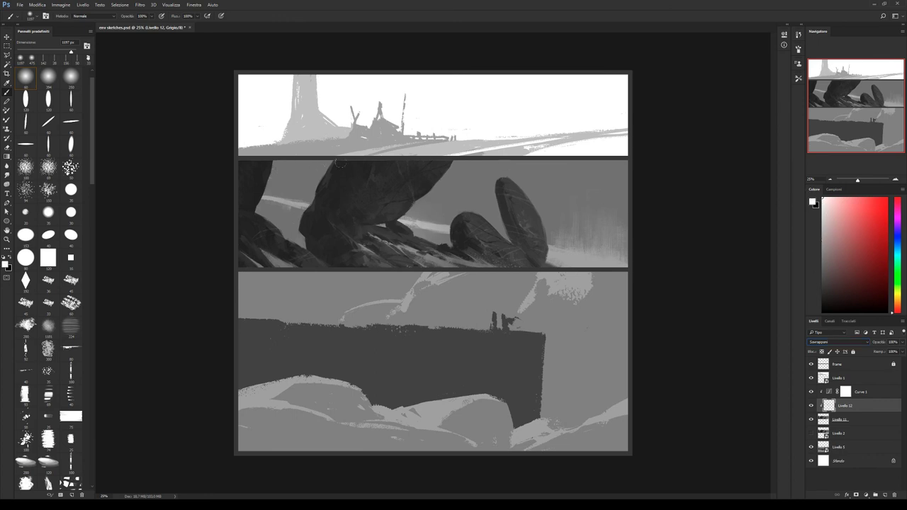
pyautogui.moveTo(355, 258); pyautogui.dragTo(446, 209)
pyautogui.hotkey('ctrl', 'z')
pyautogui.moveTo(418, 262); pyautogui.dragTo(496, 220)
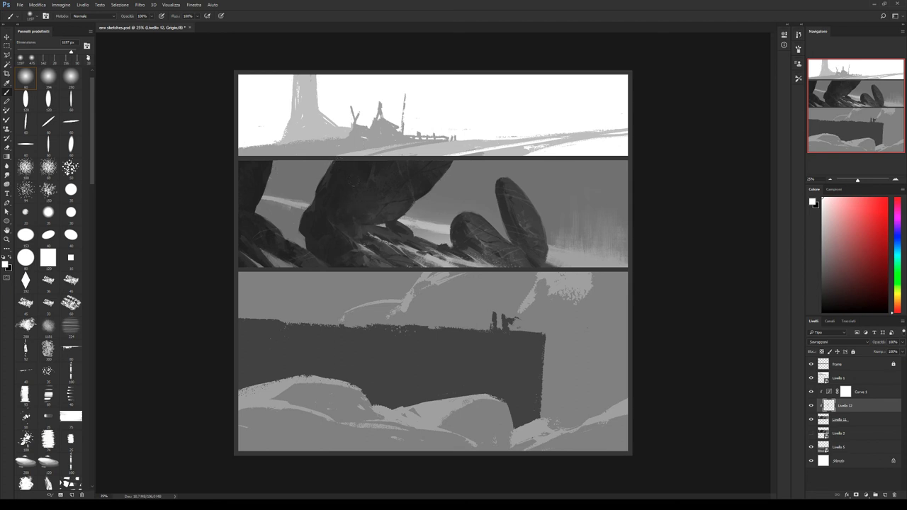
pyautogui.click(811, 406)
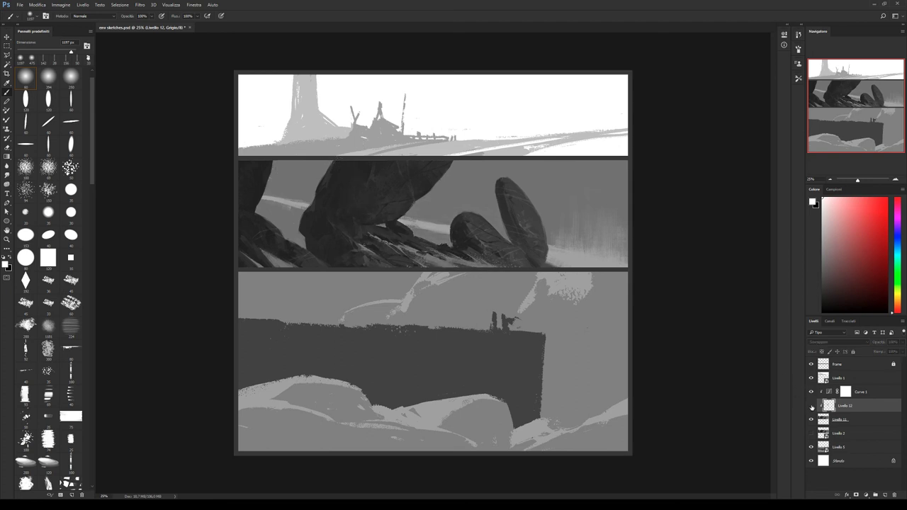
# Switch to a larger eraser and compare the image with the curves adjustment on and off.
pyautogui.press('e')
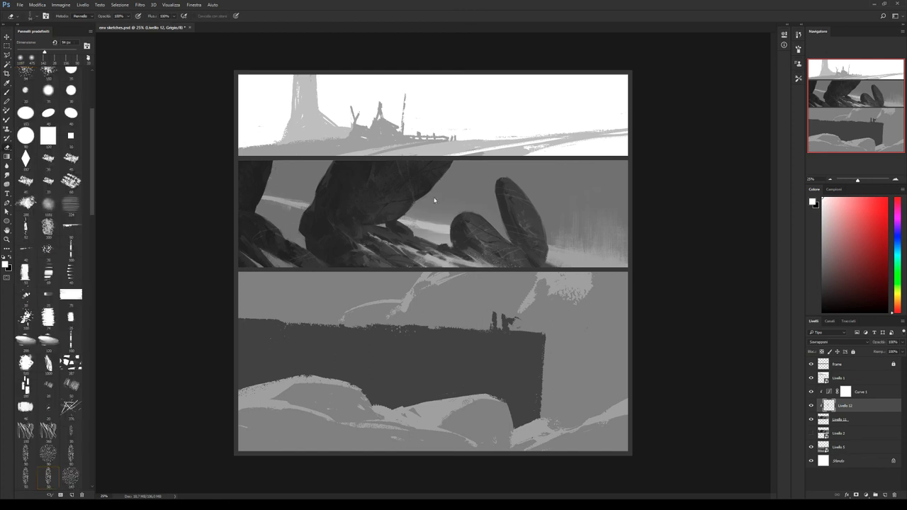
pyautogui.press(']')
pyautogui.press(']')
pyautogui.press(']')
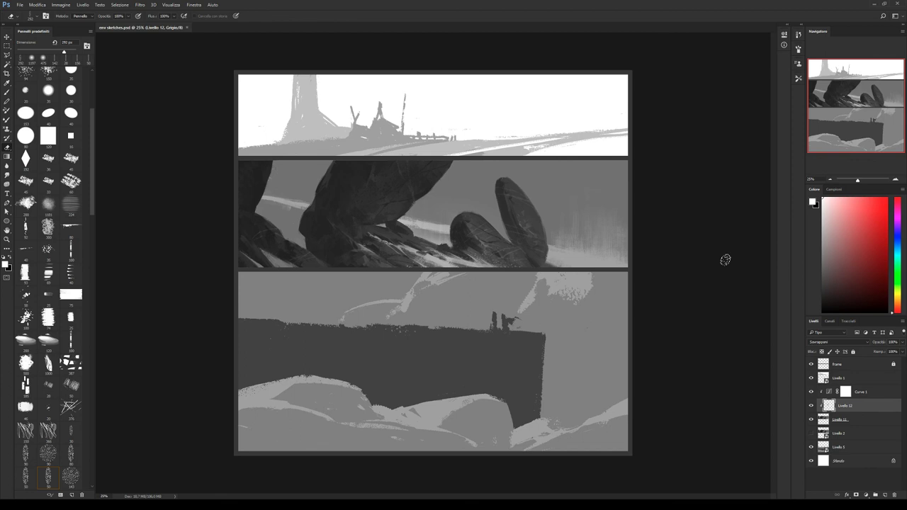
pyautogui.click(812, 392)
# Add Livello 13 clipped to Livello 5 and load a textured streak brush.
pyautogui.click(840, 448)
pyautogui.click(884, 494)
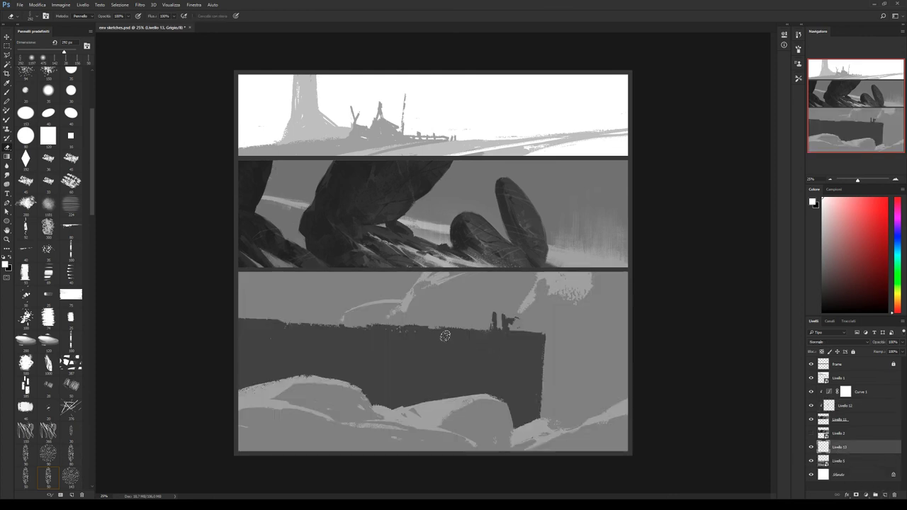
pyautogui.press('b')
pyautogui.moveTo(91, 182); pyautogui.dragTo(91, 223)
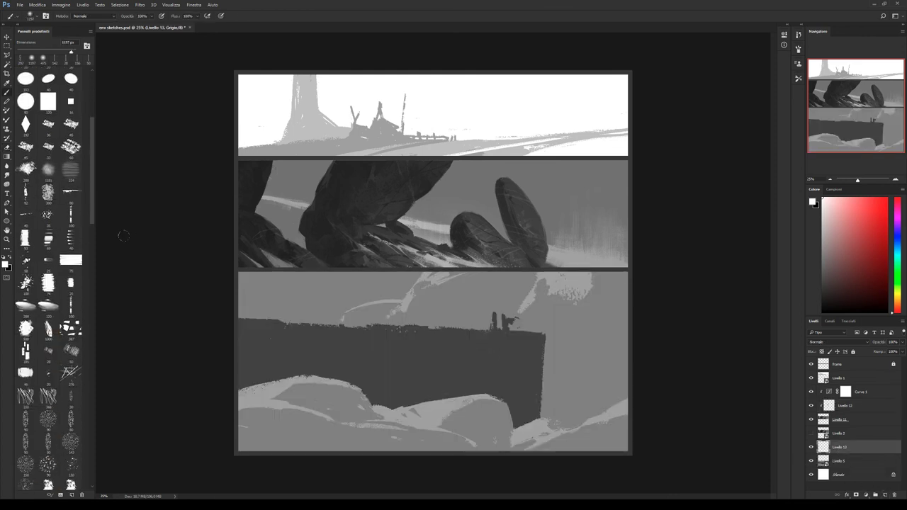
pyautogui.keyDown('alt'); pyautogui.click(842, 454); pyautogui.keyUp('alt')
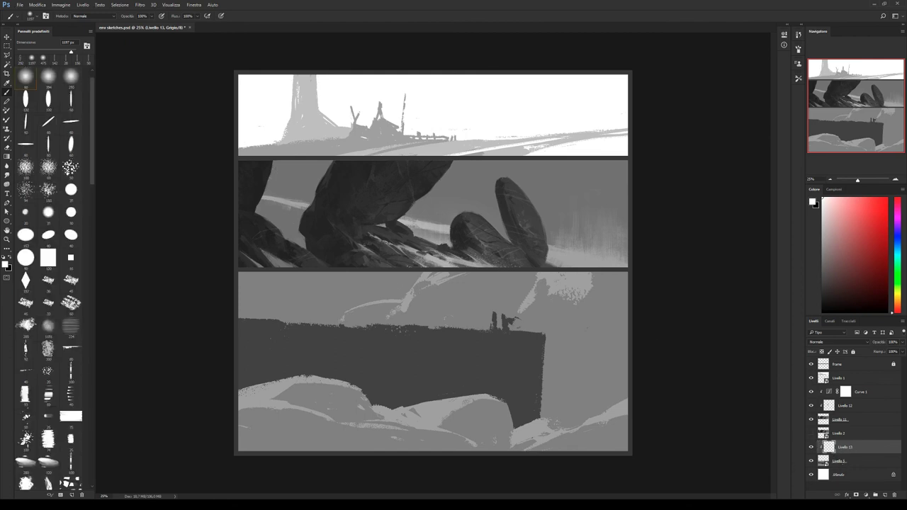
pyautogui.moveTo(92, 182); pyautogui.dragTo(92, 281)
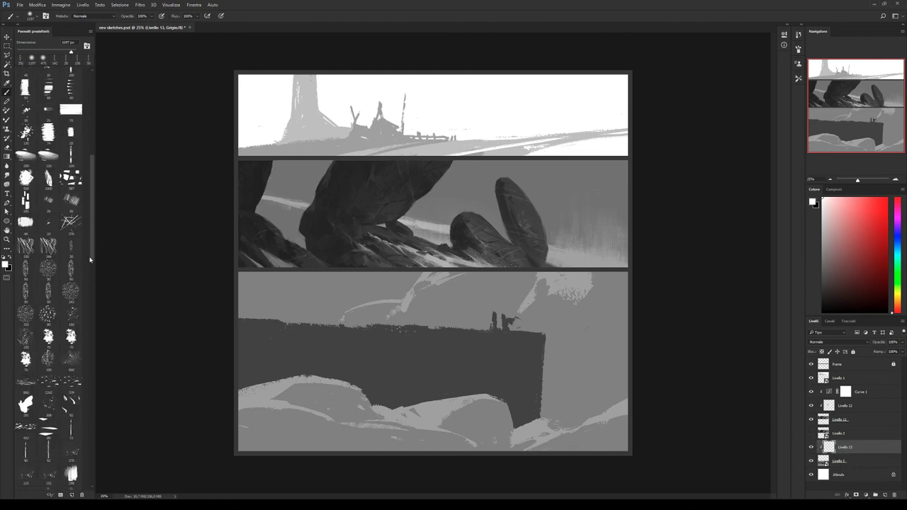
pyautogui.click(47, 382)
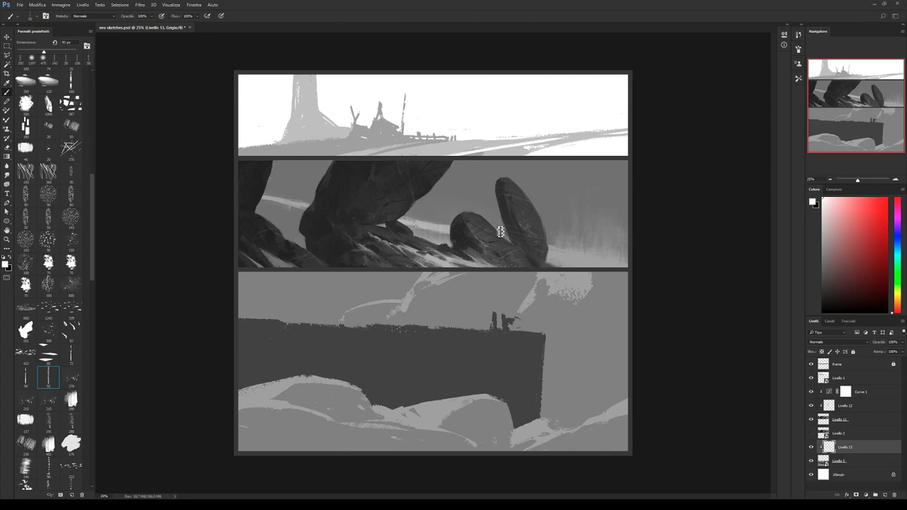
# Paint light grey diagonal streaks into the bottom panel's sky, toning part of them down.
pyautogui.moveTo(568, 316)
pyautogui.mouseDown()
pyautogui.moveTo(597, 340)
pyautogui.moveTo(592, 327)
pyautogui.mouseUp()
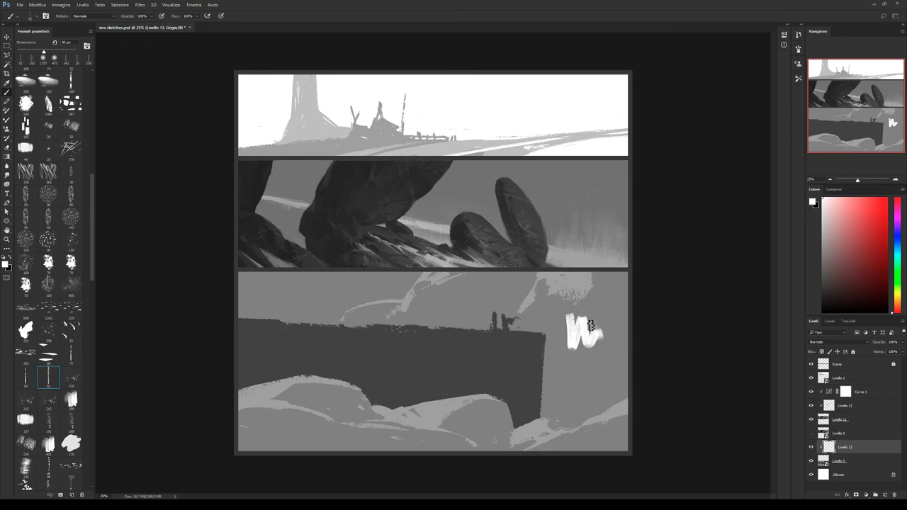
pyautogui.hotkey('ctrl', 'z')
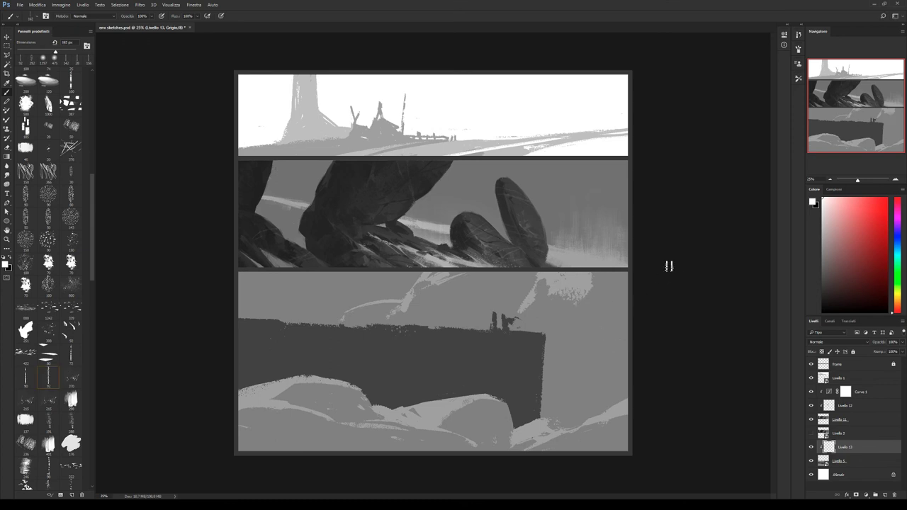
pyautogui.keyDown('alt'); pyautogui.click(544, 276); pyautogui.keyUp('alt')
pyautogui.moveTo(547, 276)
pyautogui.mouseDown()
pyautogui.moveTo(524, 304)
pyautogui.moveTo(561, 281)
pyautogui.moveTo(570, 301)
pyautogui.moveTo(584, 282)
pyautogui.moveTo(599, 340)
pyautogui.mouseUp()
pyautogui.moveTo(600, 304); pyautogui.dragTo(614, 333)
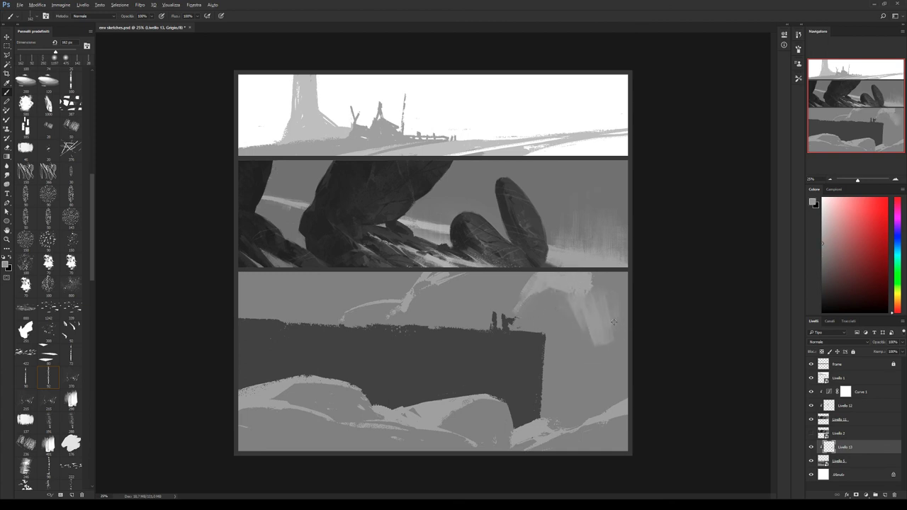
pyautogui.keyDown('alt'); pyautogui.click(605, 309); pyautogui.keyUp('alt')
pyautogui.moveTo(594, 272)
pyautogui.mouseDown()
pyautogui.moveTo(577, 303)
pyautogui.moveTo(530, 318)
pyautogui.moveTo(565, 305)
pyautogui.mouseUp()
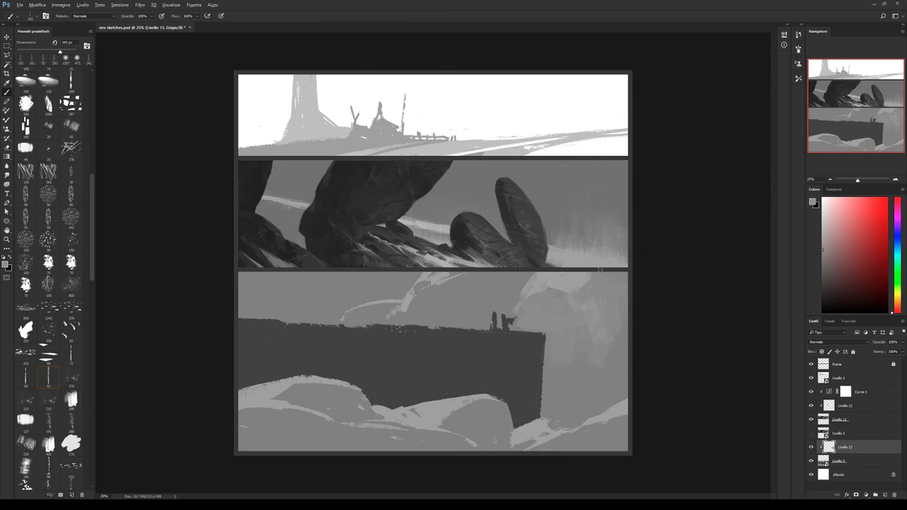
pyautogui.keyDown('alt'); pyautogui.click(576, 281); pyautogui.keyUp('alt')
pyautogui.keyDown('alt'); pyautogui.click(568, 299); pyautogui.keyUp('alt')
pyautogui.moveTo(563, 300); pyautogui.dragTo(536, 305)
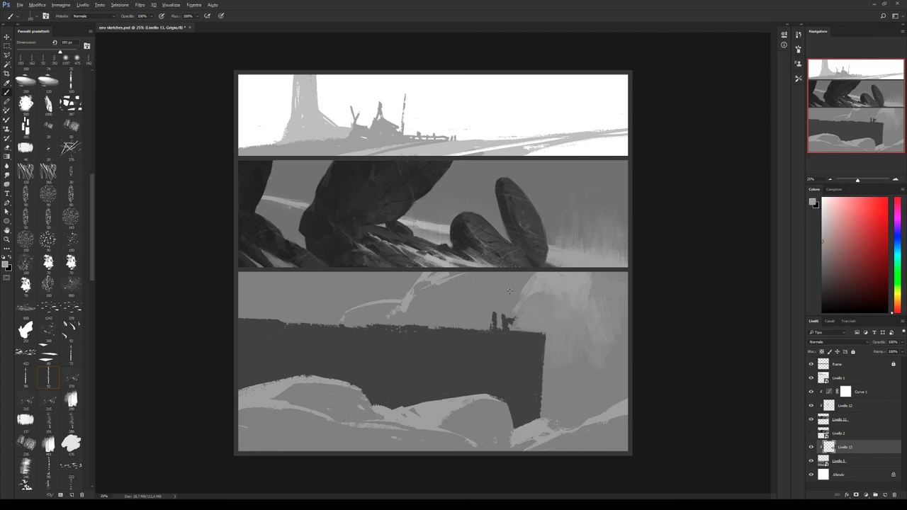
# Add more light diagonal streaks from the panel's top down to the cliff edge.
pyautogui.keyDown('alt'); pyautogui.click(508, 291); pyautogui.keyUp('alt')
pyautogui.keyDown('alt'); pyautogui.click(624, 315); pyautogui.keyUp('alt')
pyautogui.moveTo(608, 329); pyautogui.dragTo(576, 380)
pyautogui.moveTo(425, 275); pyautogui.dragTo(405, 306)
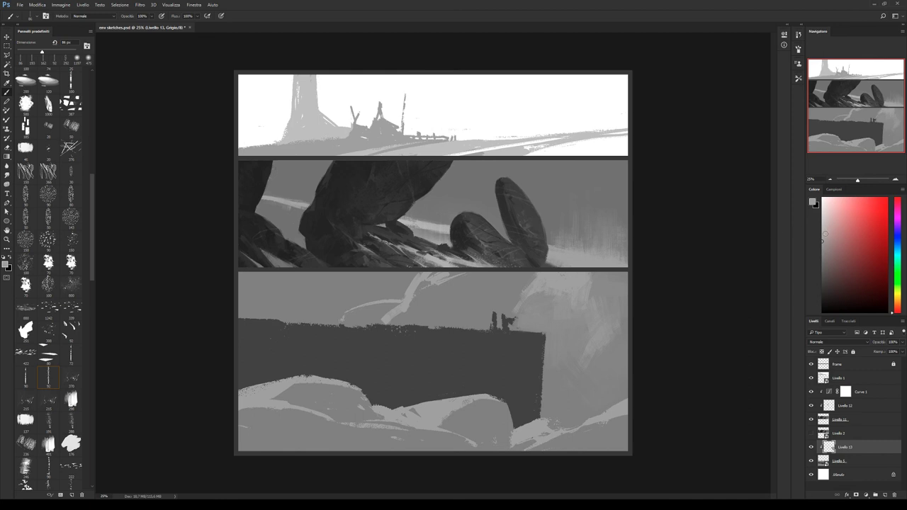
pyautogui.click(822, 234)
pyautogui.moveTo(430, 276); pyautogui.dragTo(389, 328)
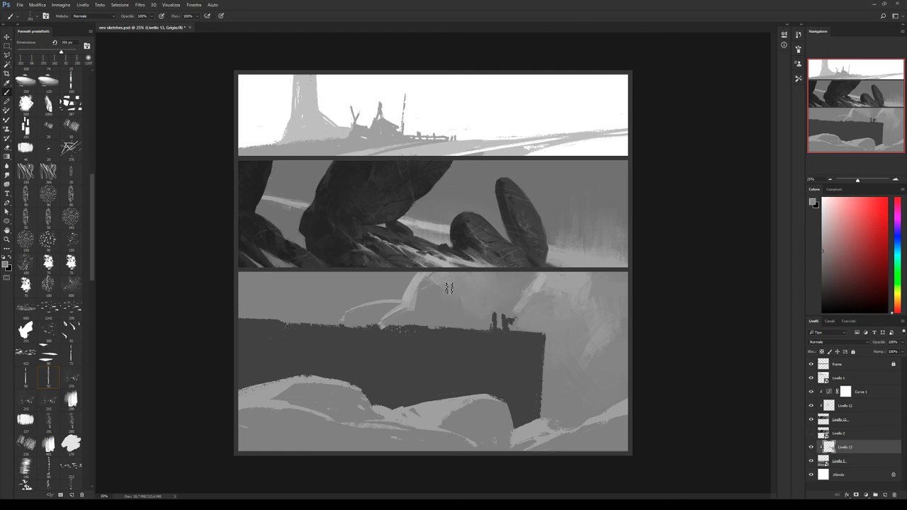
# Cover a stray light patch with mid grey and lighten part of a small figure with a smaller brush.
pyautogui.keyDown('alt'); pyautogui.click(422, 278); pyautogui.keyUp('alt')
pyautogui.moveTo(419, 270)
pyautogui.mouseDown()
pyautogui.moveTo(434, 296)
pyautogui.moveTo(443, 276)
pyautogui.moveTo(423, 300)
pyautogui.mouseUp()
pyautogui.keyDown('alt'); pyautogui.click(422, 297); pyautogui.keyUp('alt')
pyautogui.keyDown('alt'); pyautogui.click(434, 283); pyautogui.keyUp('alt')
pyautogui.keyDown('alt'); pyautogui.click(430, 302); pyautogui.keyUp('alt')
pyautogui.press('[')
pyautogui.press('[')
pyautogui.press('[')
pyautogui.moveTo(510, 325); pyautogui.dragTo(527, 308)
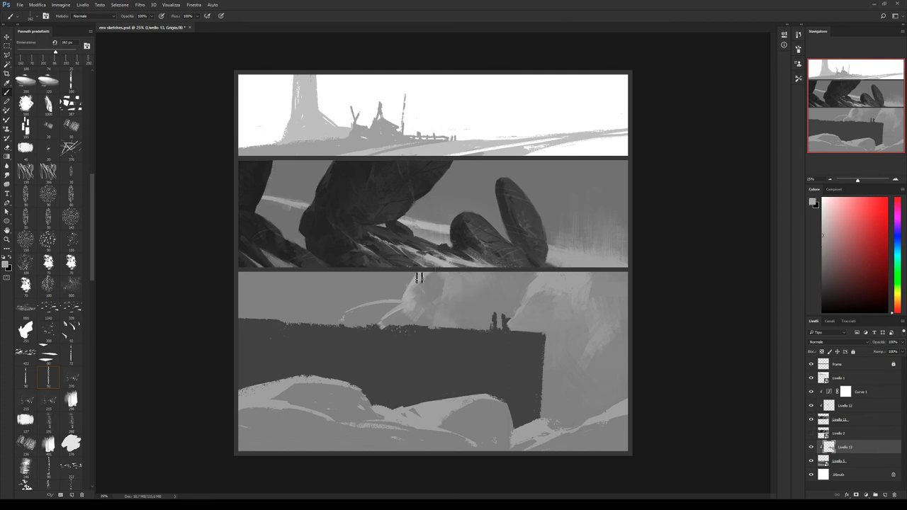
# Paint light streaks rising from the cliff edge, replacing an undone blocky sky stroke.
pyautogui.moveTo(418, 279); pyautogui.dragTo(412, 270)
pyautogui.moveTo(394, 291); pyautogui.dragTo(341, 314)
pyautogui.hotkey('ctrl', 'z')
pyautogui.keyDown('alt'); pyautogui.click(401, 300); pyautogui.keyUp('alt')
pyautogui.moveTo(374, 308); pyautogui.dragTo(411, 292)
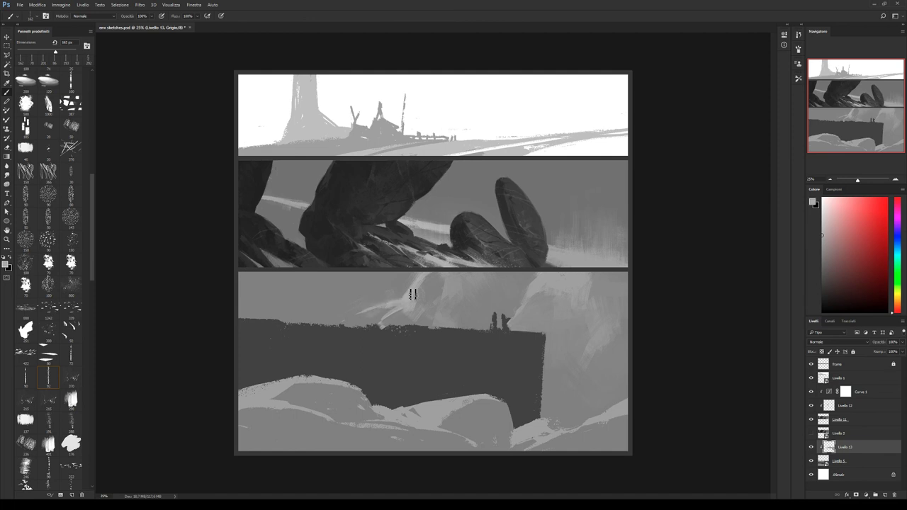
# Sample the cliff's dark grey and paint dark vertical streaks in the upper-left sky.
pyautogui.keyDown('alt'); pyautogui.click(369, 306); pyautogui.keyUp('alt')
pyautogui.keyDown('alt'); pyautogui.click(364, 325); pyautogui.keyUp('alt')
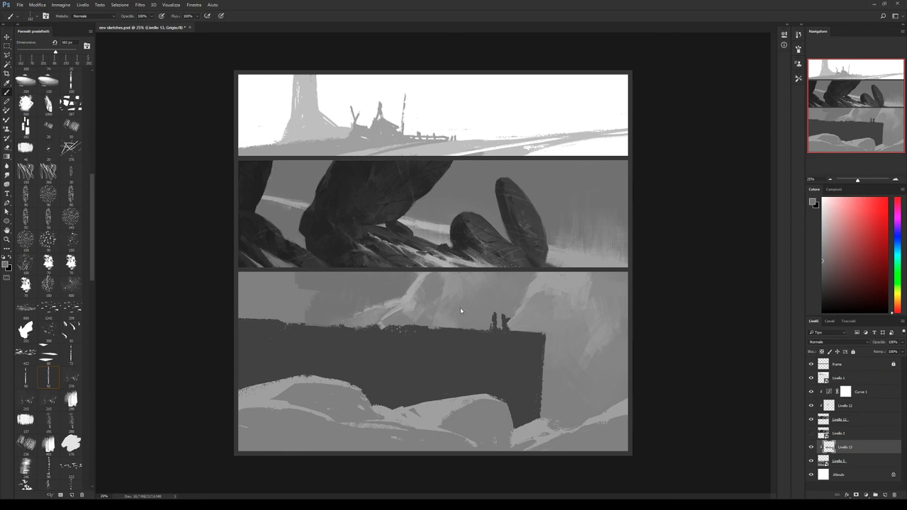
pyautogui.moveTo(311, 278); pyautogui.dragTo(274, 296)
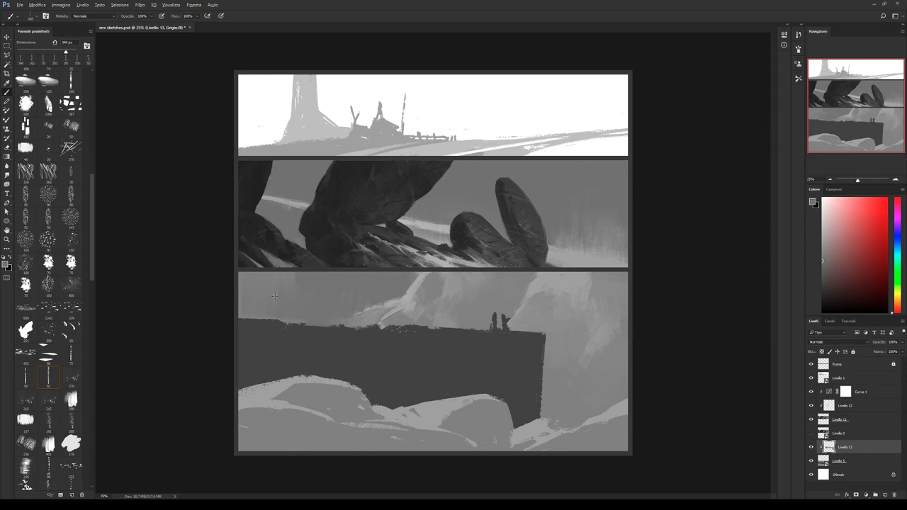
pyautogui.moveTo(244, 265); pyautogui.dragTo(333, 291)
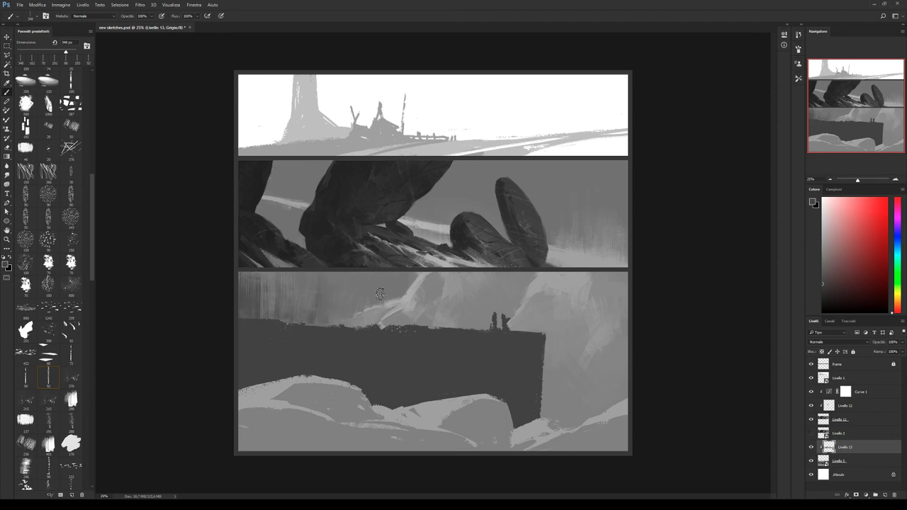
# Extend dark vertical streaks rightward across the sky and darken the cliff's top edge.
pyautogui.keyDown('alt'); pyautogui.click(255, 275); pyautogui.keyUp('alt')
pyautogui.moveTo(251, 272); pyautogui.dragTo(253, 306)
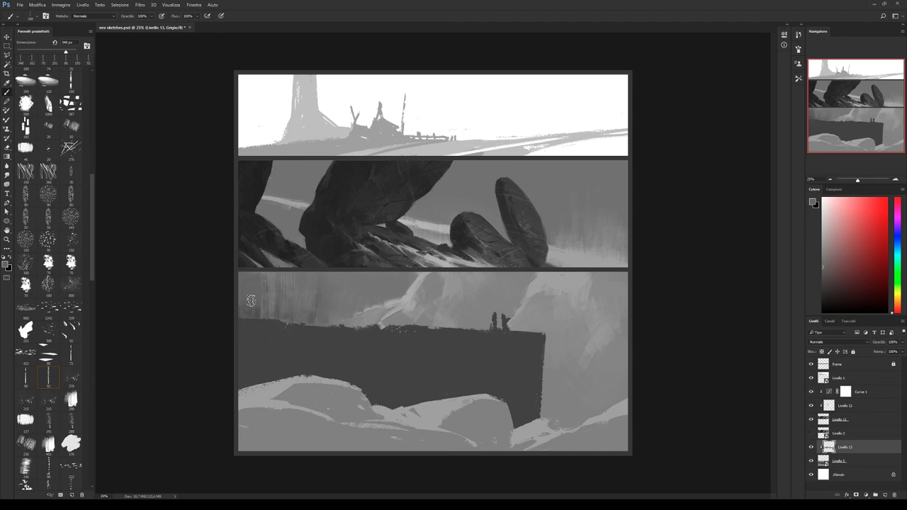
pyautogui.moveTo(304, 275); pyautogui.dragTo(333, 307)
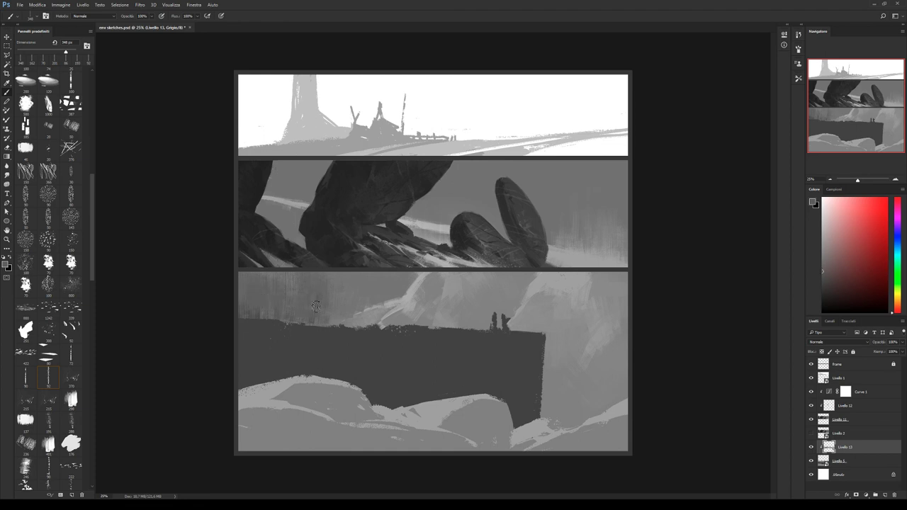
pyautogui.moveTo(290, 274); pyautogui.dragTo(262, 287)
pyautogui.moveTo(338, 273)
pyautogui.mouseDown()
pyautogui.moveTo(358, 305)
pyautogui.moveTo(386, 302)
pyautogui.moveTo(404, 293)
pyautogui.moveTo(403, 265)
pyautogui.mouseUp()
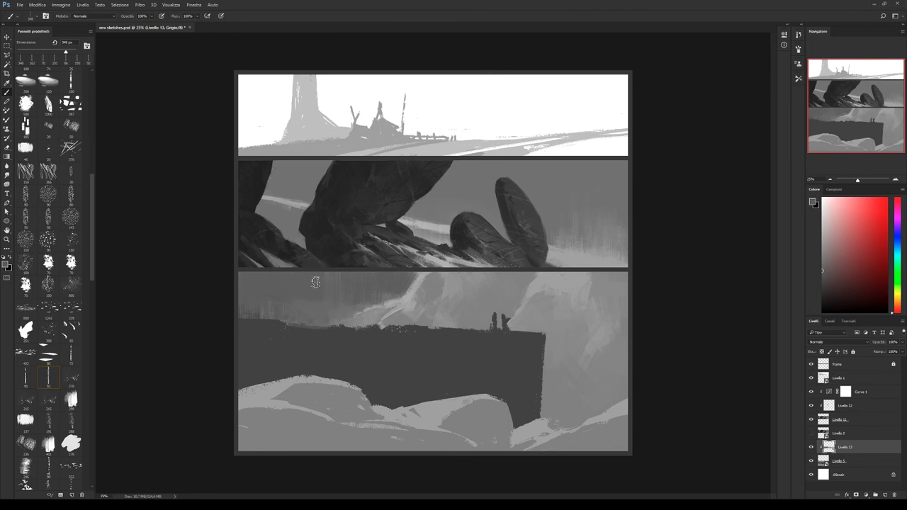
pyautogui.moveTo(282, 325); pyautogui.dragTo(358, 334)
# Sample lighter sky greys and paint light strokes into the sky.
pyautogui.keyDown('alt'); pyautogui.click(386, 284); pyautogui.keyUp('alt')
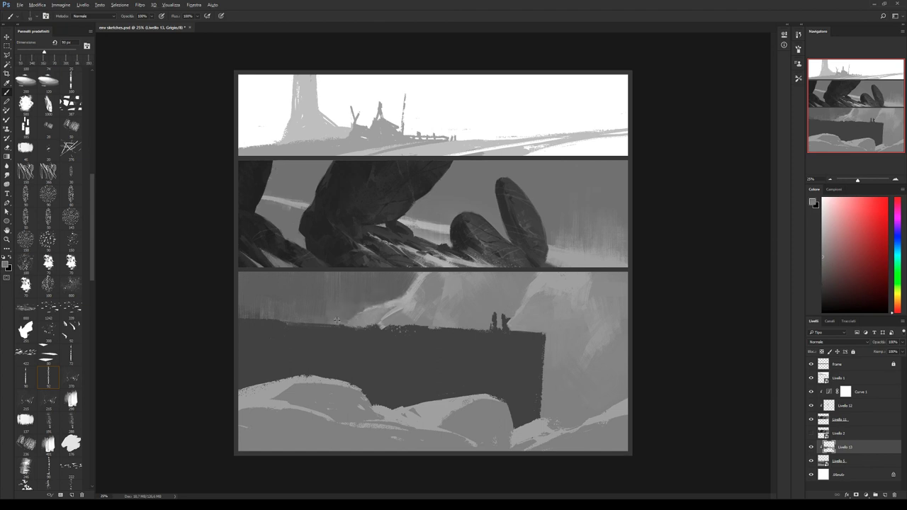
pyautogui.keyDown('alt'); pyautogui.click(378, 285); pyautogui.keyUp('alt')
pyautogui.moveTo(334, 322); pyautogui.dragTo(333, 315)
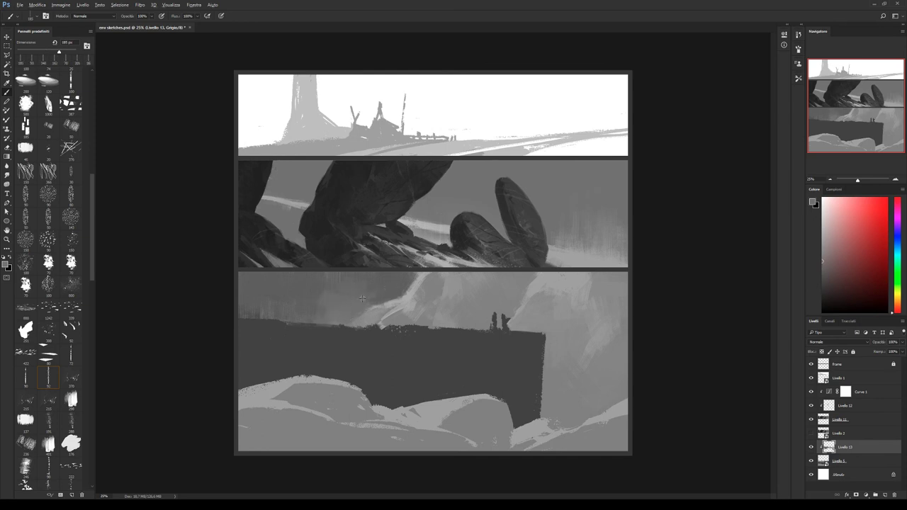
pyautogui.keyDown('alt'); pyautogui.click(310, 275); pyautogui.keyUp('alt')
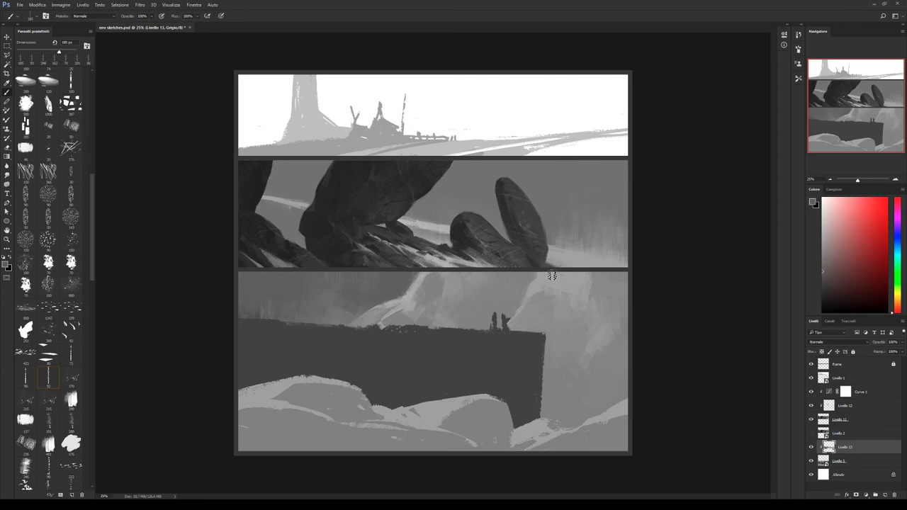
pyautogui.keyDown('alt'); pyautogui.click(436, 285); pyautogui.keyUp('alt')
pyautogui.moveTo(461, 270); pyautogui.dragTo(448, 305)
pyautogui.keyDown('alt'); pyautogui.click(468, 310); pyautogui.keyUp('alt')
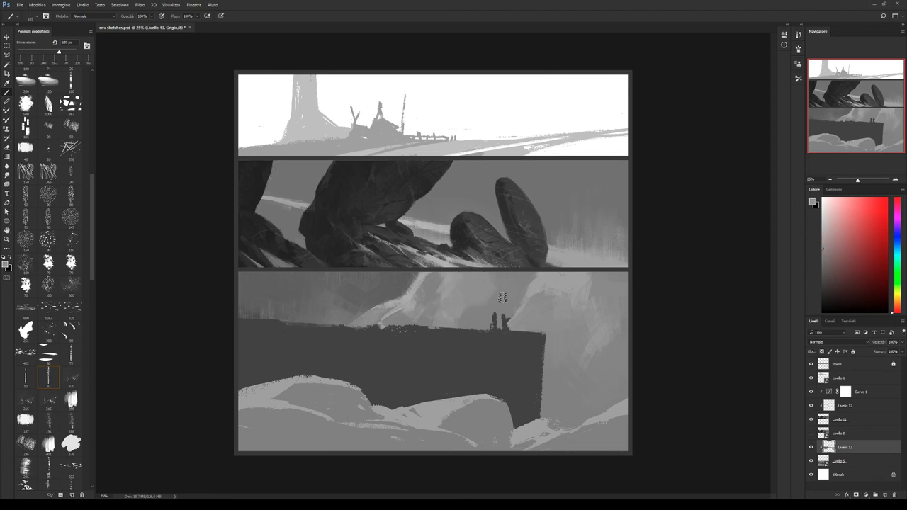
pyautogui.keyDown('alt'); pyautogui.click(503, 292); pyautogui.keyUp('alt')
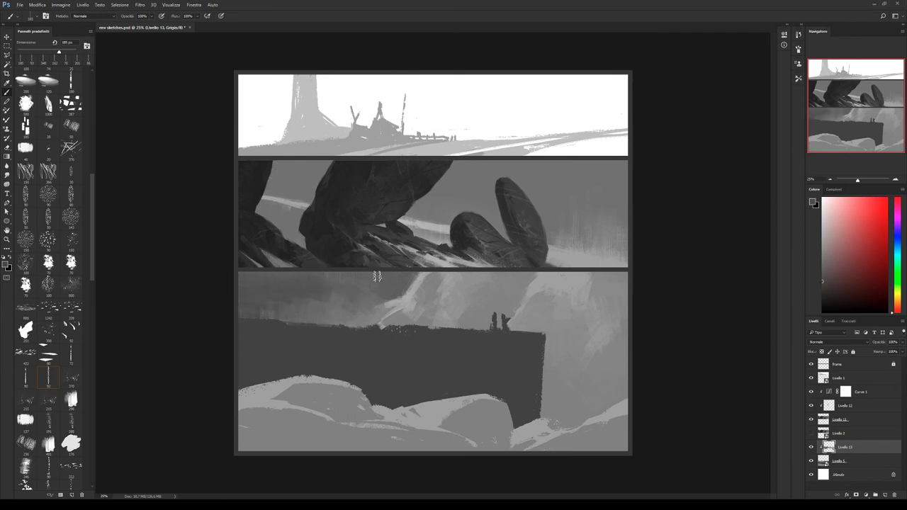
# Enlarge the brush and paint out the small figures on the cliff top.
pyautogui.press(']')
pyautogui.press(']')
pyautogui.keyDown('alt'); pyautogui.click(334, 297); pyautogui.keyUp('alt')
pyautogui.keyDown('alt'); pyautogui.click(259, 286); pyautogui.keyUp('alt')
pyautogui.moveTo(490, 313); pyautogui.dragTo(495, 326)
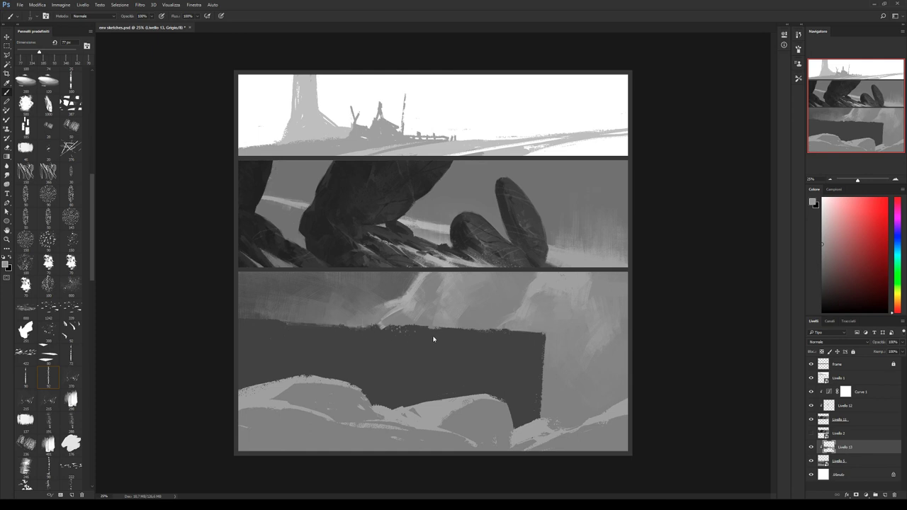
# Reshape the lower-left rocks with dark and lighter grey strokes using a larger brush.
pyautogui.press(']')
pyautogui.press(']')
pyautogui.press(']')
pyautogui.moveTo(247, 410)
pyautogui.mouseDown()
pyautogui.moveTo(312, 425)
pyautogui.moveTo(287, 445)
pyautogui.moveTo(292, 432)
pyautogui.moveTo(243, 432)
pyautogui.moveTo(283, 415)
pyautogui.moveTo(334, 438)
pyautogui.mouseUp()
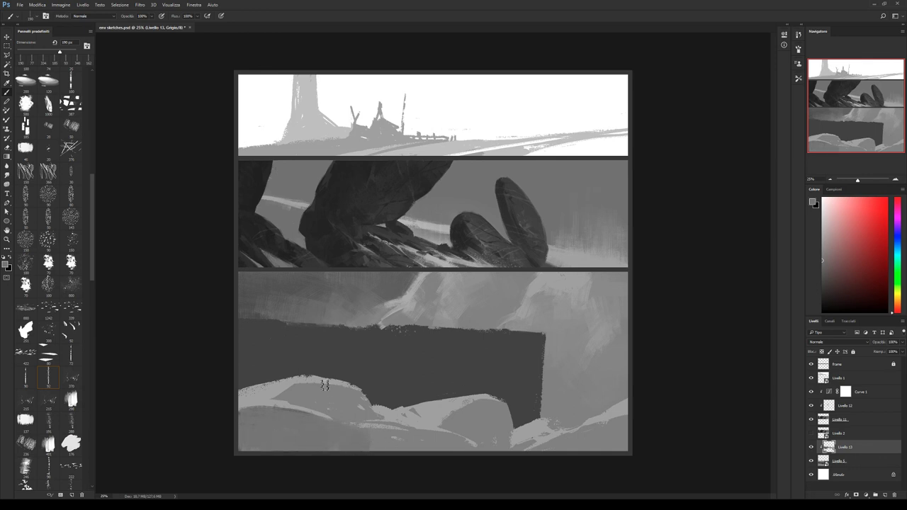
pyautogui.moveTo(248, 397)
pyautogui.mouseDown()
pyautogui.moveTo(381, 439)
pyautogui.moveTo(283, 418)
pyautogui.moveTo(333, 420)
pyautogui.moveTo(319, 432)
pyautogui.moveTo(309, 427)
pyautogui.mouseUp()
pyautogui.keyDown('alt'); pyautogui.click(292, 417); pyautogui.keyUp('alt')
pyautogui.keyDown('alt'); pyautogui.click(295, 409); pyautogui.keyUp('alt')
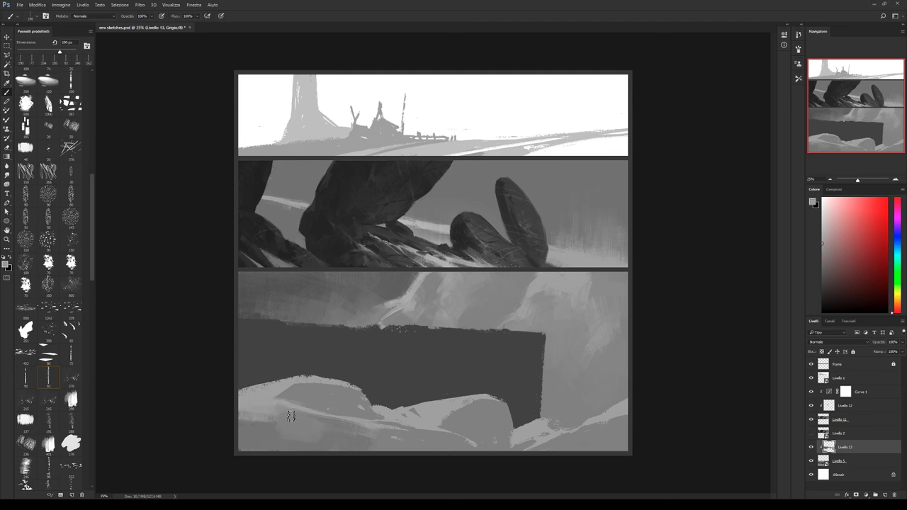
pyautogui.keyDown('alt'); pyautogui.click(290, 415); pyautogui.keyUp('alt')
pyautogui.moveTo(291, 418); pyautogui.dragTo(301, 427)
# Raise a light rock shape at bottom-left, smooth the cliff top, and add Livello 14 clipped to Livello 13.
pyautogui.keyDown('alt'); pyautogui.click(290, 429); pyautogui.keyUp('alt')
pyautogui.keyDown('alt'); pyautogui.click(253, 393); pyautogui.keyUp('alt')
pyautogui.moveTo(241, 391)
pyautogui.mouseDown()
pyautogui.moveTo(255, 373)
pyautogui.moveTo(323, 365)
pyautogui.mouseUp()
pyautogui.keyDown('alt'); pyautogui.click(320, 379); pyautogui.keyUp('alt')
pyautogui.keyDown('alt'); pyautogui.click(283, 386); pyautogui.keyUp('alt')
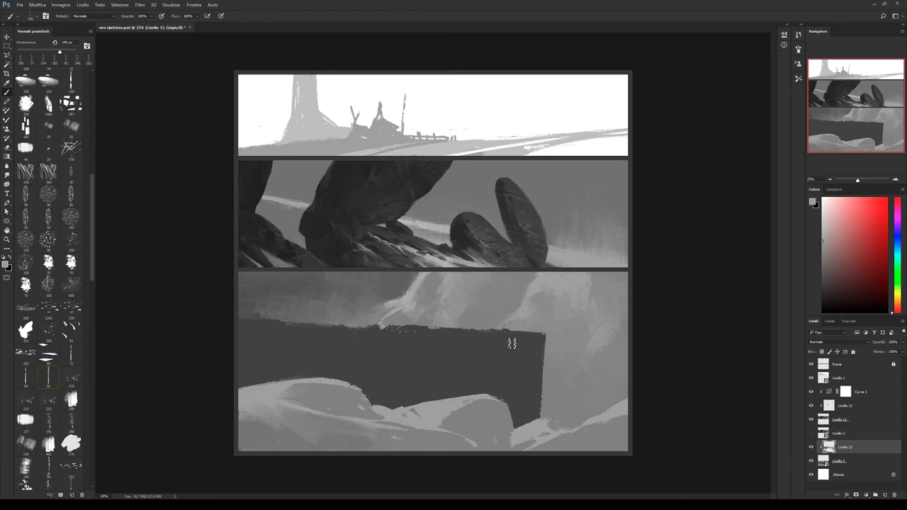
pyautogui.keyDown('alt'); pyautogui.click(386, 331); pyautogui.keyUp('alt')
pyautogui.moveTo(395, 328); pyautogui.dragTo(441, 337)
pyautogui.click(884, 496)
pyautogui.keyDown('alt'); pyautogui.click(858, 452); pyautogui.keyUp('alt')
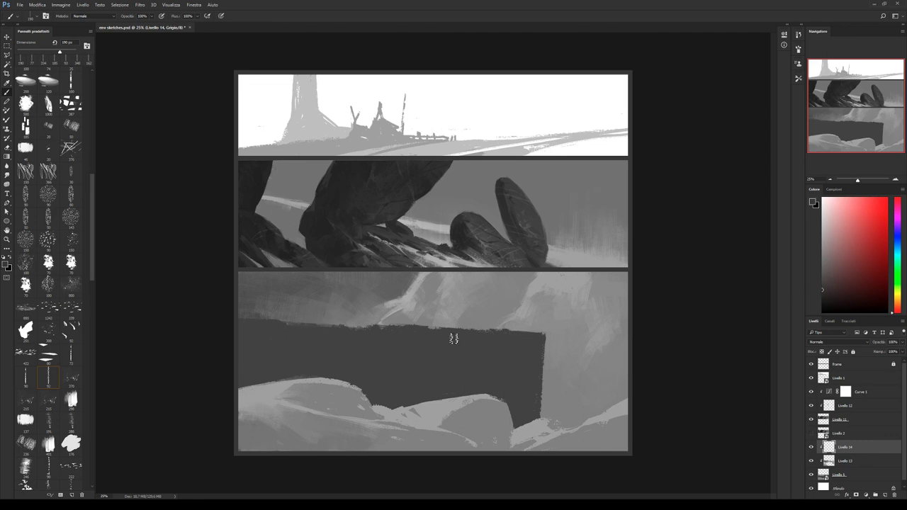
# Darken the cliff block across its right, left, top and lower edge.
pyautogui.moveTo(494, 343)
pyautogui.mouseDown()
pyautogui.moveTo(495, 379)
pyautogui.moveTo(531, 337)
pyautogui.moveTo(532, 375)
pyautogui.moveTo(514, 372)
pyautogui.moveTo(527, 410)
pyautogui.moveTo(530, 364)
pyautogui.moveTo(489, 350)
pyautogui.moveTo(504, 339)
pyautogui.moveTo(469, 366)
pyautogui.moveTo(449, 336)
pyautogui.moveTo(476, 374)
pyautogui.moveTo(467, 381)
pyautogui.moveTo(491, 383)
pyautogui.mouseUp()
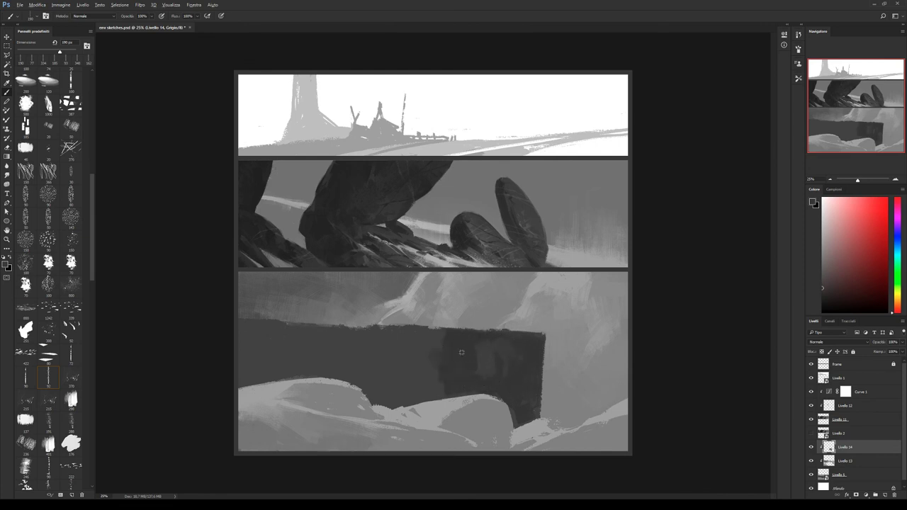
pyautogui.moveTo(461, 352); pyautogui.dragTo(514, 374)
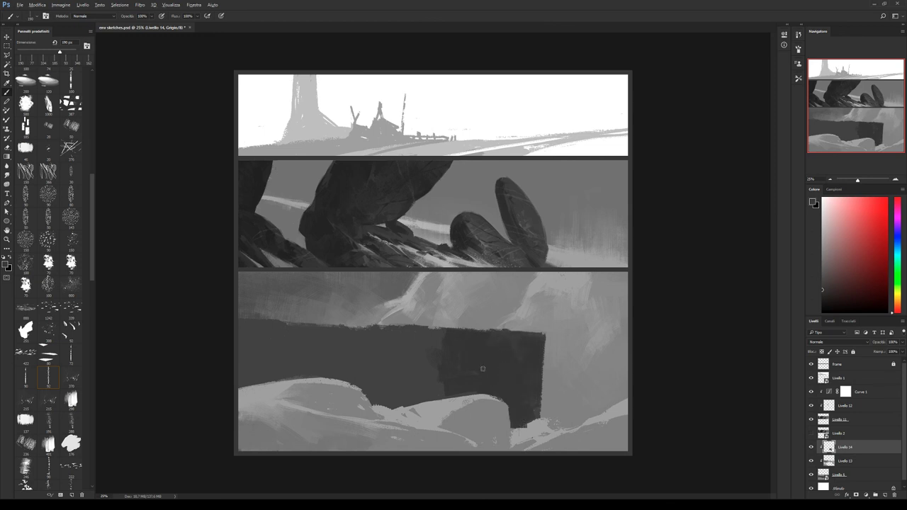
pyautogui.moveTo(447, 343); pyautogui.dragTo(422, 334)
pyautogui.moveTo(410, 339)
pyautogui.mouseDown()
pyautogui.moveTo(427, 333)
pyautogui.moveTo(428, 378)
pyautogui.moveTo(454, 384)
pyautogui.moveTo(430, 366)
pyautogui.moveTo(432, 387)
pyautogui.moveTo(486, 371)
pyautogui.mouseUp()
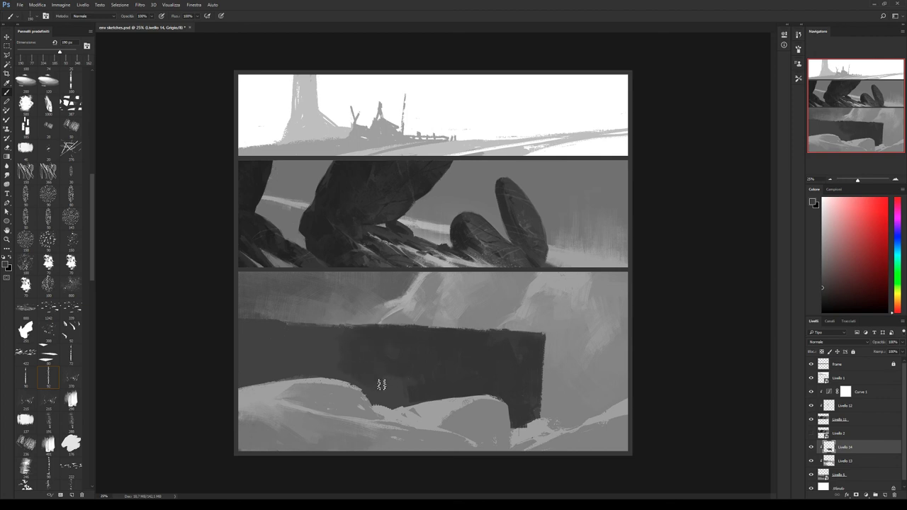
pyautogui.moveTo(373, 384)
pyautogui.mouseDown()
pyautogui.moveTo(381, 395)
pyautogui.moveTo(420, 378)
pyautogui.mouseUp()
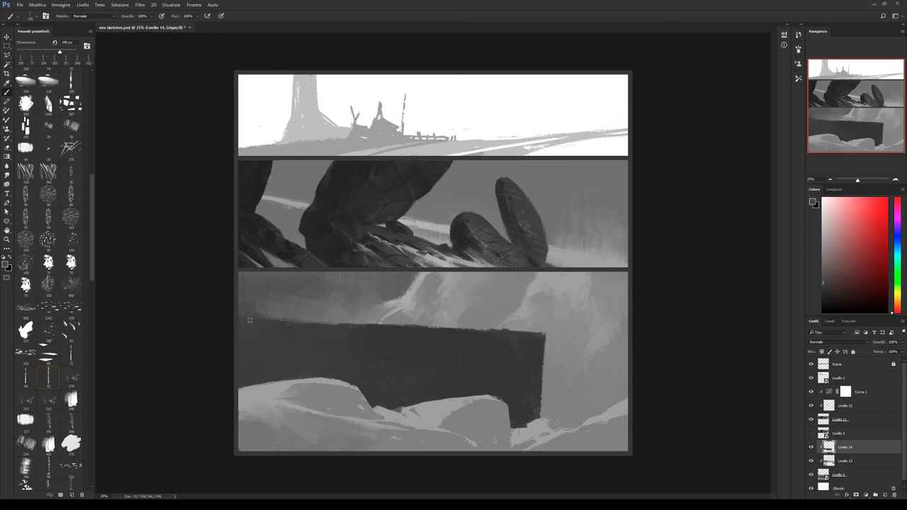
# Switch to a smaller textured brush, sample sky greys, and save the document.
pyautogui.click(50, 218)
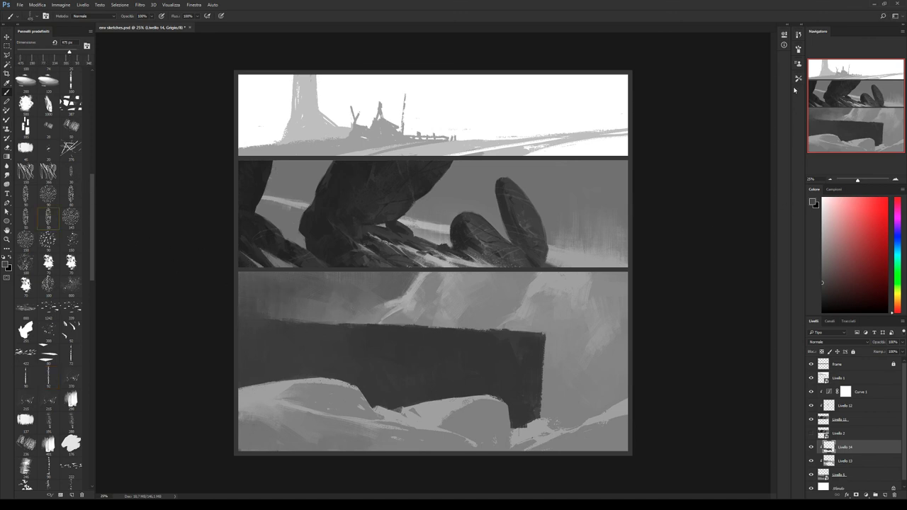
pyautogui.press('[')
pyautogui.press('[')
pyautogui.press('[')
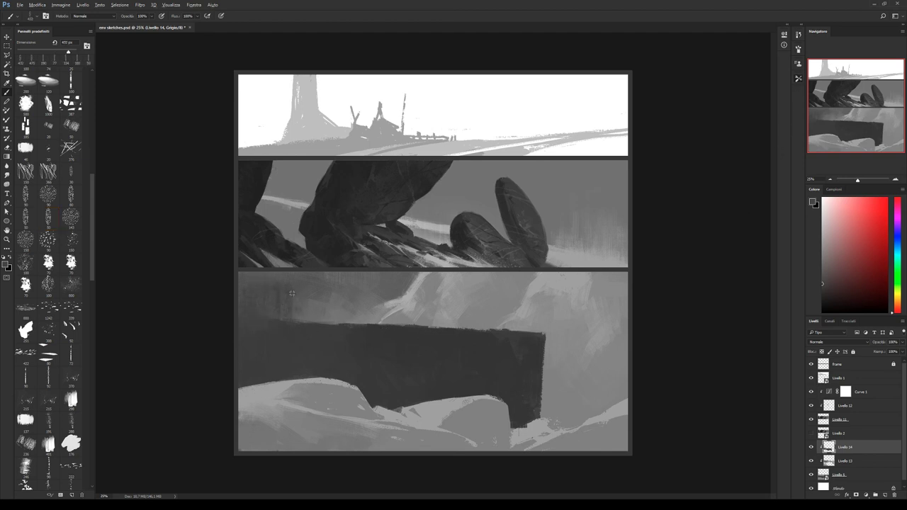
pyautogui.keyDown('alt'); pyautogui.click(285, 294); pyautogui.keyUp('alt')
pyautogui.keyDown('alt'); pyautogui.click(245, 273); pyautogui.keyUp('alt')
pyautogui.press('[')
pyautogui.press('[')
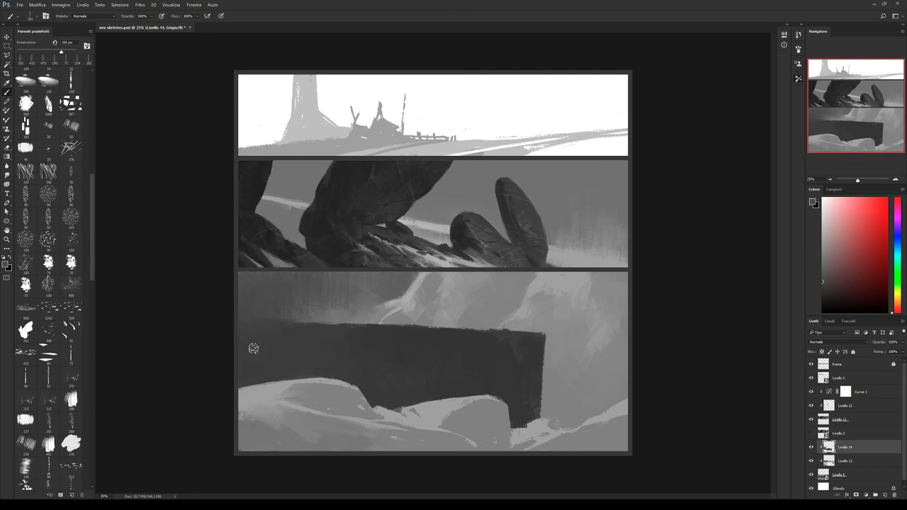
pyautogui.hotkey('ctrl', 's')
# Square off the cliff block's top-right corner, then hide the Livello 14 texture layer.
pyautogui.click(48, 377)
pyautogui.moveTo(542, 333); pyautogui.dragTo(543, 369)
pyautogui.keyDown('alt'); pyautogui.click(539, 391); pyautogui.keyUp('alt')
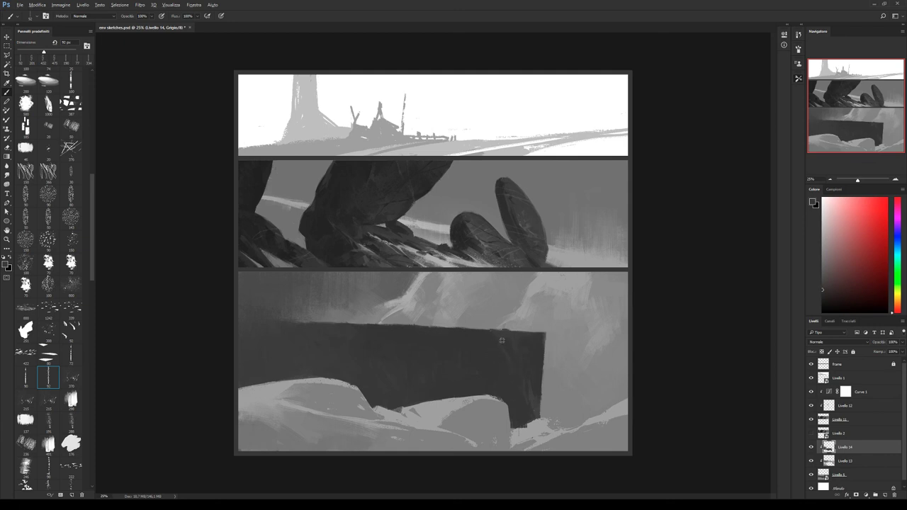
pyautogui.keyDown('alt'); pyautogui.click(466, 343); pyautogui.keyUp('alt')
pyautogui.keyDown('alt'); pyautogui.click(507, 327); pyautogui.keyUp('alt')
pyautogui.click(811, 448)
# Merge Livello 13 and Livello 14 into one layer.
pyautogui.click(811, 460)
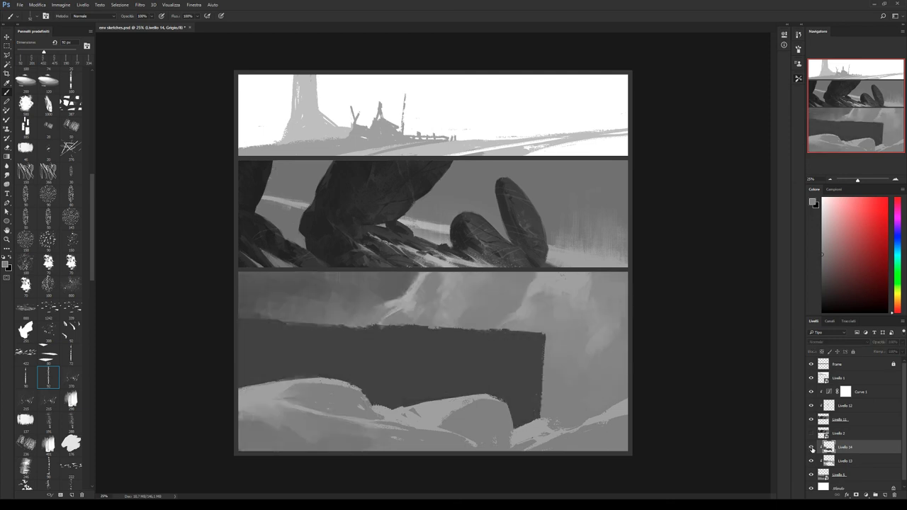
pyautogui.keyDown('shift'); pyautogui.click(849, 460); pyautogui.keyUp('shift')
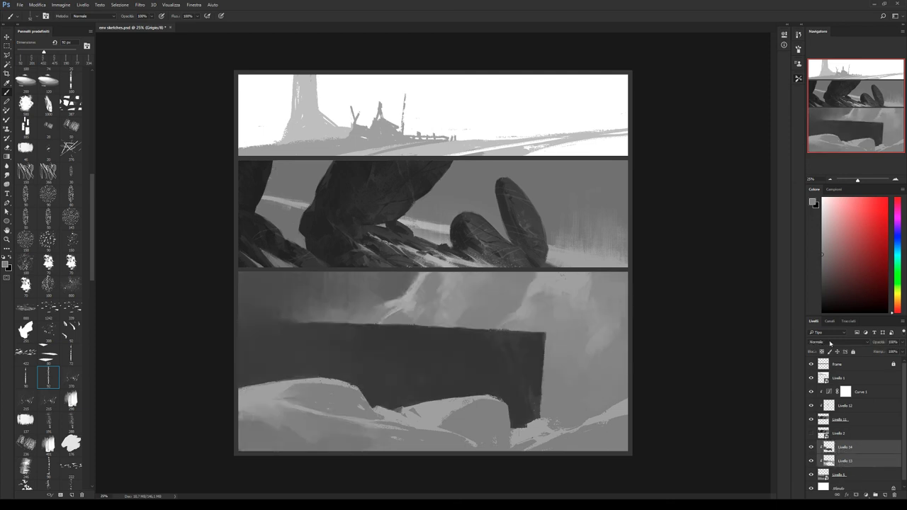
pyautogui.hotkey('ctrl', 'e')
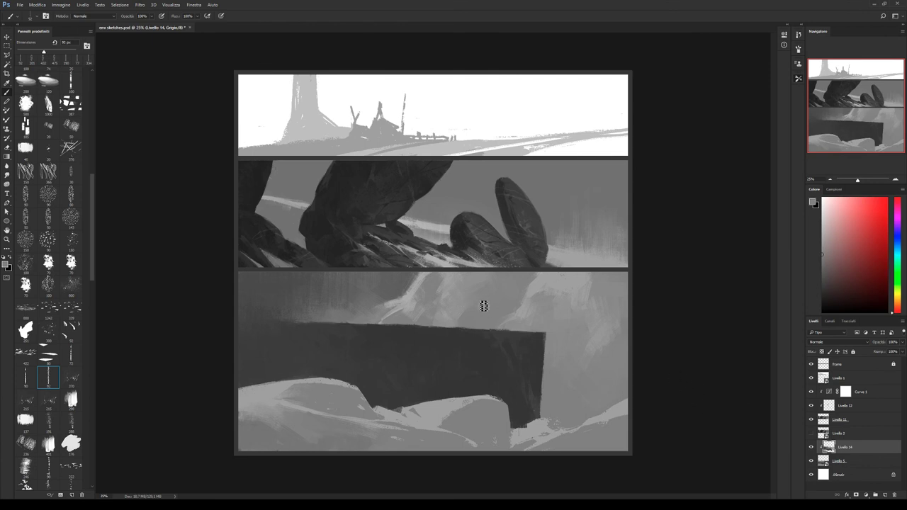
# Sample sky greys and brush a faint light mist stroke into the bottom sky with a 176 px textured tip.
pyautogui.keyDown('alt'); pyautogui.click(452, 311); pyautogui.keyUp('alt')
pyautogui.keyDown('alt'); pyautogui.click(376, 288); pyautogui.keyUp('alt')
pyautogui.press(']')
pyautogui.press(']')
pyautogui.press(']')
pyautogui.keyDown('alt'); pyautogui.click(372, 277); pyautogui.keyUp('alt')
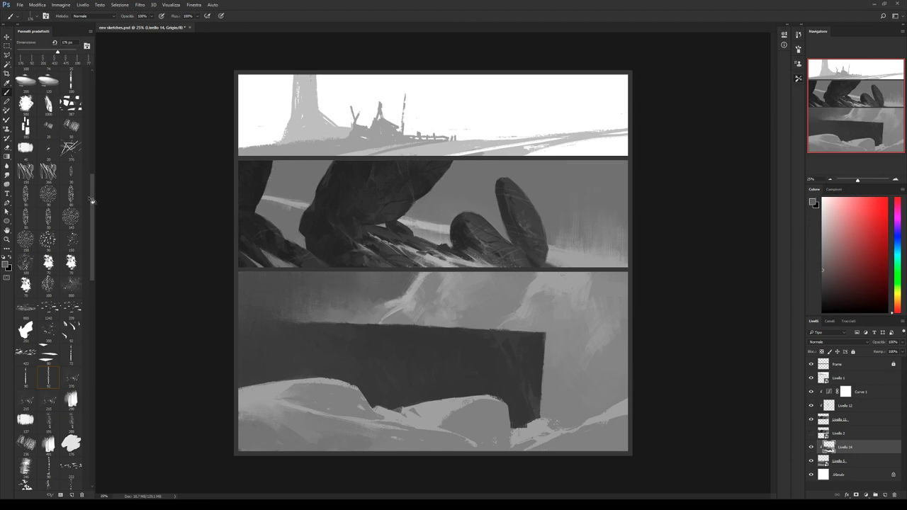
pyautogui.scroll(5, 58, 184)
pyautogui.scroll(5, 58, 184)
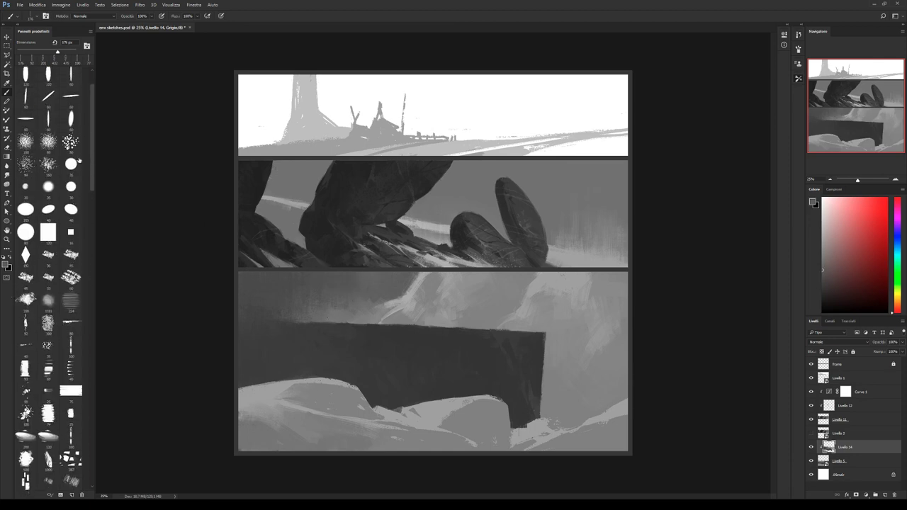
pyautogui.click(47, 165)
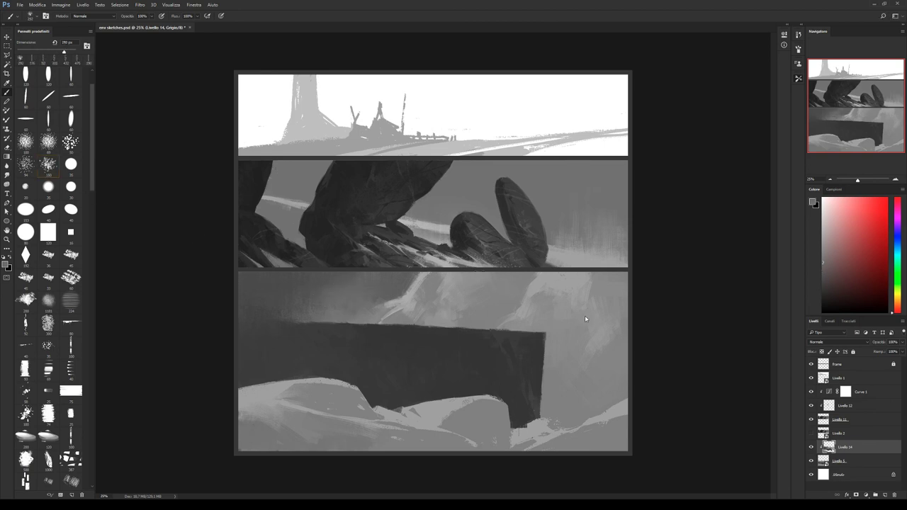
pyautogui.keyDown('alt'); pyautogui.click(424, 280); pyautogui.keyUp('alt')
pyautogui.moveTo(428, 274); pyautogui.dragTo(399, 309)
# Resample light and dark sky greys at 176 px, then add the empty Livello 15 layer.
pyautogui.keyDown('alt'); pyautogui.click(530, 285); pyautogui.keyUp('alt')
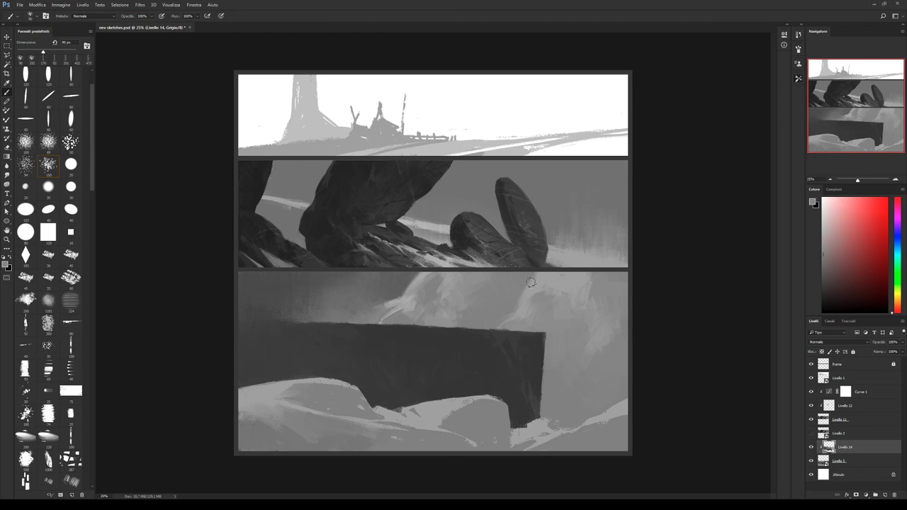
pyautogui.keyDown('alt'); pyautogui.click(519, 308); pyautogui.keyUp('alt')
pyautogui.keyDown('alt'); pyautogui.click(518, 286); pyautogui.keyUp('alt')
pyautogui.press('.')
pyautogui.keyDown('alt'); pyautogui.click(576, 309); pyautogui.keyUp('alt')
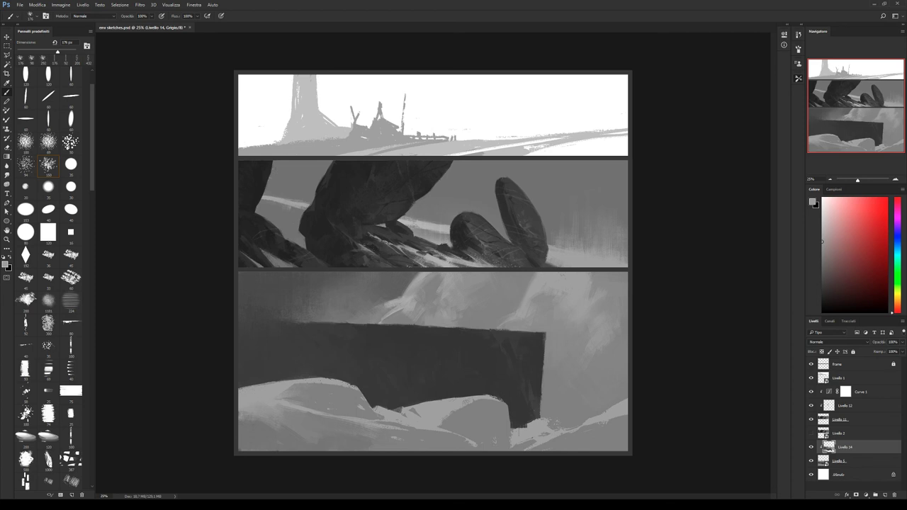
pyautogui.click(885, 495)
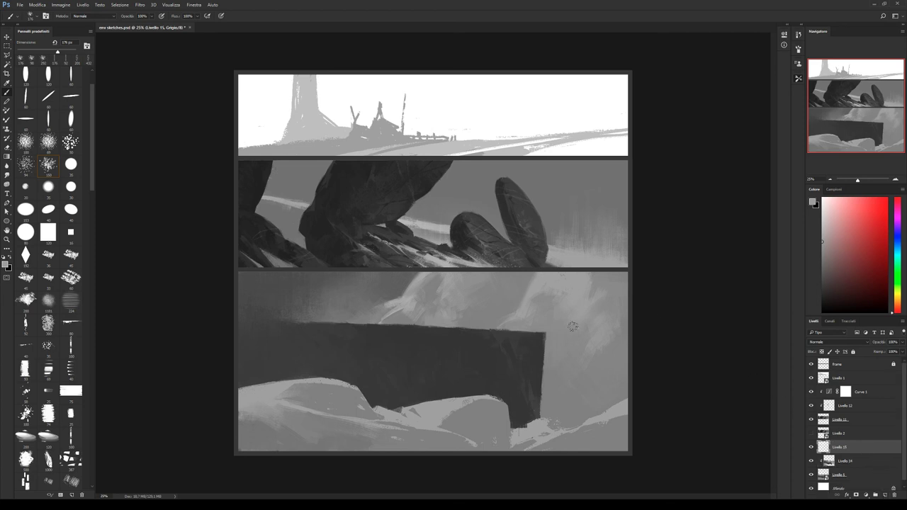
# Paint a light diagonal streak rising above the dark slab, undoing a stray dark smudge.
pyautogui.click(822, 225)
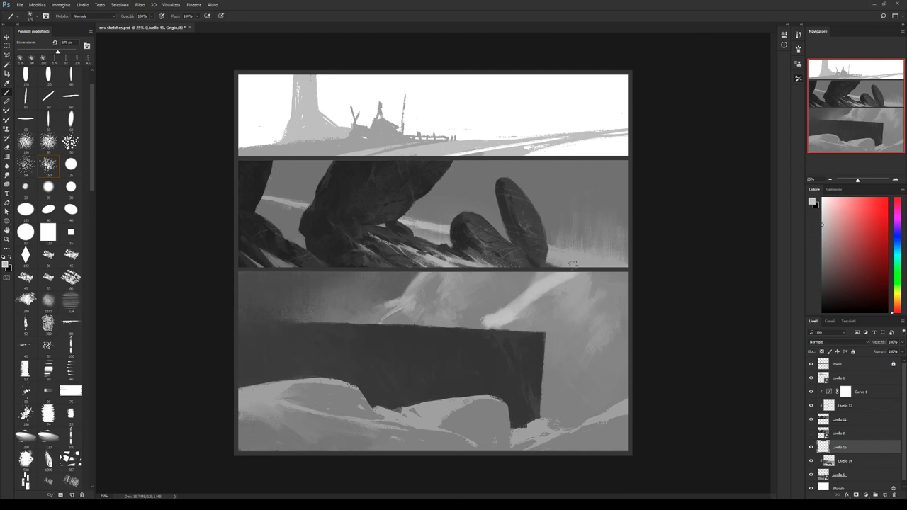
pyautogui.moveTo(503, 317); pyautogui.dragTo(530, 293)
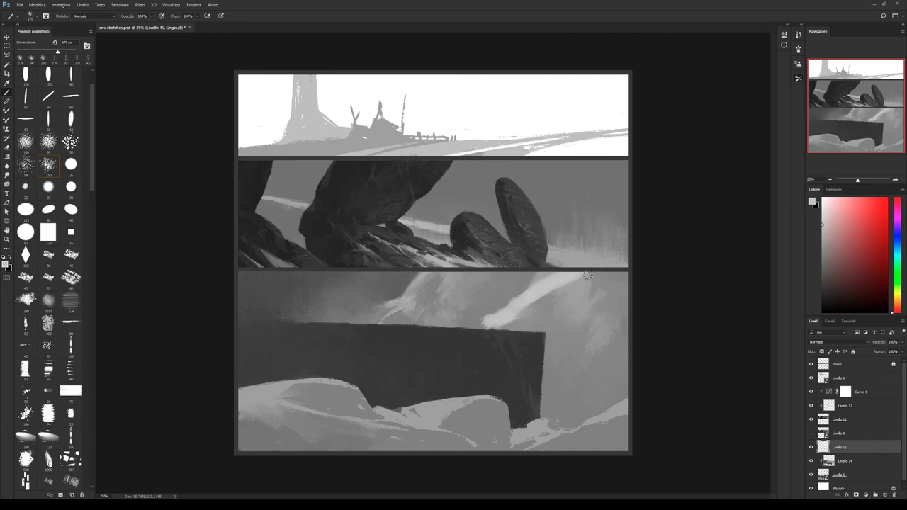
pyautogui.keyDown('alt'); pyautogui.click(517, 298); pyautogui.keyUp('alt')
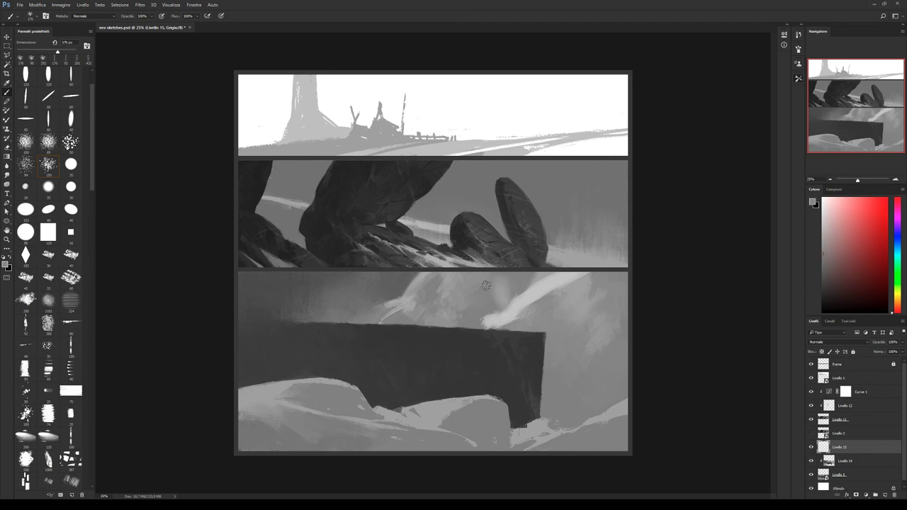
pyautogui.keyDown('alt'); pyautogui.click(505, 297); pyautogui.keyUp('alt')
pyautogui.moveTo(487, 289); pyautogui.dragTo(497, 273)
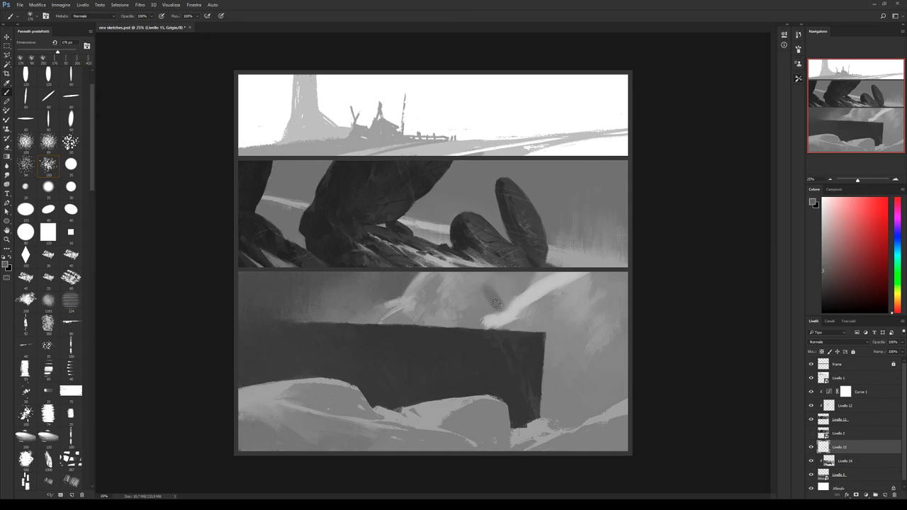
pyautogui.hotkey('ctrl', 'z')
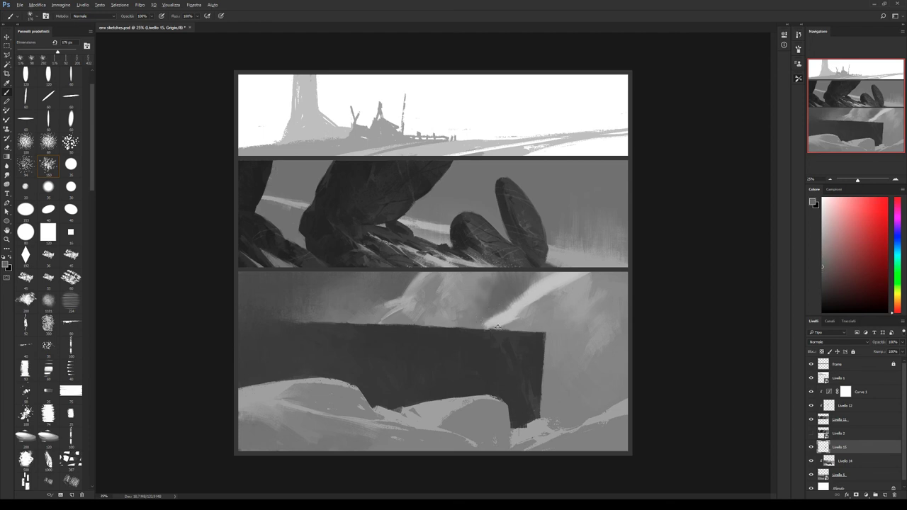
# Erase and rework the streak with resampled greys at a 94 px brush size.
pyautogui.keyDown('alt'); pyautogui.click(488, 322); pyautogui.keyUp('alt')
pyautogui.press('e')
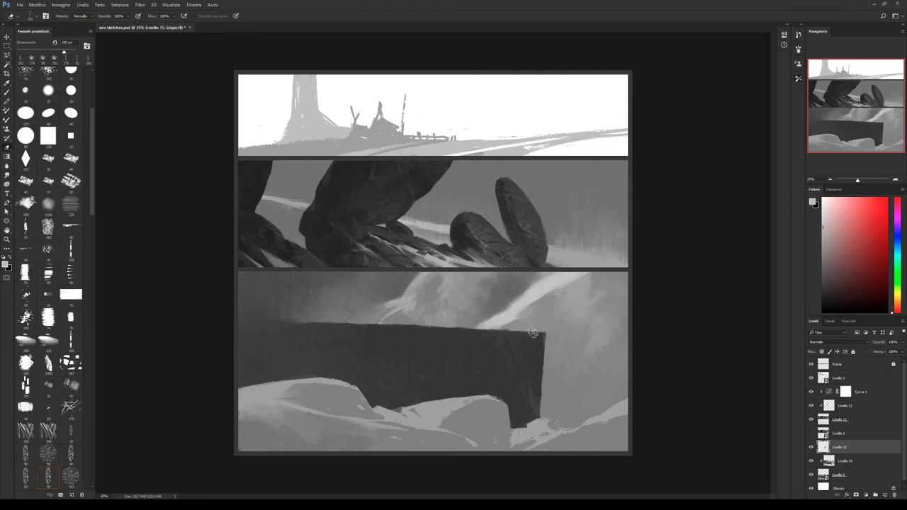
pyautogui.press('b')
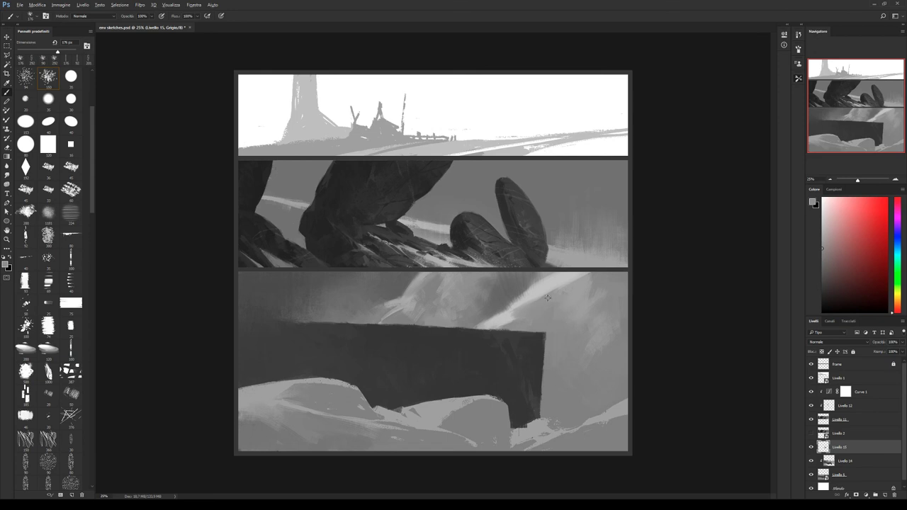
pyautogui.keyDown('alt'); pyautogui.click(502, 325); pyautogui.keyUp('alt')
pyautogui.press('[')
pyautogui.press('[')
pyautogui.press('[')
pyautogui.keyDown('alt'); pyautogui.click(505, 306); pyautogui.keyUp('alt')
pyautogui.keyDown('alt'); pyautogui.click(540, 287); pyautogui.keyUp('alt')
pyautogui.keyDown('alt'); pyautogui.click(550, 277); pyautogui.keyUp('alt')
# Resample greys along the bottom panel's light edge, show Livello 15, and add Livello 16.
pyautogui.keyDown('alt'); pyautogui.click(541, 277); pyautogui.keyUp('alt')
pyautogui.keyDown('alt'); pyautogui.click(506, 300); pyautogui.keyUp('alt')
pyautogui.keyDown('alt'); pyautogui.click(548, 284); pyautogui.keyUp('alt')
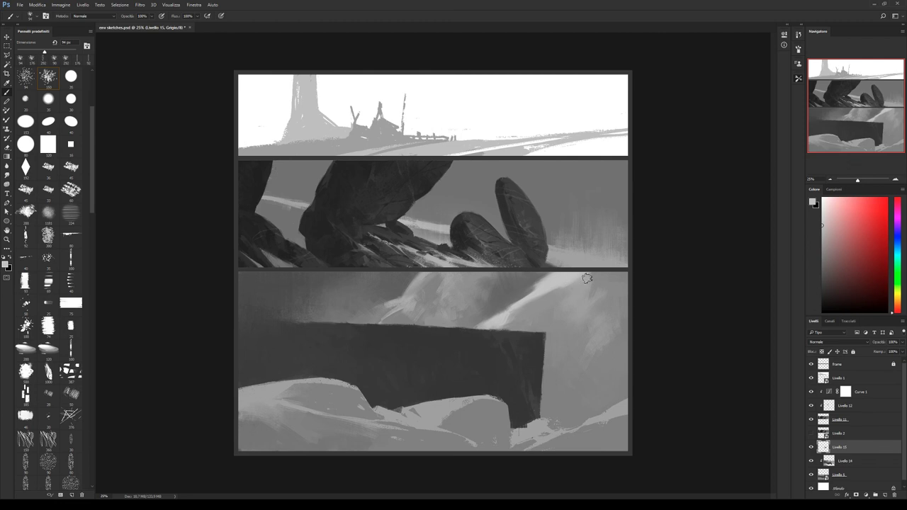
pyautogui.keyDown('alt'); pyautogui.click(546, 314); pyautogui.keyUp('alt')
pyautogui.keyDown('alt'); pyautogui.click(570, 281); pyautogui.keyUp('alt')
pyautogui.keyDown('alt'); pyautogui.click(538, 316); pyautogui.keyUp('alt')
pyautogui.click(811, 447)
pyautogui.click(883, 494)
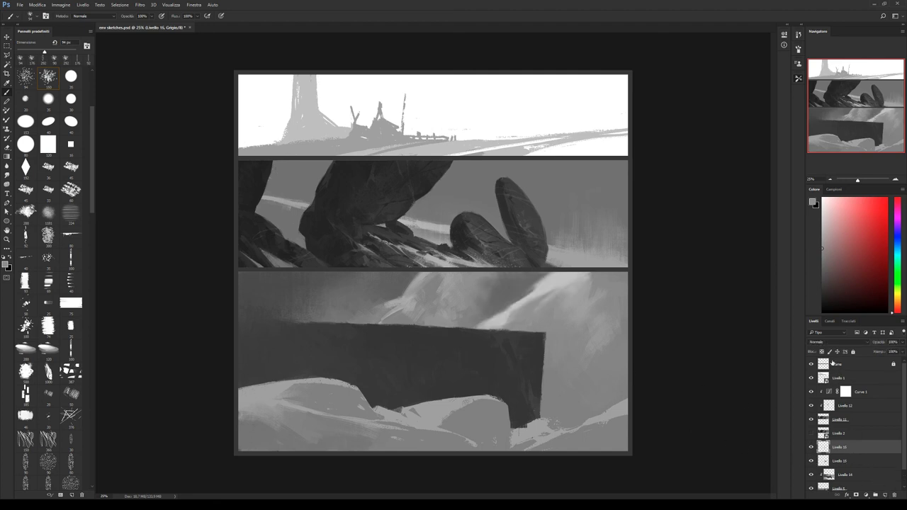
# Darken part of the streak with a 231 px brush and clip Livello 16 onto the streak layer.
pyautogui.scroll(-2, 828, 346)
pyautogui.press(']')
pyautogui.press(']')
pyautogui.press(']')
pyautogui.moveTo(566, 284)
pyautogui.mouseDown()
pyautogui.moveTo(581, 274)
pyautogui.moveTo(554, 287)
pyautogui.mouseUp()
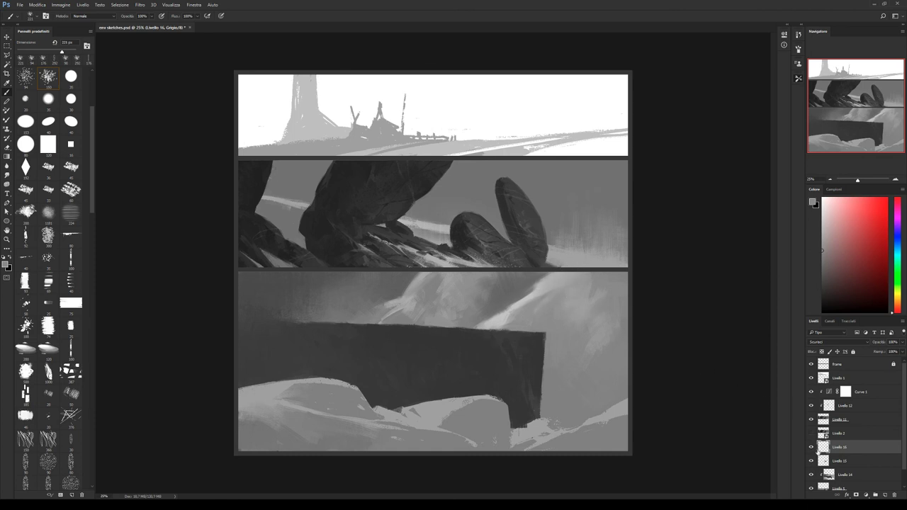
pyautogui.keyDown('alt'); pyautogui.click(841, 451); pyautogui.keyUp('alt')
pyautogui.click(811, 447)
pyautogui.press('e')
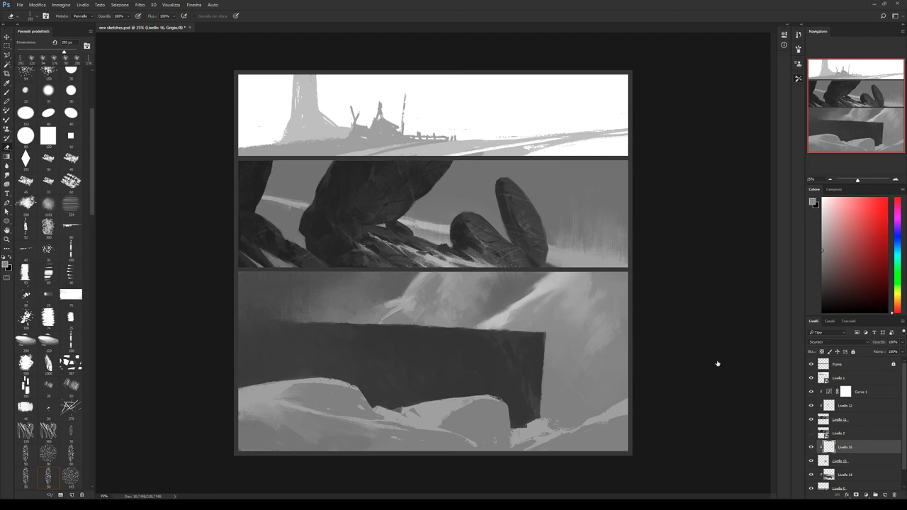
# Merge Livello 15 and 16 and clip the merged streak layer to Livello 14.
pyautogui.keyDown('shift'); pyautogui.click(851, 462); pyautogui.keyUp('shift')
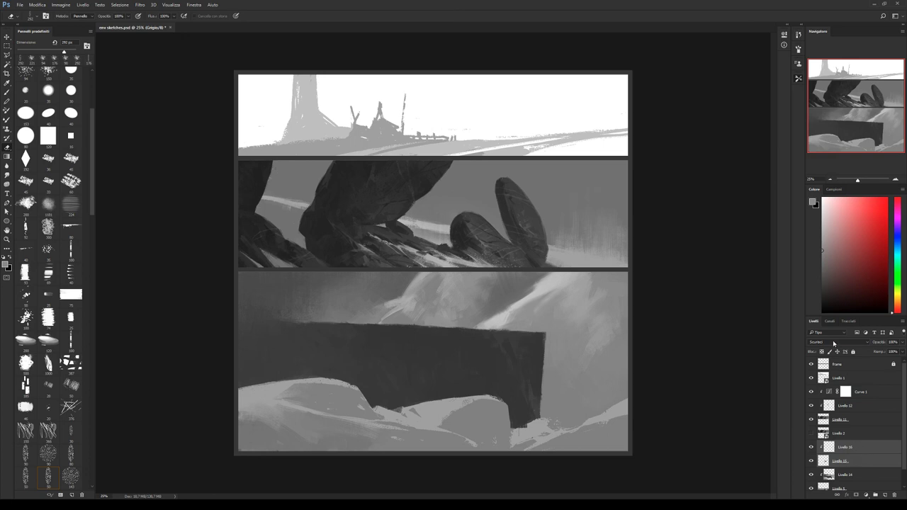
pyautogui.hotkey('ctrl', 'e')
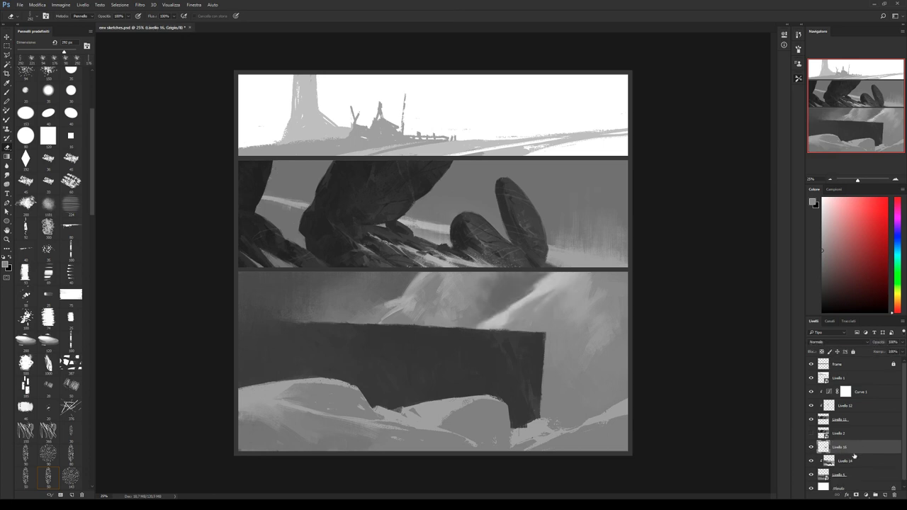
pyautogui.keyDown('alt'); pyautogui.click(854, 451); pyautogui.keyUp('alt')
pyautogui.press('b')
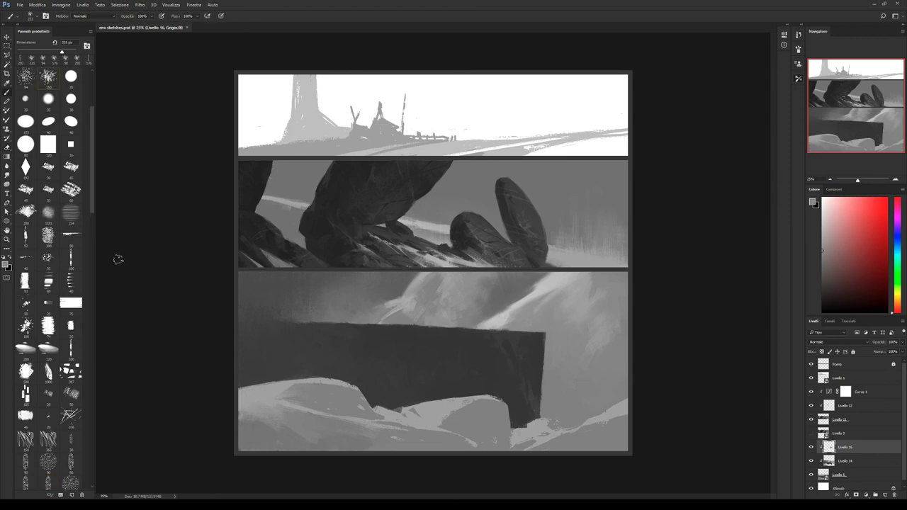
# Choose a different 90 px textured brush tip and toggle Livello 16 to check its effect.
pyautogui.scroll(-3, 92, 202)
pyautogui.scroll(-3, 77, 332)
pyautogui.scroll(-3, 77, 333)
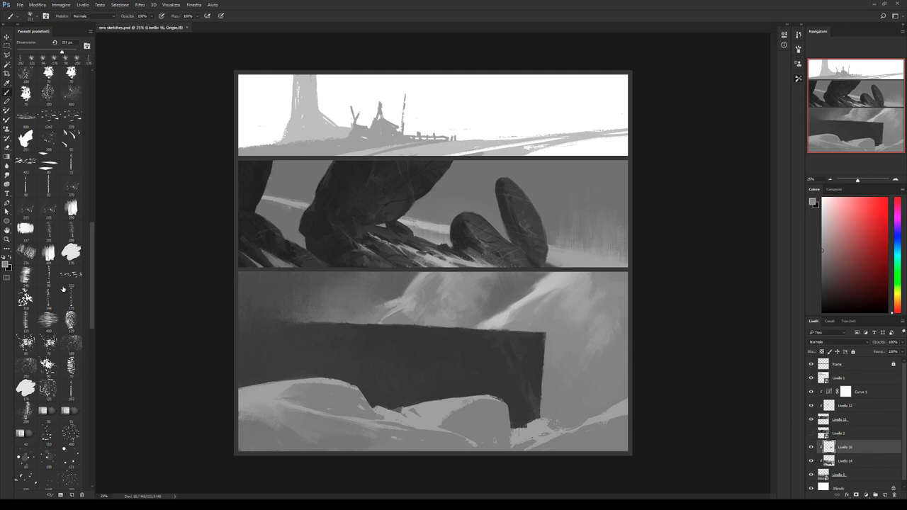
pyautogui.click(51, 185)
pyautogui.click(811, 447)
pyautogui.press('e')
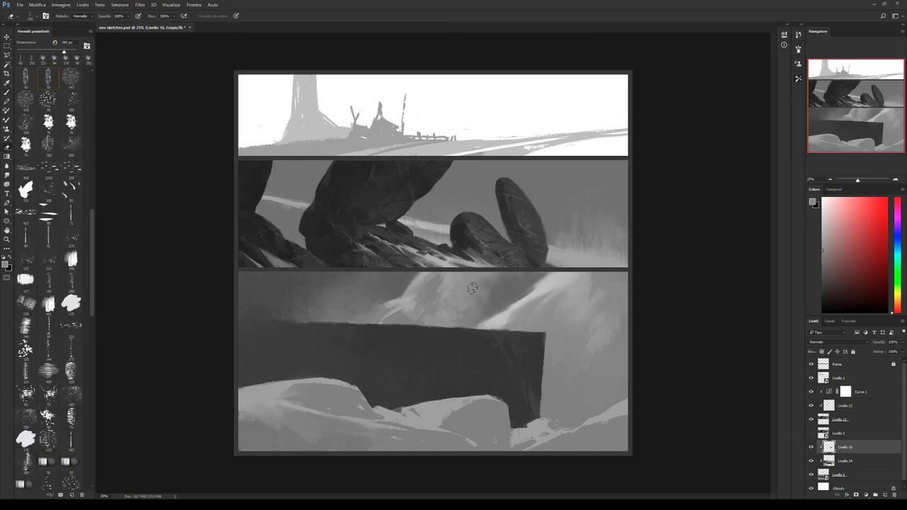
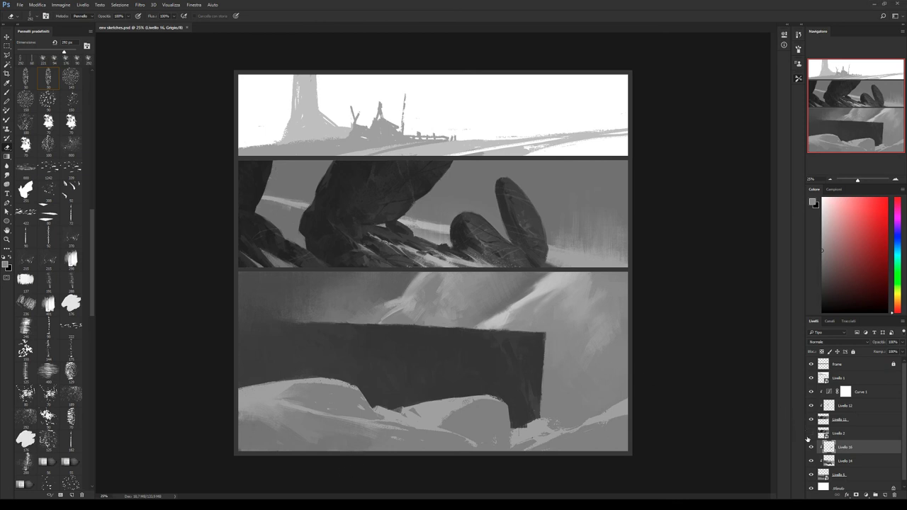
# Merge Livello 14 into Livello 16 after comparing with the slab hidden.
pyautogui.click(811, 449)
pyautogui.click(812, 449)
pyautogui.keyDown('shift'); pyautogui.click(849, 461); pyautogui.keyUp('shift')
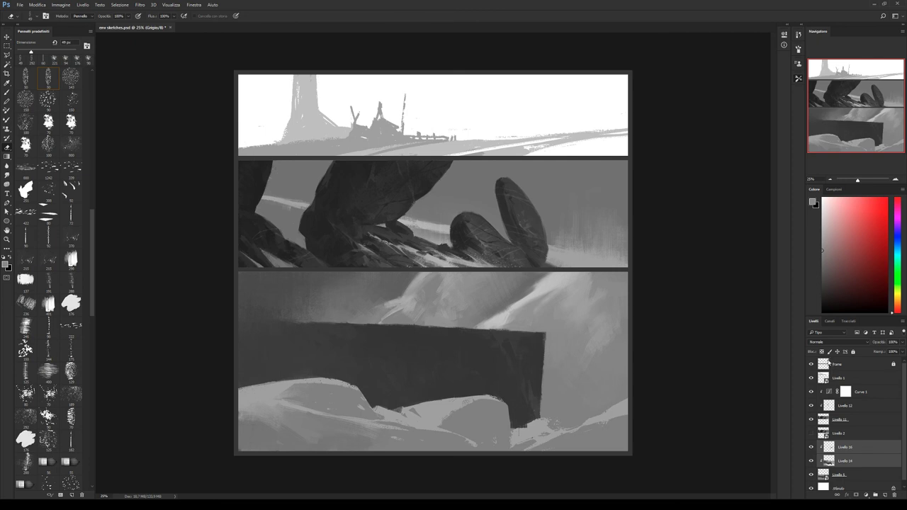
pyautogui.hotkey('ctrl', 'e')
# Paint a dark sampled-grey mark on the slab's top edge, then duplicate the layer and add a new one.
pyautogui.press('b')
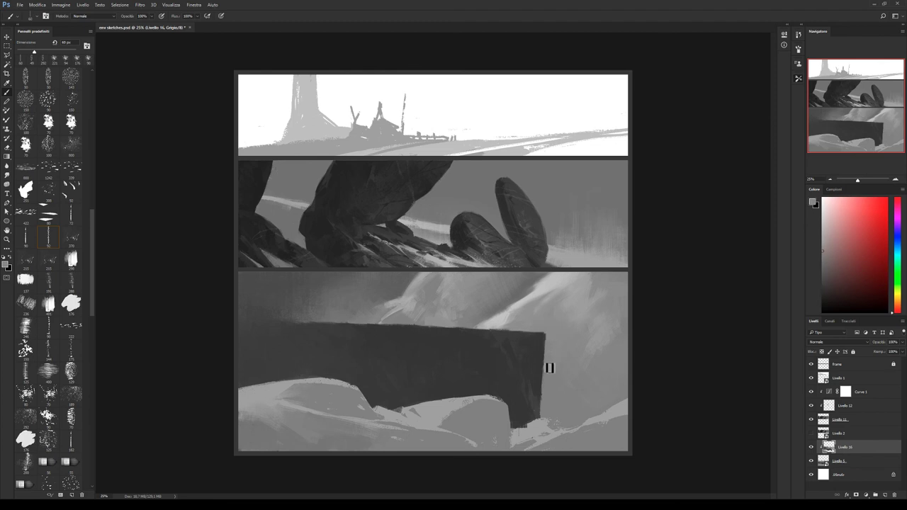
pyautogui.keyDown('alt'); pyautogui.click(295, 328); pyautogui.keyUp('alt')
pyautogui.moveTo(299, 320); pyautogui.dragTo(311, 319)
pyautogui.click(885, 495)
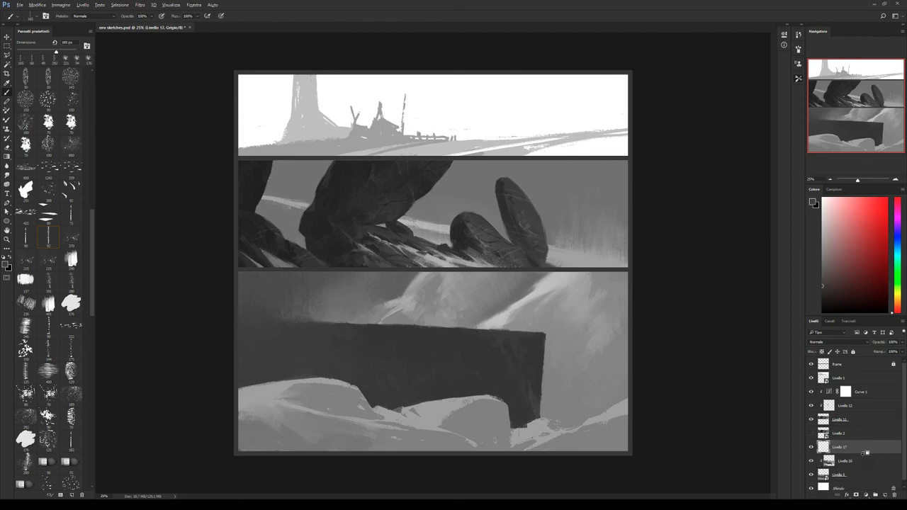
# Lasso a selection around the slab along its right and top edges.
pyautogui.press('l')
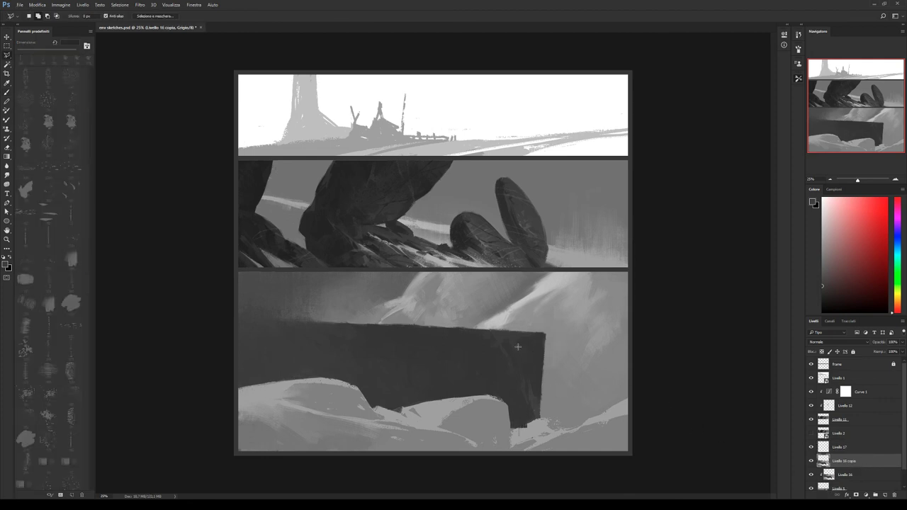
pyautogui.moveTo(545, 363)
pyautogui.mouseDown()
pyautogui.moveTo(546, 333)
pyautogui.moveTo(247, 314)
pyautogui.moveTo(245, 420)
pyautogui.moveTo(489, 440)
pyautogui.moveTo(285, 383)
pyautogui.moveTo(340, 379)
pyautogui.moveTo(327, 378)
pyautogui.mouseUp()
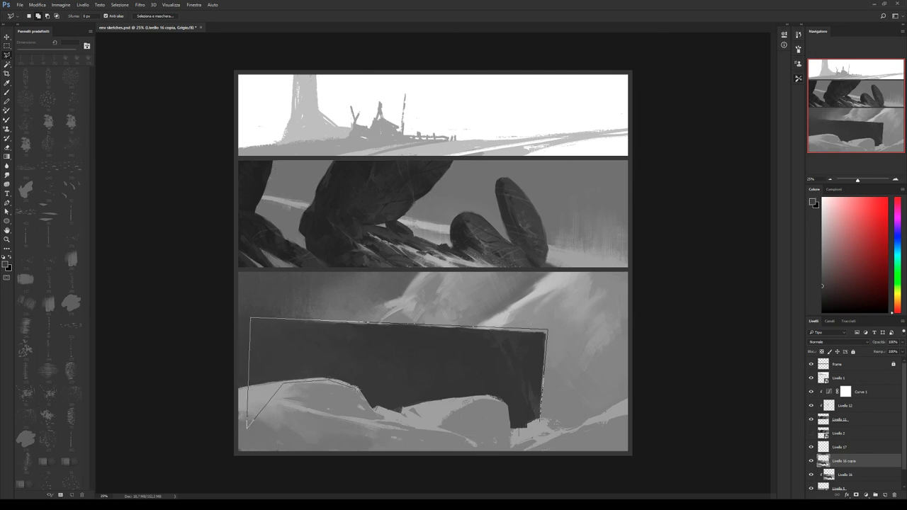
pyautogui.moveTo(407, 409); pyautogui.dragTo(476, 398)
pyautogui.moveTo(539, 421); pyautogui.dragTo(540, 424)
# Fill the selection with a full-strength black-to-white gradient, deselect, and set the layer to 60% opacity.
pyautogui.press('g')
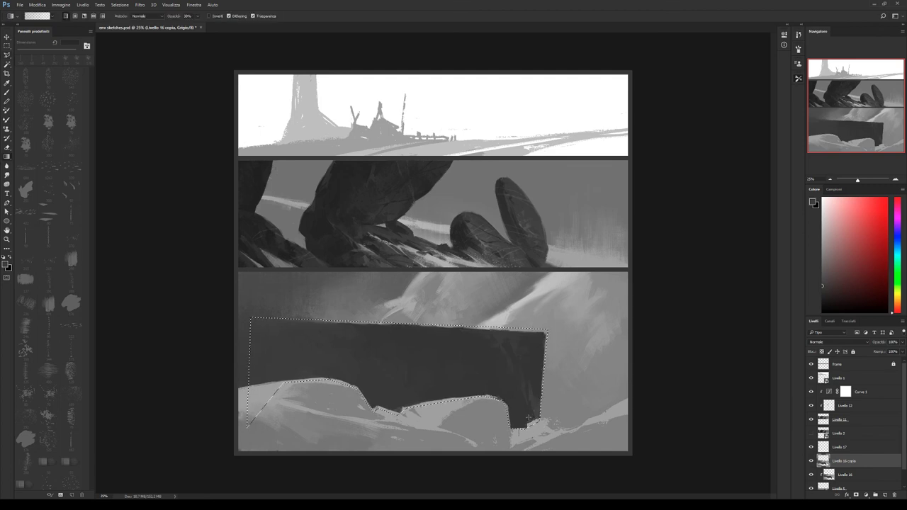
pyautogui.press('d')
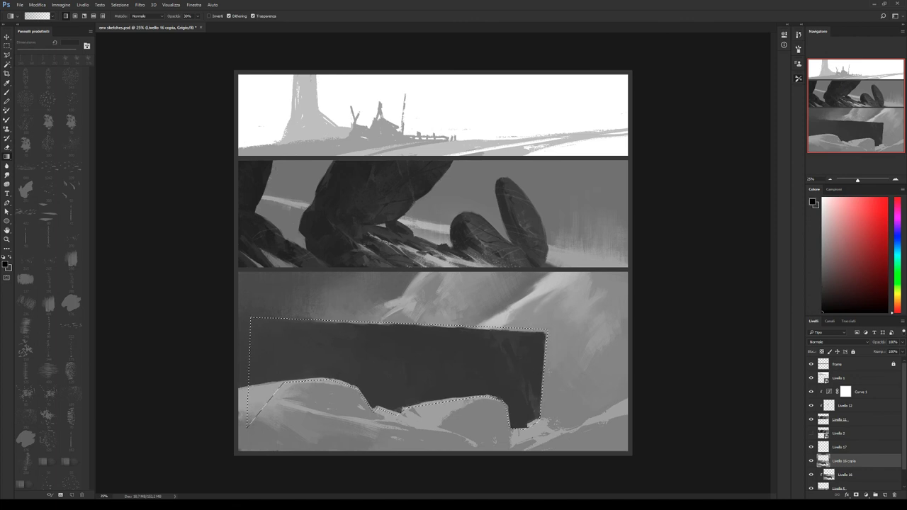
pyautogui.moveTo(544, 375); pyautogui.dragTo(267, 362)
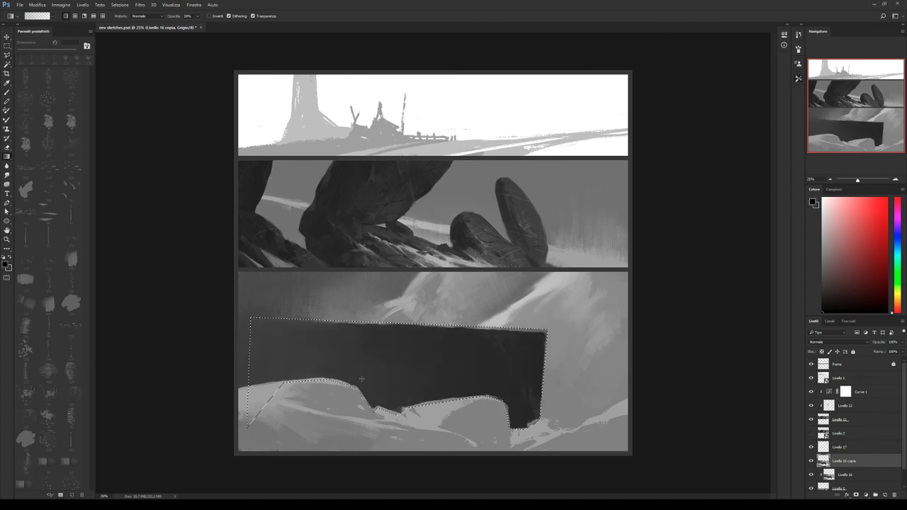
pyautogui.hotkey('ctrl', 'z')
pyautogui.press('0')
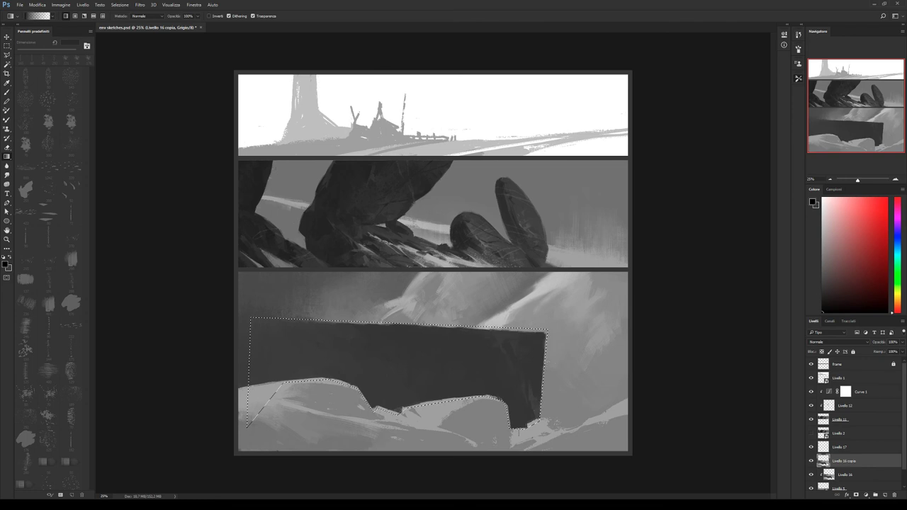
pyautogui.moveTo(468, 376)
pyautogui.mouseDown()
pyautogui.moveTo(551, 375)
pyautogui.moveTo(284, 375)
pyautogui.mouseUp()
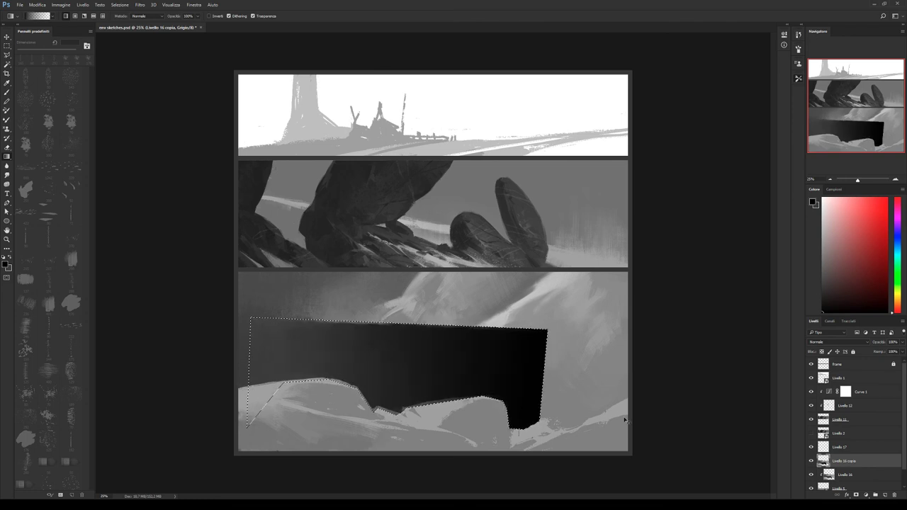
pyautogui.hotkey('ctrl', 'd')
pyautogui.press('v')
pyautogui.press('6')
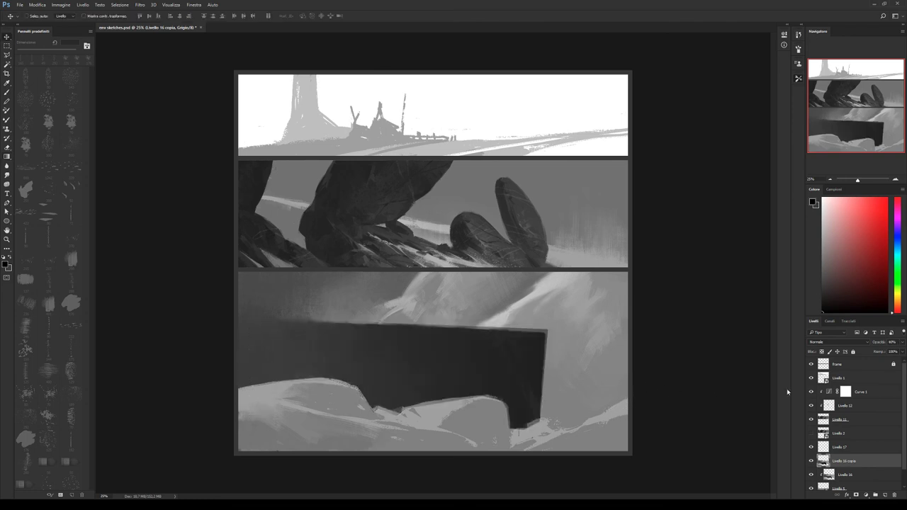
# Fill the slab selection on Livello 17 with a dark gradient, blended as Overlay at about 20% opacity.
pyautogui.hotkey('shift', 'alt', 'o')
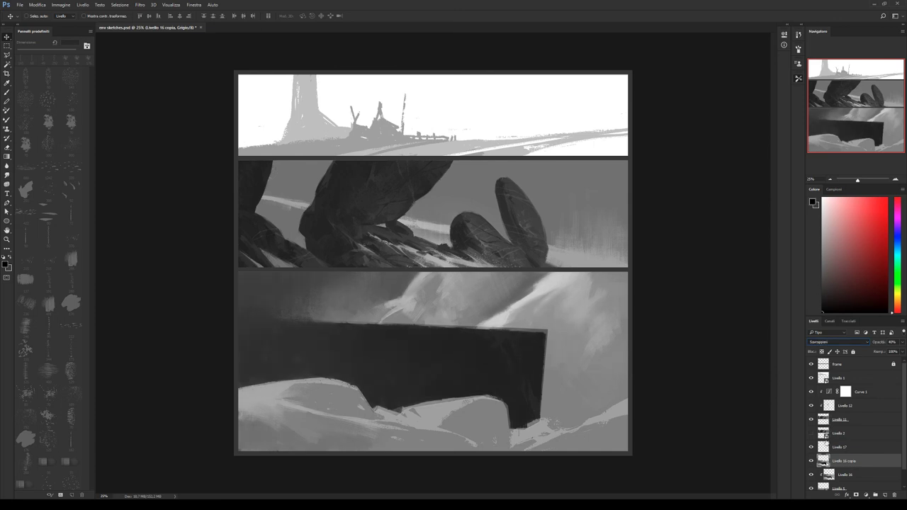
pyautogui.hotkey('ctrl', 'alt', 'z')
pyautogui.hotkey('ctrl', 'alt', 'z')
pyautogui.hotkey('ctrl', 'alt', 'z')
pyautogui.hotkey('ctrl', 'alt', 'z')
pyautogui.hotkey('ctrl', 'alt', 'z')
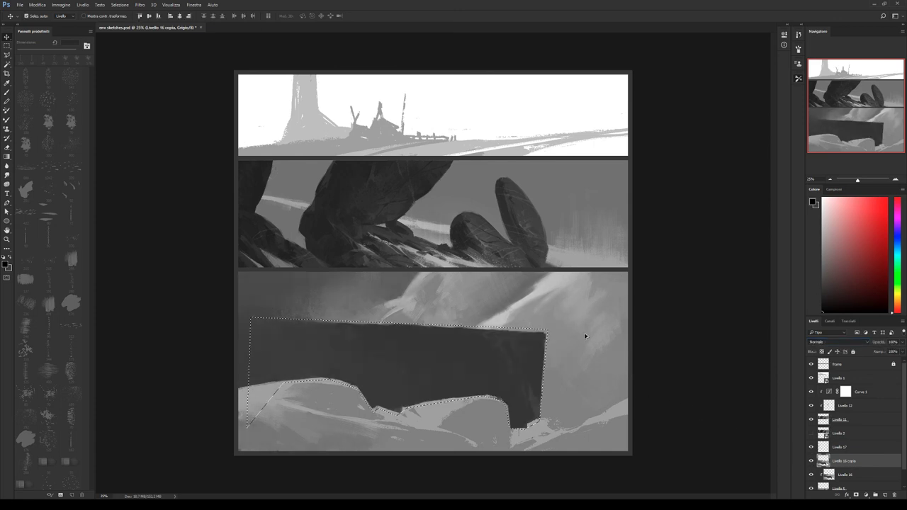
pyautogui.click(839, 447)
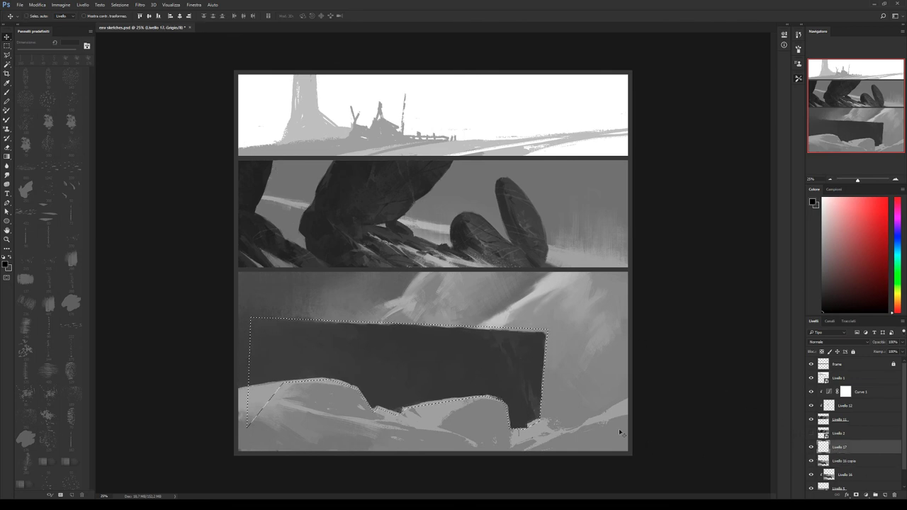
pyautogui.press('g')
pyautogui.moveTo(264, 362); pyautogui.dragTo(425, 363)
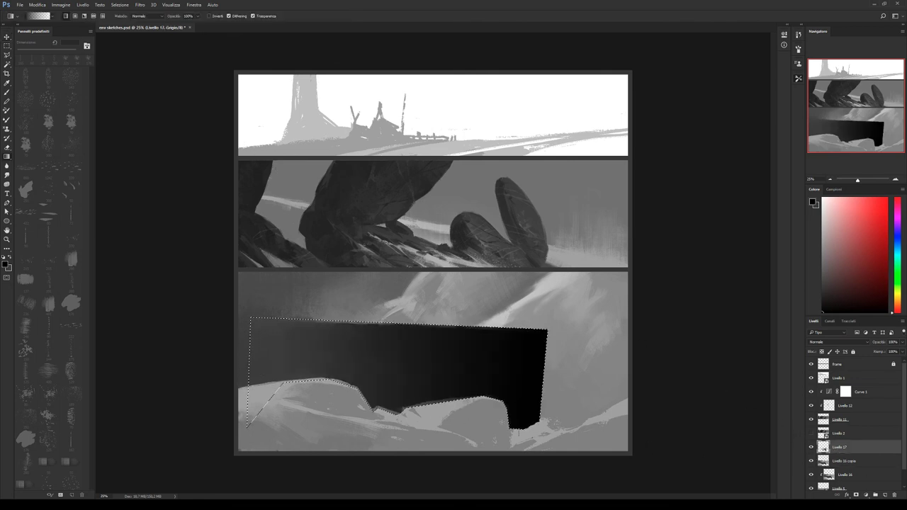
pyautogui.hotkey('ctrl', 'd')
pyautogui.hotkey('shift', 'alt', 'o')
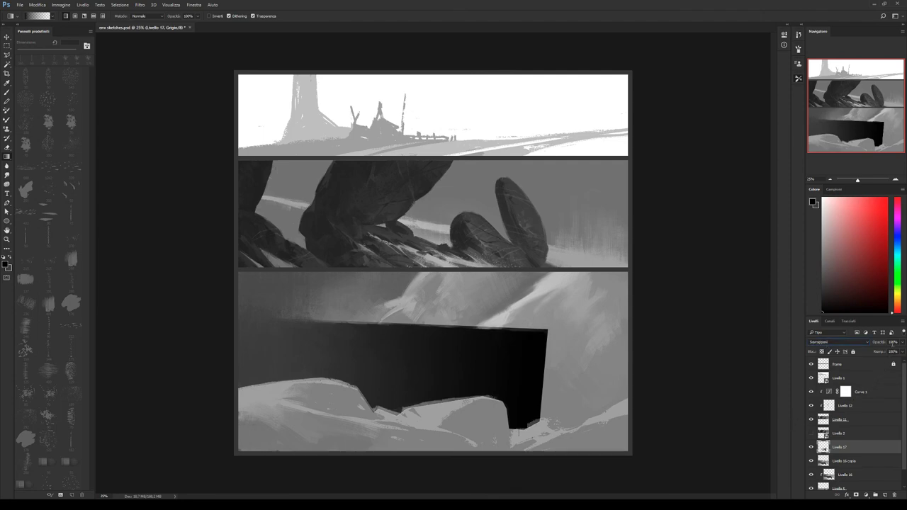
pyautogui.press('5')
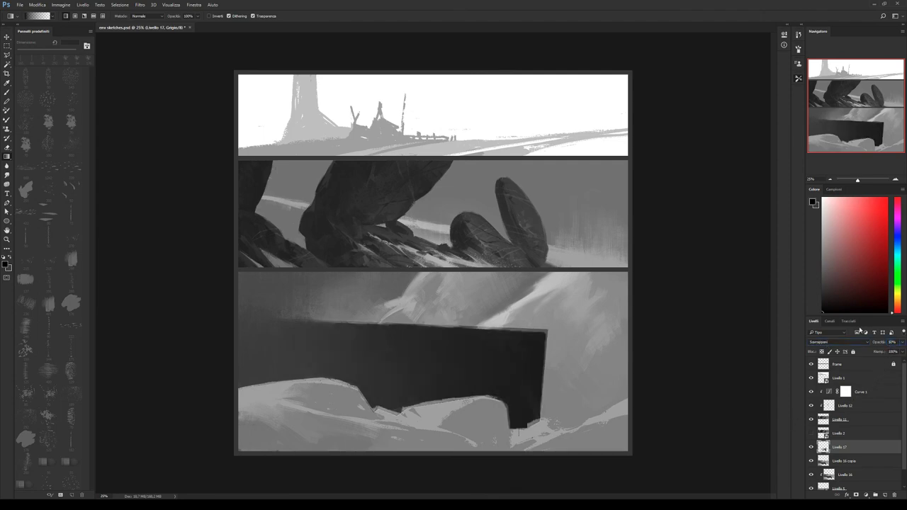
pyautogui.press('2')
pyautogui.press('v')
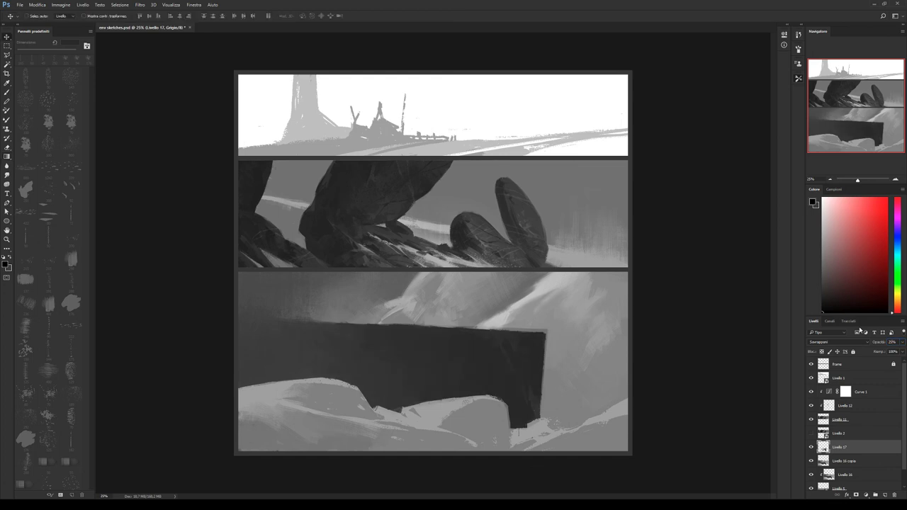
pyautogui.press('b')
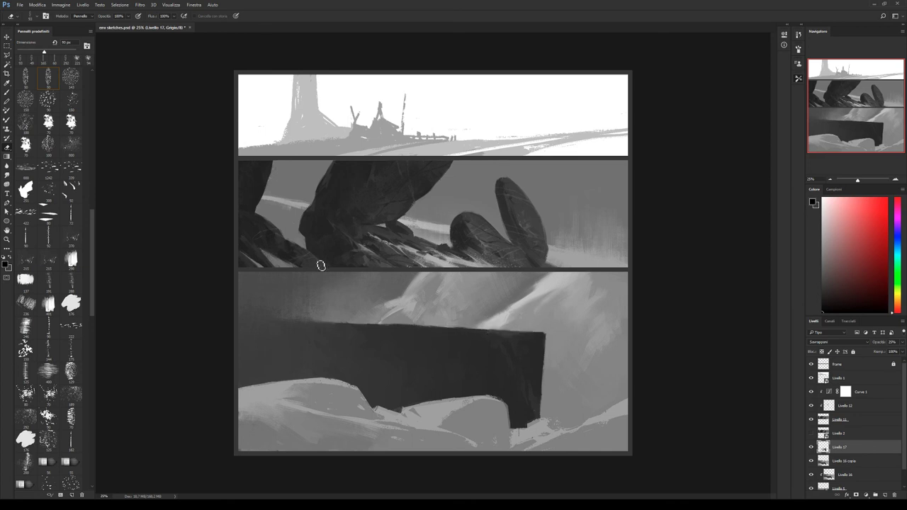
# Switch to a 22 px brush preset and merge Livello 16 copia into Livello 17.
pyautogui.click(45, 241)
pyautogui.press('[')
pyautogui.press('[')
pyautogui.press('[')
pyautogui.click(811, 447)
pyautogui.keyDown('shift'); pyautogui.click(837, 459); pyautogui.keyUp('shift')
pyautogui.hotkey('ctrl', 'e')
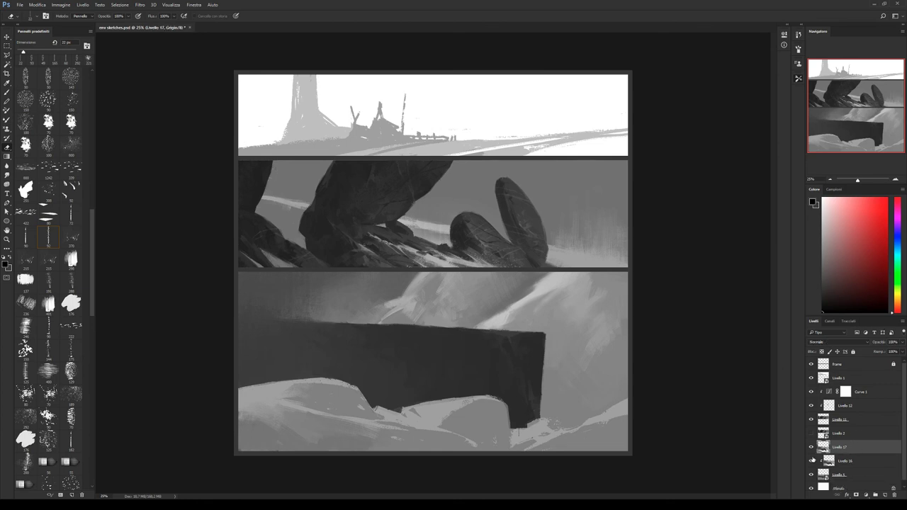
# Toggle Livello 17 on and off to compare, then duplicate and delete a Livello 16 copy.
pyautogui.click(811, 449)
pyautogui.click(811, 448)
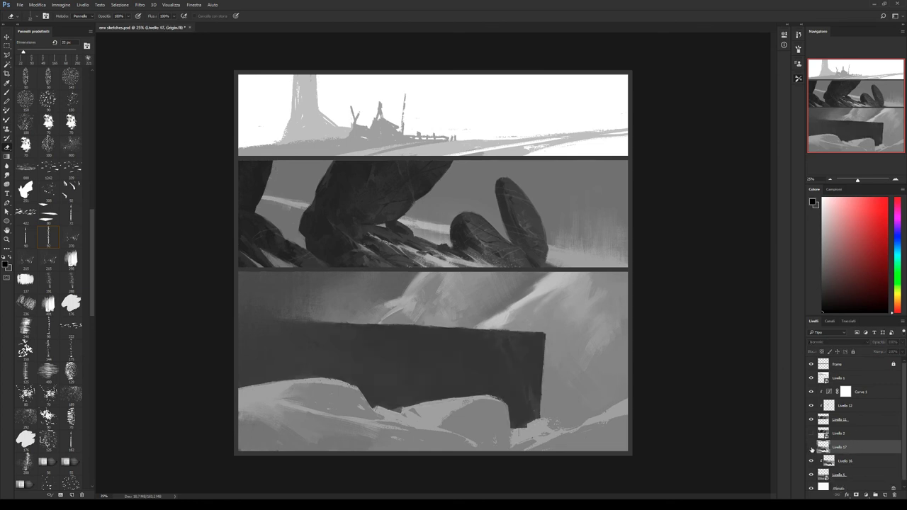
pyautogui.click(811, 461)
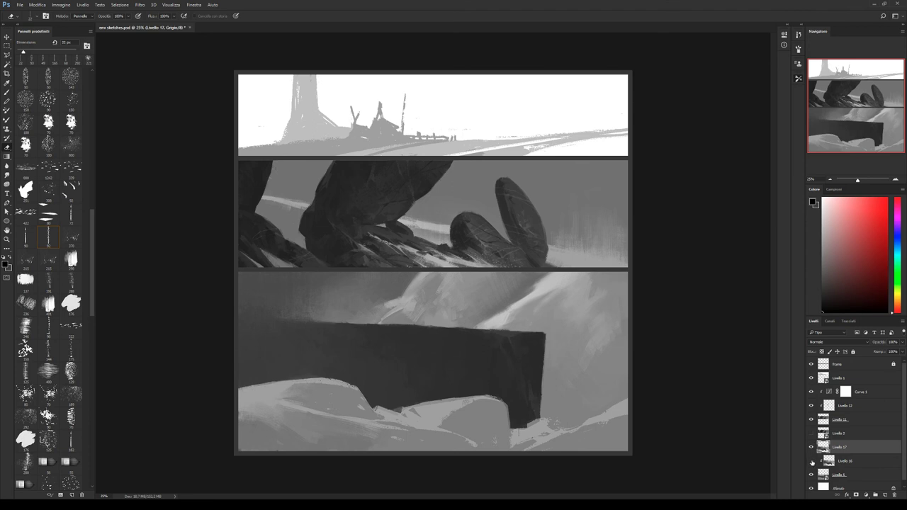
pyautogui.click(812, 448)
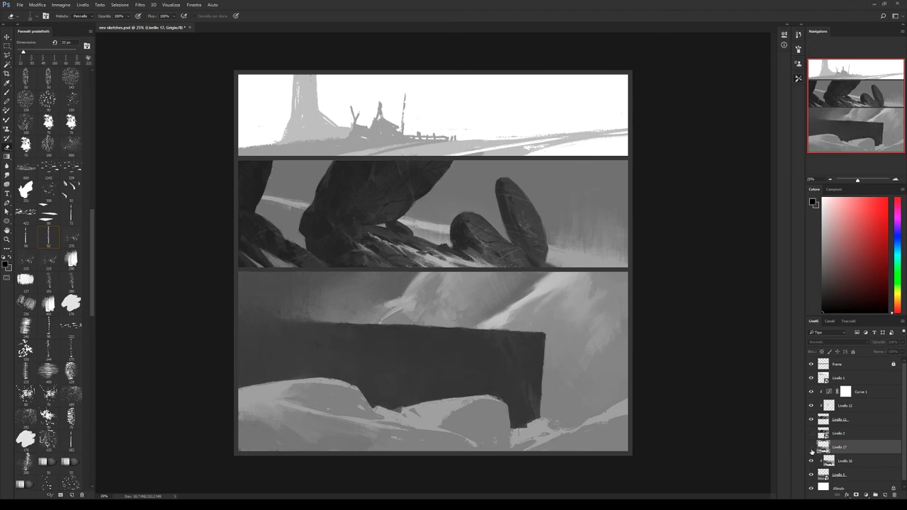
pyautogui.click(811, 447)
pyautogui.moveTo(740, 421); pyautogui.dragTo(713, 403)
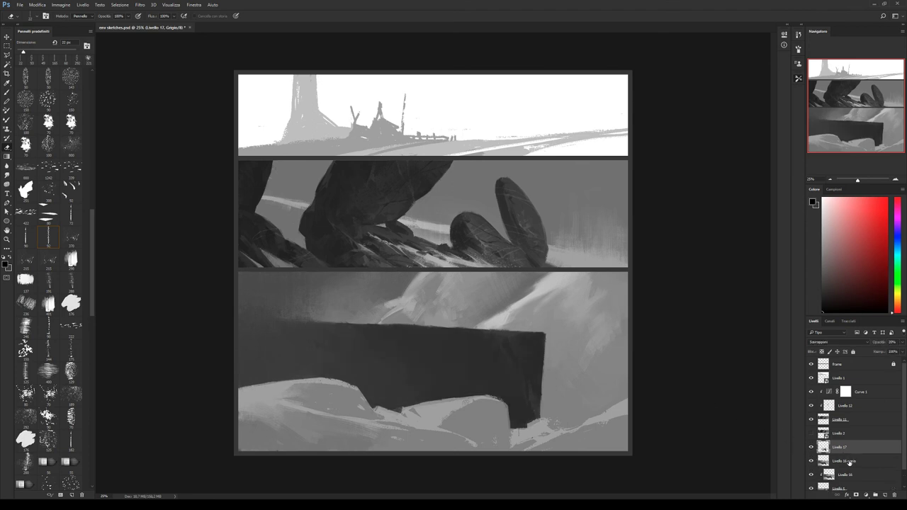
pyautogui.click(849, 462)
pyautogui.click(893, 494)
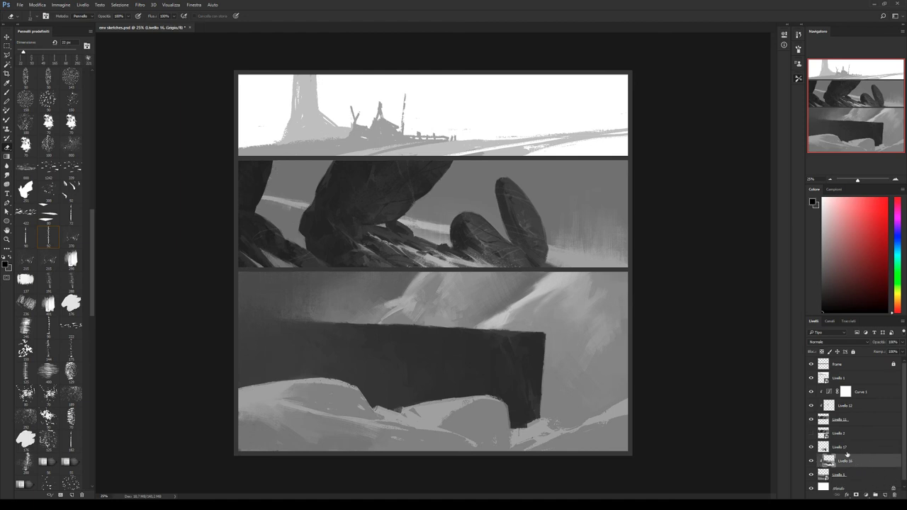
# Clip Livello 17 to Livello 16 and merge the two into a single layer.
pyautogui.keyDown('alt'); pyautogui.click(818, 453); pyautogui.keyUp('alt')
pyautogui.click(811, 447)
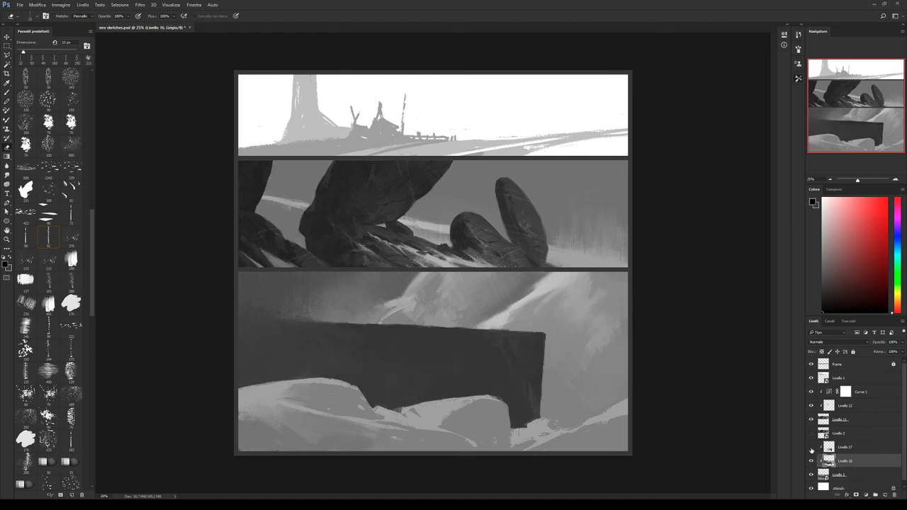
pyautogui.keyDown('shift'); pyautogui.click(852, 450); pyautogui.keyUp('shift')
pyautogui.hotkey('ctrl', 'e')
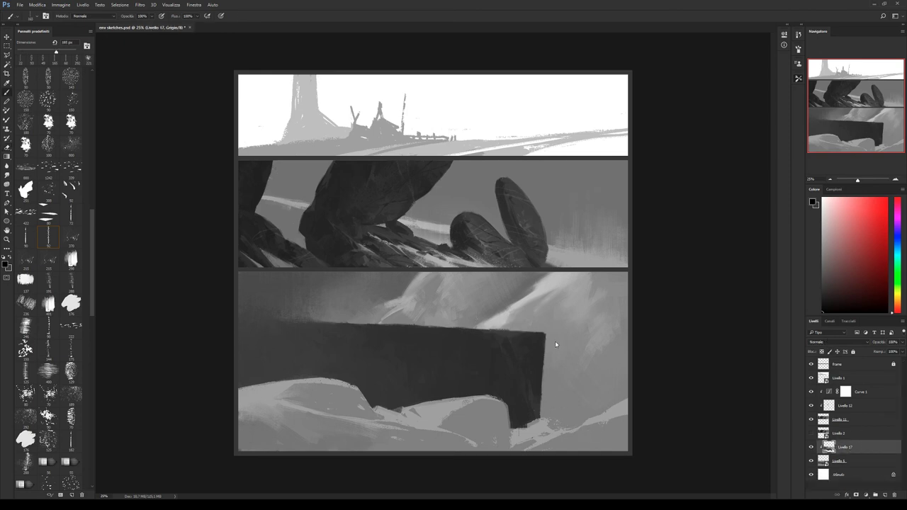
# Sample greys from the slab and paint its surface with a 62 px brush.
pyautogui.keyDown('alt'); pyautogui.click(502, 336); pyautogui.keyUp('alt')
pyautogui.keyDown('alt'); pyautogui.click(506, 354); pyautogui.keyUp('alt')
pyautogui.keyDown('alt'); pyautogui.click(510, 340); pyautogui.keyUp('alt')
pyautogui.press(']')
pyautogui.press(']')
pyautogui.press(']')
pyautogui.keyDown('alt'); pyautogui.click(501, 337); pyautogui.keyUp('alt')
pyautogui.keyDown('alt'); pyautogui.click(513, 350); pyautogui.keyUp('alt')
pyautogui.keyDown('alt'); pyautogui.click(504, 337); pyautogui.keyUp('alt')
# Enlarge the brush to about 86 px and paint lighter highlight greys on the slab.
pyautogui.press(']')
pyautogui.press(']')
pyautogui.press(']')
pyautogui.keyDown('alt'); pyautogui.click(517, 377); pyautogui.keyUp('alt')
pyautogui.keyDown('alt'); pyautogui.click(549, 389); pyautogui.keyUp('alt')
pyautogui.scroll(5, 91, 204)
pyautogui.scroll(3, 94, 170)
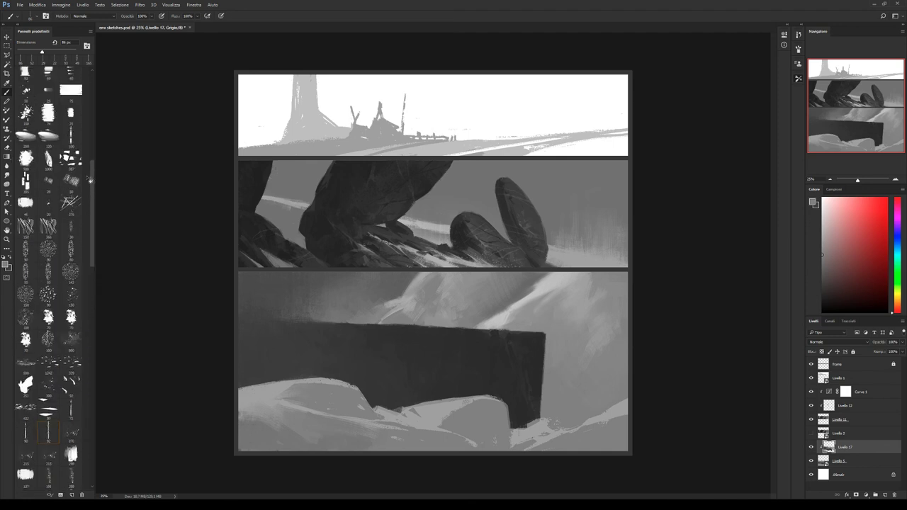
# Choose a 150 px brush and paint light grey over the slab's lower edge.
pyautogui.moveTo(93, 186); pyautogui.dragTo(90, 128)
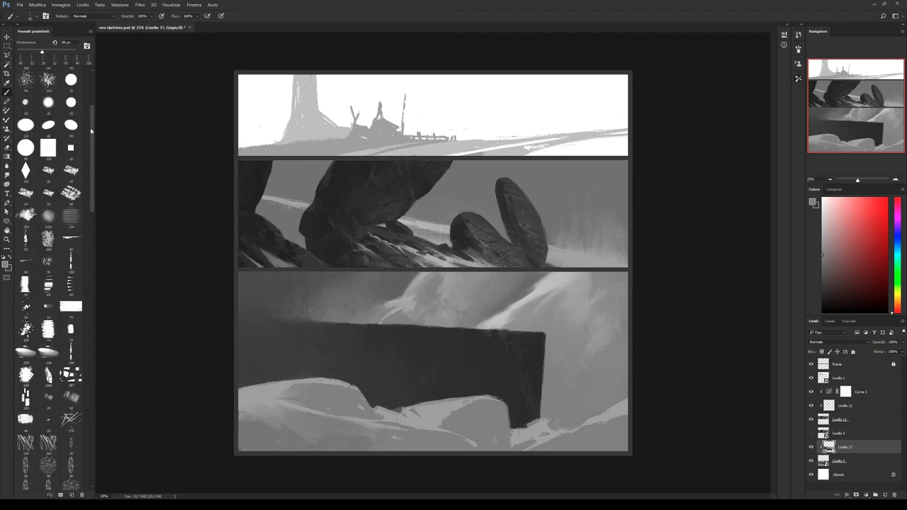
pyautogui.click(49, 86)
pyautogui.keyDown('alt'); pyautogui.click(503, 316); pyautogui.keyUp('alt')
pyautogui.moveTo(426, 407); pyautogui.dragTo(491, 402)
# On a new layer clipped to the slab, brighten its lower edge and darken the rock below.
pyautogui.click(884, 493)
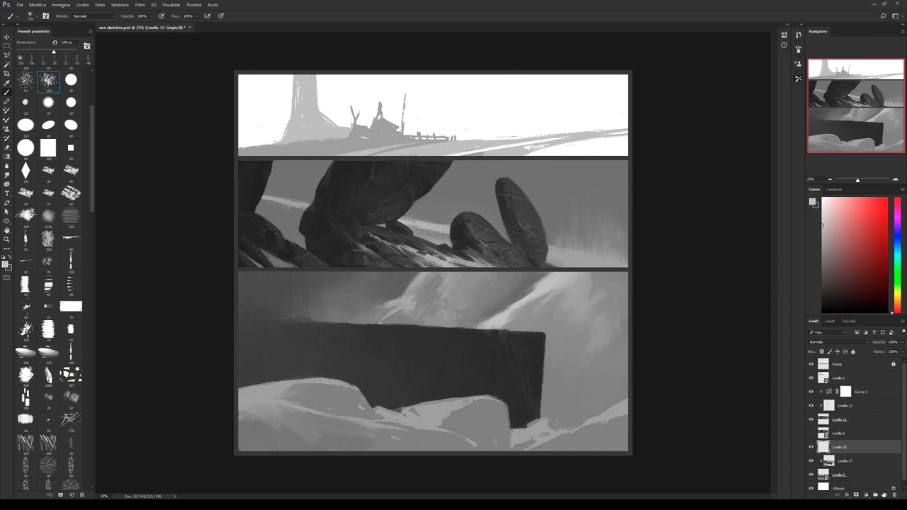
pyautogui.keyDown('alt'); pyautogui.click(853, 451); pyautogui.keyUp('alt')
pyautogui.moveTo(427, 408)
pyautogui.mouseDown()
pyautogui.moveTo(496, 400)
pyautogui.moveTo(451, 427)
pyautogui.moveTo(478, 436)
pyautogui.moveTo(496, 403)
pyautogui.moveTo(486, 438)
pyautogui.moveTo(499, 447)
pyautogui.mouseUp()
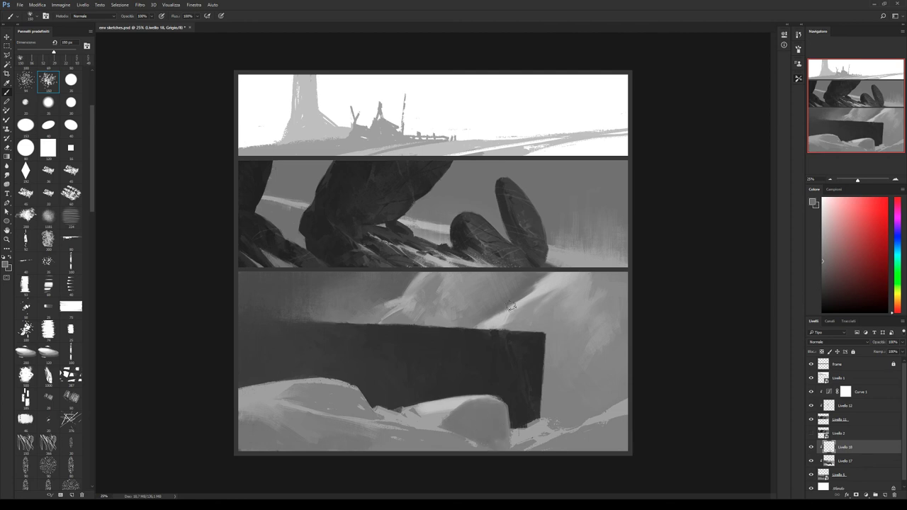
pyautogui.moveTo(454, 420); pyautogui.dragTo(488, 435)
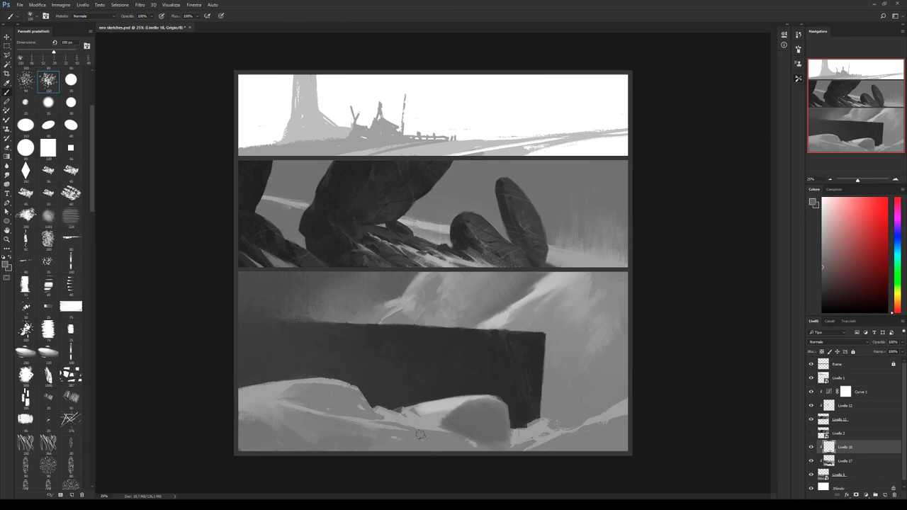
pyautogui.moveTo(420, 434)
pyautogui.mouseDown()
pyautogui.moveTo(471, 444)
pyautogui.moveTo(405, 425)
pyautogui.moveTo(425, 448)
pyautogui.moveTo(377, 433)
pyautogui.mouseUp()
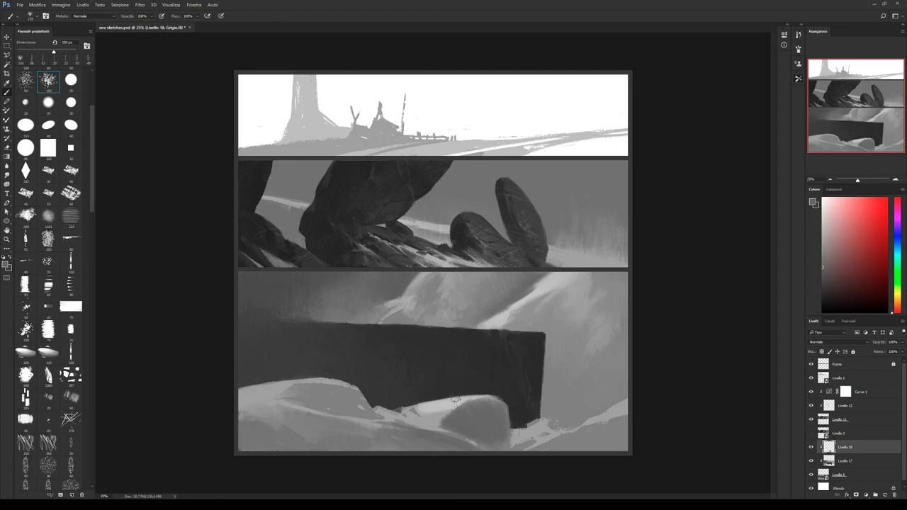
# Add subtle light strokes with sampled greys along the rock beneath the slab.
pyautogui.keyDown('alt'); pyautogui.click(444, 404); pyautogui.keyUp('alt')
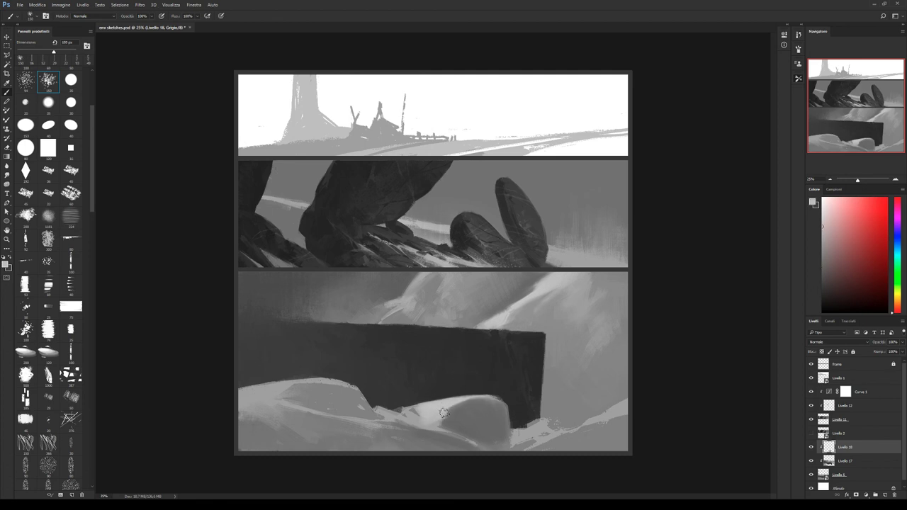
pyautogui.moveTo(443, 413)
pyautogui.mouseDown()
pyautogui.moveTo(475, 411)
pyautogui.moveTo(400, 418)
pyautogui.moveTo(429, 397)
pyautogui.mouseUp()
pyautogui.keyDown('alt'); pyautogui.click(404, 410); pyautogui.keyUp('alt')
pyautogui.keyDown('alt'); pyautogui.click(479, 389); pyautogui.keyUp('alt')
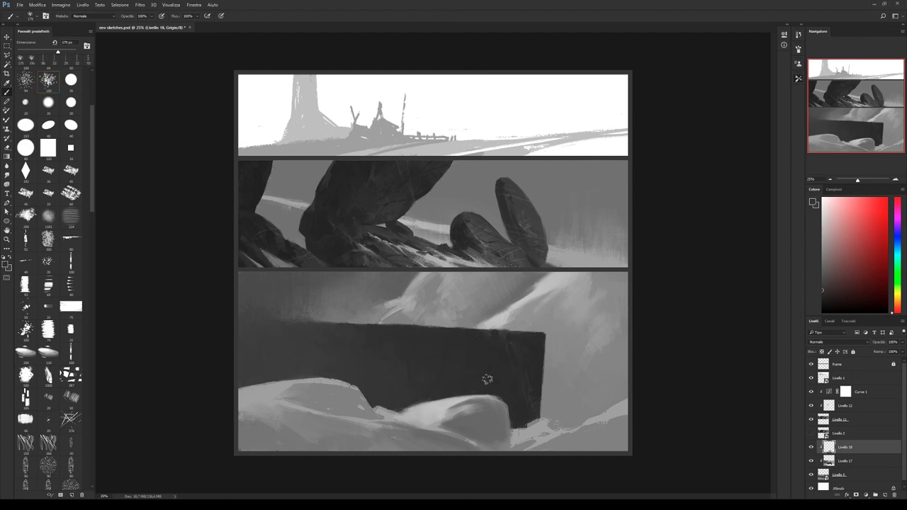
pyautogui.keyDown('alt'); pyautogui.click(425, 408); pyautogui.keyUp('alt')
pyautogui.moveTo(425, 408)
pyautogui.mouseDown()
pyautogui.moveTo(417, 407)
pyautogui.moveTo(438, 399)
pyautogui.mouseUp()
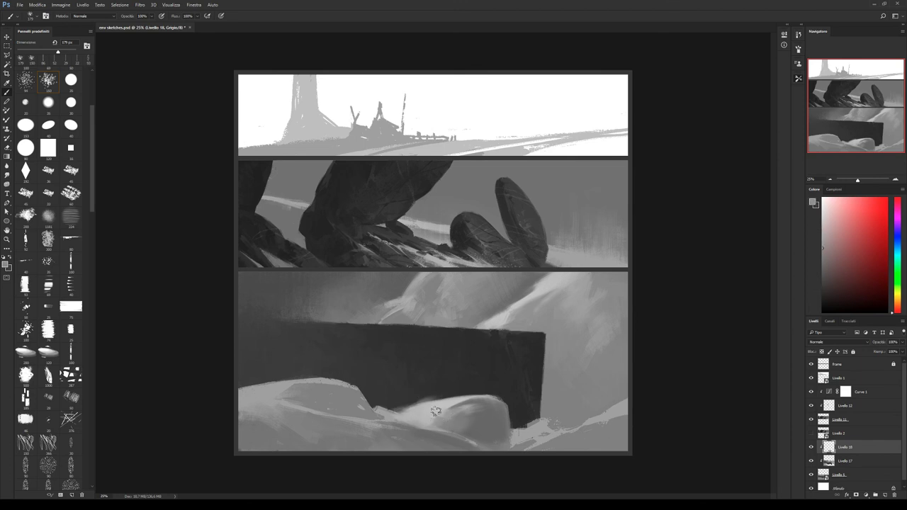
pyautogui.keyDown('alt'); pyautogui.click(436, 411); pyautogui.keyUp('alt')
pyautogui.keyDown('alt'); pyautogui.click(448, 403); pyautogui.keyUp('alt')
pyautogui.moveTo(511, 430); pyautogui.dragTo(535, 423)
# Undo the lower-right slab strokes, halve the brush, and paint light marks on the lower-right slope.
pyautogui.hotkey('ctrl', 'z')
pyautogui.keyDown('alt'); pyautogui.click(555, 419); pyautogui.keyUp('alt')
pyautogui.moveTo(516, 431)
pyautogui.mouseDown()
pyautogui.moveTo(575, 420)
pyautogui.moveTo(544, 444)
pyautogui.mouseUp()
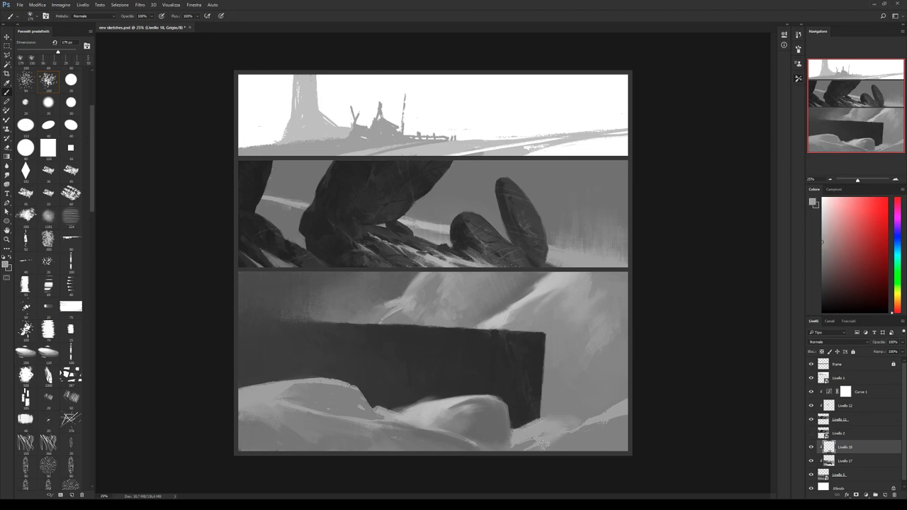
pyautogui.hotkey('ctrl', 'z')
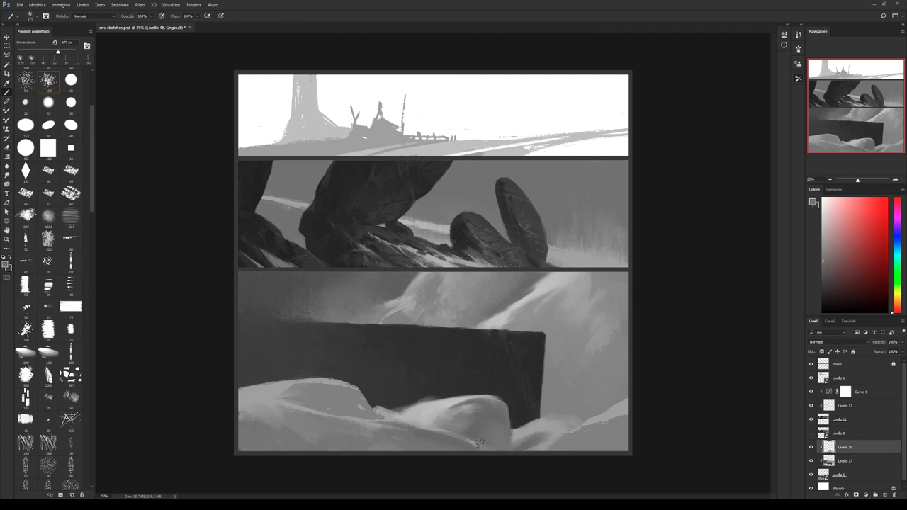
pyautogui.press('[')
pyautogui.press('[')
pyautogui.press('[')
pyautogui.moveTo(574, 424); pyautogui.dragTo(614, 408)
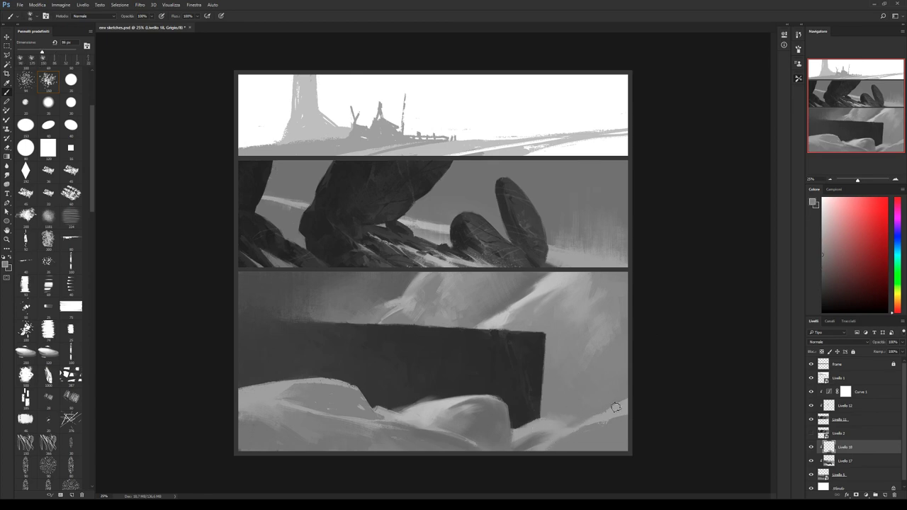
pyautogui.keyDown('alt'); pyautogui.click(501, 318); pyautogui.keyUp('alt')
pyautogui.moveTo(571, 429); pyautogui.dragTo(624, 404)
# Flip the canvas horizontally and repaint the bottom panel's lower-left corner with sampled greys.
pyautogui.hotkey('shift', 'h')
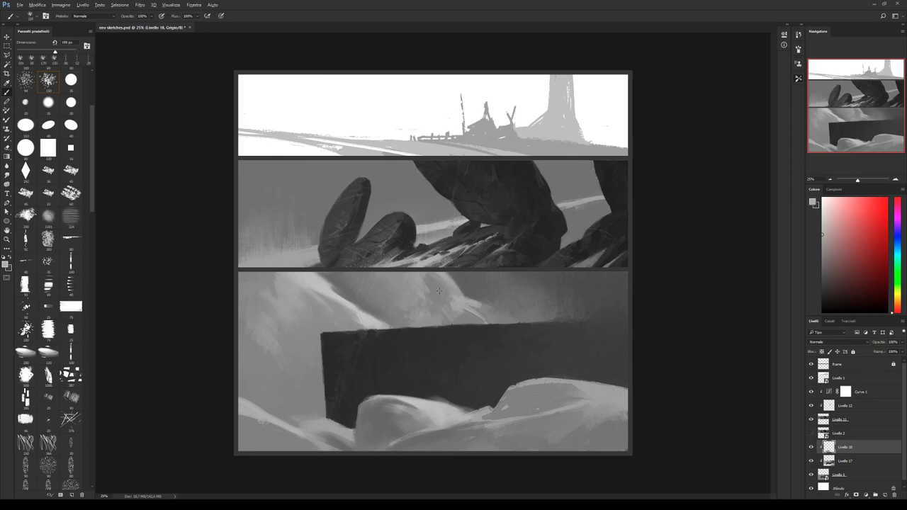
pyautogui.keyDown('alt'); pyautogui.click(269, 385); pyautogui.keyUp('alt')
pyautogui.moveTo(252, 418)
pyautogui.mouseDown()
pyautogui.moveTo(303, 445)
pyautogui.moveTo(257, 453)
pyautogui.mouseUp()
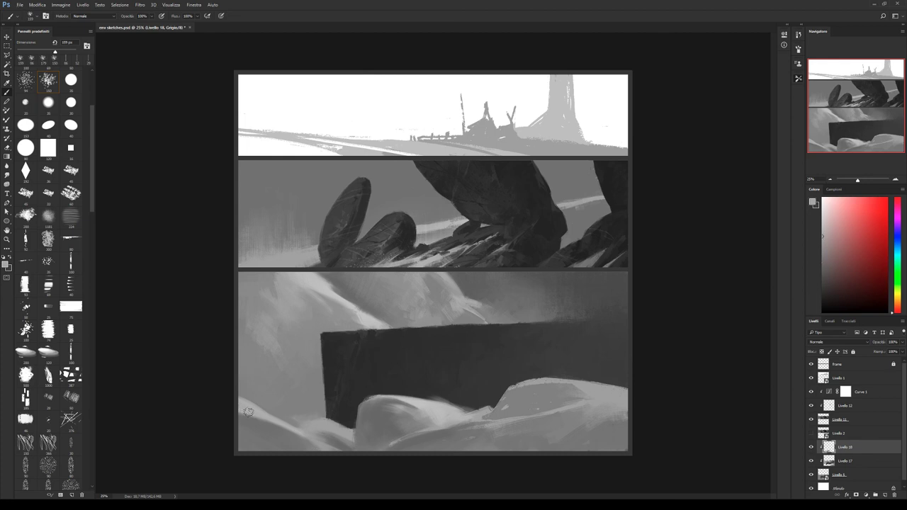
pyautogui.moveTo(248, 411); pyautogui.dragTo(272, 430)
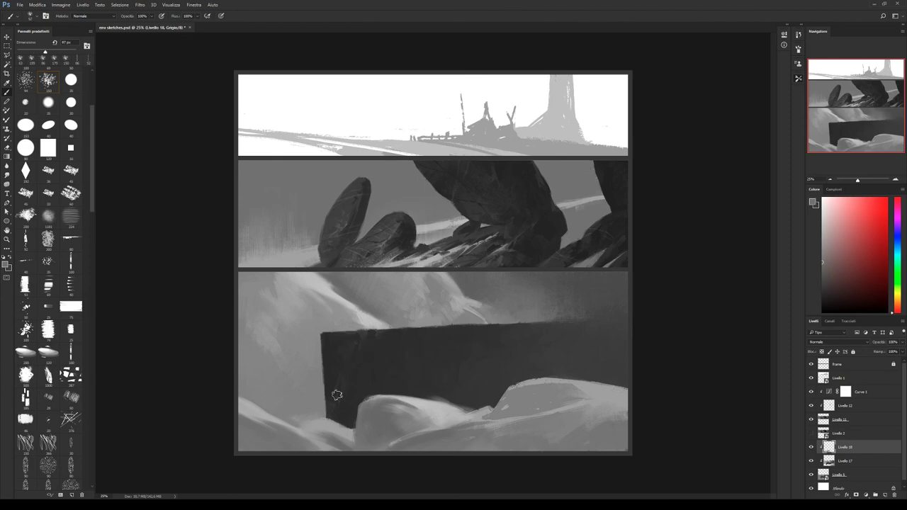
pyautogui.keyDown('alt'); pyautogui.click(274, 419); pyautogui.keyUp('alt')
pyautogui.moveTo(245, 413); pyautogui.dragTo(248, 424)
# Pick a textured brush at about 173 px and paint light strokes in the panel's lower left.
pyautogui.scroll(-5, 92, 216)
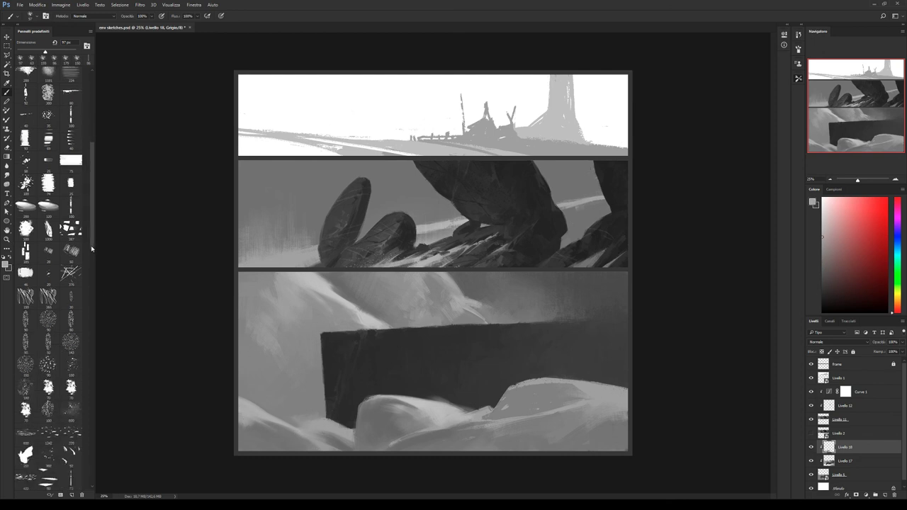
pyautogui.scroll(-5, 92, 216)
pyautogui.scroll(-3, 92, 216)
pyautogui.click(47, 312)
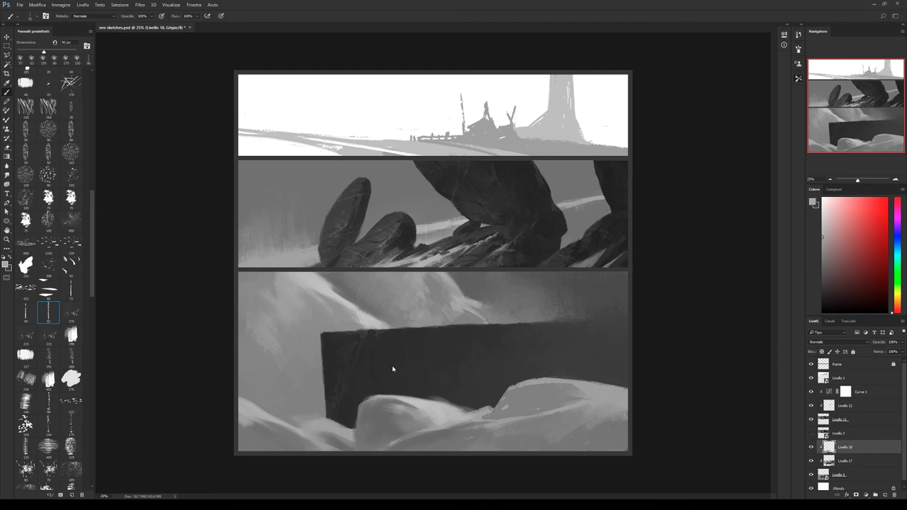
pyautogui.moveTo(248, 409); pyautogui.dragTo(259, 422)
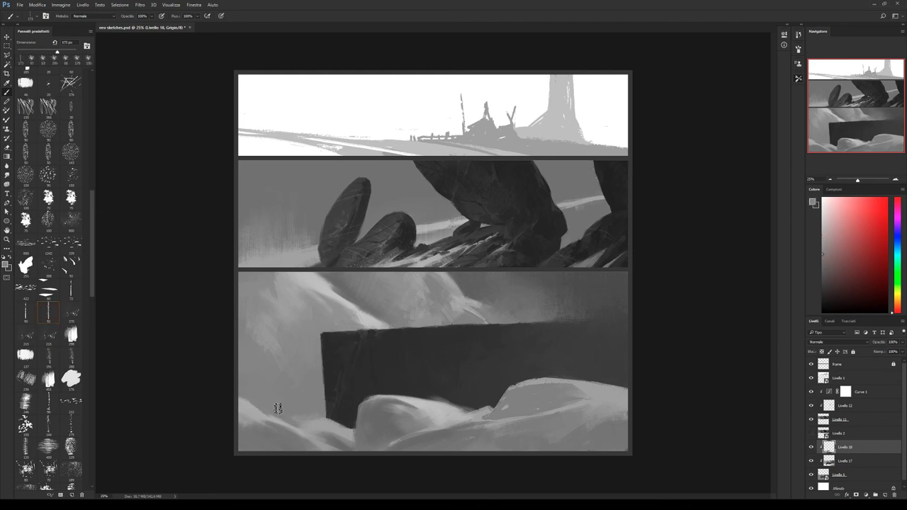
pyautogui.moveTo(250, 412)
pyautogui.mouseDown()
pyautogui.moveTo(265, 399)
pyautogui.moveTo(322, 420)
pyautogui.mouseUp()
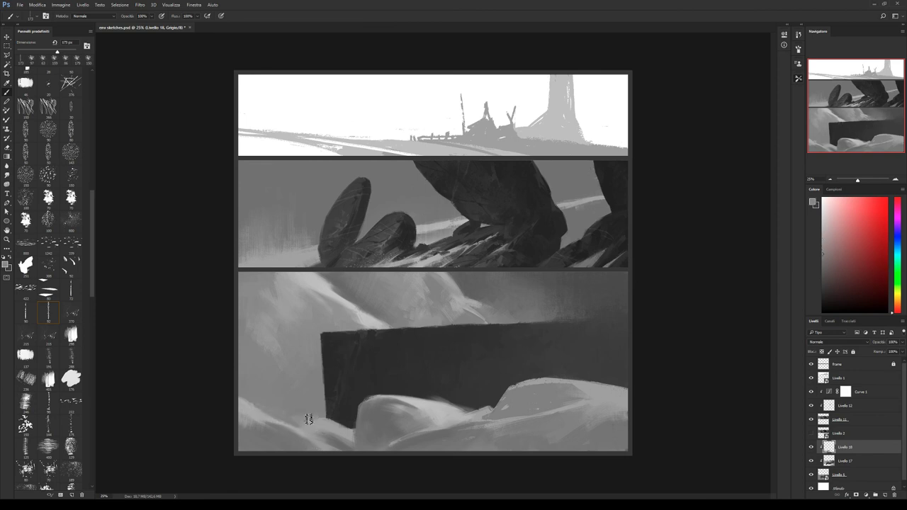
# Sample several greys and repaint the rock's lower-left edge lighter.
pyautogui.keyDown('alt'); pyautogui.click(347, 430); pyautogui.keyUp('alt')
pyautogui.keyDown('alt'); pyautogui.click(348, 421); pyautogui.keyUp('alt')
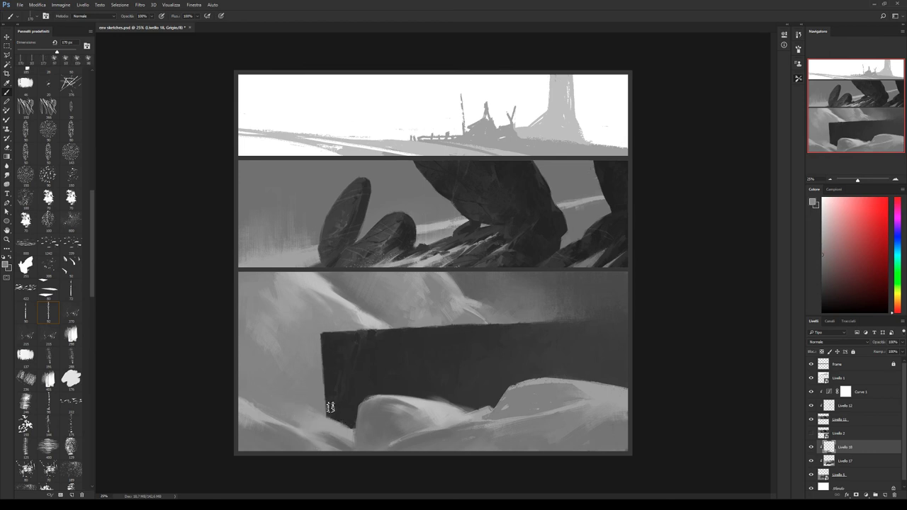
pyautogui.keyDown('alt'); pyautogui.click(335, 429); pyautogui.keyUp('alt')
pyautogui.keyDown('alt'); pyautogui.click(351, 407); pyautogui.keyUp('alt')
pyautogui.keyDown('alt'); pyautogui.click(371, 407); pyautogui.keyUp('alt')
pyautogui.keyDown('alt'); pyautogui.click(367, 420); pyautogui.keyUp('alt')
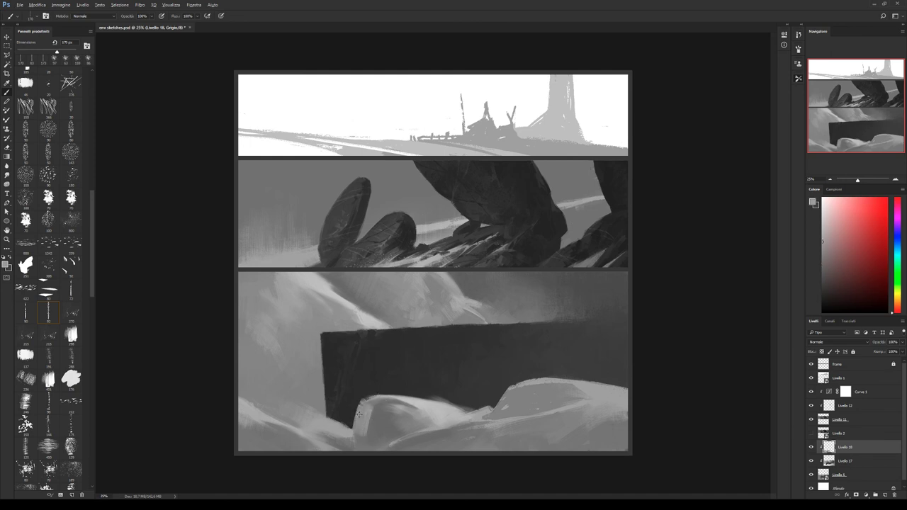
pyautogui.moveTo(361, 400)
pyautogui.mouseDown()
pyautogui.moveTo(369, 428)
pyautogui.moveTo(359, 409)
pyautogui.mouseUp()
pyautogui.hotkey('ctrl', 'z')
pyautogui.hotkey('ctrl', 'z')
pyautogui.hotkey('ctrl', 'z')
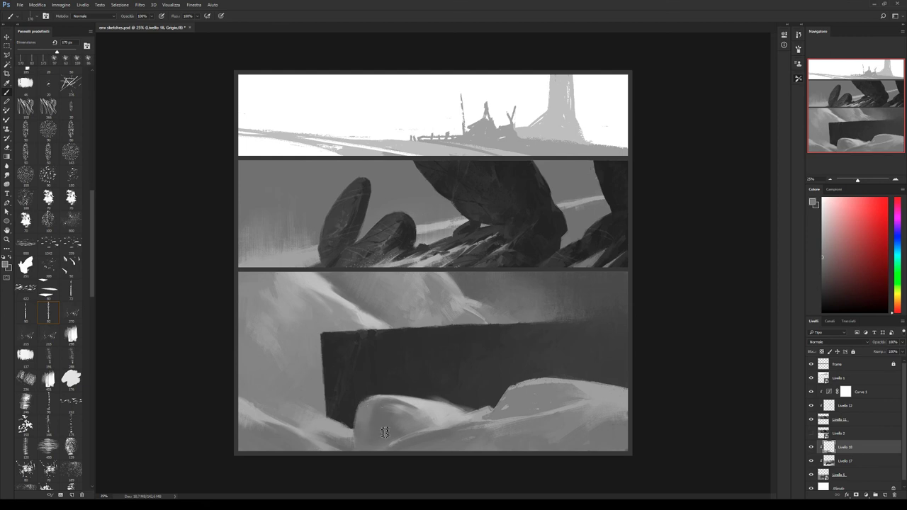
pyautogui.keyDown('alt'); pyautogui.click(375, 432); pyautogui.keyUp('alt')
pyautogui.moveTo(376, 409); pyautogui.dragTo(374, 431)
# Brighten the lit rock facet below the slab's right end with light grey strokes.
pyautogui.keyDown('alt'); pyautogui.click(381, 403); pyautogui.keyUp('alt')
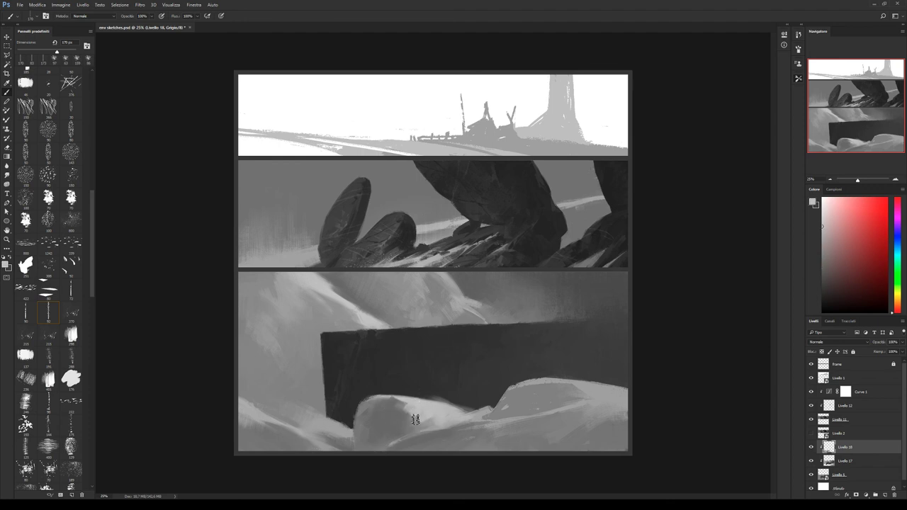
pyautogui.keyDown('alt'); pyautogui.click(431, 411); pyautogui.keyUp('alt')
pyautogui.keyDown('alt'); pyautogui.click(462, 398); pyautogui.keyUp('alt')
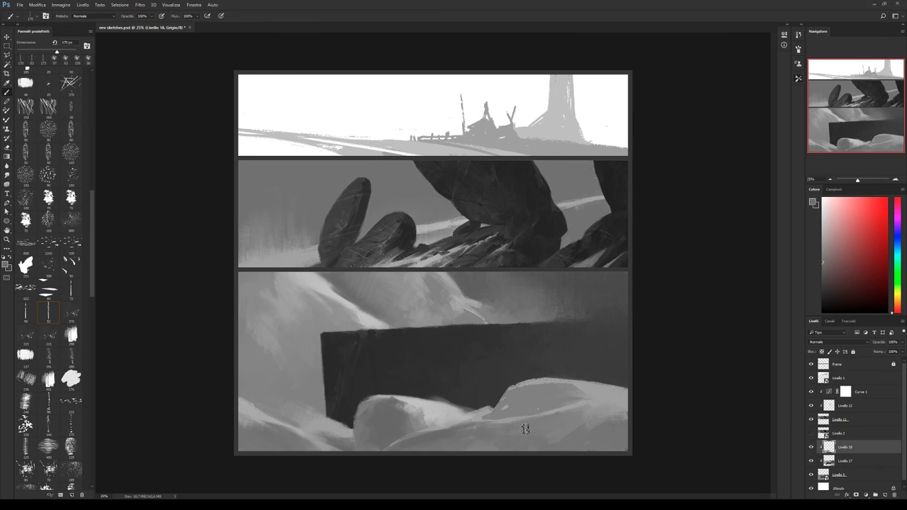
pyautogui.keyDown('alt'); pyautogui.click(560, 418); pyautogui.keyUp('alt')
pyautogui.moveTo(508, 406)
pyautogui.mouseDown()
pyautogui.moveTo(520, 395)
pyautogui.moveTo(513, 414)
pyautogui.moveTo(538, 409)
pyautogui.moveTo(552, 383)
pyautogui.moveTo(577, 391)
pyautogui.mouseUp()
pyautogui.keyDown('alt'); pyautogui.click(574, 399); pyautogui.keyUp('alt')
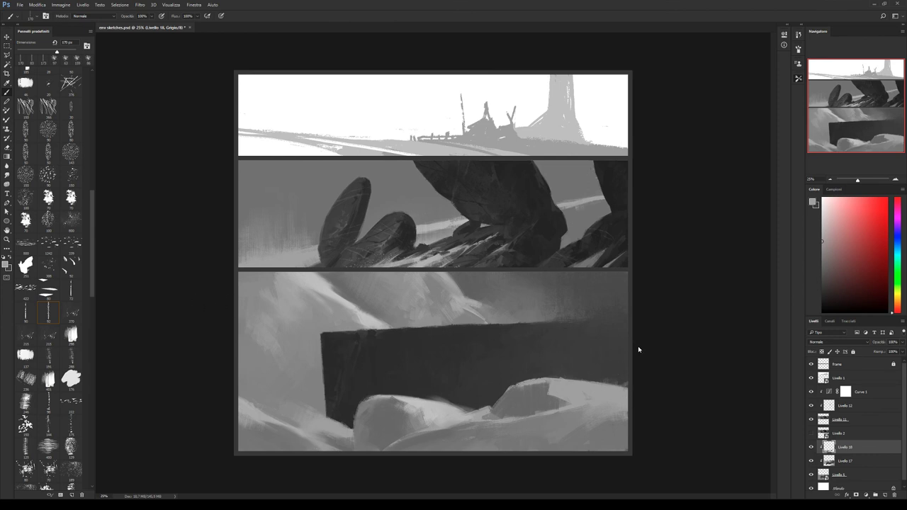
# Add dark marks on the rock and a thin dark line along the snow ridge.
pyautogui.moveTo(600, 376)
pyautogui.mouseDown()
pyautogui.moveTo(621, 394)
pyautogui.moveTo(541, 436)
pyautogui.moveTo(605, 422)
pyautogui.moveTo(588, 401)
pyautogui.moveTo(580, 408)
pyautogui.moveTo(599, 404)
pyautogui.mouseUp()
pyautogui.keyDown('alt'); pyautogui.click(607, 362); pyautogui.keyUp('alt')
pyautogui.keyDown('alt'); pyautogui.click(546, 432); pyautogui.keyUp('alt')
pyautogui.moveTo(543, 424)
pyautogui.mouseDown()
pyautogui.moveTo(594, 408)
pyautogui.moveTo(587, 416)
pyautogui.moveTo(601, 418)
pyautogui.mouseUp()
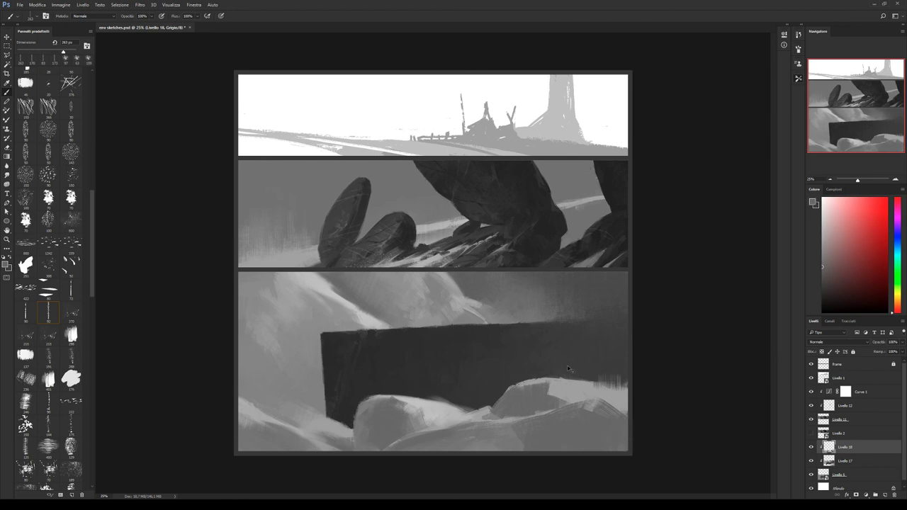
# Flip the canvas back horizontally and sample light and dark greys around the lit rock.
pyautogui.press('h')
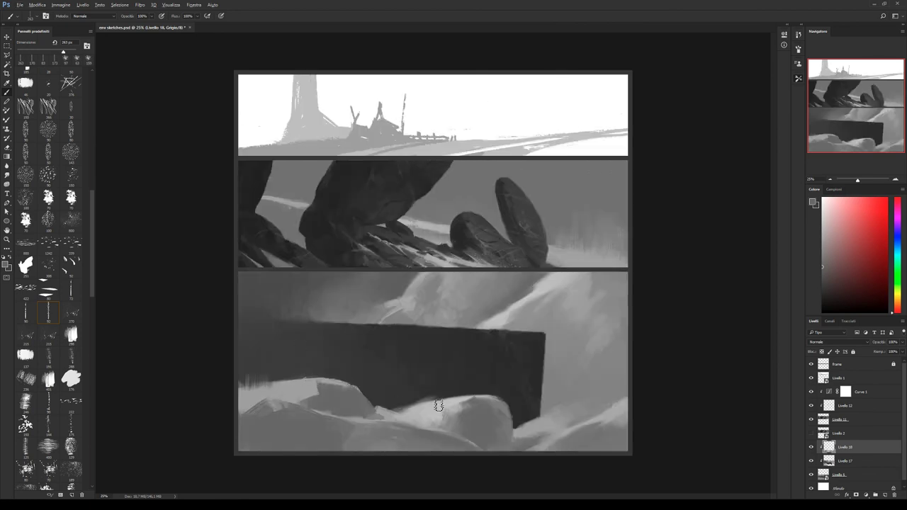
pyautogui.keyDown('alt'); pyautogui.click(439, 405); pyautogui.keyUp('alt')
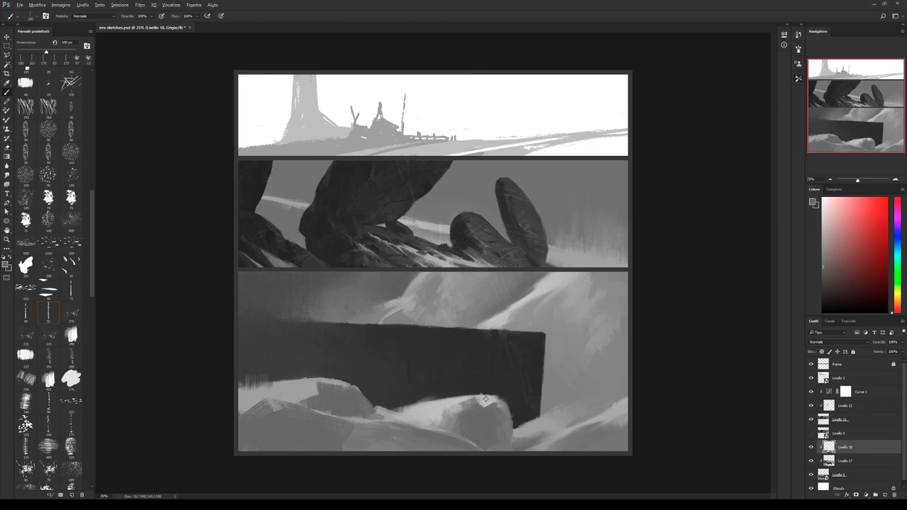
pyautogui.keyDown('alt'); pyautogui.click(488, 398); pyautogui.keyUp('alt')
pyautogui.keyDown('alt'); pyautogui.click(503, 416); pyautogui.keyUp('alt')
pyautogui.keyDown('alt'); pyautogui.click(519, 429); pyautogui.keyUp('alt')
pyautogui.keyDown('alt'); pyautogui.click(519, 411); pyautogui.keyUp('alt')
pyautogui.keyDown('alt'); pyautogui.click(516, 398); pyautogui.keyUp('alt')
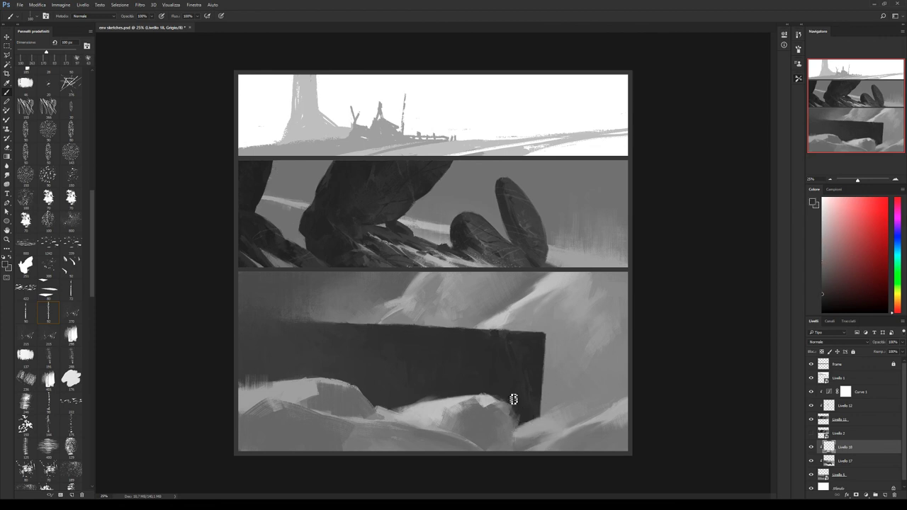
pyautogui.keyDown('alt'); pyautogui.click(510, 417); pyautogui.keyUp('alt')
# Darken the snow at the slab's lower-right corner, then resample greys from the snow.
pyautogui.moveTo(496, 422); pyautogui.dragTo(523, 448)
pyautogui.keyDown('alt'); pyautogui.click(436, 423); pyautogui.keyUp('alt')
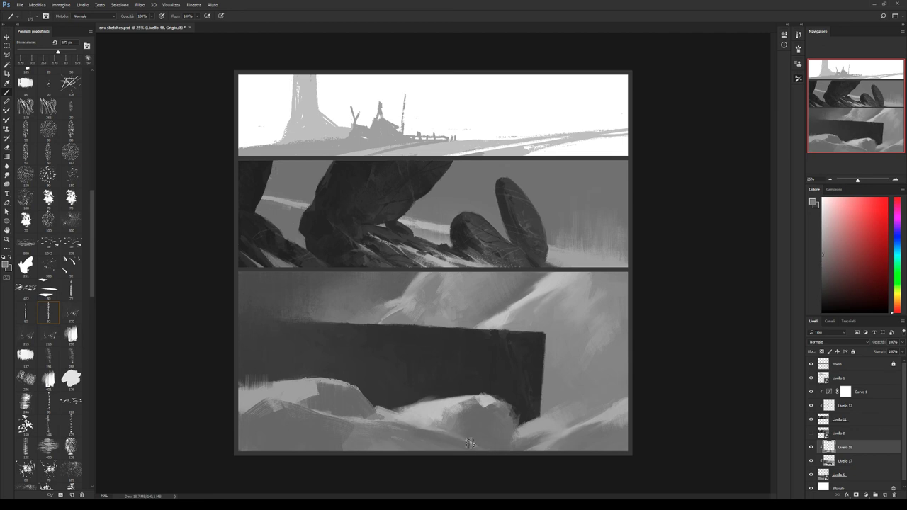
pyautogui.keyDown('alt'); pyautogui.click(495, 450); pyautogui.keyUp('alt')
pyautogui.keyDown('alt'); pyautogui.click(468, 425); pyautogui.keyUp('alt')
pyautogui.keyDown('alt'); pyautogui.click(417, 429); pyautogui.keyUp('alt')
pyautogui.keyDown('alt'); pyautogui.click(406, 427); pyautogui.keyUp('alt')
# Paint light grey strokes along the rock's top edge and below its notch.
pyautogui.keyDown('alt'); pyautogui.click(317, 397); pyautogui.keyUp('alt')
pyautogui.keyDown('alt'); pyautogui.click(314, 388); pyautogui.keyUp('alt')
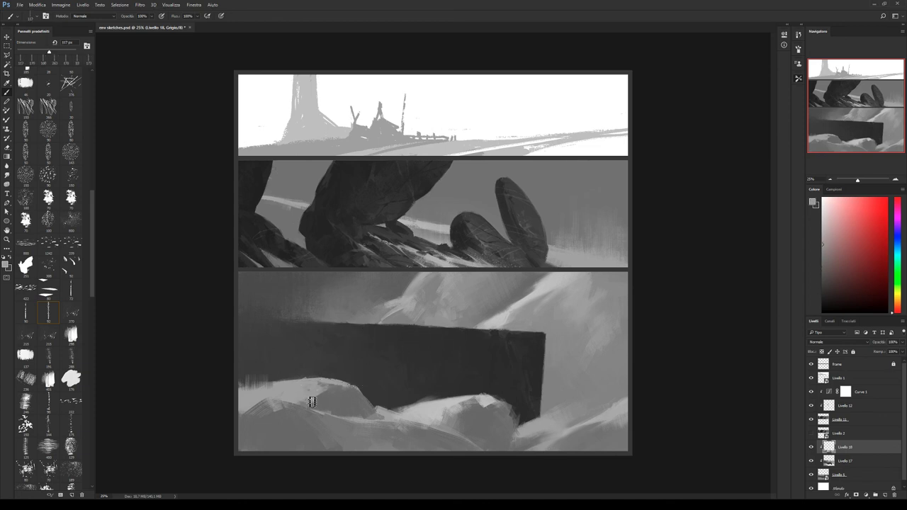
pyautogui.keyDown('alt'); pyautogui.click(317, 401); pyautogui.keyUp('alt')
pyautogui.keyDown('alt'); pyautogui.click(344, 397); pyautogui.keyUp('alt')
pyautogui.moveTo(341, 390)
pyautogui.mouseDown()
pyautogui.moveTo(361, 379)
pyautogui.moveTo(381, 418)
pyautogui.moveTo(405, 414)
pyautogui.mouseUp()
pyautogui.keyDown('alt'); pyautogui.click(378, 405); pyautogui.keyUp('alt')
pyautogui.keyDown('alt'); pyautogui.click(374, 414); pyautogui.keyUp('alt')
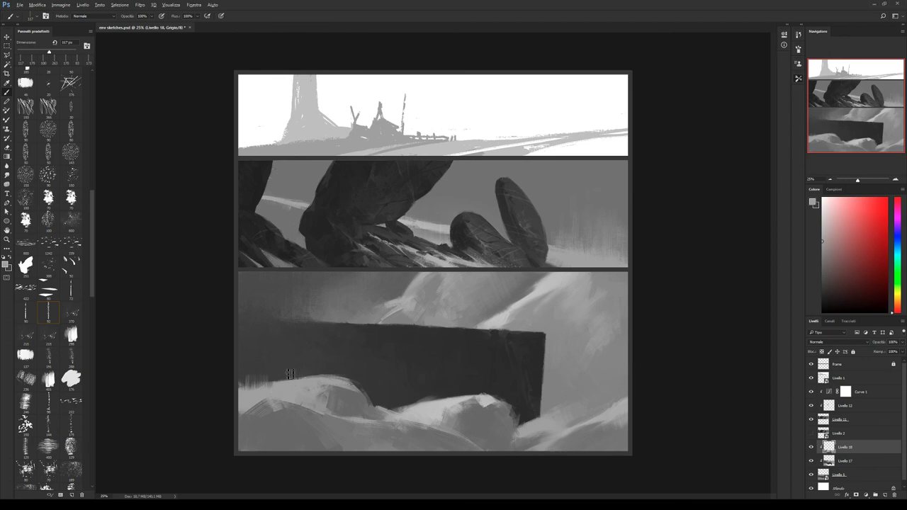
# With a smaller brush, lighten the dark edge along the top of the snow.
pyautogui.click(72, 199)
pyautogui.moveTo(265, 392)
pyautogui.mouseDown()
pyautogui.moveTo(261, 375)
pyautogui.moveTo(295, 379)
pyautogui.mouseUp()
pyautogui.keyDown('alt'); pyautogui.click(250, 363); pyautogui.keyUp('alt')
# Darken the snow's top edge left of the slab, undoing one small stray stroke.
pyautogui.moveTo(224, 373); pyautogui.dragTo(275, 369)
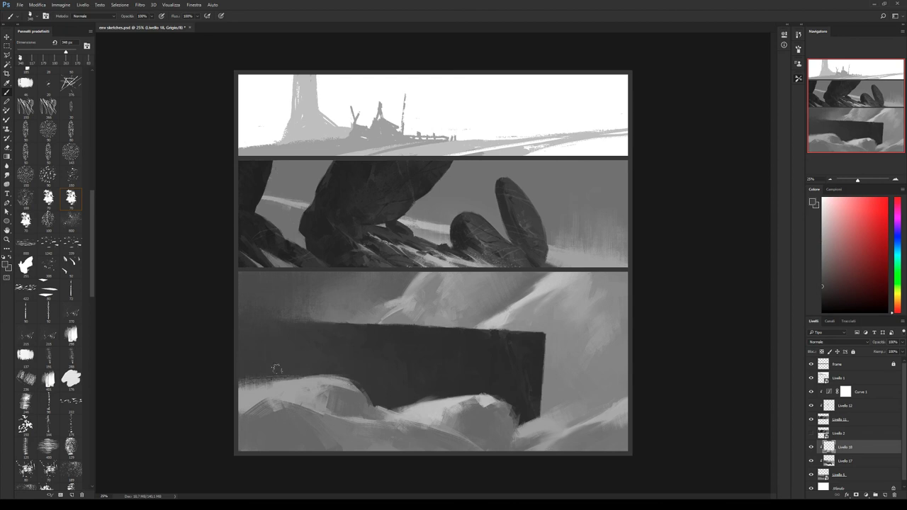
pyautogui.keyDown('alt'); pyautogui.click(241, 367); pyautogui.keyUp('alt')
pyautogui.moveTo(260, 383); pyautogui.dragTo(283, 379)
pyautogui.hotkey('ctrl', 'z')
pyautogui.moveTo(278, 381); pyautogui.dragTo(309, 386)
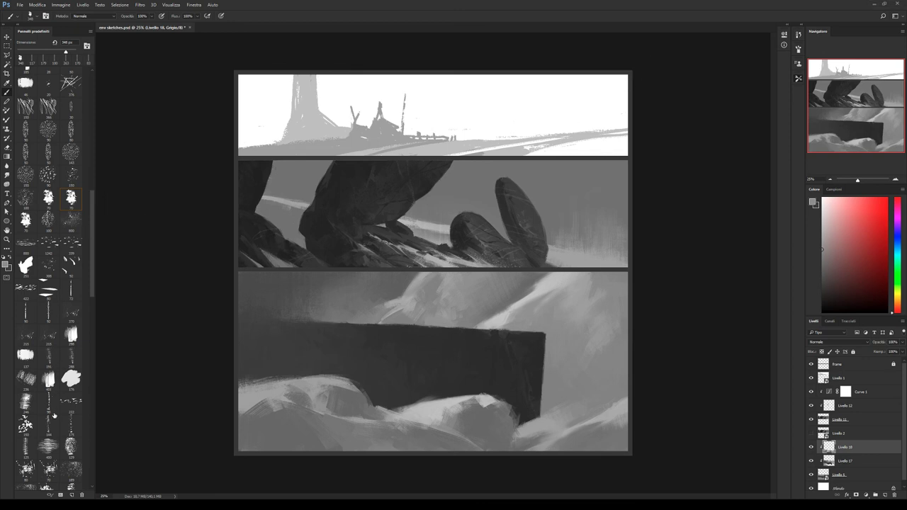
# With a different brush, paint and resample light grey in the lower-left snow.
pyautogui.click(48, 316)
pyautogui.moveTo(269, 402)
pyautogui.mouseDown()
pyautogui.moveTo(267, 438)
pyautogui.moveTo(292, 431)
pyautogui.moveTo(248, 447)
pyautogui.moveTo(268, 428)
pyautogui.moveTo(294, 432)
pyautogui.moveTo(258, 453)
pyautogui.moveTo(280, 424)
pyautogui.moveTo(313, 425)
pyautogui.moveTo(296, 432)
pyautogui.moveTo(259, 396)
pyautogui.moveTo(245, 420)
pyautogui.moveTo(246, 429)
pyautogui.moveTo(276, 419)
pyautogui.mouseUp()
pyautogui.keyDown('alt'); pyautogui.click(245, 418); pyautogui.keyUp('alt')
pyautogui.keyDown('alt'); pyautogui.click(253, 403); pyautogui.keyUp('alt')
pyautogui.keyDown('alt'); pyautogui.click(248, 425); pyautogui.keyUp('alt')
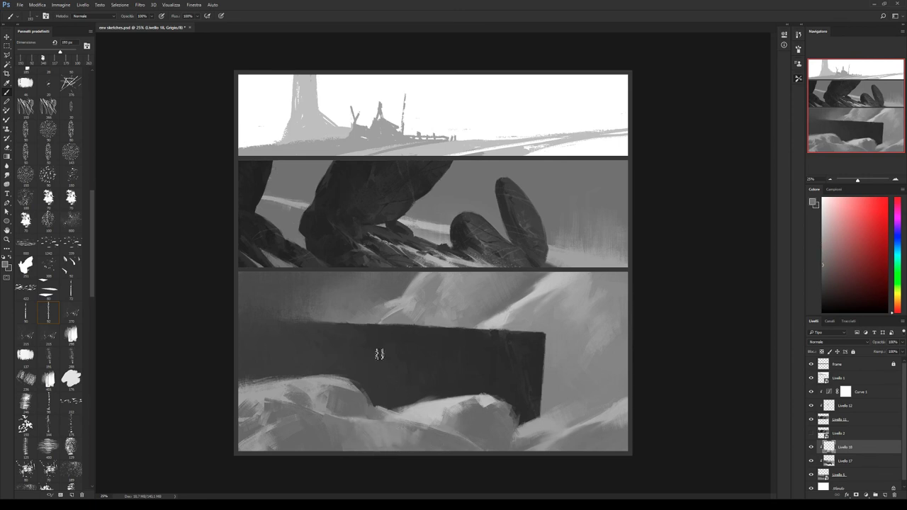
# Sample a range of greys from the snow, hill edge and slab.
pyautogui.keyDown('alt'); pyautogui.click(421, 386); pyautogui.keyUp('alt')
pyautogui.keyDown('alt'); pyautogui.click(331, 392); pyautogui.keyUp('alt')
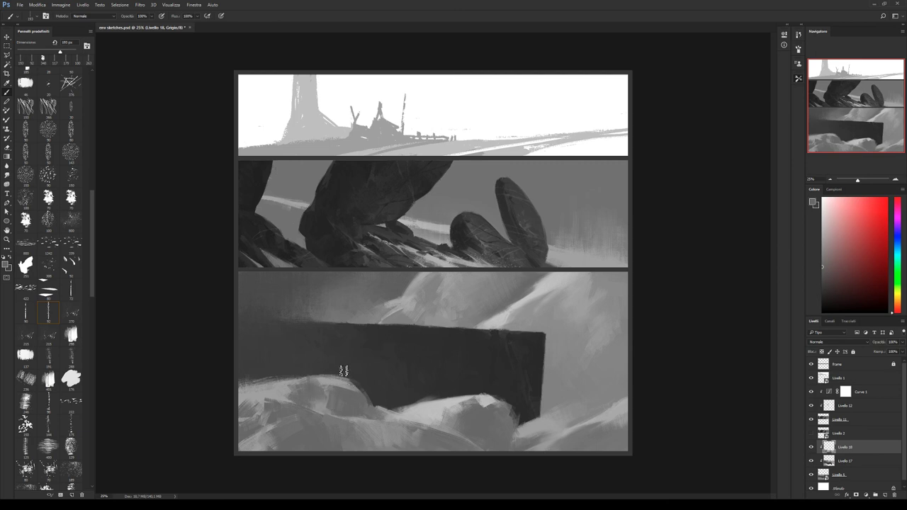
pyautogui.keyDown('alt'); pyautogui.click(282, 387); pyautogui.keyUp('alt')
pyautogui.keyDown('alt'); pyautogui.click(254, 386); pyautogui.keyUp('alt')
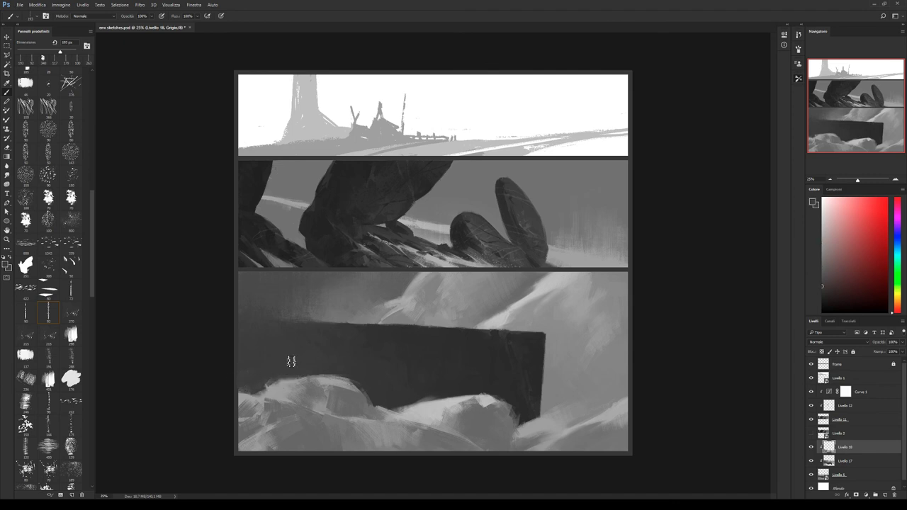
pyautogui.keyDown('alt'); pyautogui.click(361, 395); pyautogui.keyUp('alt')
pyautogui.keyDown('alt'); pyautogui.click(390, 402); pyautogui.keyUp('alt')
pyautogui.keyDown('alt'); pyautogui.click(368, 392); pyautogui.keyUp('alt')
pyautogui.keyDown('alt'); pyautogui.click(377, 409); pyautogui.keyUp('alt')
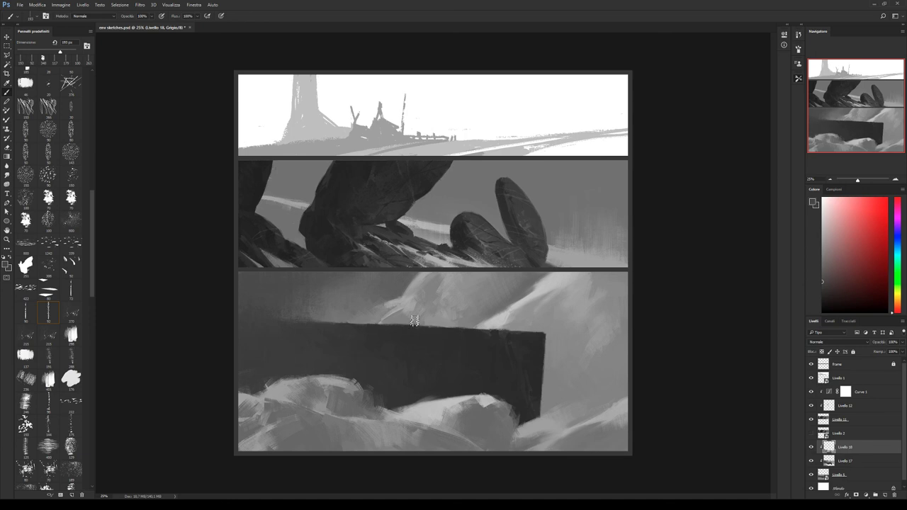
# Paint dark grey over the white hill edge and extend the hilltop leftward in light grey.
pyautogui.keyDown('alt'); pyautogui.click(416, 407); pyautogui.keyUp('alt')
pyautogui.moveTo(394, 401)
pyautogui.mouseDown()
pyautogui.moveTo(428, 409)
pyautogui.moveTo(418, 409)
pyautogui.mouseUp()
pyautogui.keyDown('alt'); pyautogui.click(385, 411); pyautogui.keyUp('alt')
pyautogui.keyDown('alt'); pyautogui.click(391, 394); pyautogui.keyUp('alt')
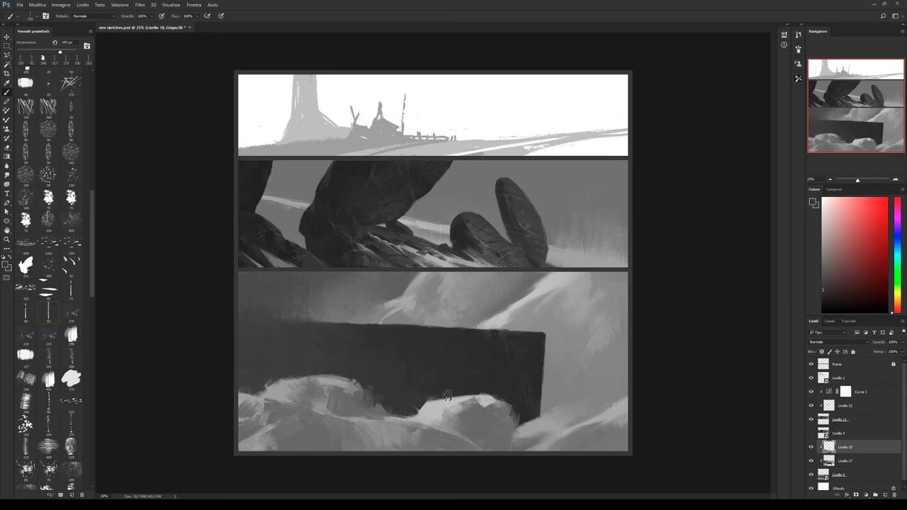
pyautogui.keyDown('alt'); pyautogui.click(423, 412); pyautogui.keyUp('alt')
pyautogui.keyDown('alt'); pyautogui.click(463, 397); pyautogui.keyUp('alt')
pyautogui.moveTo(433, 401); pyautogui.dragTo(416, 407)
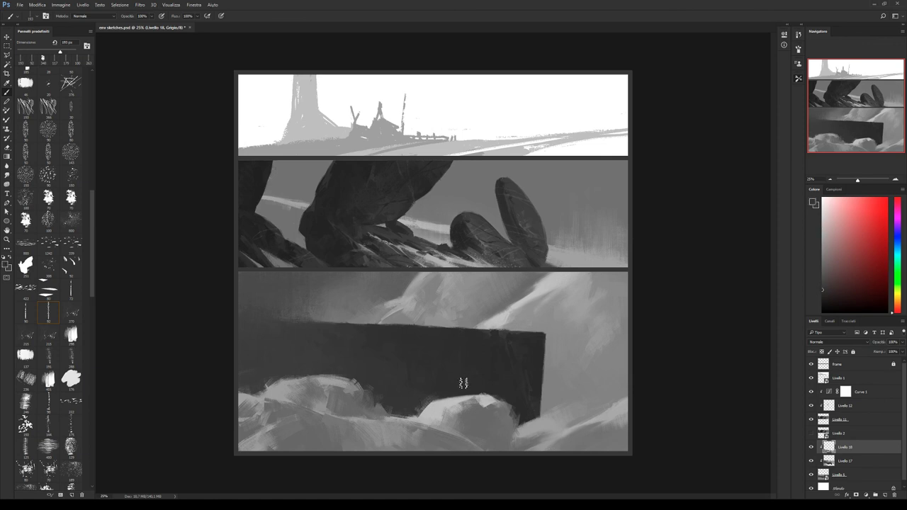
# Add small darker patches and dabs on the hill below the slab.
pyautogui.keyDown('alt'); pyautogui.click(341, 411); pyautogui.keyUp('alt')
pyautogui.moveTo(366, 426); pyautogui.dragTo(333, 429)
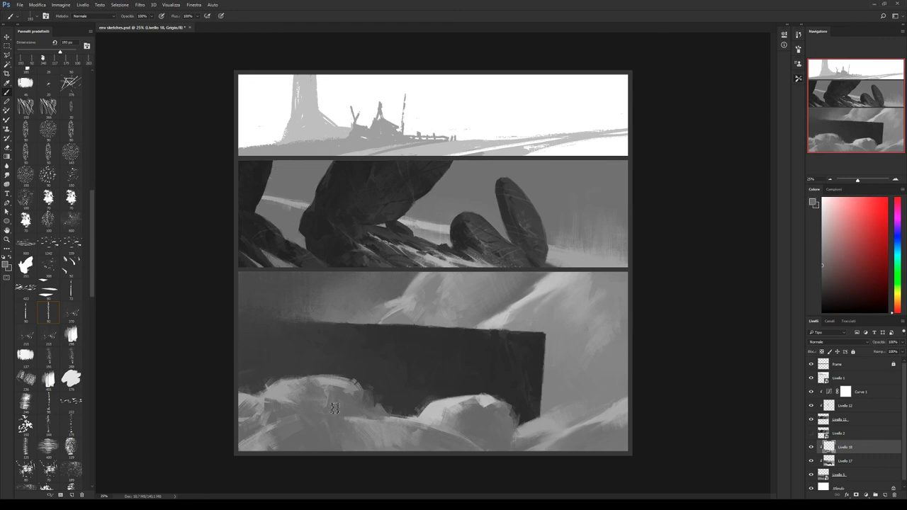
pyautogui.keyDown('alt'); pyautogui.click(386, 424); pyautogui.keyUp('alt')
pyautogui.click(377, 425)
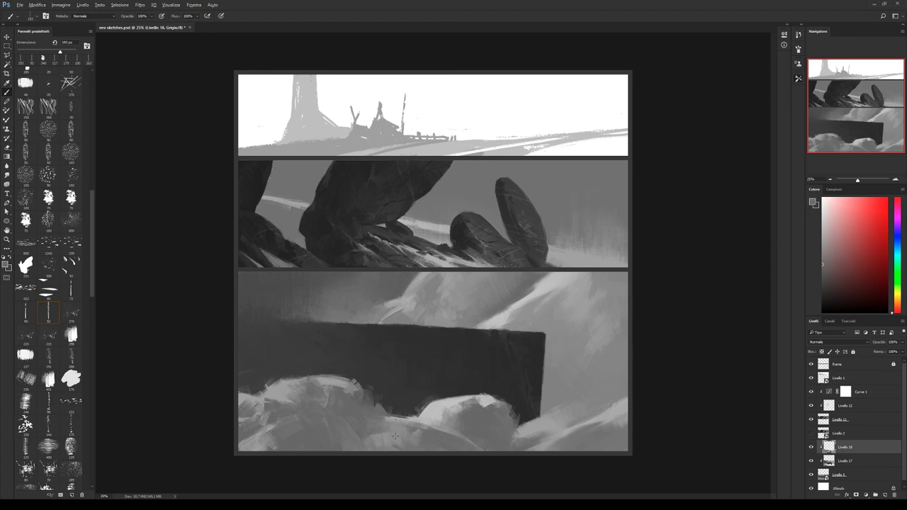
pyautogui.keyDown('alt'); pyautogui.click(335, 440); pyautogui.keyUp('alt')
# Sample greys from the sky and the lower-right snow.
pyautogui.keyDown('alt'); pyautogui.click(540, 424); pyautogui.keyUp('alt')
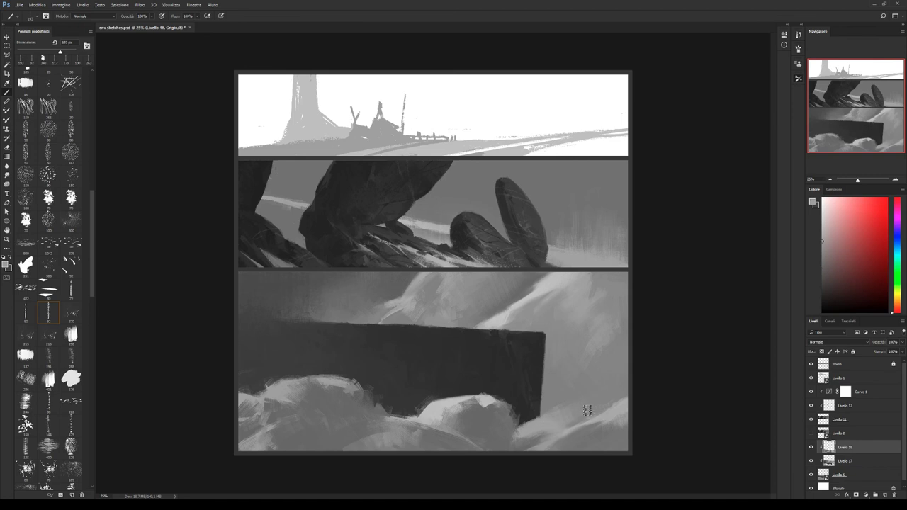
pyautogui.keyDown('alt'); pyautogui.click(588, 410); pyautogui.keyUp('alt')
pyautogui.keyDown('alt'); pyautogui.click(595, 425); pyautogui.keyUp('alt')
pyautogui.keyDown('alt'); pyautogui.click(618, 432); pyautogui.keyUp('alt')
pyautogui.keyDown('alt'); pyautogui.click(575, 434); pyautogui.keyUp('alt')
pyautogui.keyDown('alt'); pyautogui.click(569, 445); pyautogui.keyUp('alt')
pyautogui.keyDown('alt'); pyautogui.click(618, 437); pyautogui.keyUp('alt')
pyautogui.keyDown('alt'); pyautogui.click(555, 403); pyautogui.keyUp('alt')
pyautogui.click(810, 448)
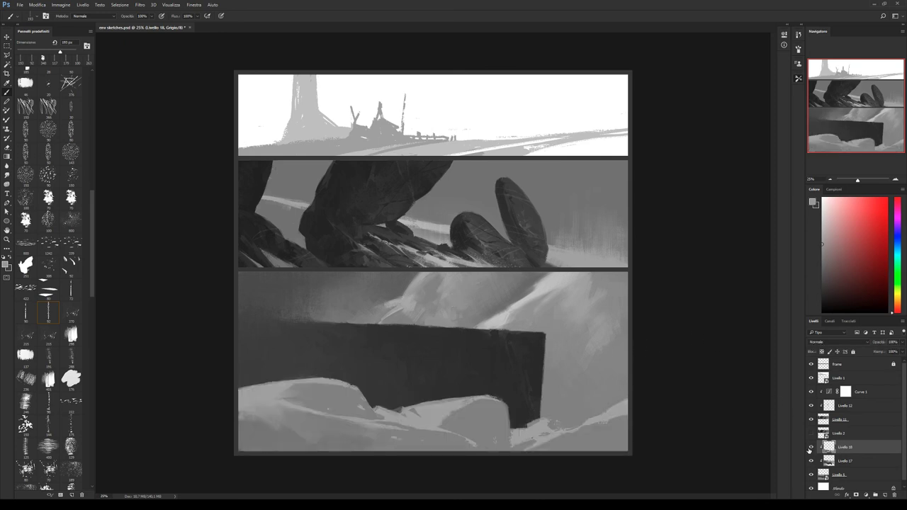
pyautogui.keyDown('alt'); pyautogui.click(263, 368); pyautogui.keyUp('alt')
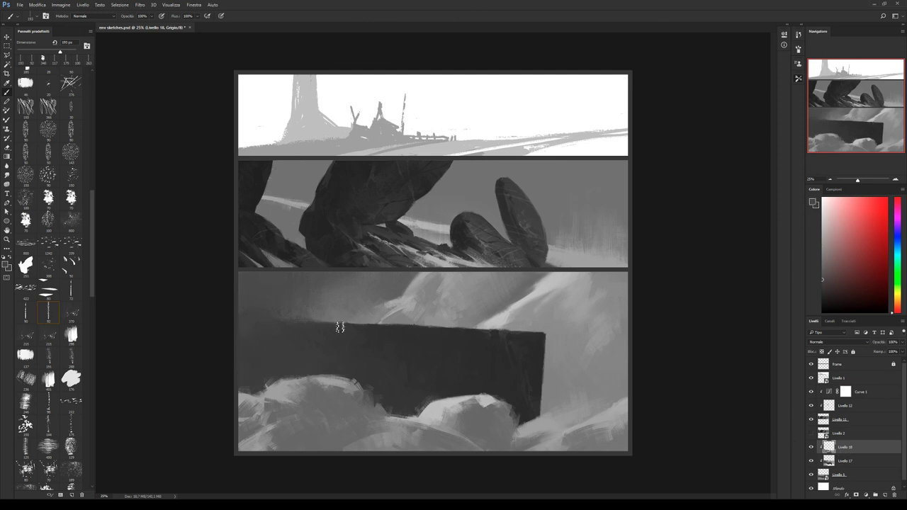
pyautogui.press('5')
pyautogui.press('0')
# Merge Livello 17 into Livello 18, add a clipped layer, show the cloud layer, and pick a small brush.
pyautogui.keyDown('shift'); pyautogui.click(849, 461); pyautogui.keyUp('shift')
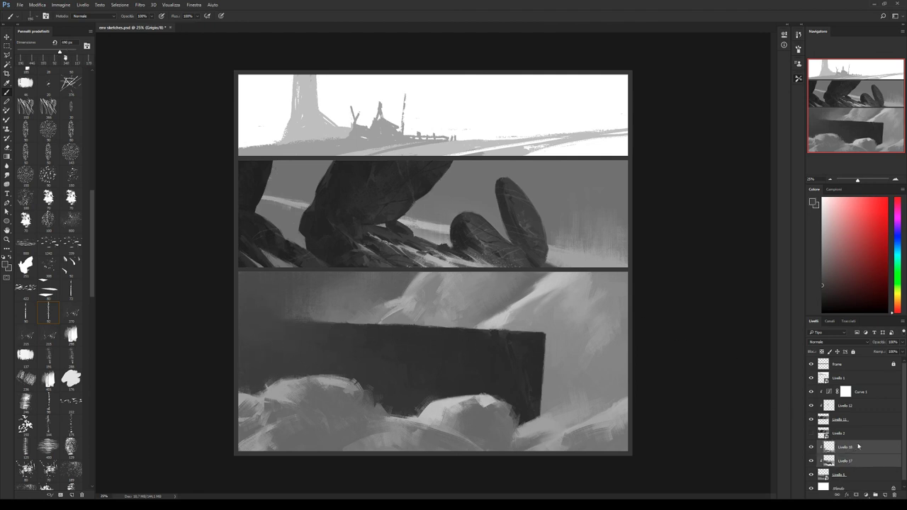
pyautogui.hotkey('ctrl', 'e')
pyautogui.click(884, 494)
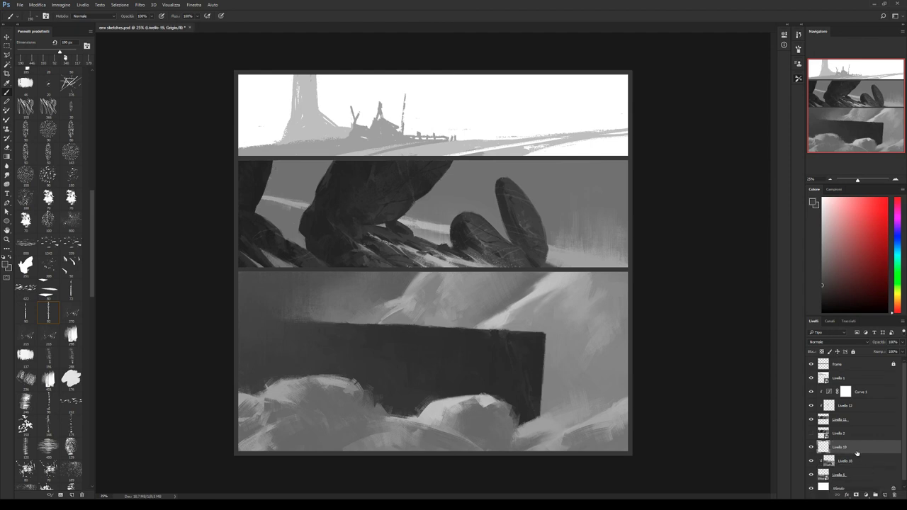
pyautogui.keyDown('alt'); pyautogui.click(855, 451); pyautogui.keyUp('alt')
pyautogui.click(811, 461)
pyautogui.click(70, 198)
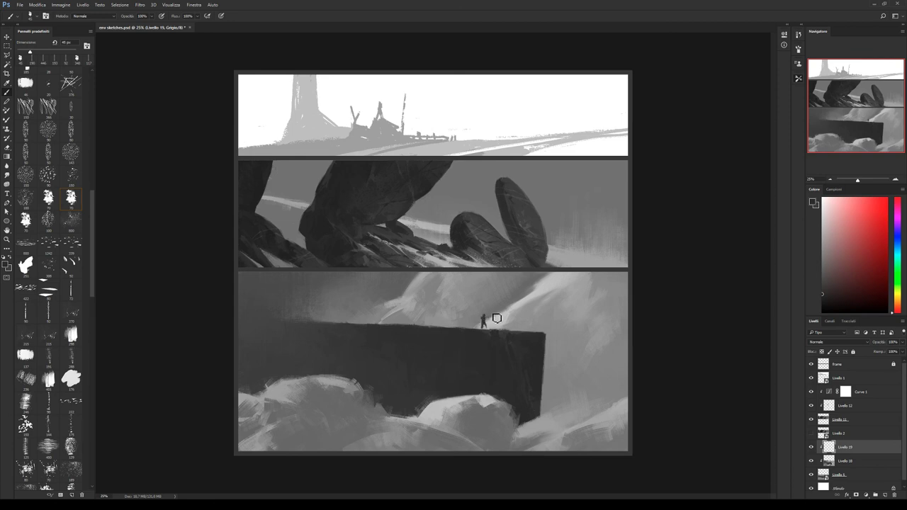
# Erase a stray stroke beside the figure and paint an arm reaching out.
pyautogui.press('e')
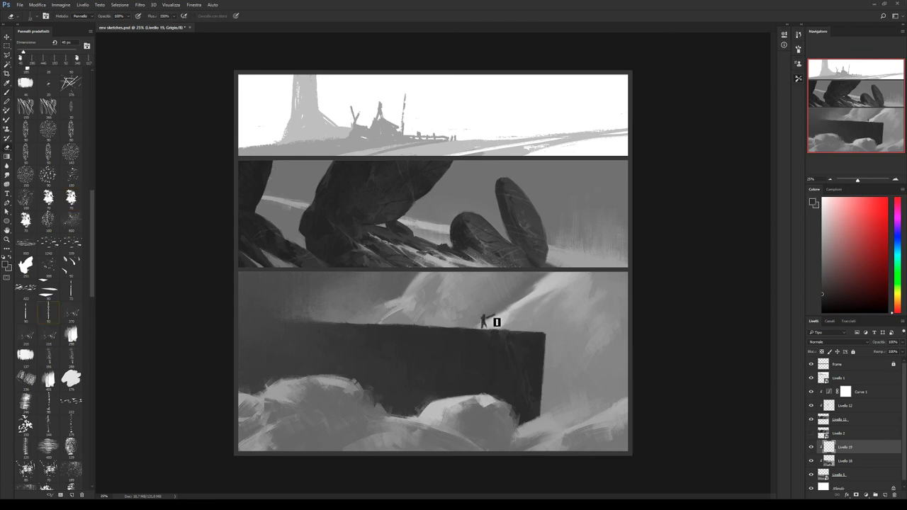
pyautogui.moveTo(490, 323); pyautogui.dragTo(491, 322)
pyautogui.press('b')
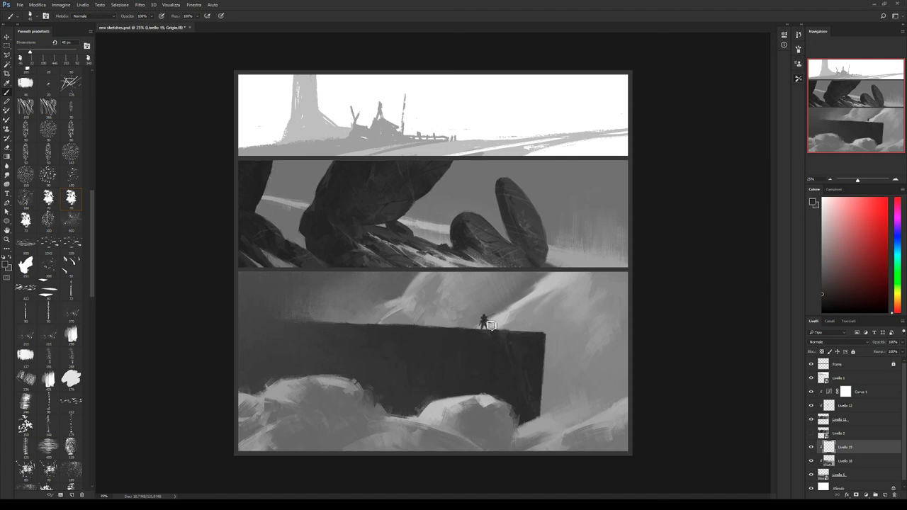
pyautogui.moveTo(489, 322); pyautogui.dragTo(500, 322)
# On a new clipped layer Livello 20, paint a dark second figure and a light beam.
pyautogui.click(885, 495)
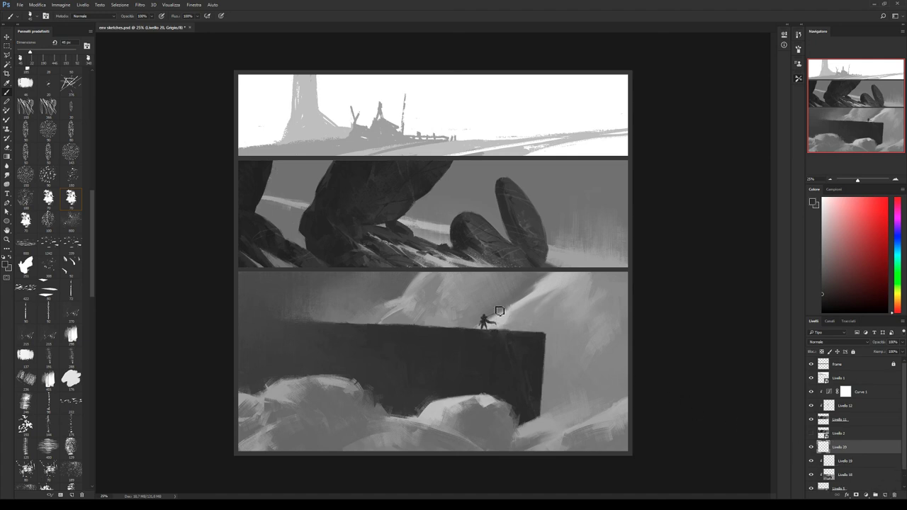
pyautogui.keyDown('alt'); pyautogui.click(840, 454); pyautogui.keyUp('alt')
pyautogui.moveTo(489, 322); pyautogui.dragTo(499, 321)
pyautogui.moveTo(517, 321); pyautogui.dragTo(507, 322)
# Erase the long staff stroke and refine the tiny figure with dark marks.
pyautogui.press('e')
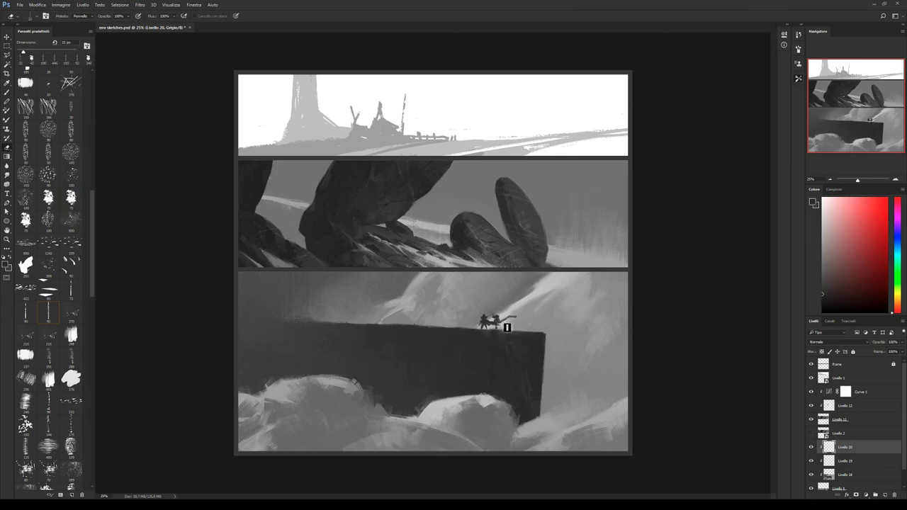
pyautogui.press('b')
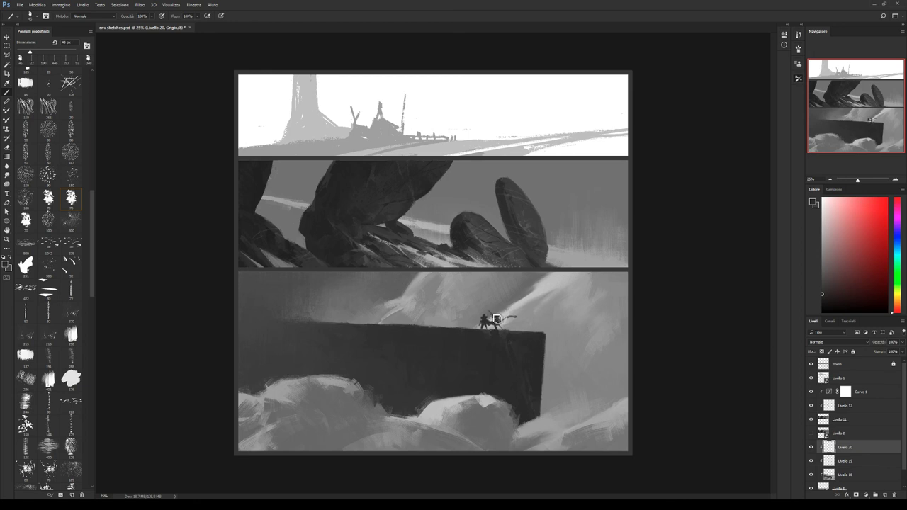
pyautogui.press('e')
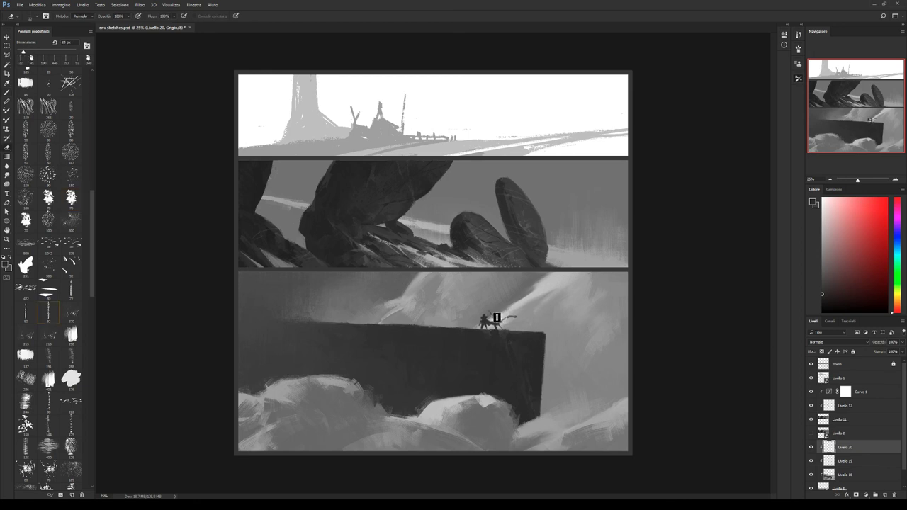
pyautogui.moveTo(497, 315); pyautogui.dragTo(521, 318)
pyautogui.press('b')
pyautogui.press('e')
pyautogui.press('b')
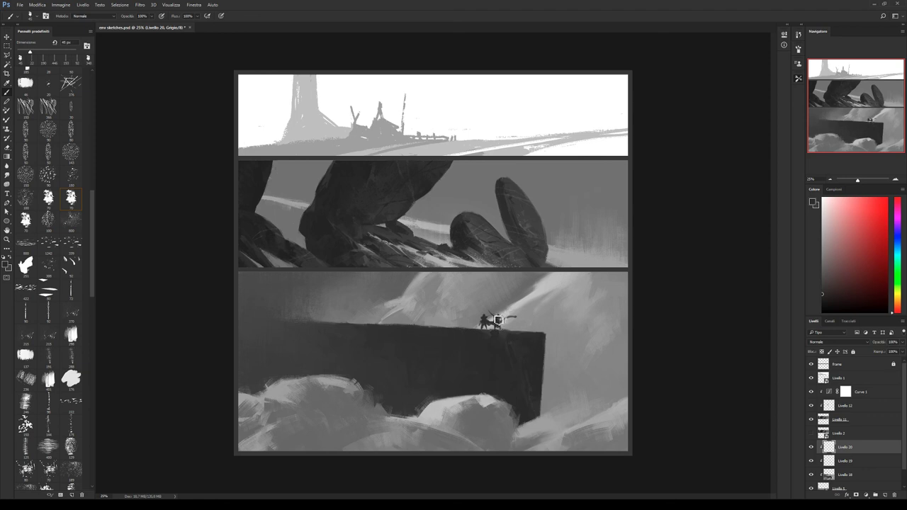
pyautogui.moveTo(486, 315); pyautogui.dragTo(500, 315)
pyautogui.press('e')
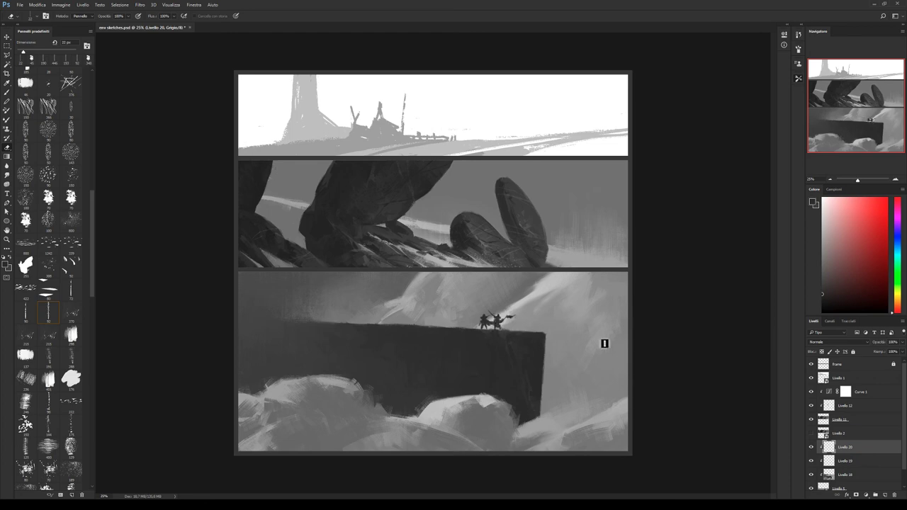
# Merge Livello 19 and Livello 20, then resize the brush and choose a new brush shape.
pyautogui.keyDown('shift'); pyautogui.click(847, 459); pyautogui.keyUp('shift')
pyautogui.hotkey('ctrl', 'e')
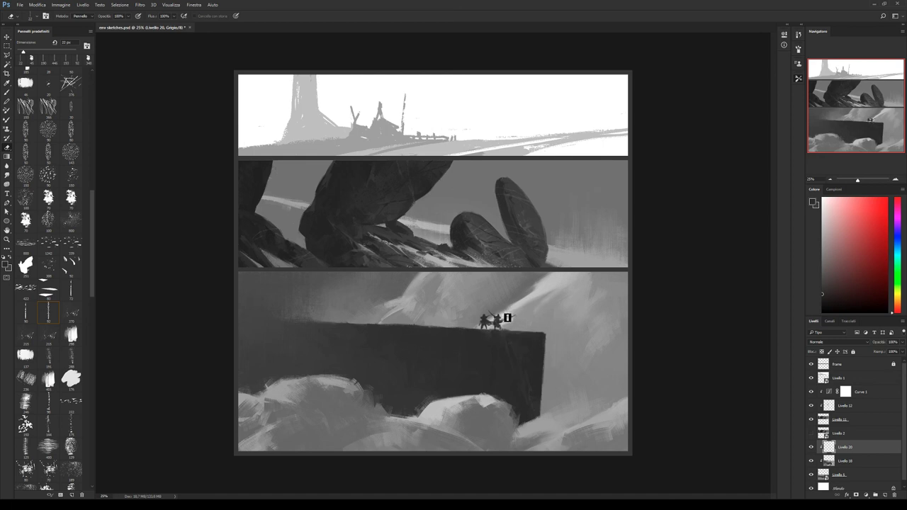
pyautogui.press(']')
pyautogui.click(49, 152)
pyautogui.press('[')
# Paint a glowing sword in the figure's raised arm and a short dark stroke beside it.
pyautogui.press('b')
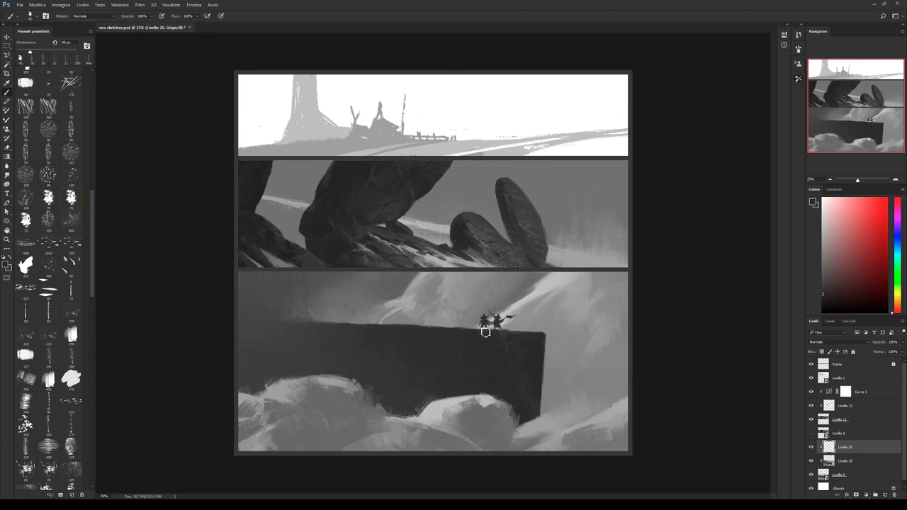
pyautogui.press('e')
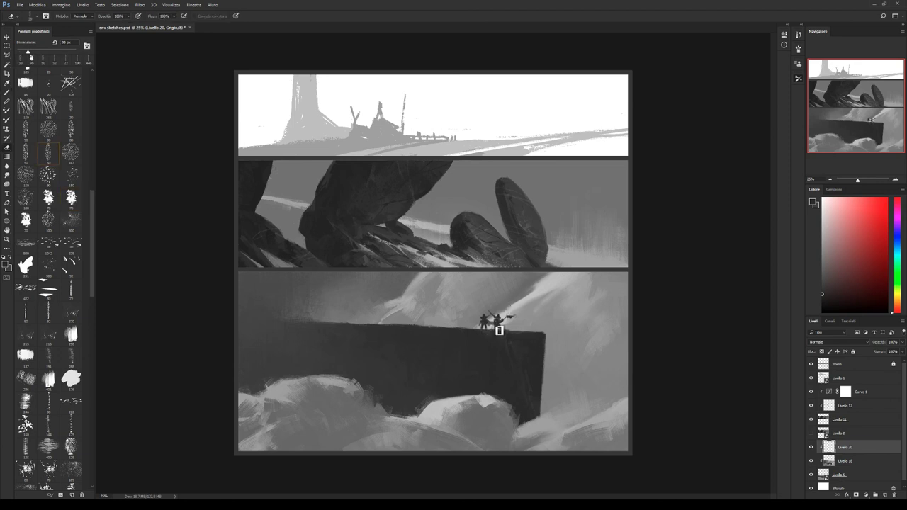
pyautogui.press('b')
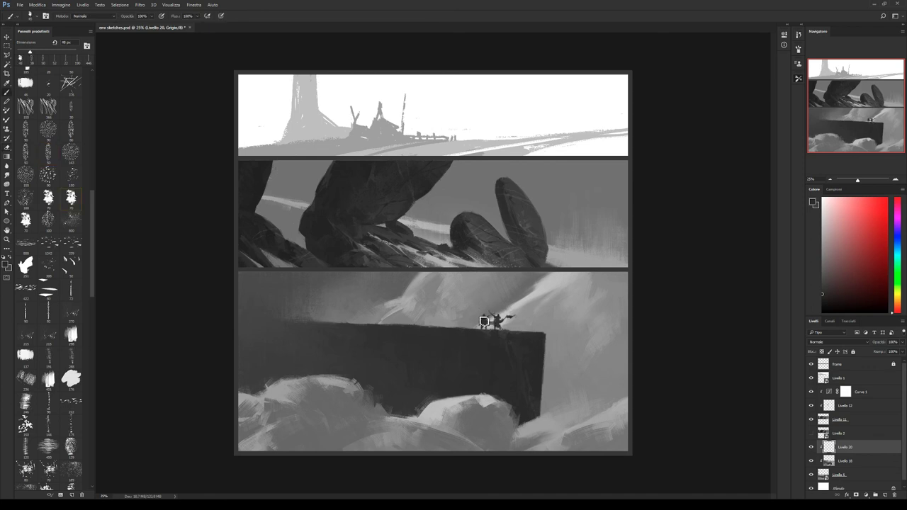
pyautogui.press('e')
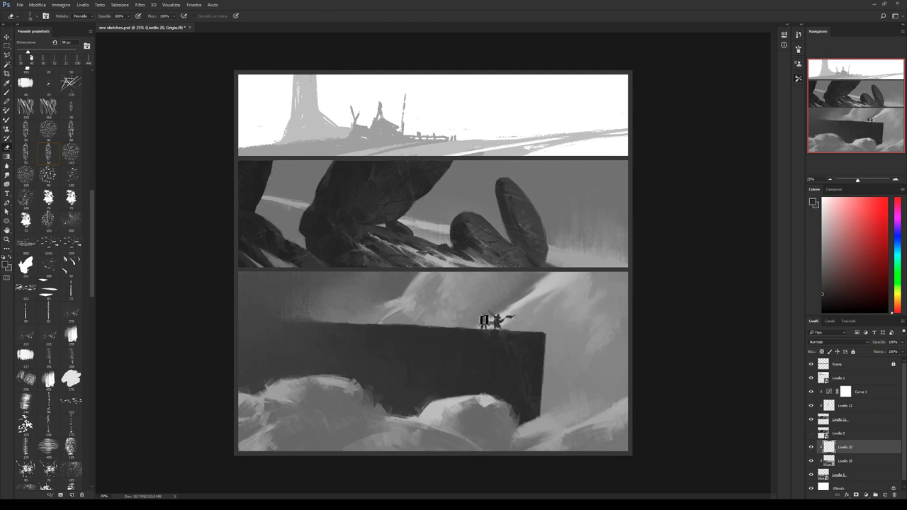
pyautogui.press('b')
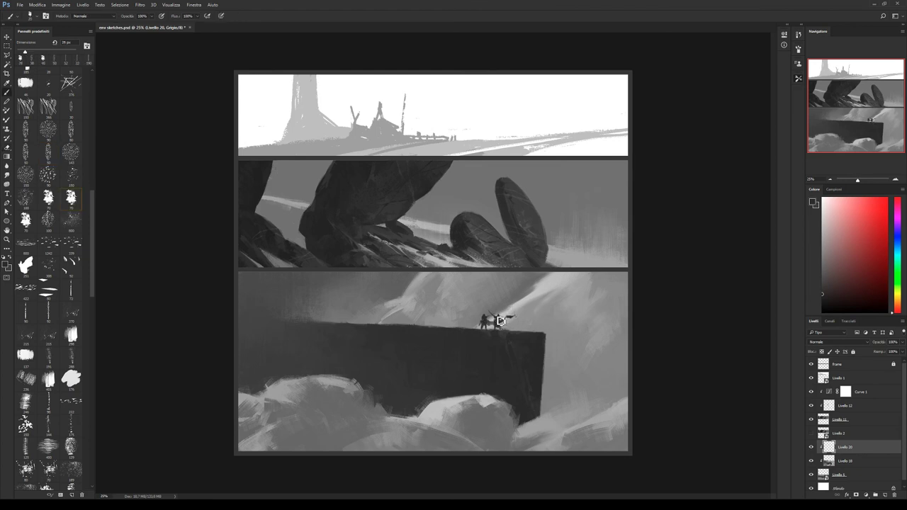
pyautogui.press('e')
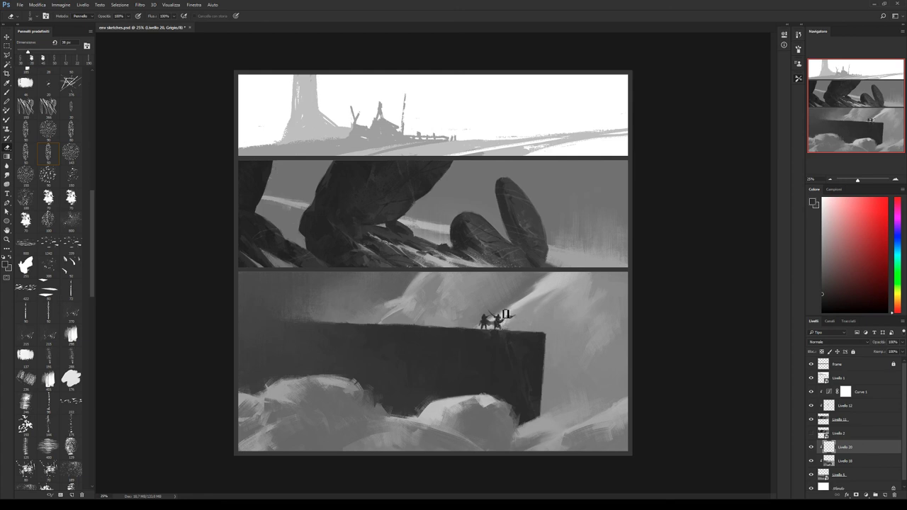
pyautogui.press('b')
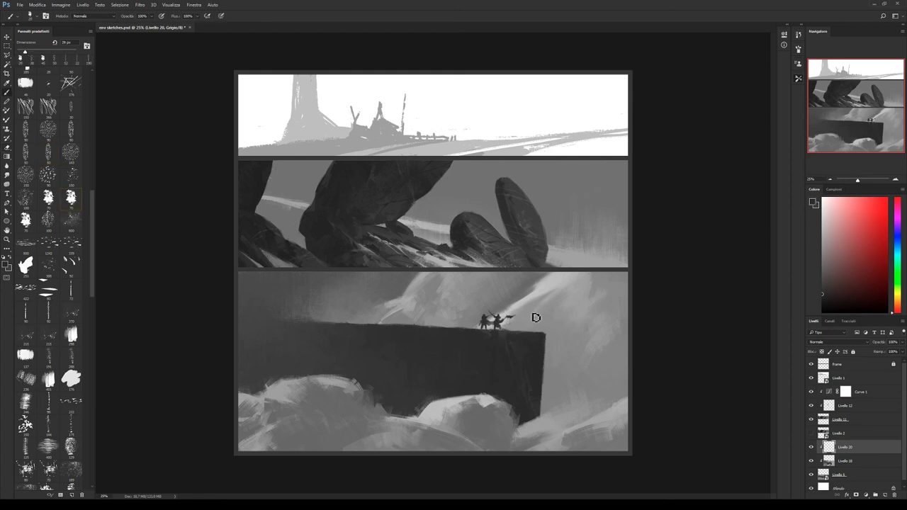
pyautogui.press('e')
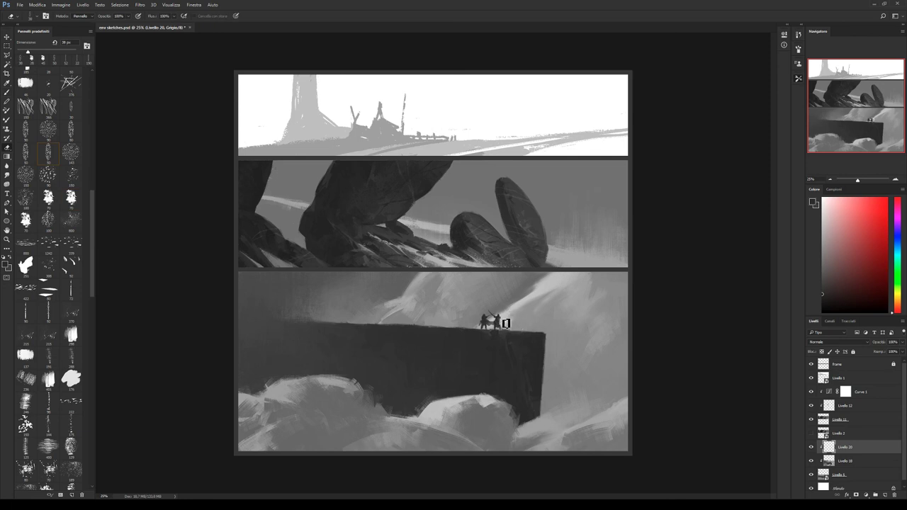
pyautogui.press('b')
pyautogui.moveTo(507, 316); pyautogui.dragTo(499, 320)
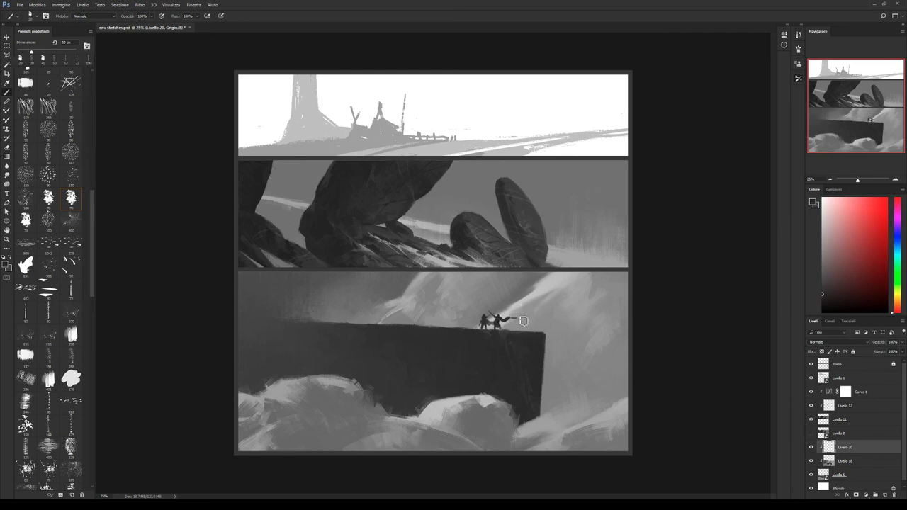
pyautogui.press('e')
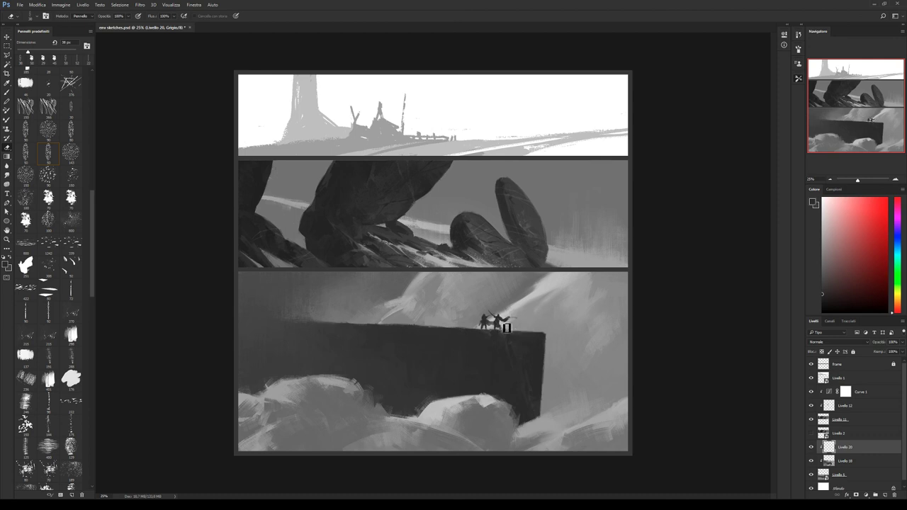
pyautogui.press('b')
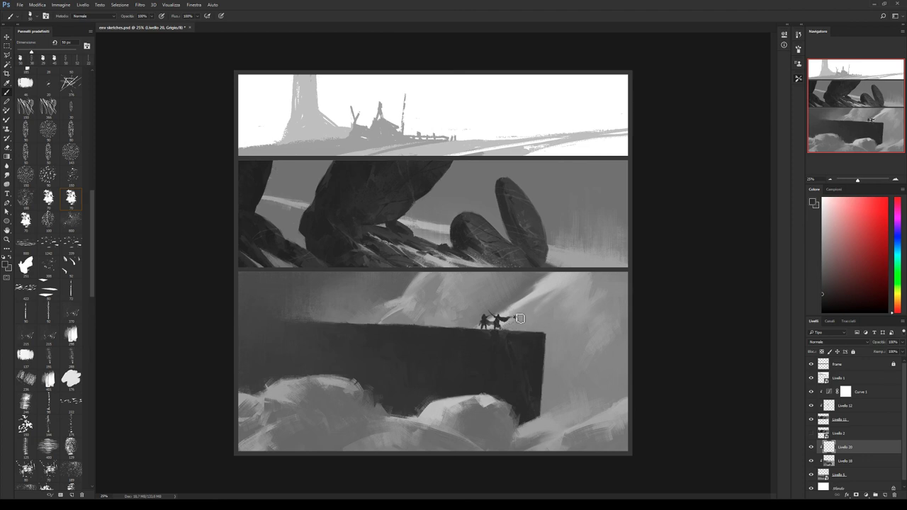
pyautogui.moveTo(509, 318)
pyautogui.mouseDown()
pyautogui.moveTo(523, 316)
pyautogui.moveTo(511, 317)
pyautogui.mouseUp()
pyautogui.press('e')
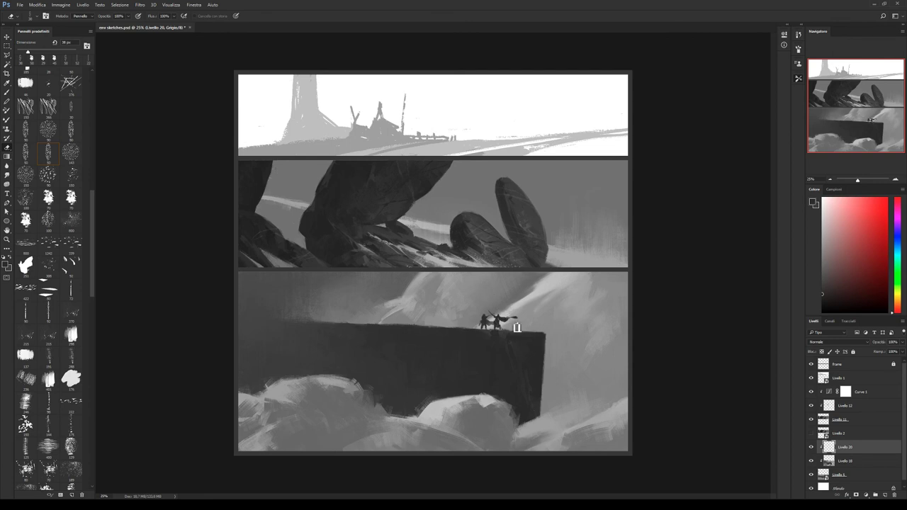
pyautogui.press('v')
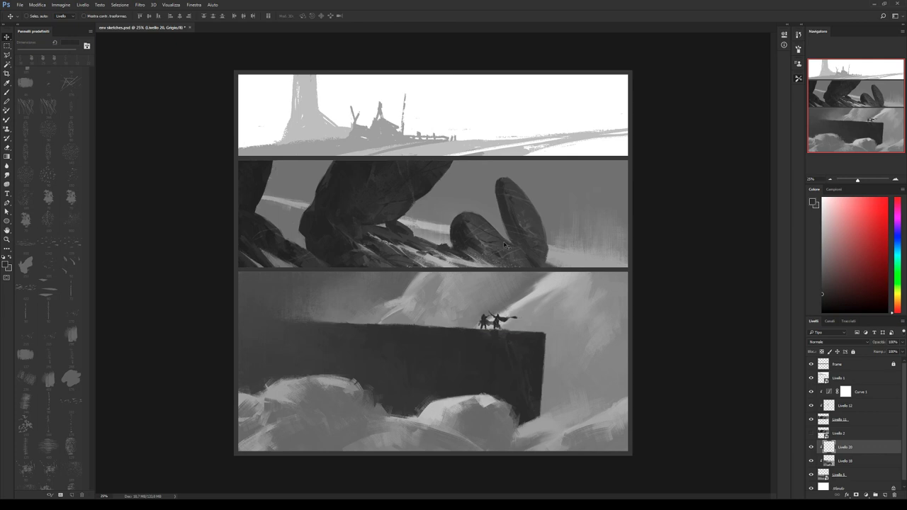
# On a new layer, try a white sword stroke with a small hard round brush, then undo it.
pyautogui.click(885, 495)
pyautogui.press('b')
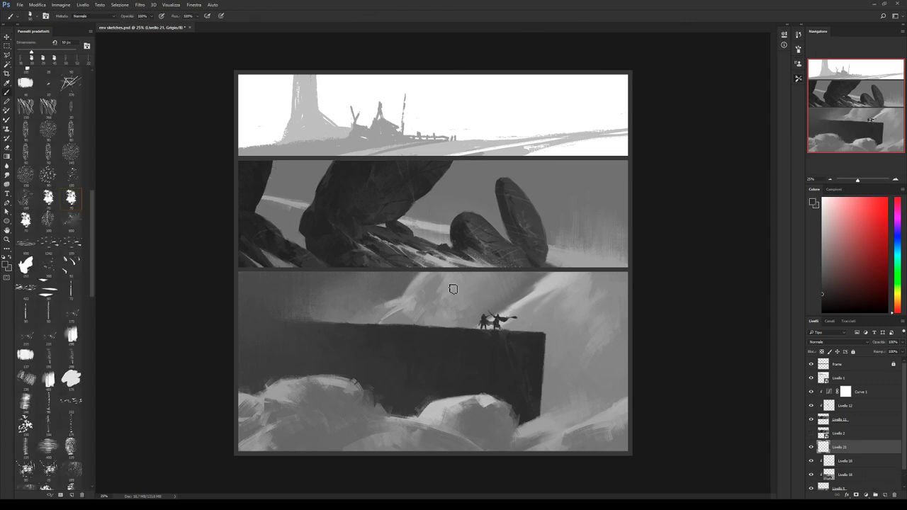
pyautogui.moveTo(93, 211); pyautogui.dragTo(90, 73)
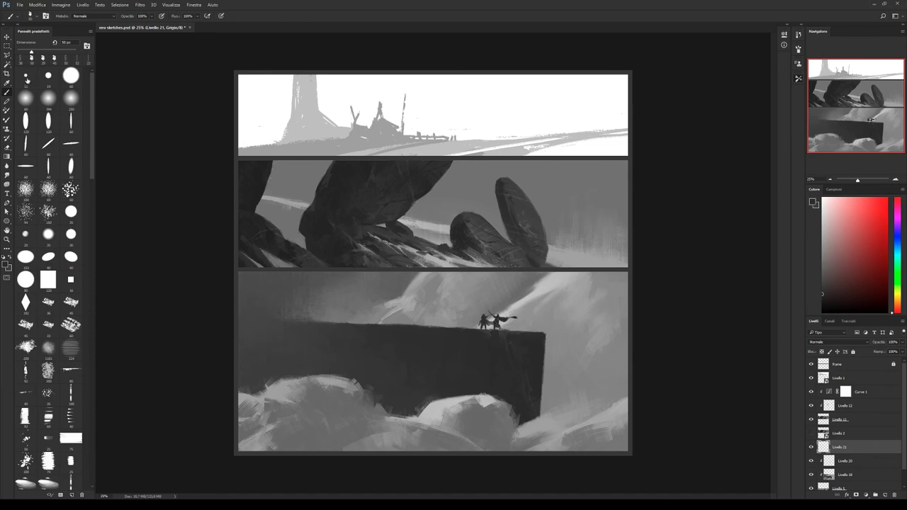
pyautogui.click(44, 75)
pyautogui.press('[')
pyautogui.click(822, 203)
pyautogui.hotkey('ctrl', 'z')
# Delete the unused new layer and lock the figures layer's transparency.
pyautogui.keyDown('alt'); pyautogui.click(842, 453); pyautogui.keyUp('alt')
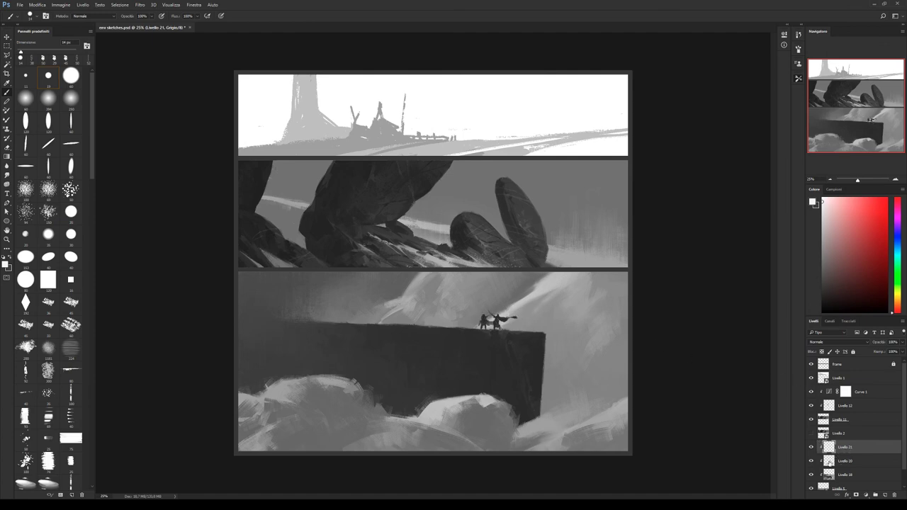
pyautogui.click(828, 461)
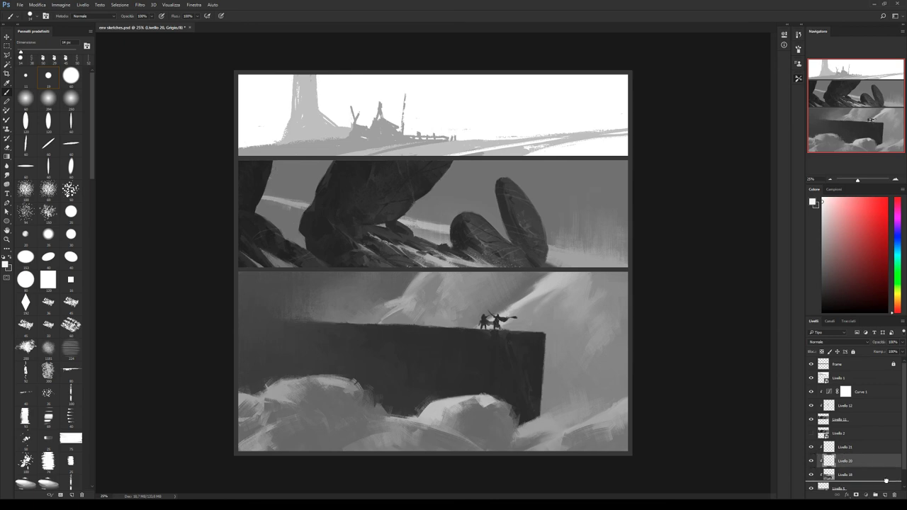
pyautogui.moveTo(839, 453); pyautogui.dragTo(893, 495)
pyautogui.click(819, 352)
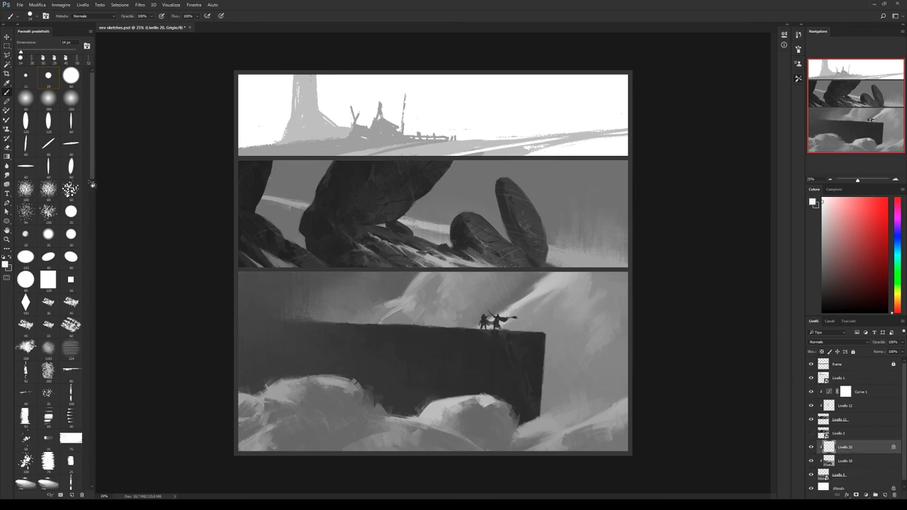
# Repaint the cliff figure as two figures with a textured brush of about 34 px.
pyautogui.moveTo(99, 172); pyautogui.dragTo(96, 319)
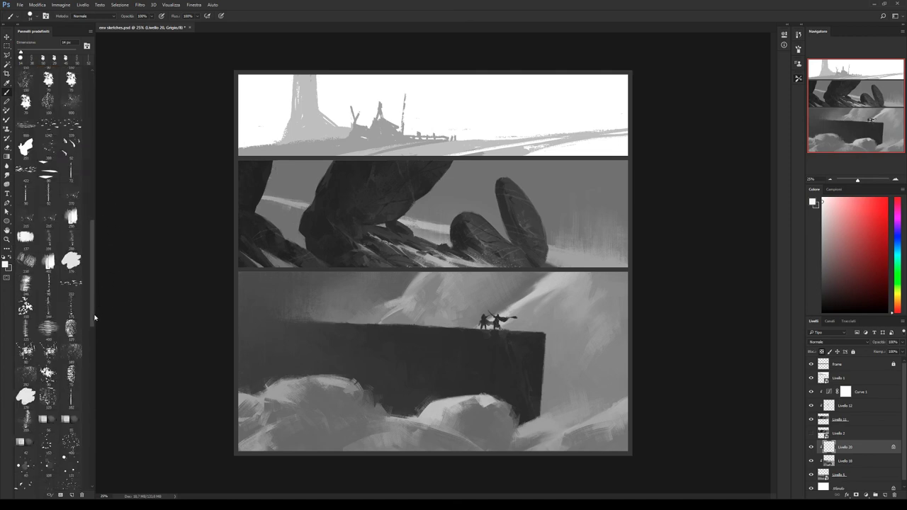
pyautogui.click(45, 198)
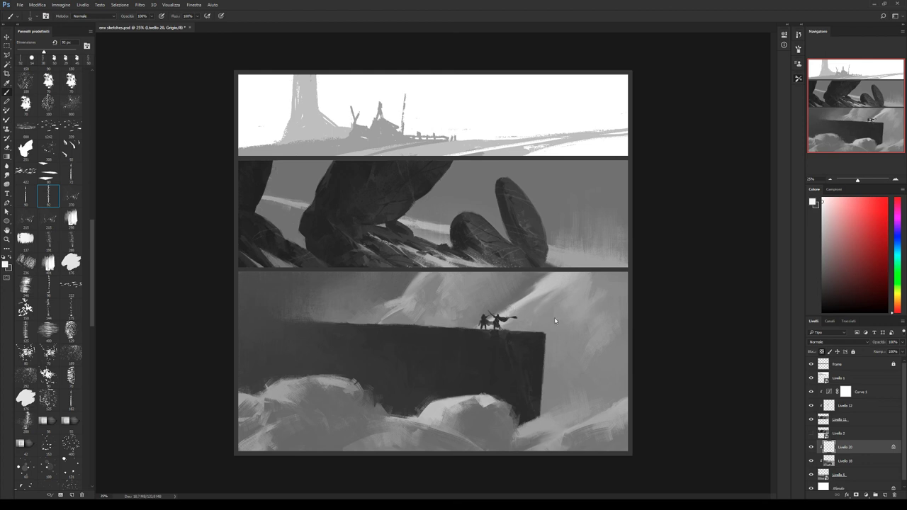
pyautogui.press('[')
pyautogui.press('[')
pyautogui.press('[')
pyautogui.moveTo(496, 318); pyautogui.dragTo(490, 323)
# With a detailing brush, add small dark grey marks around the two figures.
pyautogui.click(71, 81)
pyautogui.keyDown('alt'); pyautogui.click(500, 328); pyautogui.keyUp('alt')
pyautogui.press('x')
pyautogui.keyDown('alt'); pyautogui.click(487, 320); pyautogui.keyUp('alt')
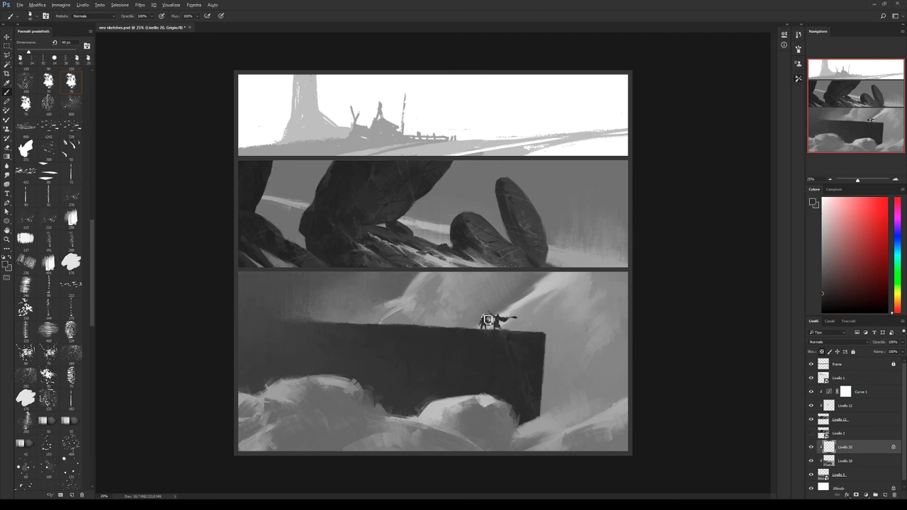
pyautogui.moveTo(486, 320); pyautogui.dragTo(495, 325)
# Add a new empty layer above the figures with a soft round white brush.
pyautogui.click(884, 495)
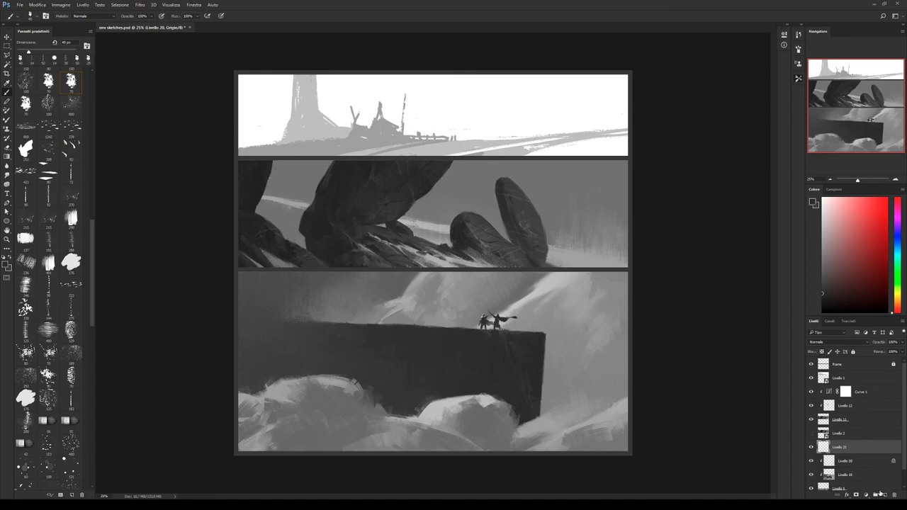
pyautogui.scroll(10, 57, 213)
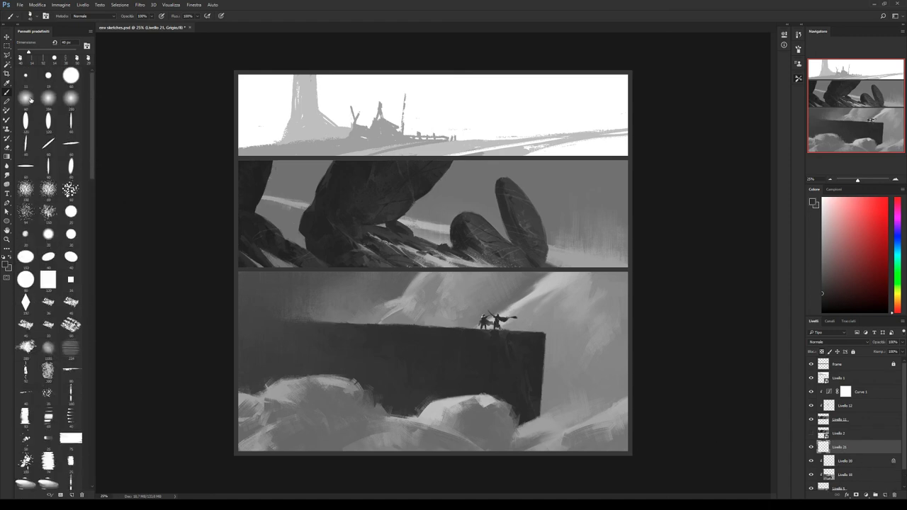
pyautogui.click(26, 98)
pyautogui.press('x')
# Paint a bright white glow beside the two figures on the slab top.
pyautogui.hotkey('shift', 'alt', 'o')
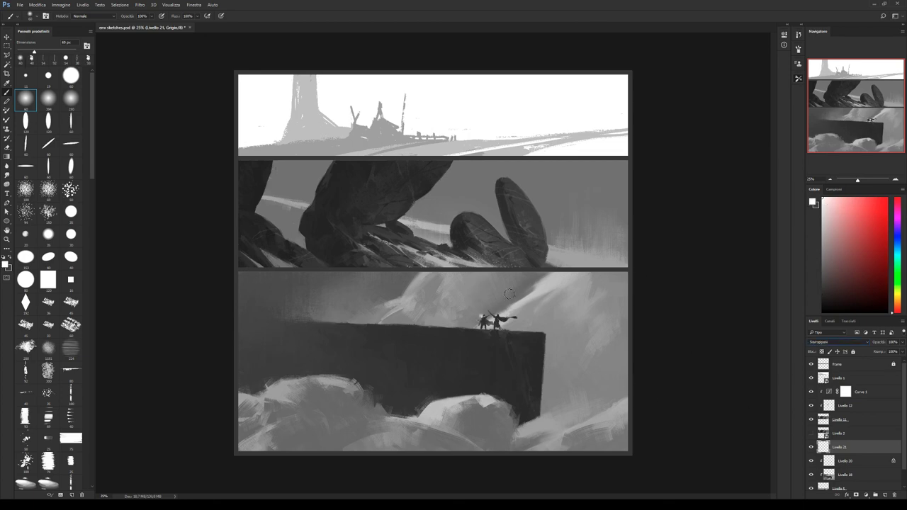
pyautogui.hotkey('shift', 'alt', 'd')
pyautogui.press(']')
pyautogui.press(']')
pyautogui.press(']')
pyautogui.moveTo(476, 311); pyautogui.dragTo(480, 315)
pyautogui.press(']')
pyautogui.press(']')
pyautogui.click(481, 313)
# Cycle the glow layer's blend modes, settling on Soft Light, and compare it toggled on and off.
pyautogui.hotkey('alt', 'shift', 'o')
pyautogui.hotkey('alt', 'shift', 'm')
pyautogui.hotkey('alt', 'shift', 'f')
pyautogui.hotkey('alt', 'shift', 'o')
pyautogui.hotkey('alt', 'shift', 'e')
pyautogui.hotkey('alt', 'shift', 'z')
pyautogui.hotkey('alt', 'shift', 'f')
pyautogui.press('Up')
pyautogui.click(811, 447)
pyautogui.scroll(-1, 904, 444)
pyautogui.keyDown('shift'); pyautogui.click(856, 469); pyautogui.keyUp('shift')
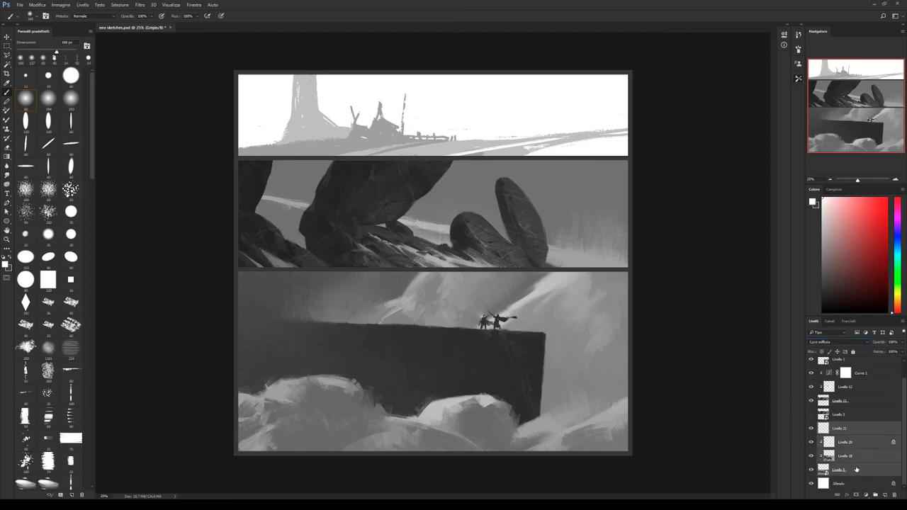
# Keep a hidden backup of Livello 5 and merge Livello 21/20/18/5 into one layer.
pyautogui.hotkey('ctrl', 'e')
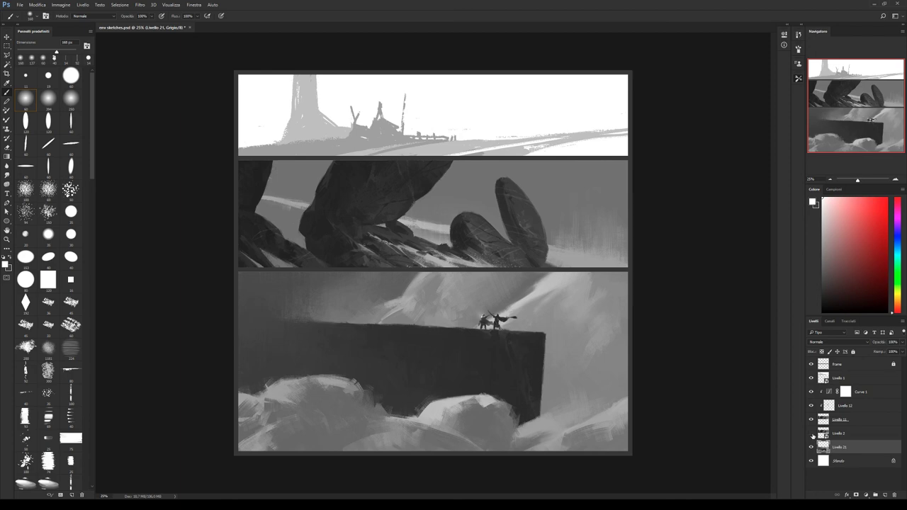
pyautogui.hotkey('ctrl', 'z')
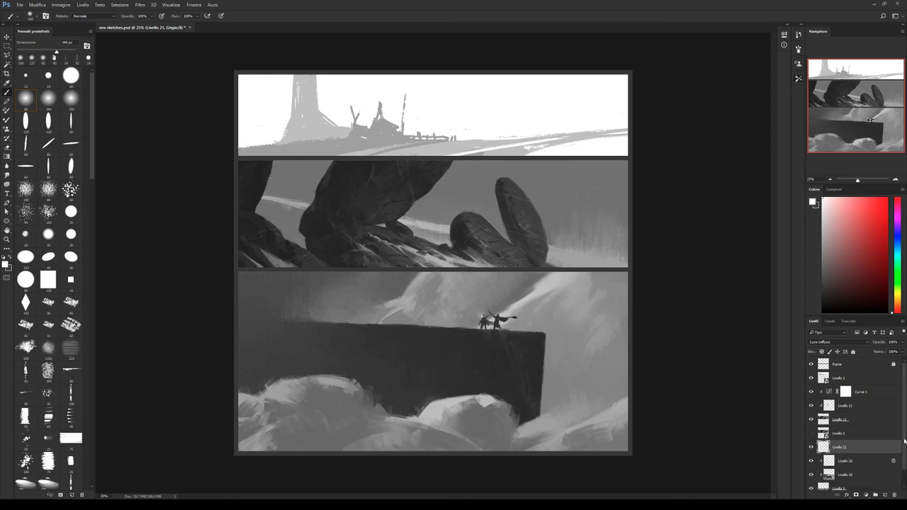
pyautogui.scroll(-1, 872, 453)
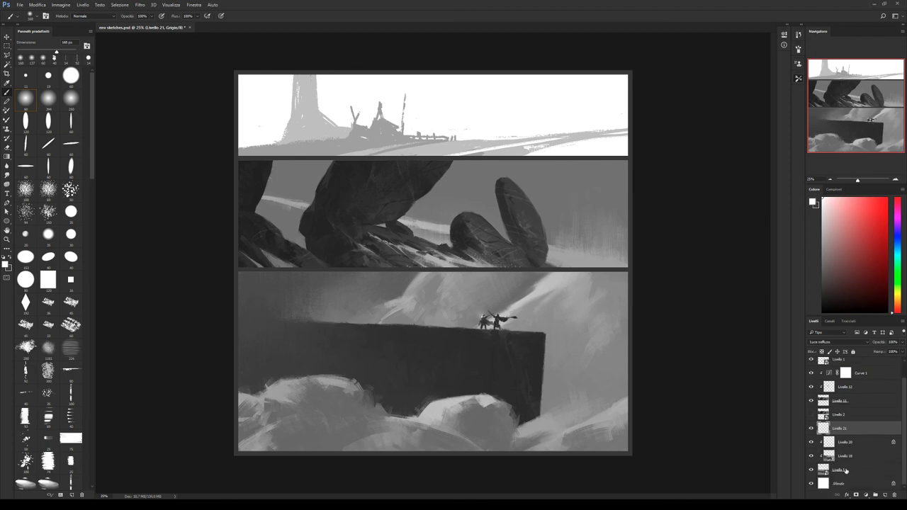
pyautogui.moveTo(845, 470); pyautogui.dragTo(856, 477)
pyautogui.hotkey('ctrl', 'z')
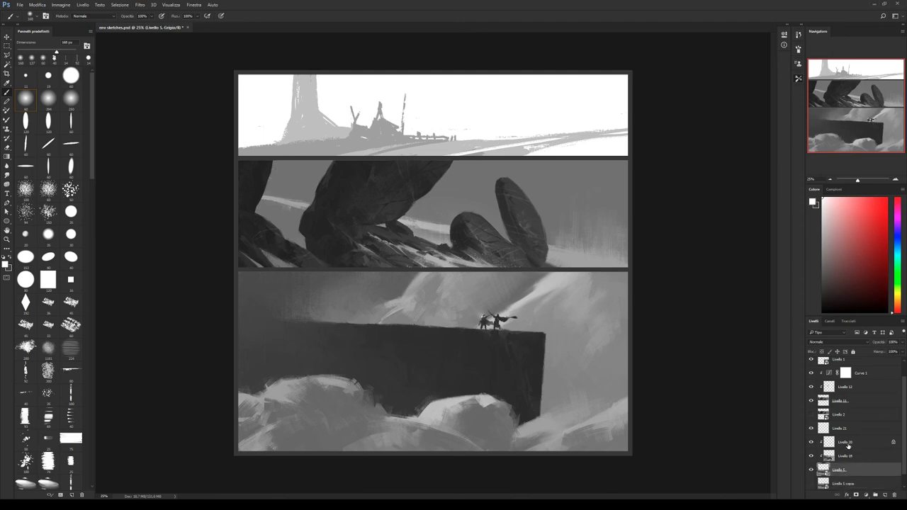
pyautogui.hotkey('ctrl', 'e')
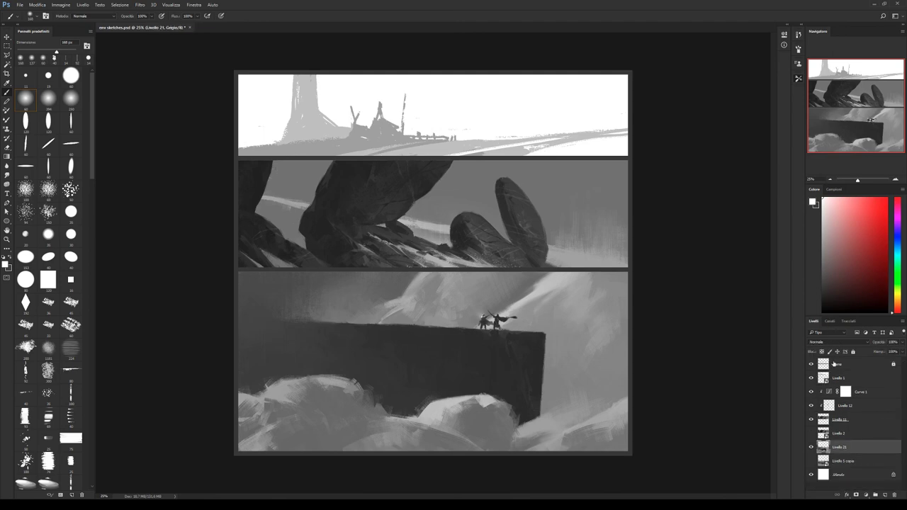
pyautogui.click(811, 448)
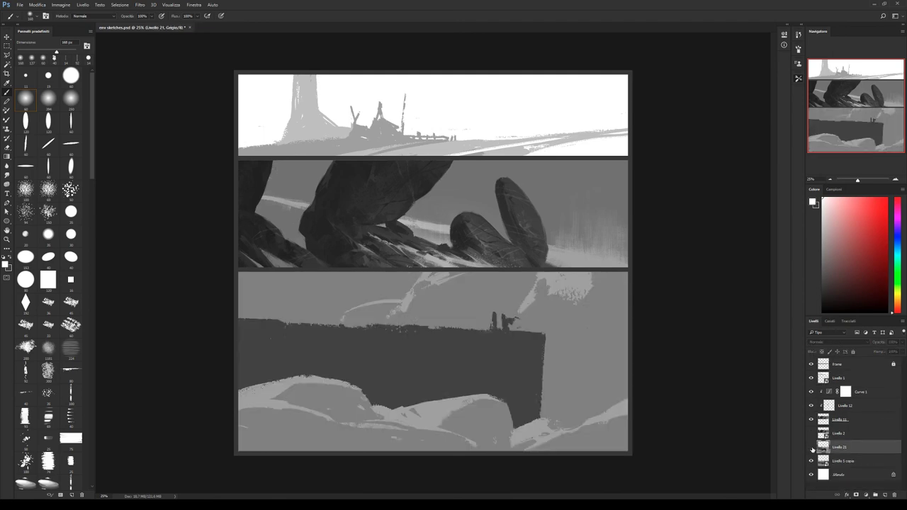
pyautogui.click(811, 447)
pyautogui.click(811, 448)
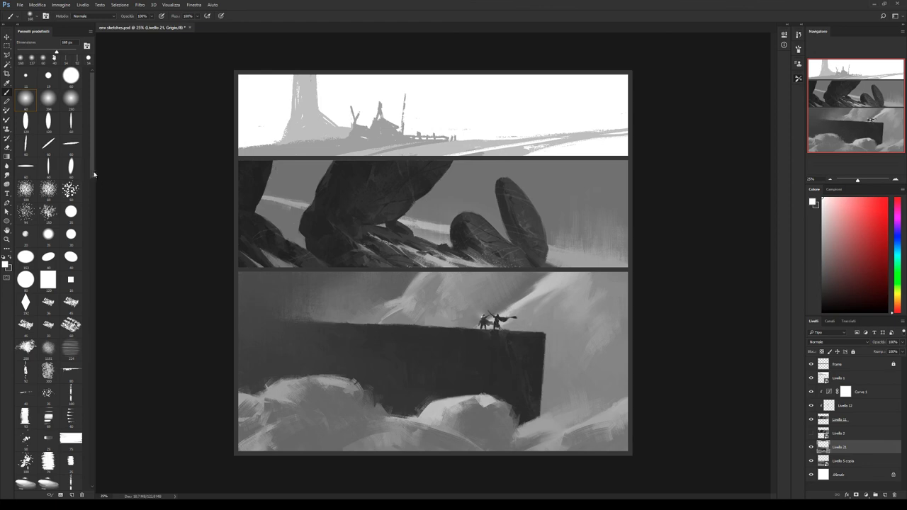
# Dab a few small dark-grey birds right of the cliff with a textured brush.
pyautogui.moveTo(92, 173); pyautogui.dragTo(91, 294)
pyautogui.click(71, 192)
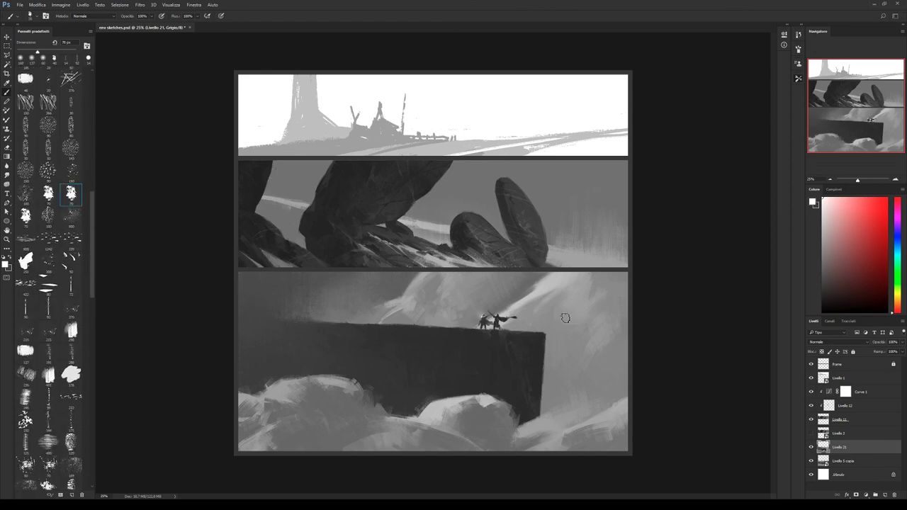
pyautogui.press(']')
pyautogui.keyDown('alt'); pyautogui.click(543, 337); pyautogui.keyUp('alt')
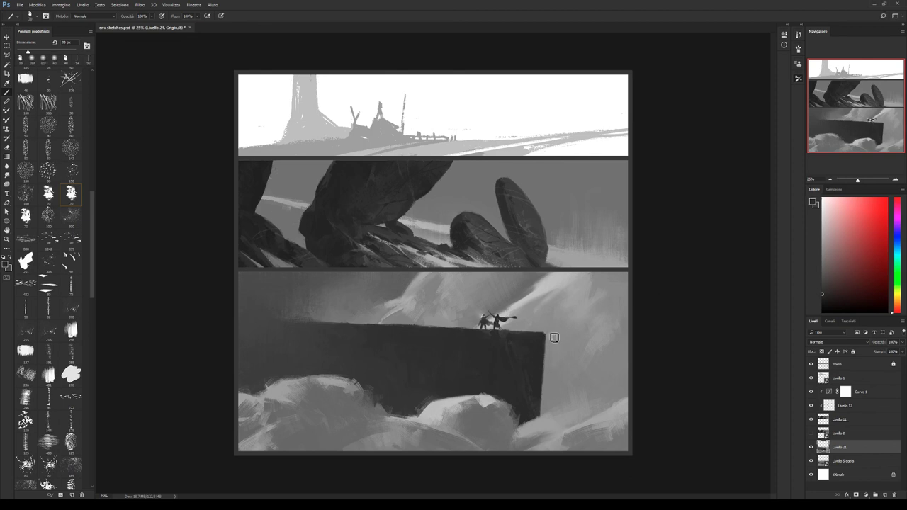
pyautogui.click(553, 335)
pyautogui.click(579, 323)
pyautogui.moveTo(597, 330); pyautogui.dragTo(606, 326)
pyautogui.hotkey('ctrl', 'z')
pyautogui.click(887, 495)
# Paint a loose flock of small dark birds right of the slab on clipped Livello 22, then save.
pyautogui.hotkey('ctrl', 'alt', 'g')
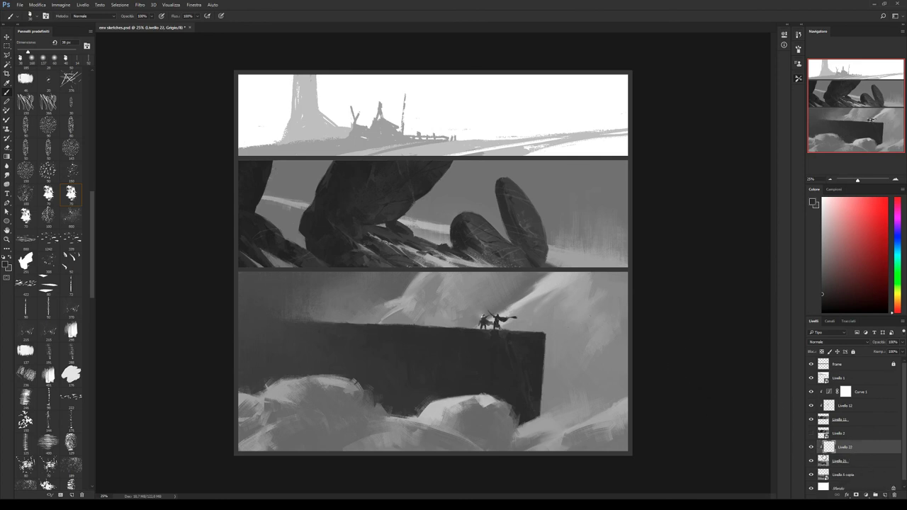
pyautogui.press('[')
pyautogui.press('[')
pyautogui.click(556, 335)
pyautogui.click(567, 335)
pyautogui.click(585, 335)
pyautogui.press(']')
pyautogui.press(']')
pyautogui.click(615, 322)
pyautogui.press('e')
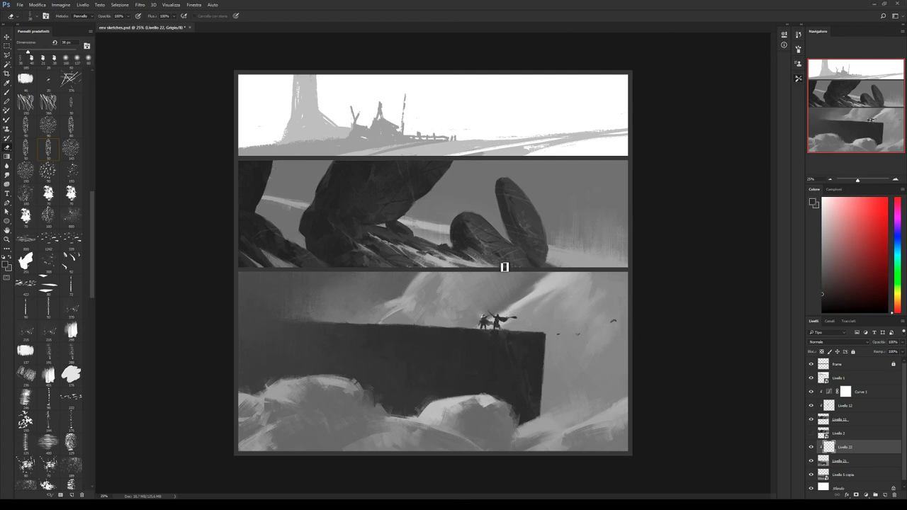
pyautogui.press('b')
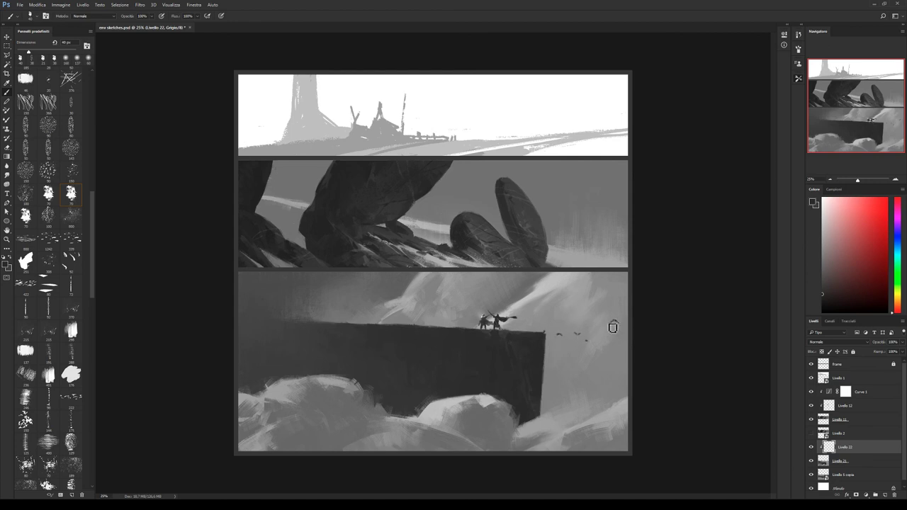
pyautogui.moveTo(589, 310); pyautogui.dragTo(597, 311)
pyautogui.hotkey('ctrl', 's')
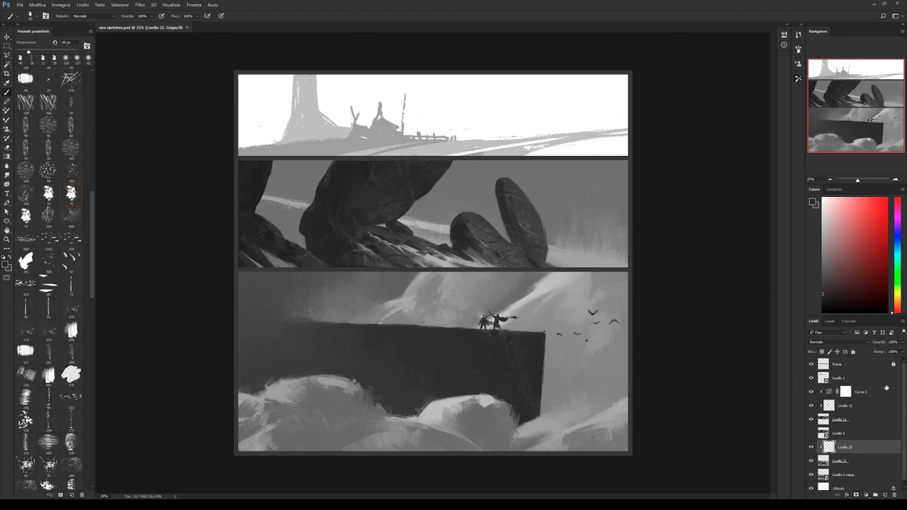
# Duplicate Livello 1 and clip a new empty layer, Livello 23, to Livello 1 copia.
pyautogui.click(811, 379)
pyautogui.click(811, 379)
pyautogui.click(854, 378)
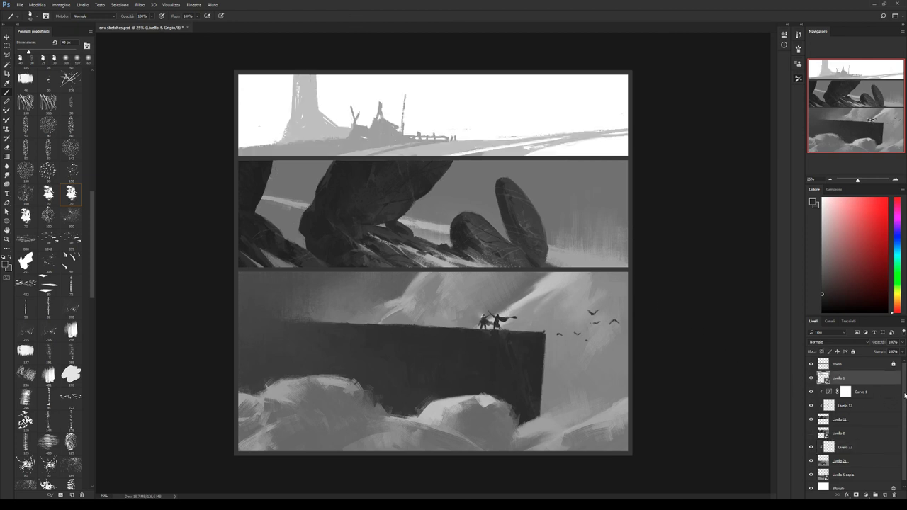
pyautogui.hotkey('ctrl', 'j')
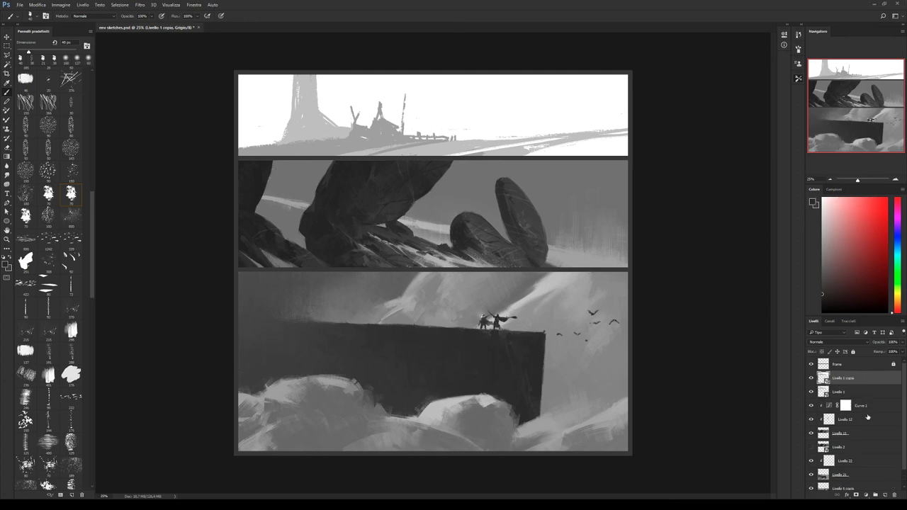
pyautogui.click(884, 495)
pyautogui.keyDown('alt'); pyautogui.click(854, 383); pyautogui.keyUp('alt')
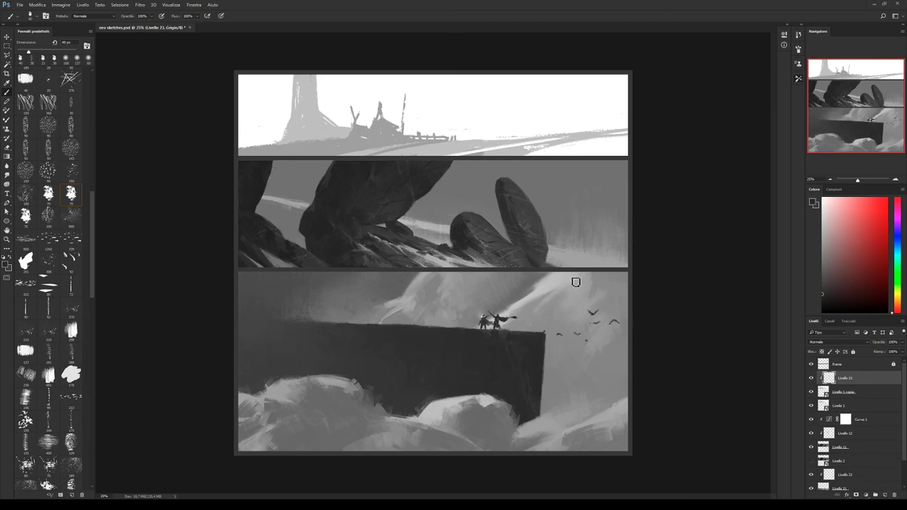
pyautogui.moveTo(92, 216); pyautogui.dragTo(90, 252)
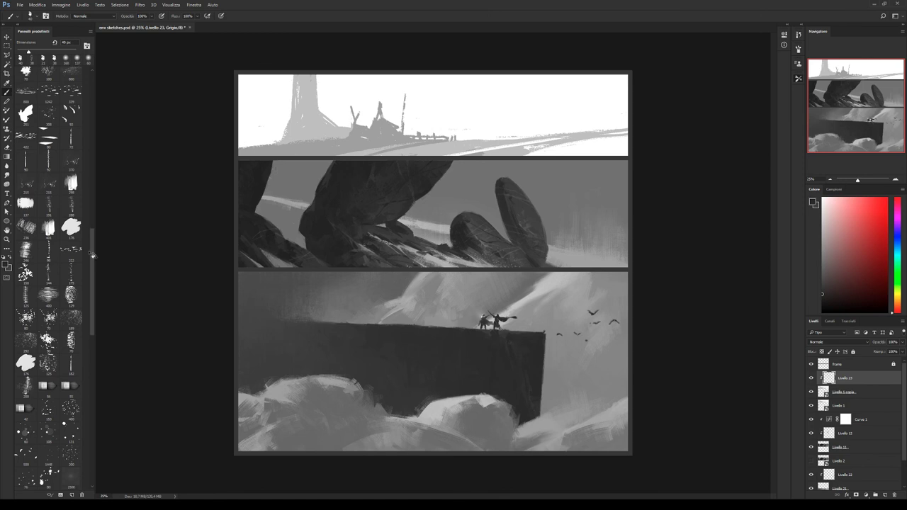
# With a new brush preset, paint sampled light greys and white along the top panel's horizon.
pyautogui.click(48, 161)
pyautogui.keyDown('alt'); pyautogui.click(542, 150); pyautogui.keyUp('alt')
pyautogui.moveTo(546, 149); pyautogui.dragTo(616, 141)
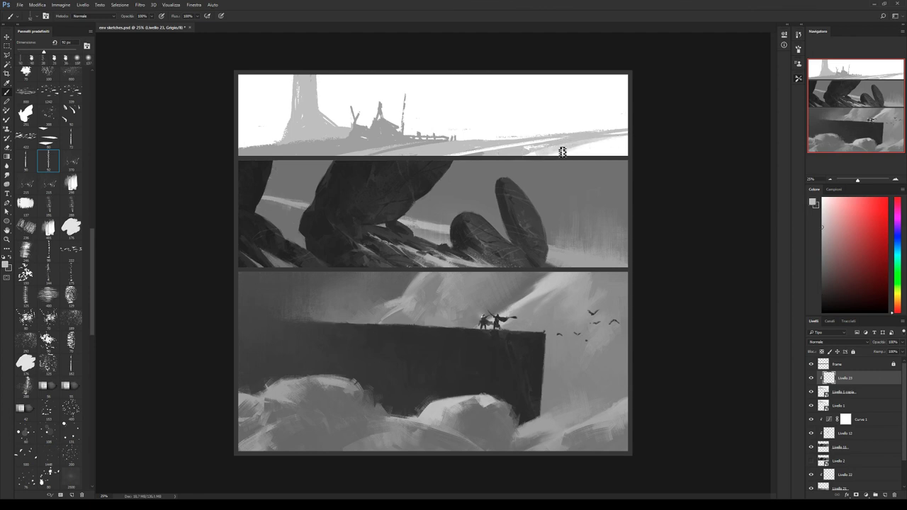
pyautogui.keyDown('alt'); pyautogui.click(617, 141); pyautogui.keyUp('alt')
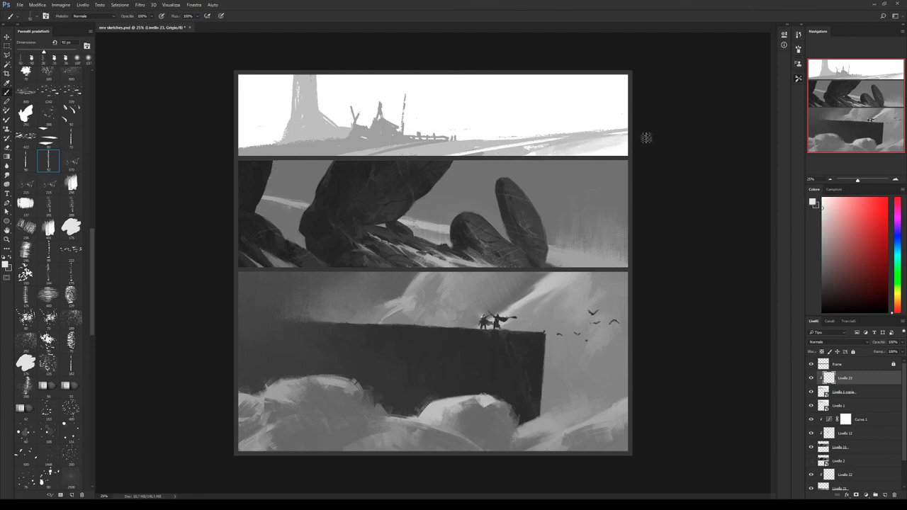
pyautogui.keyDown('alt'); pyautogui.click(598, 136); pyautogui.keyUp('alt')
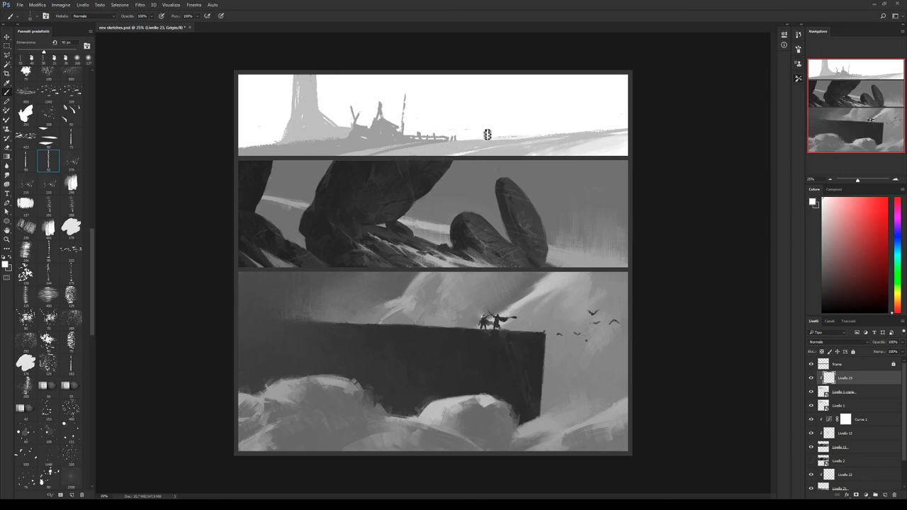
pyautogui.keyDown('alt'); pyautogui.click(594, 124); pyautogui.keyUp('alt')
pyautogui.keyDown('alt'); pyautogui.click(470, 141); pyautogui.keyUp('alt')
pyautogui.keyDown('alt'); pyautogui.click(467, 127); pyautogui.keyUp('alt')
pyautogui.moveTo(584, 130); pyautogui.dragTo(618, 132)
# Add a new layer, Livello 24, clipped onto Livello 23.
pyautogui.click(884, 495)
pyautogui.click(857, 388)
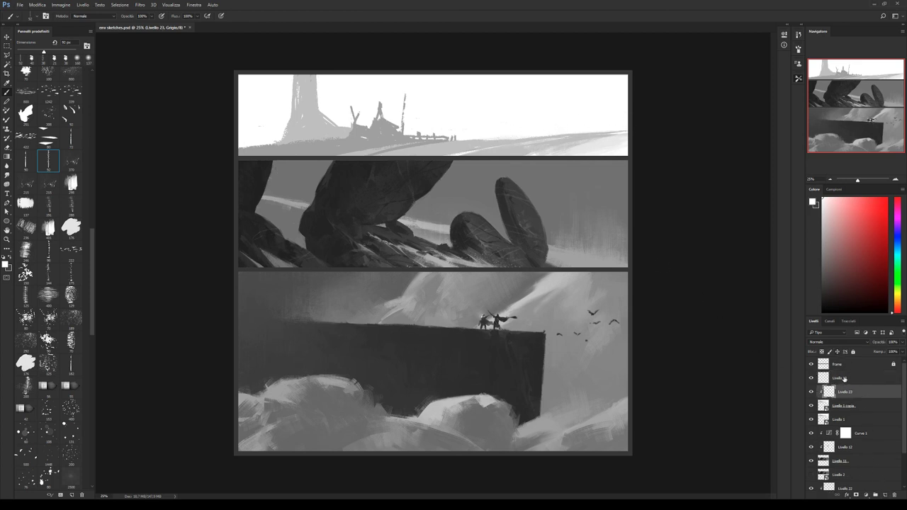
pyautogui.click(847, 379)
pyautogui.hotkey('ctrl', 'alt', 'g')
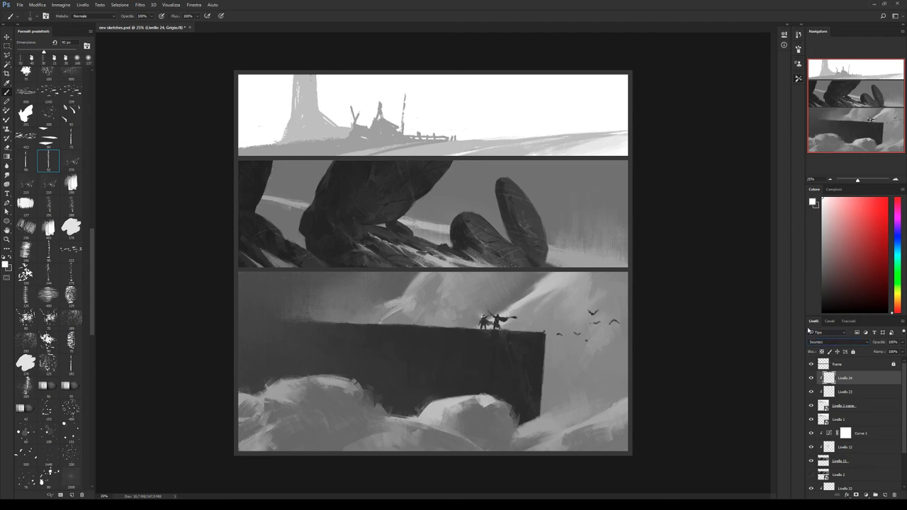
# Add a light grey gradient over the top sky at 10% opacity, merging Livello 23 into Livello 24.
pyautogui.press('g')
pyautogui.keyDown('alt'); pyautogui.click(565, 142); pyautogui.keyUp('alt')
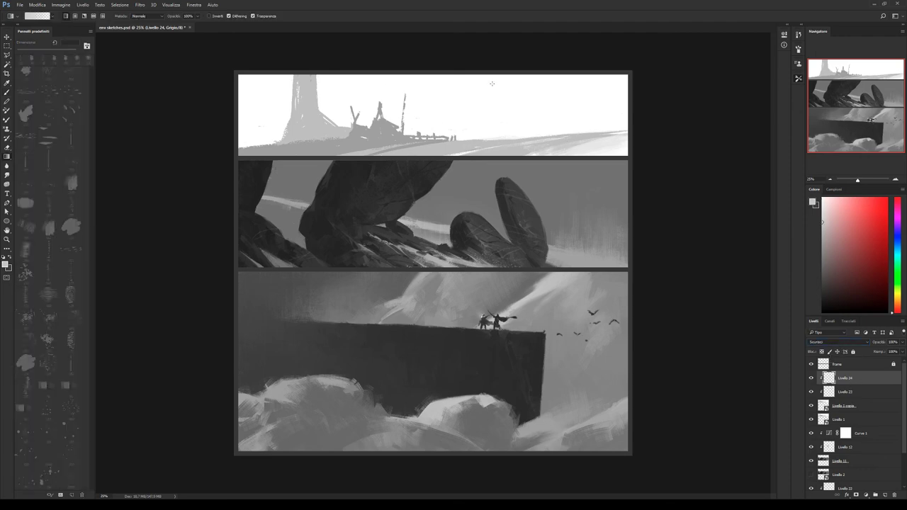
pyautogui.moveTo(490, 98); pyautogui.dragTo(490, 134)
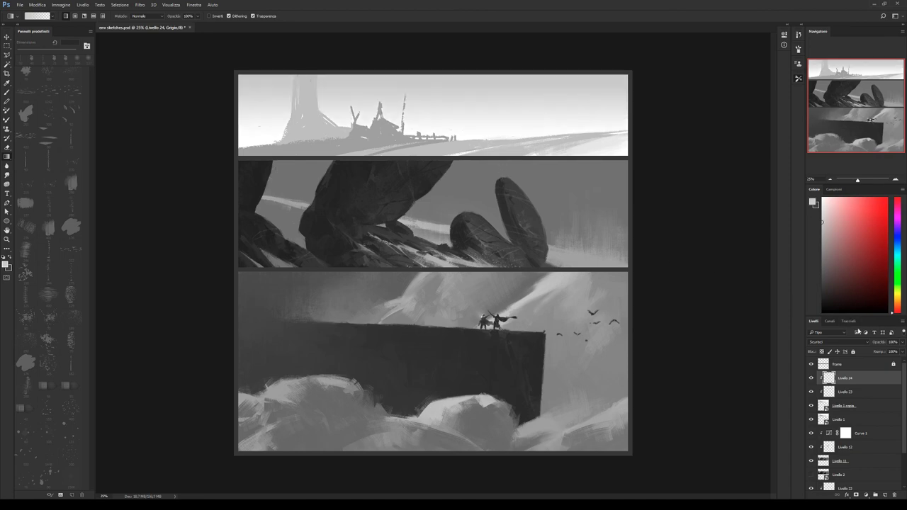
pyautogui.write('10')
pyautogui.press('Return')
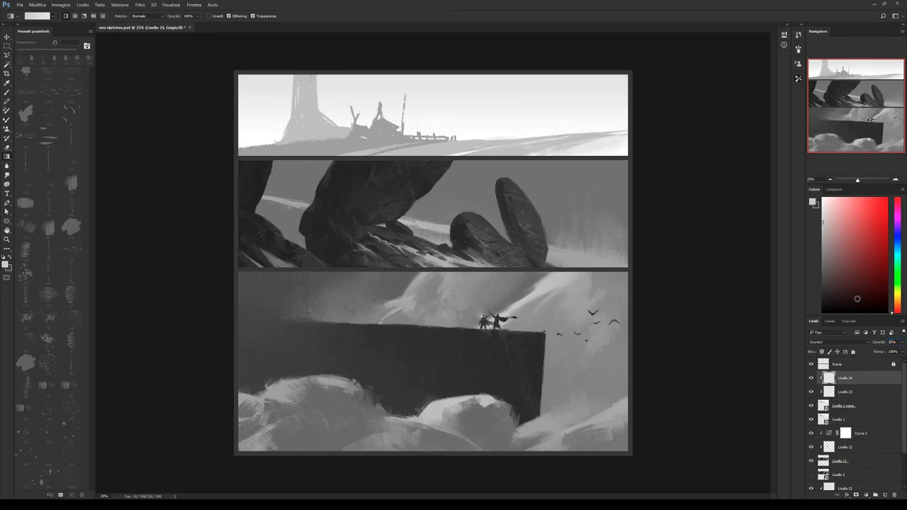
pyautogui.keyDown('shift'); pyautogui.click(860, 394); pyautogui.keyUp('shift')
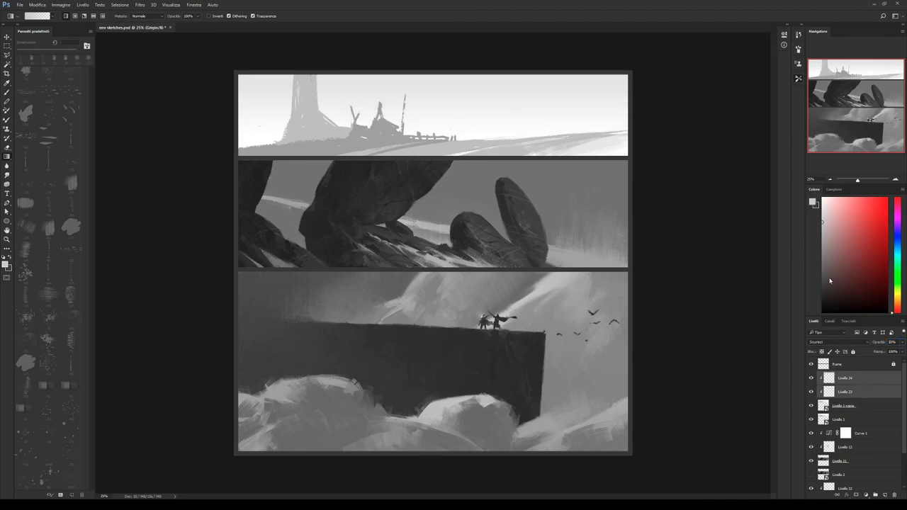
pyautogui.hotkey('ctrl', 'e')
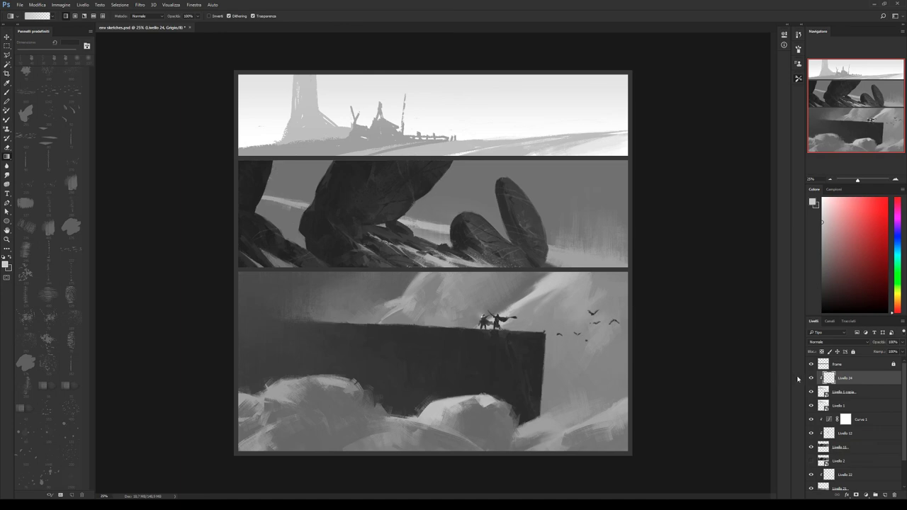
# Brush faint sampled-grey streaks down the top panel's left sky, resizing the brush between about 188 and 100 px.
pyautogui.press('b')
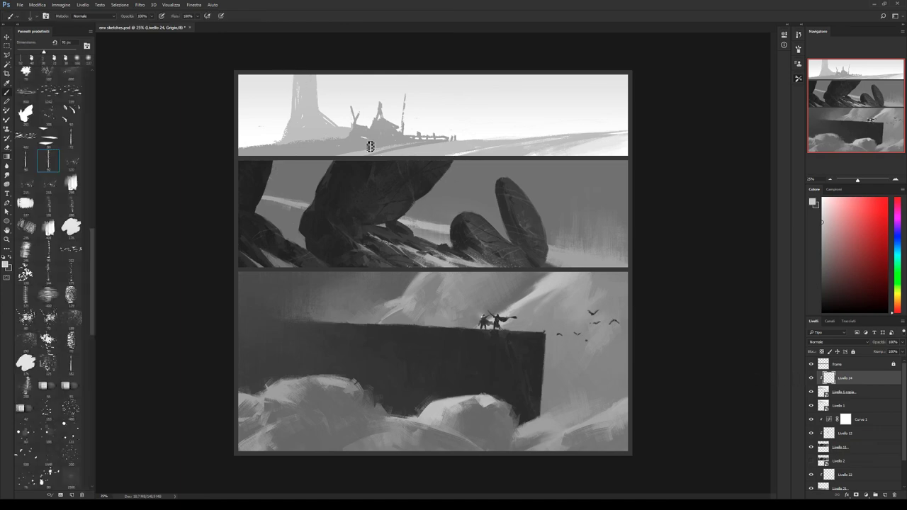
pyautogui.keyDown('alt'); pyautogui.click(336, 151); pyautogui.keyUp('alt')
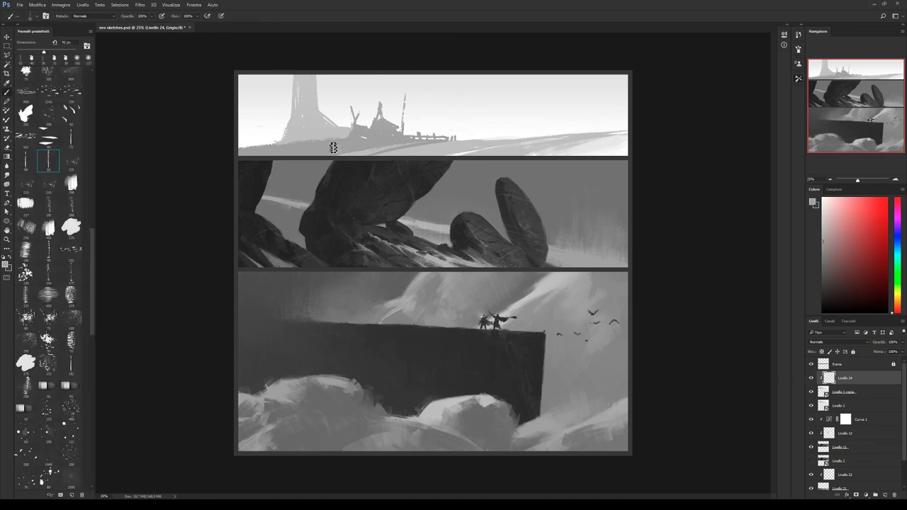
pyautogui.keyDown('alt'); pyautogui.click(261, 122); pyautogui.keyUp('alt')
pyautogui.press(']')
pyautogui.press(']')
pyautogui.press(']')
pyautogui.keyDown('alt'); pyautogui.click(263, 81); pyautogui.keyUp('alt')
pyautogui.moveTo(263, 85); pyautogui.dragTo(248, 121)
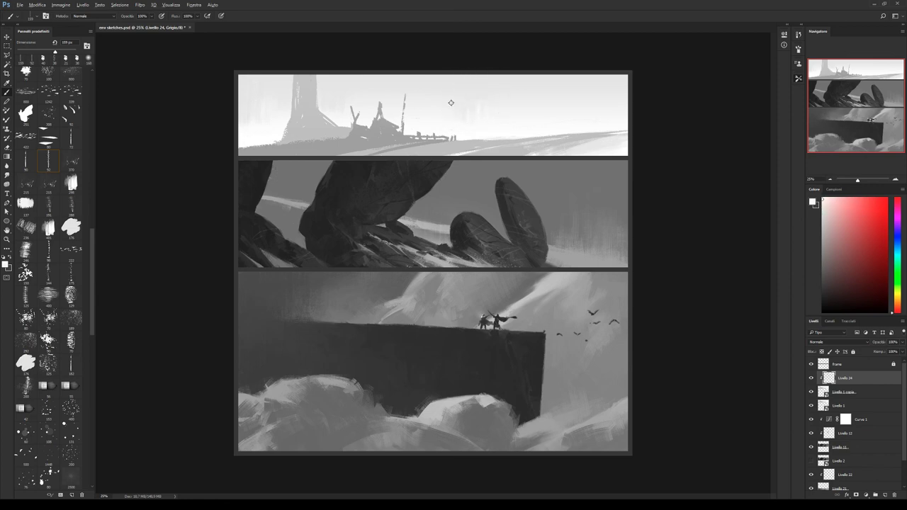
pyautogui.press('[')
pyautogui.keyDown('alt'); pyautogui.click(603, 85); pyautogui.keyUp('alt')
pyautogui.press(']')
pyautogui.press(']')
pyautogui.press(']')
pyautogui.press('[')
pyautogui.press('[')
pyautogui.press('[')
pyautogui.keyDown('alt'); pyautogui.click(460, 147); pyautogui.keyUp('alt')
# Mirror the image horizontally and sample light greys from the top panel's ground.
pyautogui.press('h')
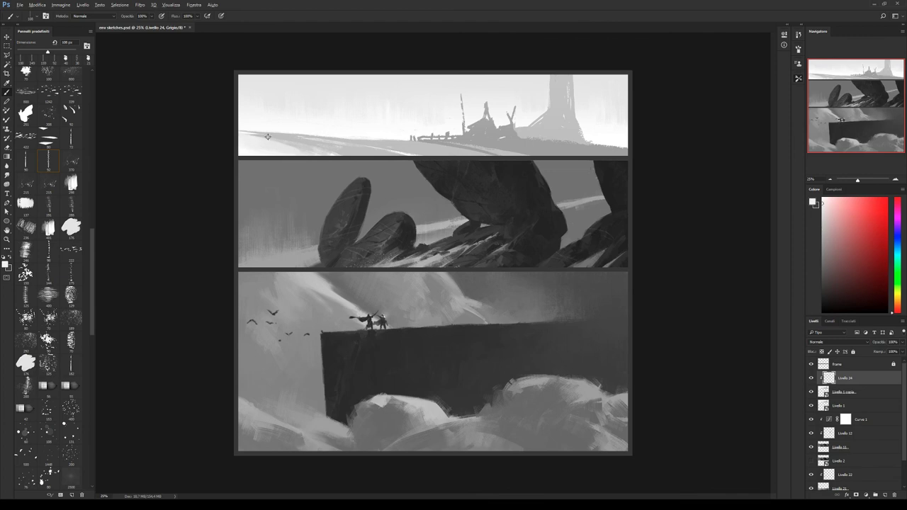
pyautogui.keyDown('alt'); pyautogui.click(299, 151); pyautogui.keyUp('alt')
pyautogui.keyDown('alt'); pyautogui.click(242, 138); pyautogui.keyUp('alt')
pyautogui.keyDown('alt'); pyautogui.click(299, 150); pyautogui.keyUp('alt')
pyautogui.keyDown('alt'); pyautogui.click(272, 145); pyautogui.keyUp('alt')
# Add Livello 25 clipped to Livello 24 and brush a near-white stroke across the top ground at about 199 px.
pyautogui.click(885, 495)
pyautogui.keyDown('alt'); pyautogui.click(852, 382); pyautogui.keyUp('alt')
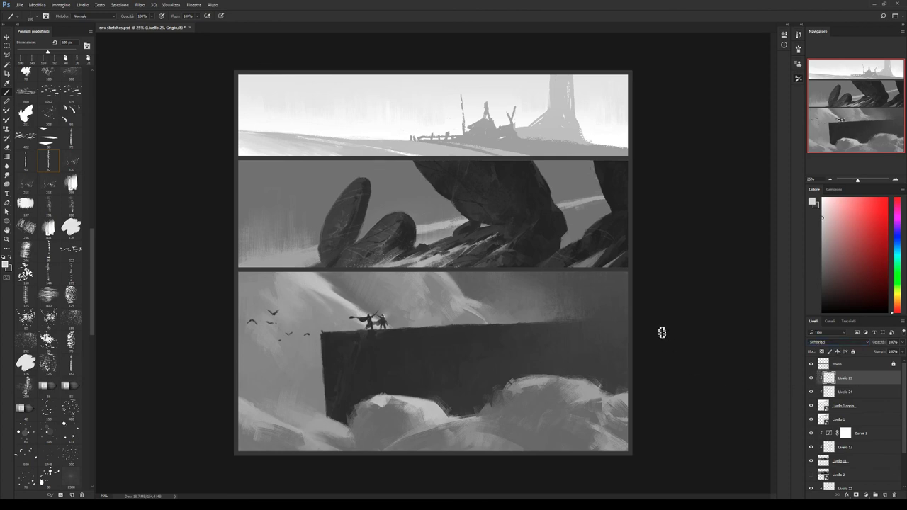
pyautogui.keyDown('alt'); pyautogui.click(251, 128); pyautogui.keyUp('alt')
pyautogui.moveTo(93, 266); pyautogui.dragTo(93, 221)
pyautogui.click(48, 185)
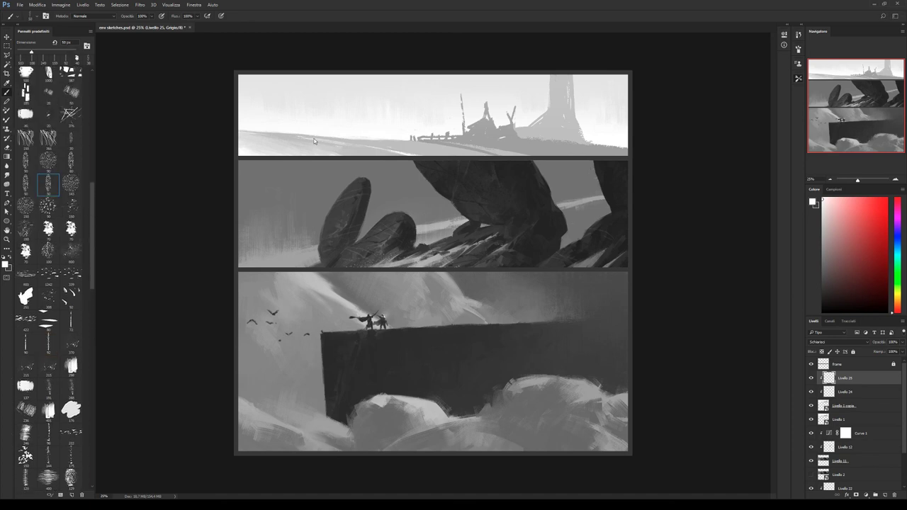
pyautogui.press(']')
pyautogui.press(']')
pyautogui.press(']')
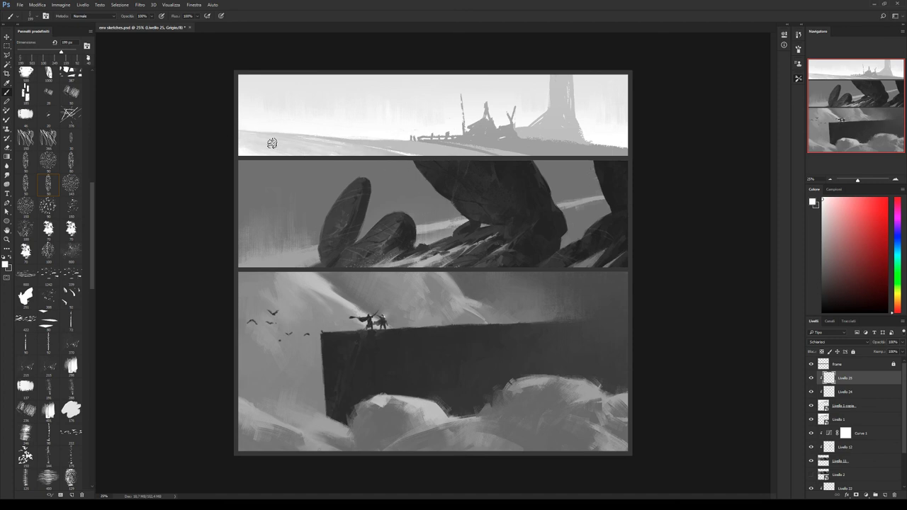
pyautogui.moveTo(272, 144); pyautogui.dragTo(416, 155)
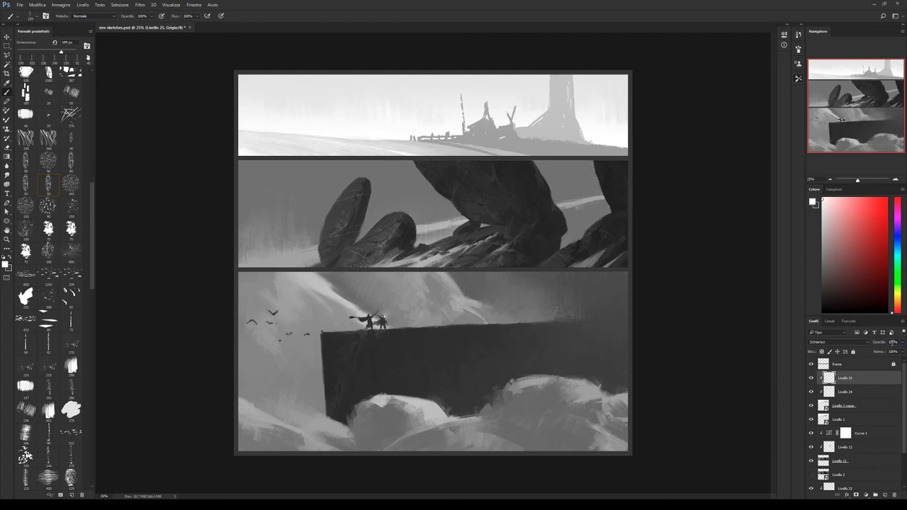
# Set the stroke layer's opacity to 70% and merge Livello 25 into Livello 24.
pyautogui.write('80')
pyautogui.press('Return')
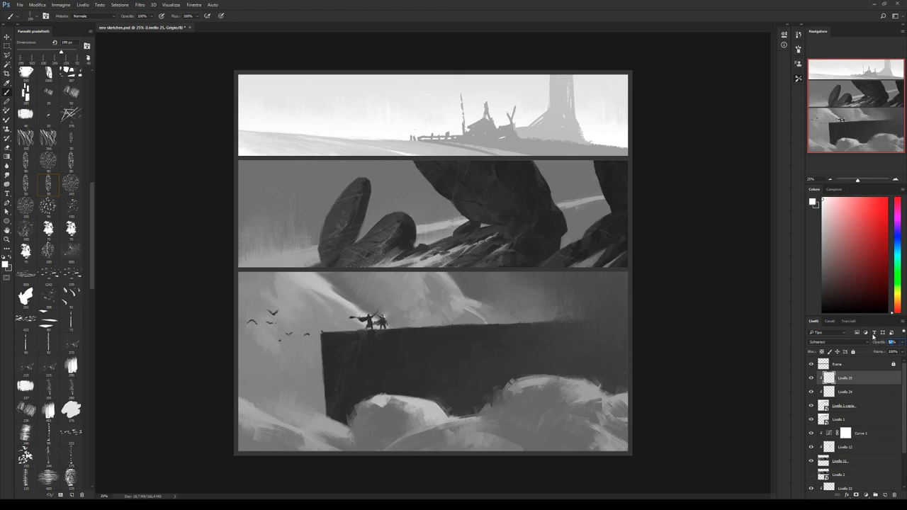
pyautogui.write('70')
pyautogui.press('Return')
pyautogui.keyDown('shift'); pyautogui.click(853, 394); pyautogui.keyUp('shift')
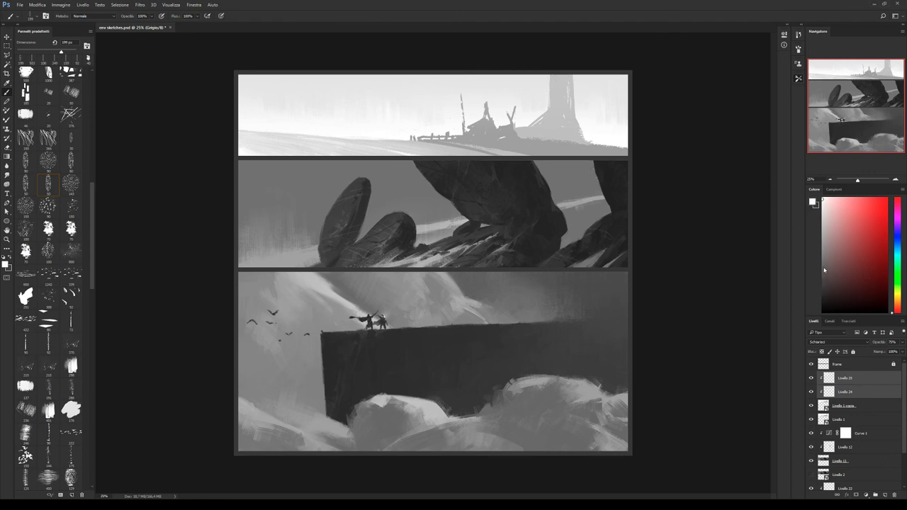
pyautogui.hotkey('ctrl', 'e')
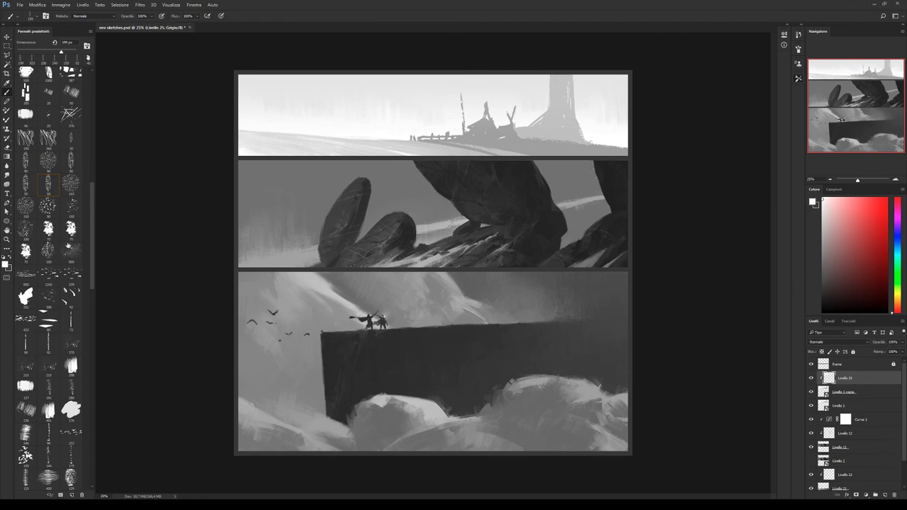
pyautogui.scroll(-3, 91, 270)
# Choose a smaller brush preset and sample greys from the canvas, ending on white.
pyautogui.click(56, 293)
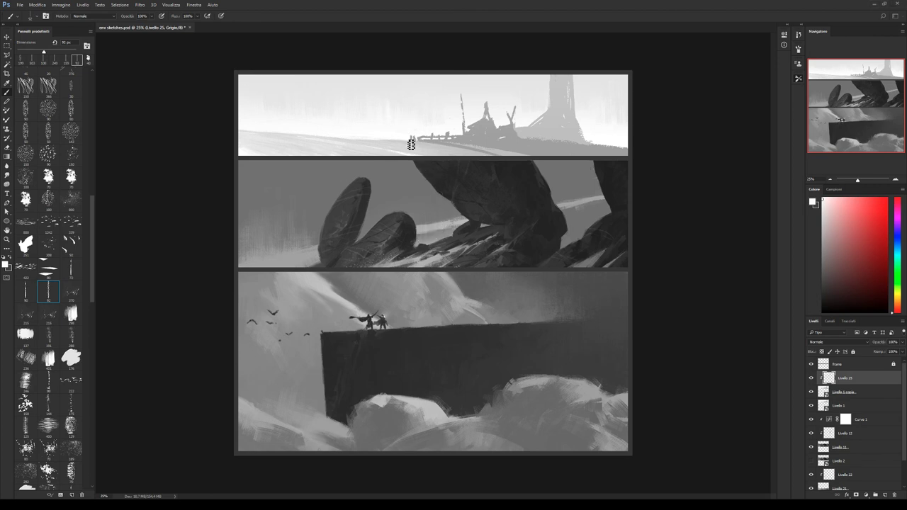
pyautogui.keyDown('alt'); pyautogui.click(542, 137); pyautogui.keyUp('alt')
pyautogui.keyDown('alt'); pyautogui.click(532, 143); pyautogui.keyUp('alt')
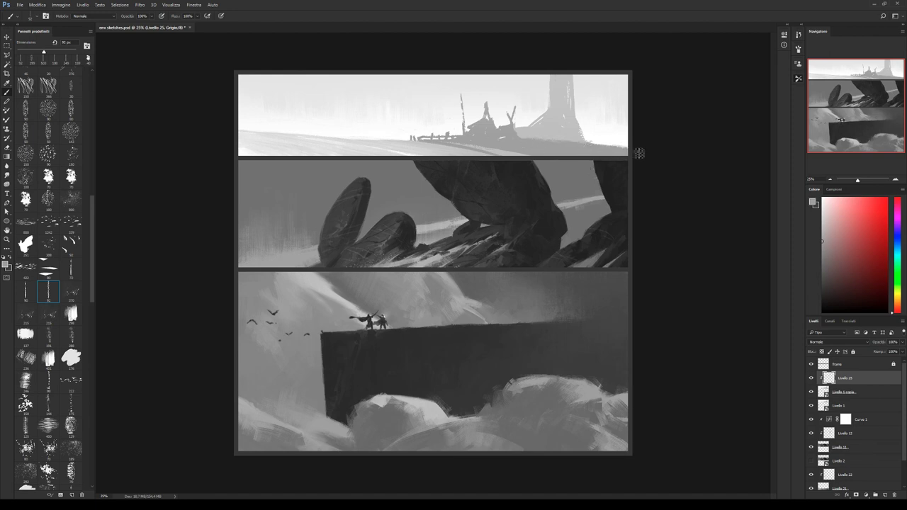
pyautogui.keyDown('alt'); pyautogui.click(593, 139); pyautogui.keyUp('alt')
# Flip the image back and paint pale mist around the tower base, covering the horizon figures.
pyautogui.press('h')
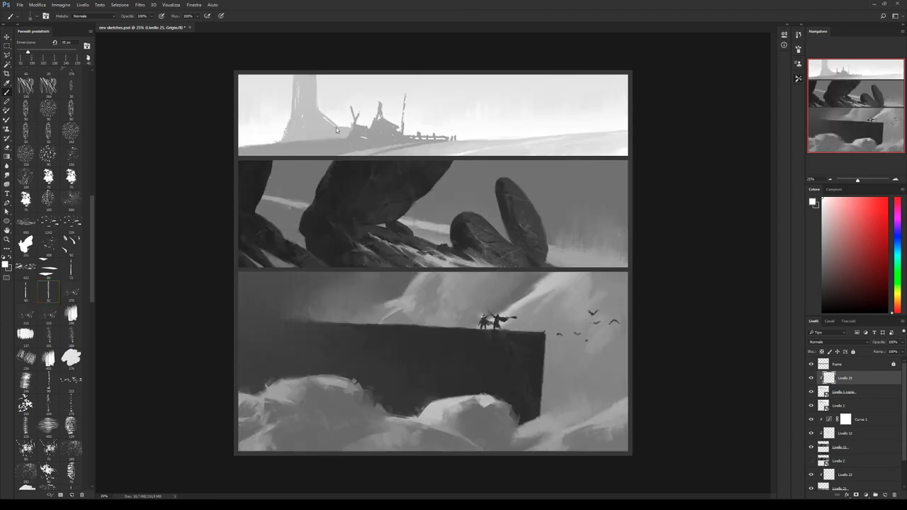
pyautogui.moveTo(247, 145)
pyautogui.mouseDown()
pyautogui.moveTo(349, 140)
pyautogui.moveTo(331, 136)
pyautogui.moveTo(283, 141)
pyautogui.moveTo(420, 143)
pyautogui.mouseUp()
pyautogui.keyDown('alt'); pyautogui.click(361, 139); pyautogui.keyUp('alt')
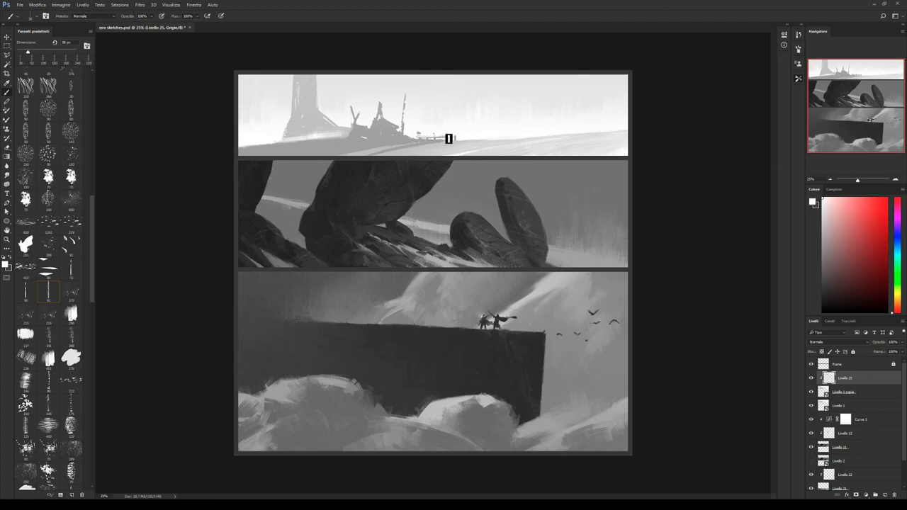
pyautogui.moveTo(419, 140); pyautogui.dragTo(445, 142)
pyautogui.keyDown('alt'); pyautogui.click(425, 140); pyautogui.keyUp('alt')
pyautogui.press(']')
pyautogui.press(']')
pyautogui.keyDown('alt'); pyautogui.click(464, 145); pyautogui.keyUp('alt')
pyautogui.keyDown('alt'); pyautogui.click(457, 140); pyautogui.keyUp('alt')
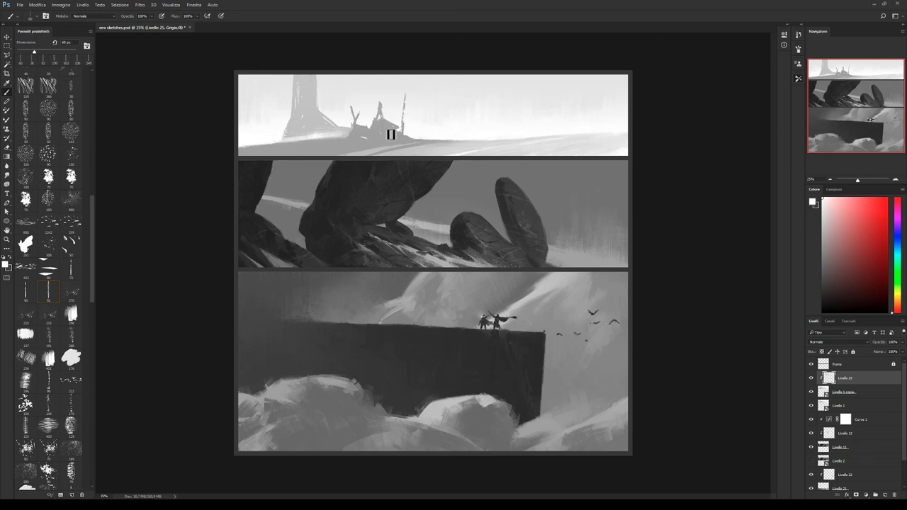
# Resample ground greys and near-whites, switch brushes, and swap the paint colour back to white.
pyautogui.keyDown('alt'); pyautogui.click(352, 151); pyautogui.keyUp('alt')
pyautogui.press('x')
pyautogui.press('x')
pyautogui.press('x')
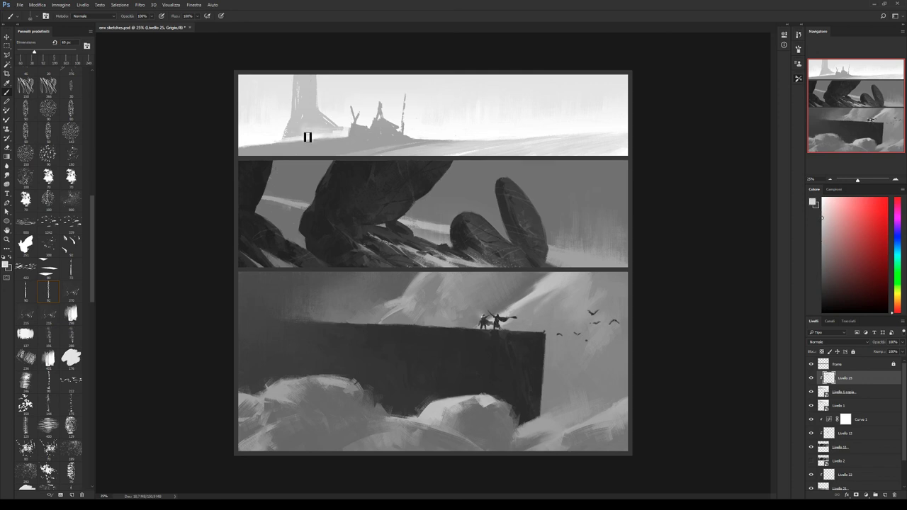
pyautogui.keyDown('alt'); pyautogui.click(343, 122); pyautogui.keyUp('alt')
pyautogui.keyDown('alt'); pyautogui.click(265, 139); pyautogui.keyUp('alt')
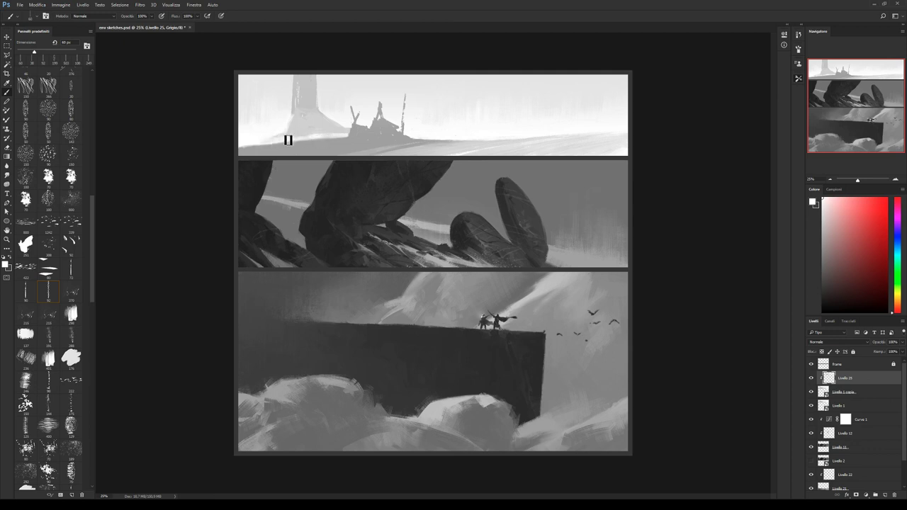
pyautogui.keyDown('alt'); pyautogui.click(315, 144); pyautogui.keyUp('alt')
pyautogui.click(48, 133)
pyautogui.press('x')
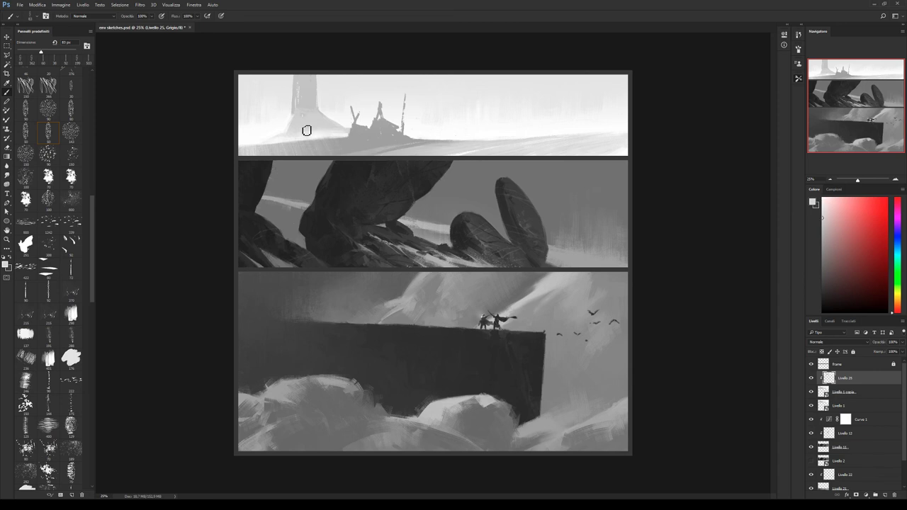
# Sample near-white and grey tones and switch to another brush to mist over the tall tower.
pyautogui.keyDown('alt'); pyautogui.click(343, 122); pyautogui.keyUp('alt')
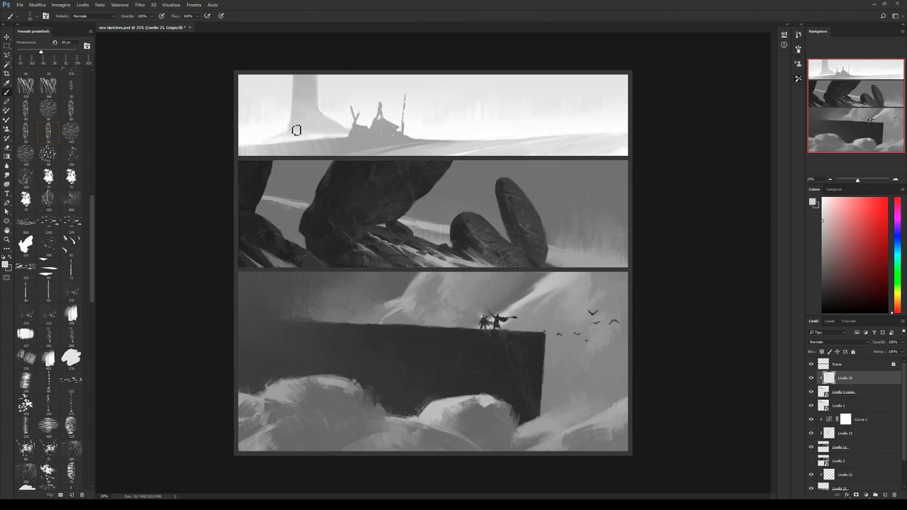
pyautogui.keyDown('alt'); pyautogui.click(266, 141); pyautogui.keyUp('alt')
pyautogui.keyDown('alt'); pyautogui.click(300, 91); pyautogui.keyUp('alt')
pyautogui.click(48, 292)
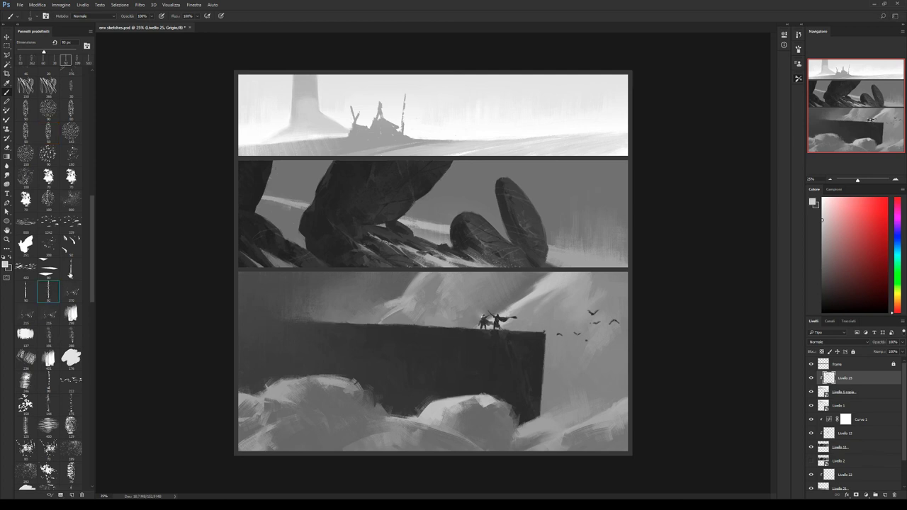
pyautogui.keyDown('alt'); pyautogui.click(326, 101); pyautogui.keyUp('alt')
pyautogui.keyDown('alt'); pyautogui.click(309, 97); pyautogui.keyUp('alt')
pyautogui.keyDown('alt'); pyautogui.click(304, 106); pyautogui.keyUp('alt')
# Keep fading the tower with sampled fog greys, then return to the earlier brush with white.
pyautogui.keyDown('alt'); pyautogui.click(327, 93); pyautogui.keyUp('alt')
pyautogui.keyDown('alt'); pyautogui.click(294, 124); pyautogui.keyUp('alt')
pyautogui.keyDown('alt'); pyautogui.click(269, 134); pyautogui.keyUp('alt')
pyautogui.keyDown('alt'); pyautogui.click(262, 132); pyautogui.keyUp('alt')
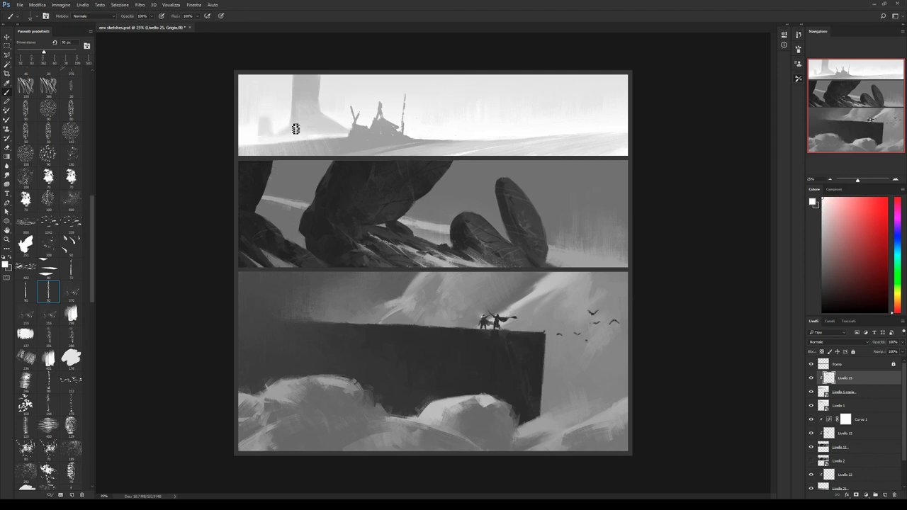
pyautogui.click(48, 131)
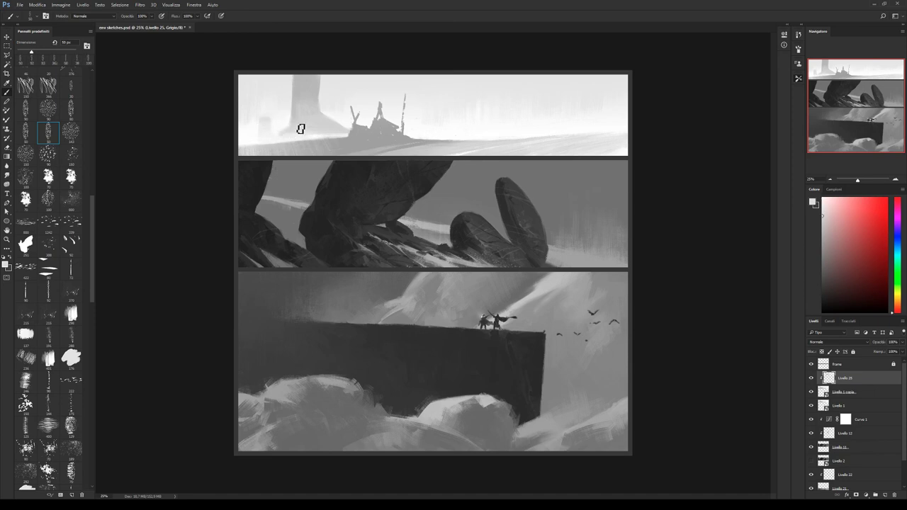
pyautogui.keyDown('alt'); pyautogui.click(298, 133); pyautogui.keyUp('alt')
pyautogui.moveTo(92, 275); pyautogui.dragTo(92, 330)
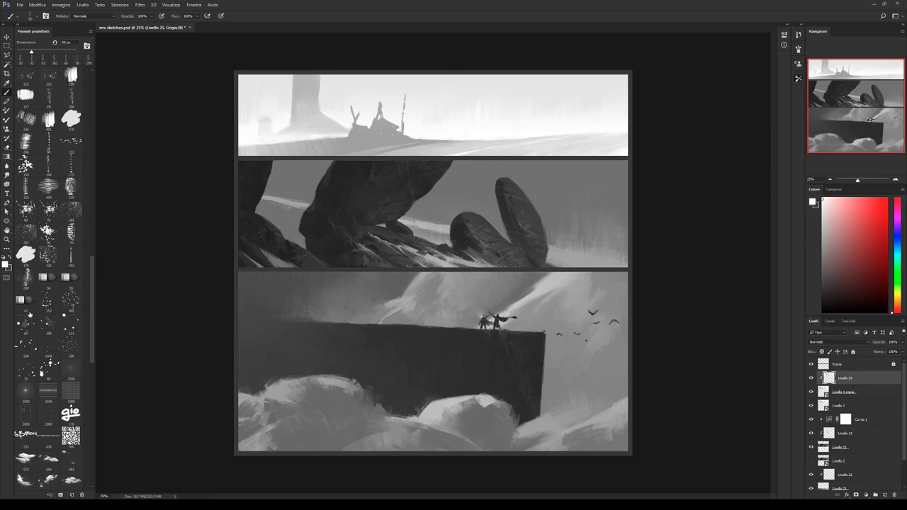
# Try broad textured brushes at about 178 px, then settle on a smaller textured preset around 139 px.
pyautogui.click(34, 373)
pyautogui.press(']')
pyautogui.press(']')
pyautogui.press(']')
pyautogui.click(52, 305)
pyautogui.press('z')
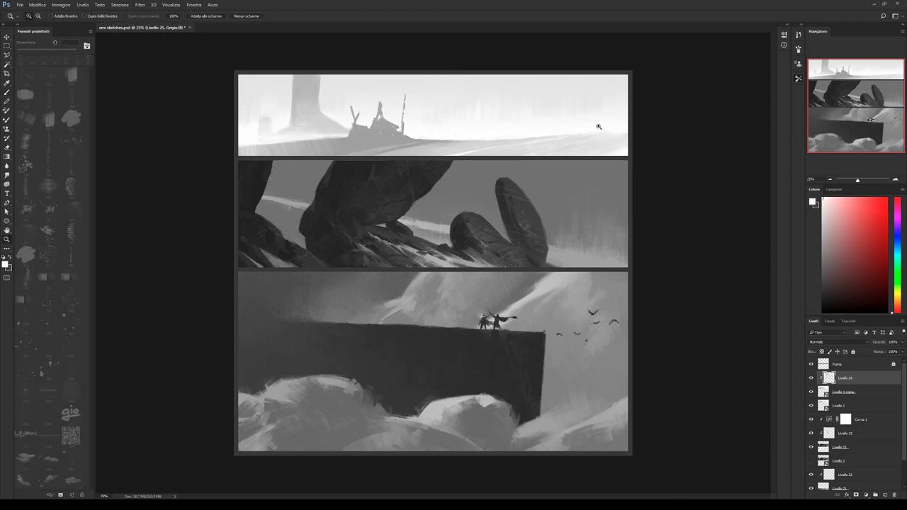
pyautogui.press('b')
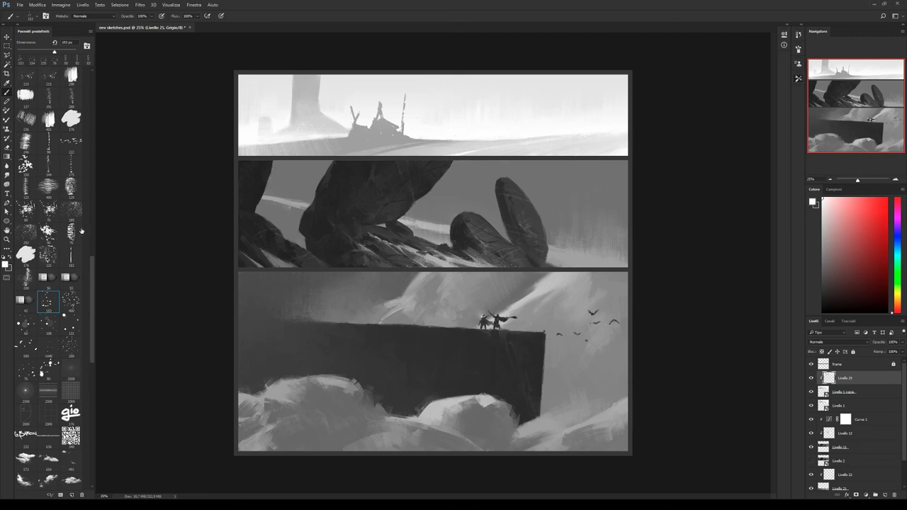
pyautogui.moveTo(94, 271); pyautogui.dragTo(93, 196)
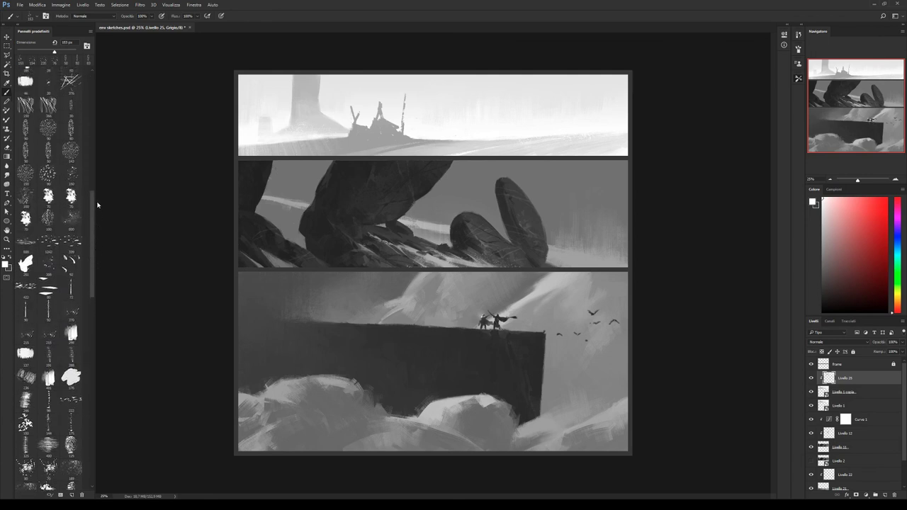
pyautogui.click(47, 172)
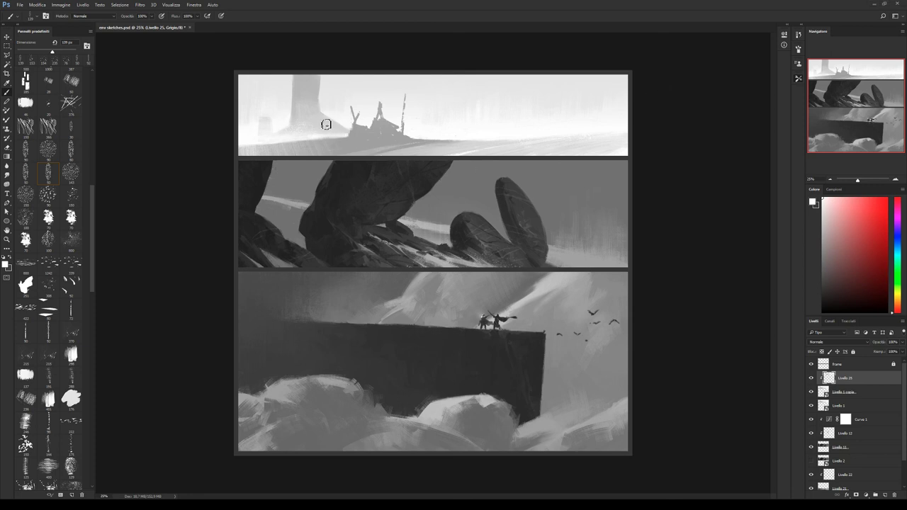
# Pick another brush at about 26 px and add a new layer, Livello 26, above Livello 25.
pyautogui.keyDown('alt'); pyautogui.click(298, 85); pyautogui.keyUp('alt')
pyautogui.click(72, 218)
pyautogui.press('[')
pyautogui.press('[')
pyautogui.press('[')
pyautogui.press('[')
pyautogui.press('[')
pyautogui.click(882, 494)
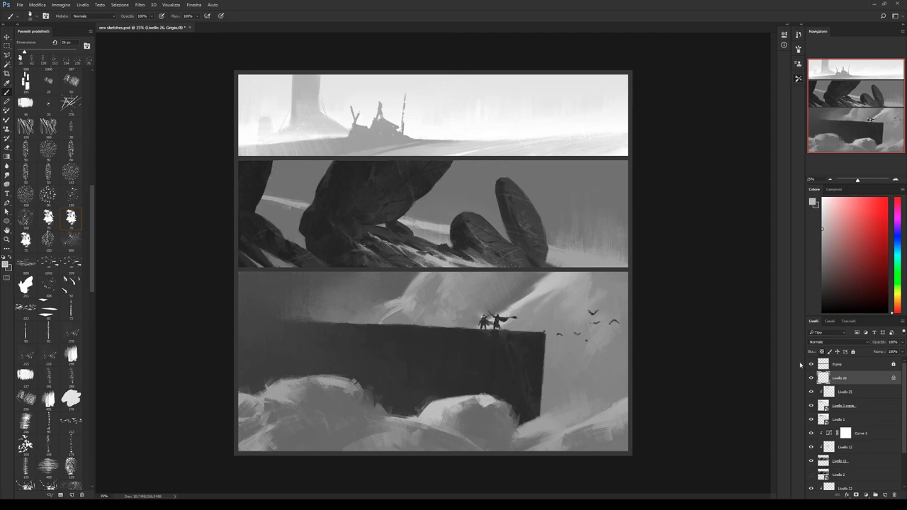
# Sample painting tones, then merge Livello 26 down through Livello 1 copia into one layer.
pyautogui.keyDown('alt'); pyautogui.click(282, 133); pyautogui.keyUp('alt')
pyautogui.keyDown('alt'); pyautogui.click(323, 120); pyautogui.keyUp('alt')
pyautogui.keyDown('shift'); pyautogui.click(855, 404); pyautogui.keyUp('shift')
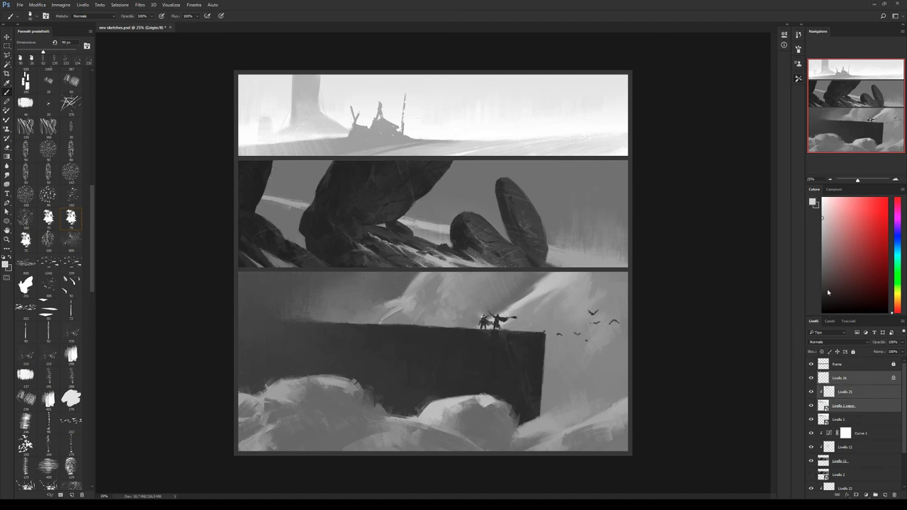
pyautogui.hotkey('ctrl', 'e')
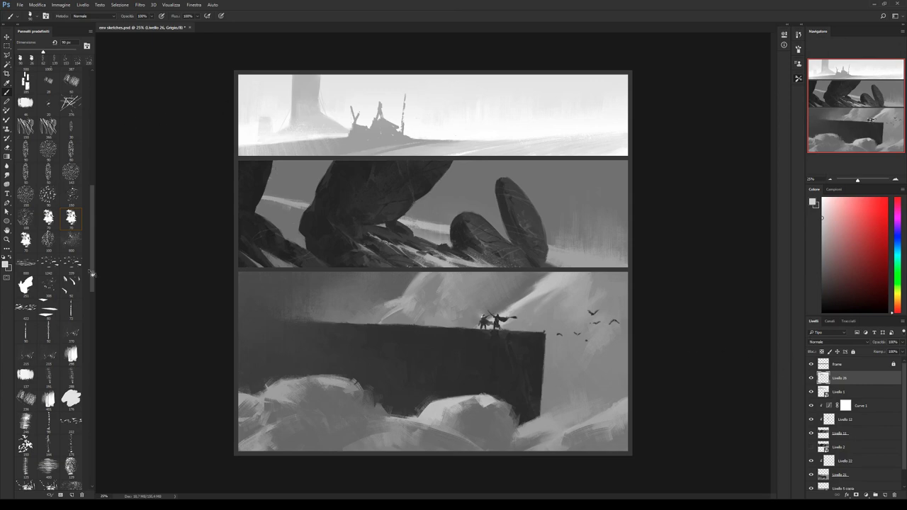
# Select a brush preset, shrink it to about 51 px, and set white as the paint colour.
pyautogui.scroll(-1, 92, 274)
pyautogui.scroll(-1, 93, 310)
pyautogui.scroll(-1, 93, 330)
pyautogui.scroll(-1, 93, 330)
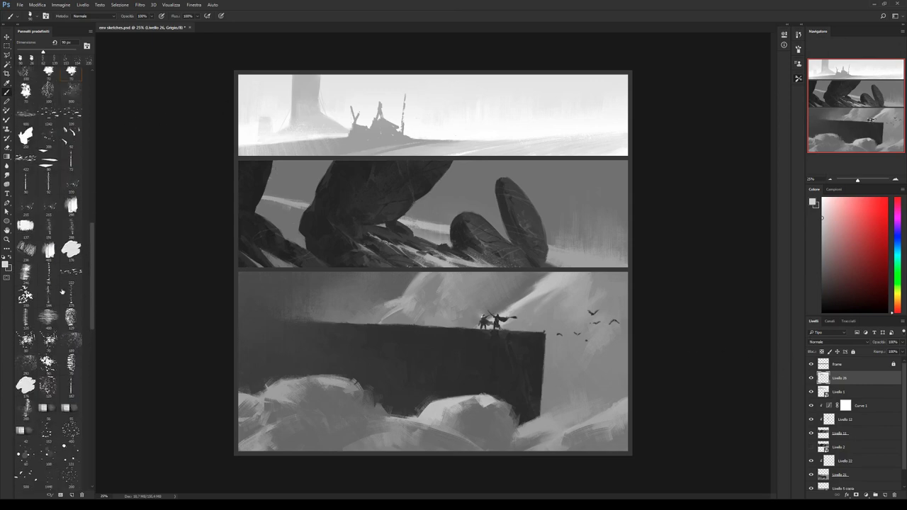
pyautogui.click(49, 183)
pyautogui.press('[')
pyautogui.press('[')
pyautogui.press('[')
pyautogui.press('x')
pyautogui.press('[')
pyautogui.press('[')
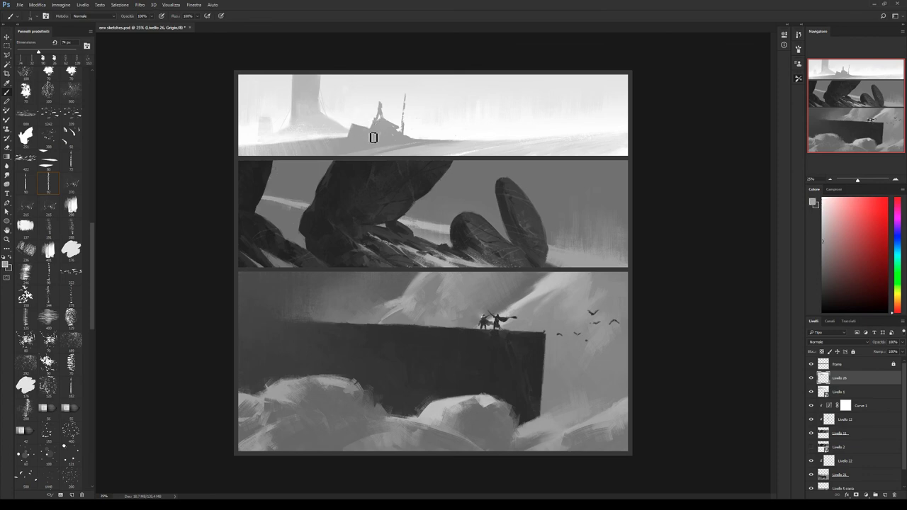
# Lighten the dark wrecked structure with white and grey patches.
pyautogui.moveTo(369, 135)
pyautogui.mouseDown()
pyautogui.moveTo(363, 131)
pyautogui.moveTo(377, 147)
pyautogui.mouseUp()
pyautogui.keyDown('alt'); pyautogui.click(360, 123); pyautogui.keyUp('alt')
pyautogui.keyDown('alt'); pyautogui.click(361, 133); pyautogui.keyUp('alt')
pyautogui.moveTo(358, 135); pyautogui.dragTo(354, 129)
# Sample several greys and paint a light facet onto the tent shape.
pyautogui.keyDown('alt'); pyautogui.click(376, 139); pyautogui.keyUp('alt')
pyautogui.keyDown('alt'); pyautogui.click(374, 129); pyautogui.keyUp('alt')
pyautogui.keyDown('alt'); pyautogui.click(374, 126); pyautogui.keyUp('alt')
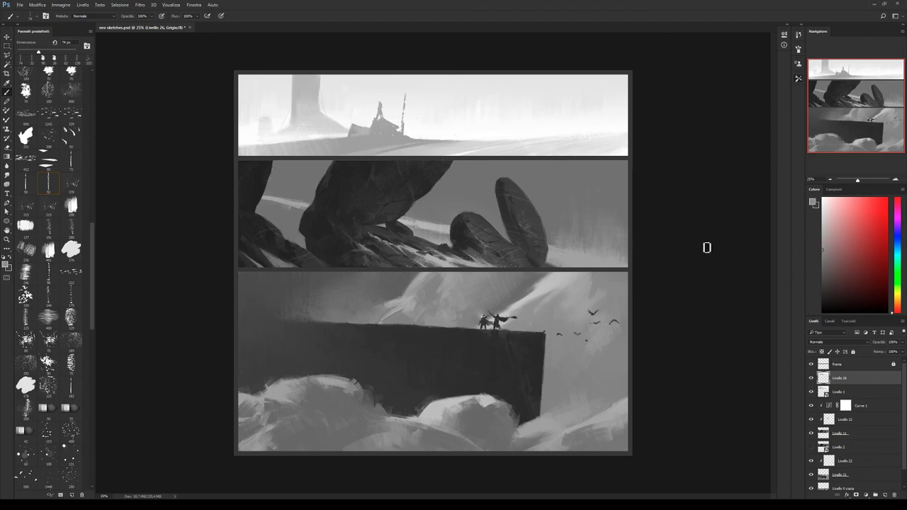
pyautogui.keyDown('alt'); pyautogui.click(378, 139); pyautogui.keyUp('alt')
pyautogui.keyDown('alt'); pyautogui.click(376, 128); pyautogui.keyUp('alt')
pyautogui.keyDown('alt'); pyautogui.click(384, 107); pyautogui.keyUp('alt')
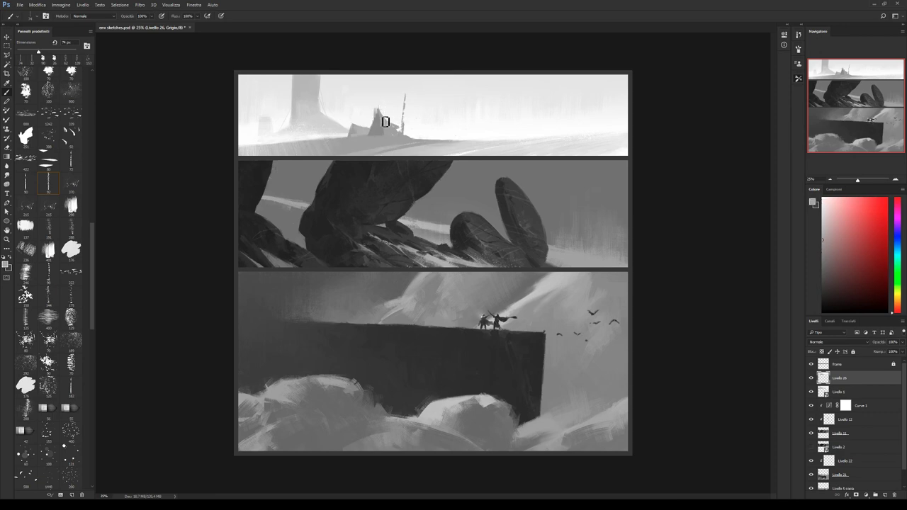
pyautogui.moveTo(382, 107); pyautogui.dragTo(374, 126)
# Brighten the tent's side with a near-white stroke and sample surrounding greys.
pyautogui.keyDown('alt'); pyautogui.click(377, 98); pyautogui.keyUp('alt')
pyautogui.moveTo(392, 123); pyautogui.dragTo(391, 131)
pyautogui.keyDown('alt'); pyautogui.click(399, 135); pyautogui.keyUp('alt')
pyautogui.keyDown('alt'); pyautogui.click(418, 152); pyautogui.keyUp('alt')
pyautogui.keyDown('alt'); pyautogui.click(415, 138); pyautogui.keyUp('alt')
pyautogui.keyDown('alt'); pyautogui.click(388, 140); pyautogui.keyUp('alt')
# Paint out the thin dark mark beside the tent in white, then sample nearby greys.
pyautogui.keyDown('alt'); pyautogui.click(411, 136); pyautogui.keyUp('alt')
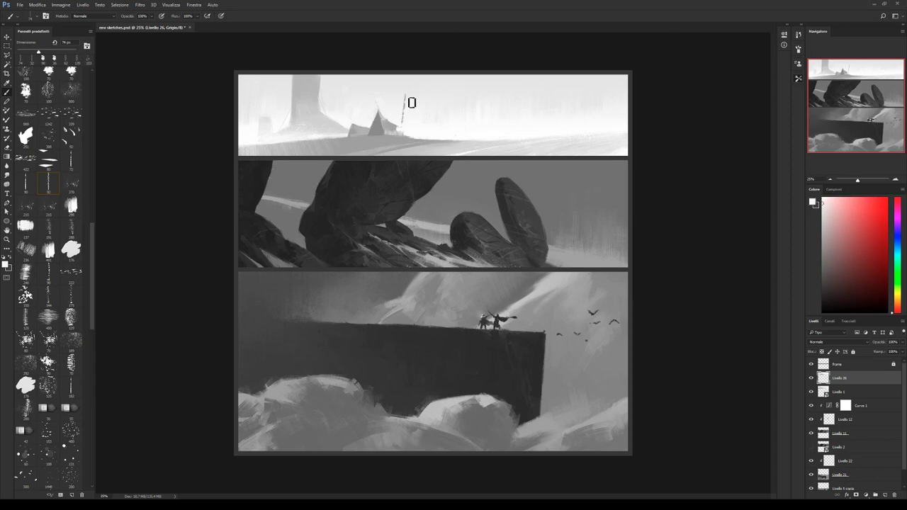
pyautogui.moveTo(407, 92); pyautogui.dragTo(405, 127)
pyautogui.keyDown('alt'); pyautogui.click(358, 129); pyautogui.keyUp('alt')
pyautogui.keyDown('alt'); pyautogui.click(350, 127); pyautogui.keyUp('alt')
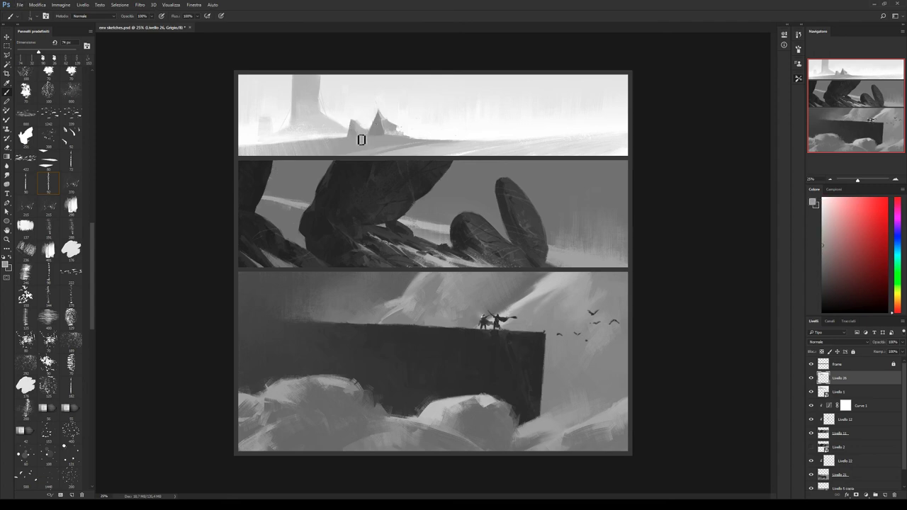
pyautogui.keyDown('alt'); pyautogui.click(356, 127); pyautogui.keyUp('alt')
pyautogui.keyDown('alt'); pyautogui.click(369, 127); pyautogui.keyUp('alt')
pyautogui.keyDown('alt'); pyautogui.click(373, 127); pyautogui.keyUp('alt')
# Switch brush preset, sample sky and tent greys, and size the brush down for detail.
pyautogui.click(72, 83)
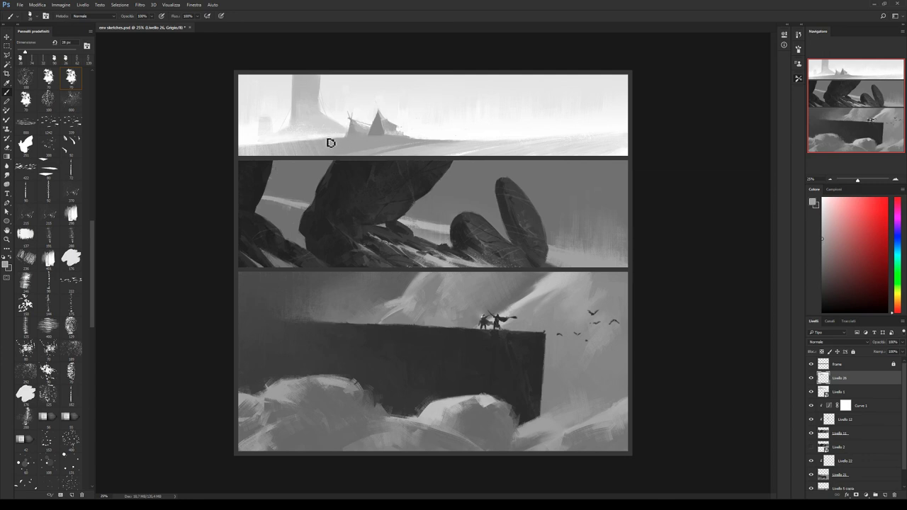
pyautogui.keyDown('alt'); pyautogui.click(364, 116); pyautogui.keyUp('alt')
pyautogui.keyDown('alt'); pyautogui.click(375, 123); pyautogui.keyUp('alt')
pyautogui.keyDown('alt'); pyautogui.click(368, 141); pyautogui.keyUp('alt')
pyautogui.press(']')
pyautogui.press(']')
pyautogui.press(']')
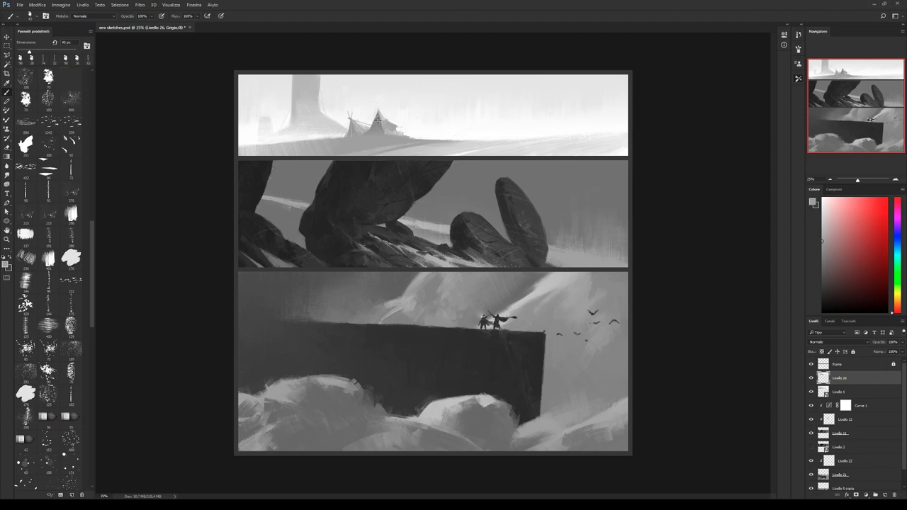
pyautogui.press('[')
pyautogui.press('[')
pyautogui.press('[')
# Paint a small dark patch beside the tent and sample light and dark tones around the peaks.
pyautogui.moveTo(400, 122); pyautogui.dragTo(379, 115)
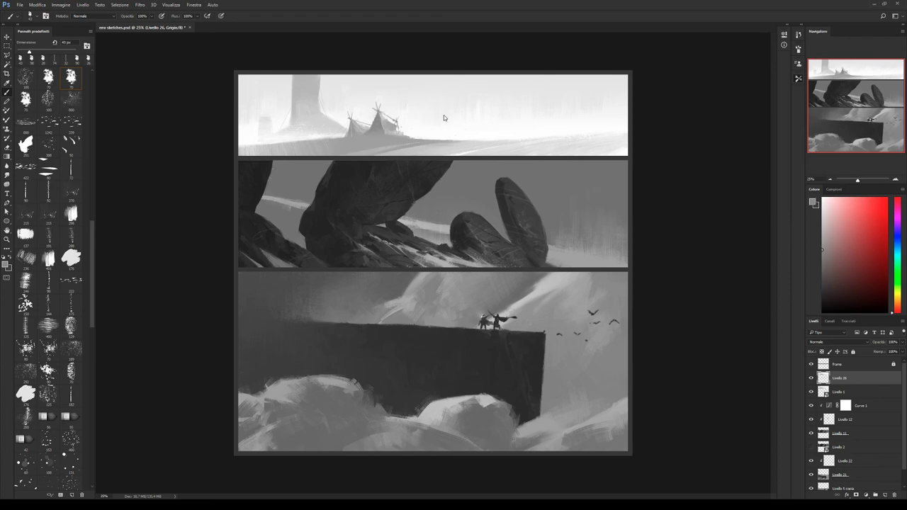
pyautogui.keyDown('alt'); pyautogui.click(384, 120); pyautogui.keyUp('alt')
pyautogui.keyDown('alt'); pyautogui.click(358, 139); pyautogui.keyUp('alt')
pyautogui.keyDown('alt'); pyautogui.click(388, 116); pyautogui.keyUp('alt')
pyautogui.keyDown('alt'); pyautogui.click(381, 117); pyautogui.keyUp('alt')
pyautogui.keyDown('alt'); pyautogui.click(382, 117); pyautogui.keyUp('alt')
pyautogui.keyDown('alt'); pyautogui.click(401, 135); pyautogui.keyUp('alt')
pyautogui.click(47, 192)
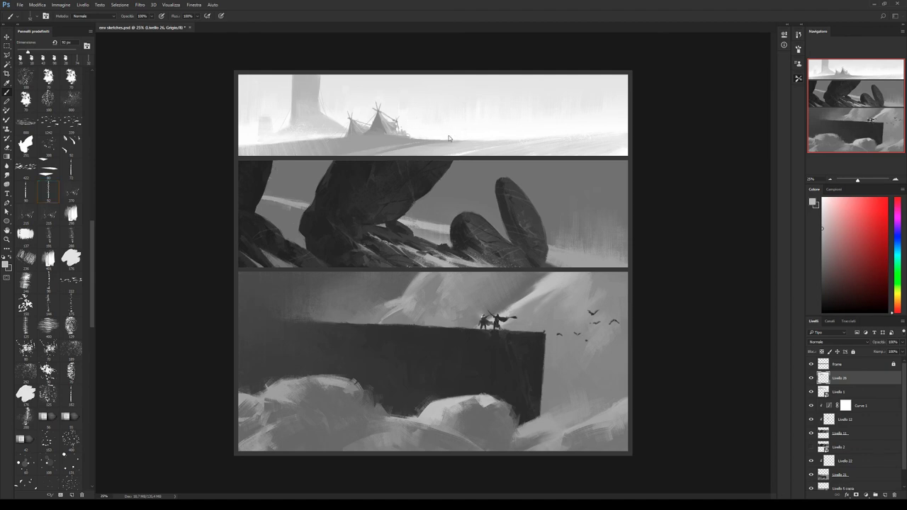
# Paint a faint white stroke across the top panel's ground using a larger new brush preset.
pyautogui.press('[')
pyautogui.press('[')
pyautogui.press('[')
pyautogui.keyDown('alt'); pyautogui.click(409, 141); pyautogui.keyUp('alt')
pyautogui.moveTo(91, 239); pyautogui.dragTo(92, 204)
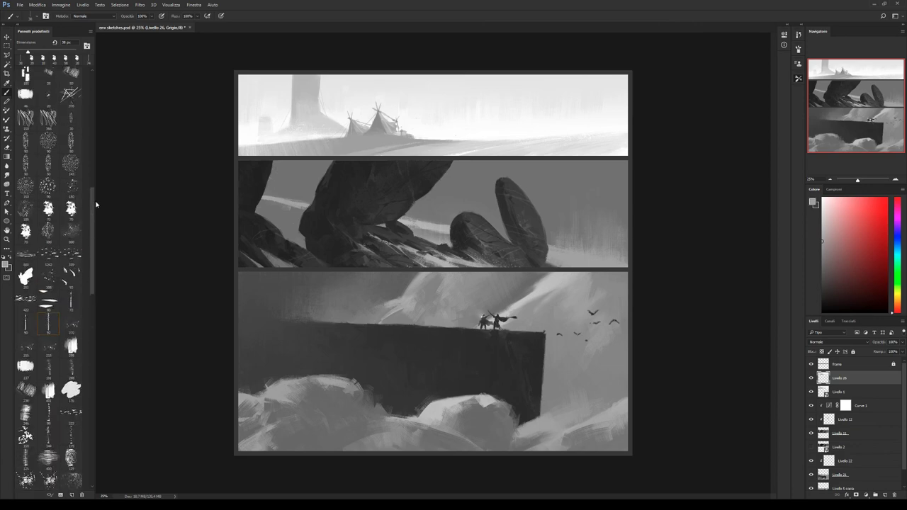
pyautogui.click(48, 163)
pyautogui.keyDown('alt'); pyautogui.click(272, 135); pyautogui.keyUp('alt')
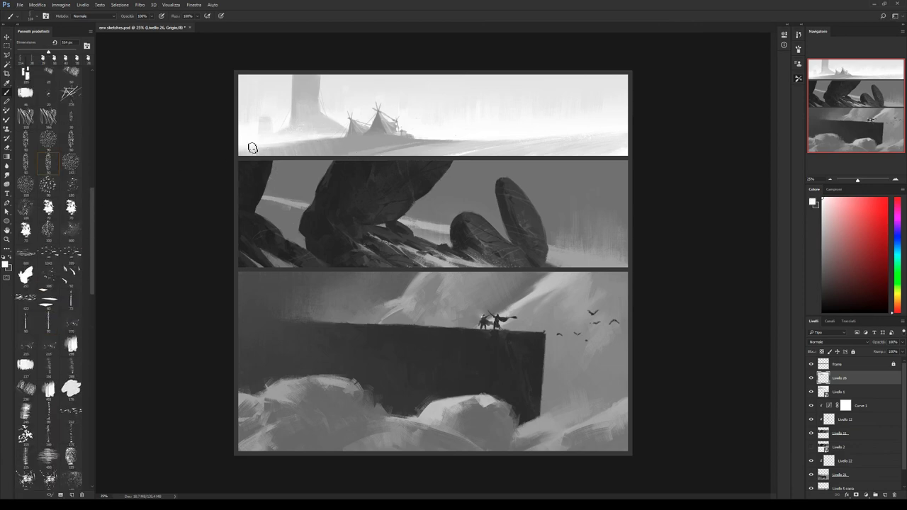
pyautogui.moveTo(318, 140); pyautogui.dragTo(260, 153)
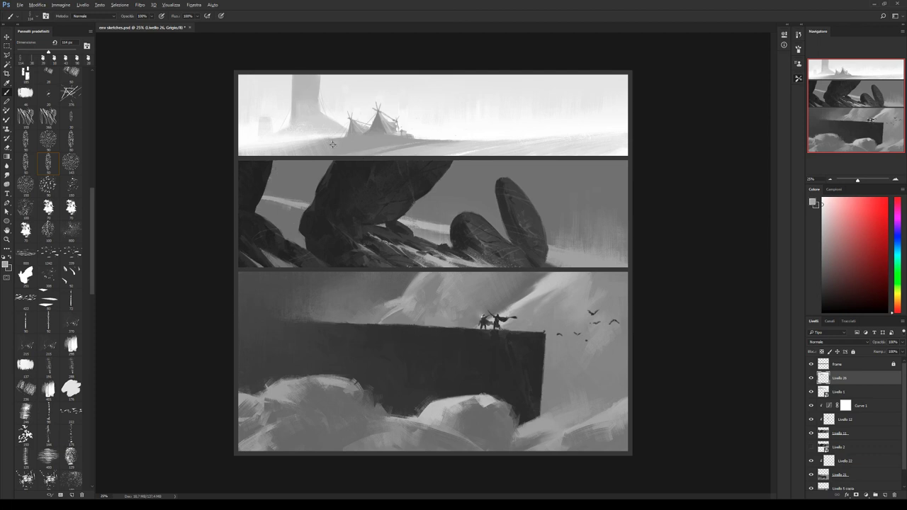
pyautogui.keyDown('alt'); pyautogui.click(296, 147); pyautogui.keyUp('alt')
# Mirror the canvas horizontally and toggle Livello 26 to compare the teepee and tower versions.
pyautogui.hotkey('ctrl', 'shift', 'h')
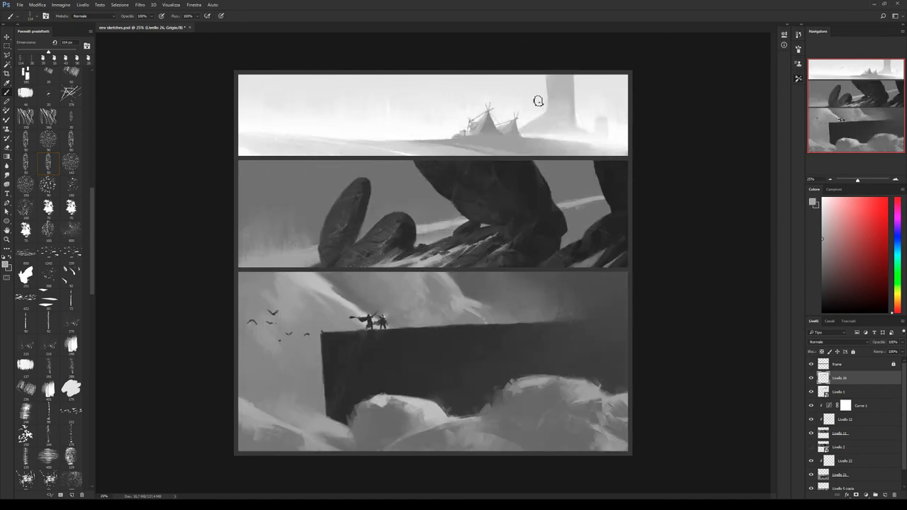
pyautogui.moveTo(610, 149); pyautogui.dragTo(586, 148)
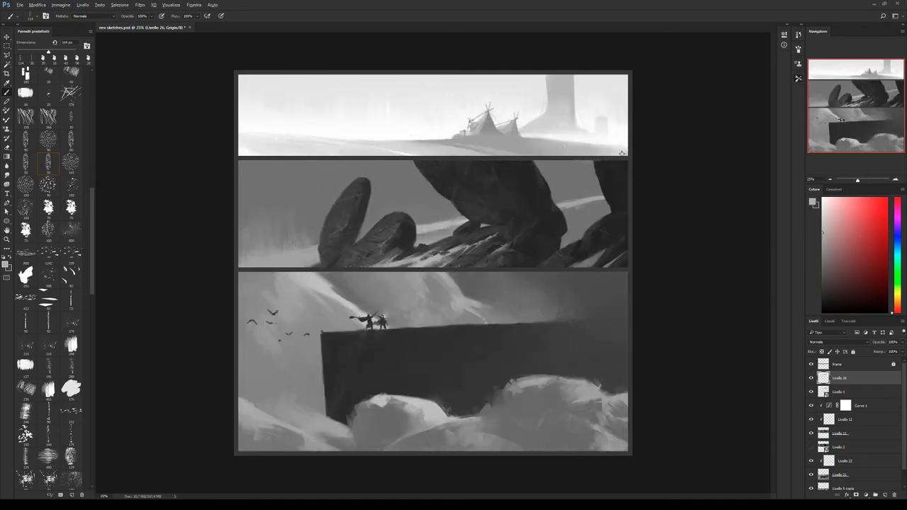
pyautogui.click(811, 379)
pyautogui.click(811, 378)
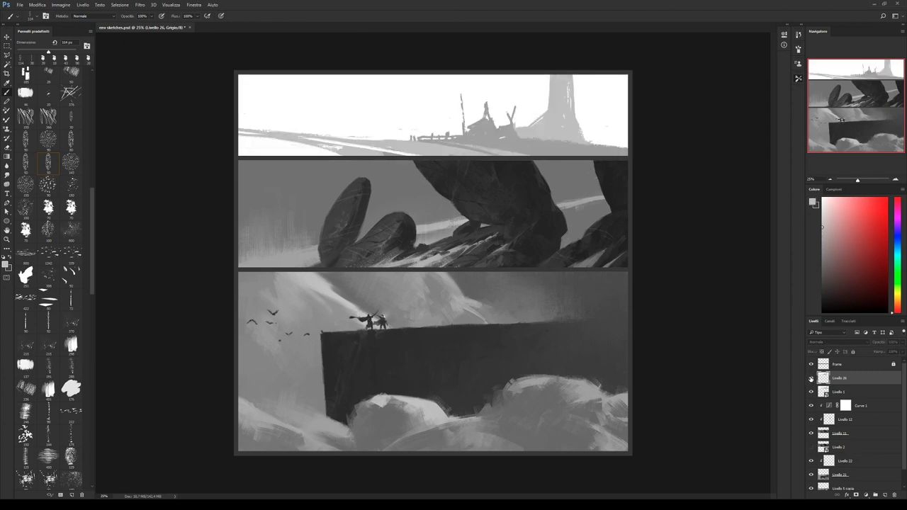
pyautogui.click(811, 378)
pyautogui.click(70, 206)
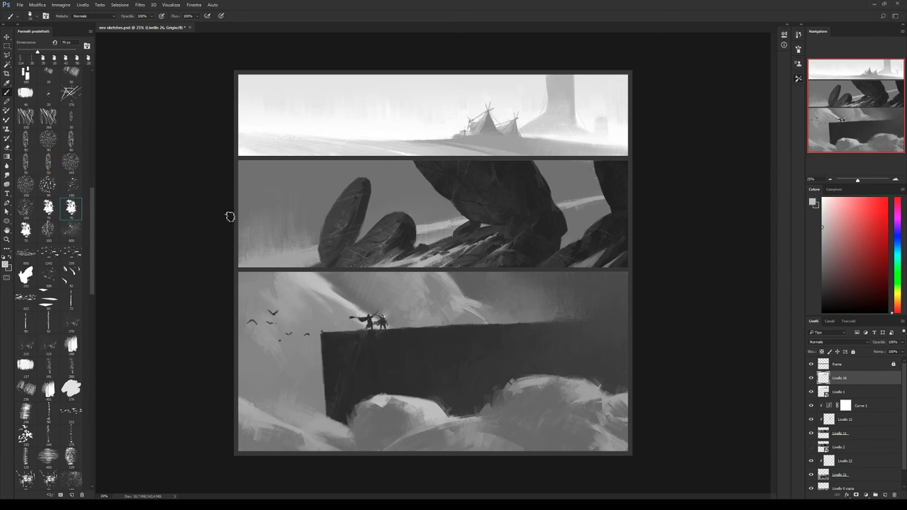
# Sample a darker grey and toggle Livello 26 to compare the teepee and tower sketches.
pyautogui.keyDown('alt'); pyautogui.click(465, 136); pyautogui.keyUp('alt')
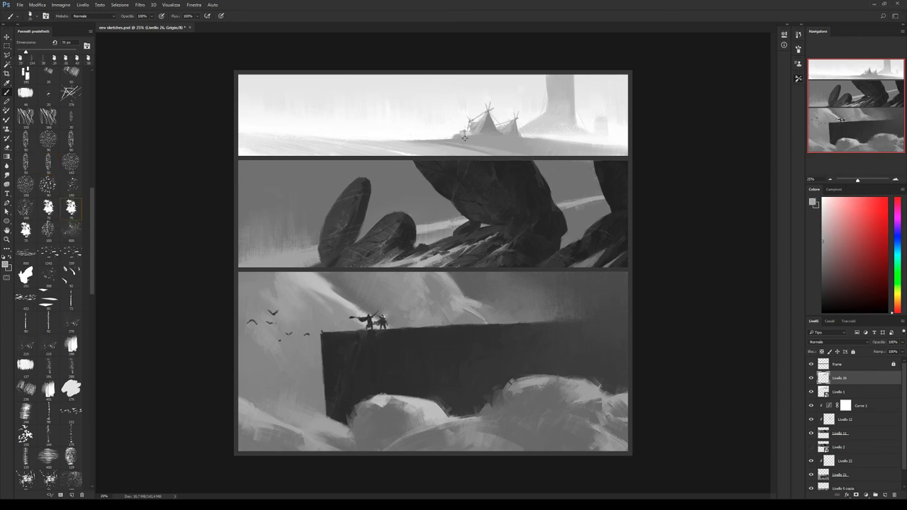
pyautogui.click(811, 380)
pyautogui.click(811, 378)
pyautogui.click(811, 378)
# Paint a thin pole among the tents with a wavy flag and strings of pennants.
pyautogui.moveTo(469, 134); pyautogui.dragTo(465, 93)
pyautogui.moveTo(461, 94); pyautogui.dragTo(505, 98)
pyautogui.moveTo(462, 97)
pyautogui.mouseDown()
pyautogui.moveTo(399, 107)
pyautogui.moveTo(464, 105)
pyautogui.mouseUp()
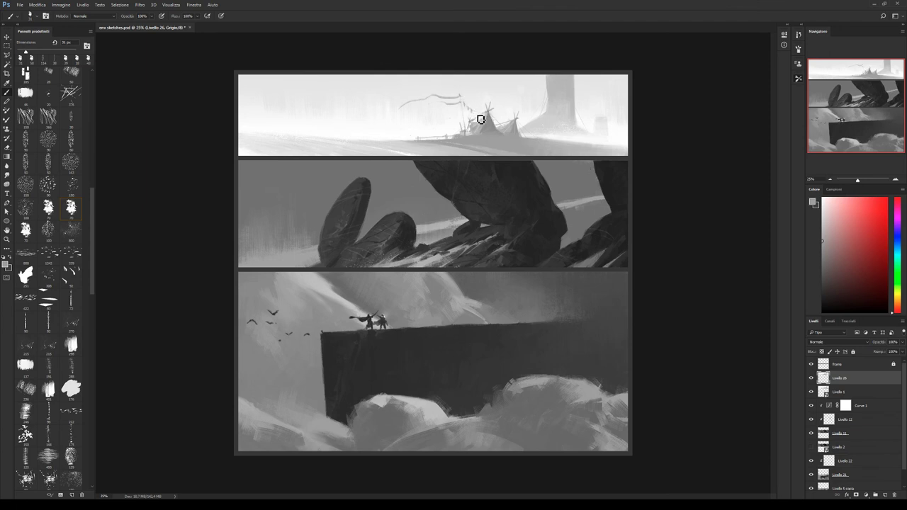
pyautogui.moveTo(474, 116); pyautogui.dragTo(480, 116)
# Switch to a thin brush and paint a small post beside the fence.
pyautogui.keyDown('alt'); pyautogui.click(441, 139); pyautogui.keyUp('alt')
pyautogui.click(48, 322)
pyautogui.click(431, 132)
pyautogui.keyDown('alt'); pyautogui.click(438, 133); pyautogui.keyUp('alt')
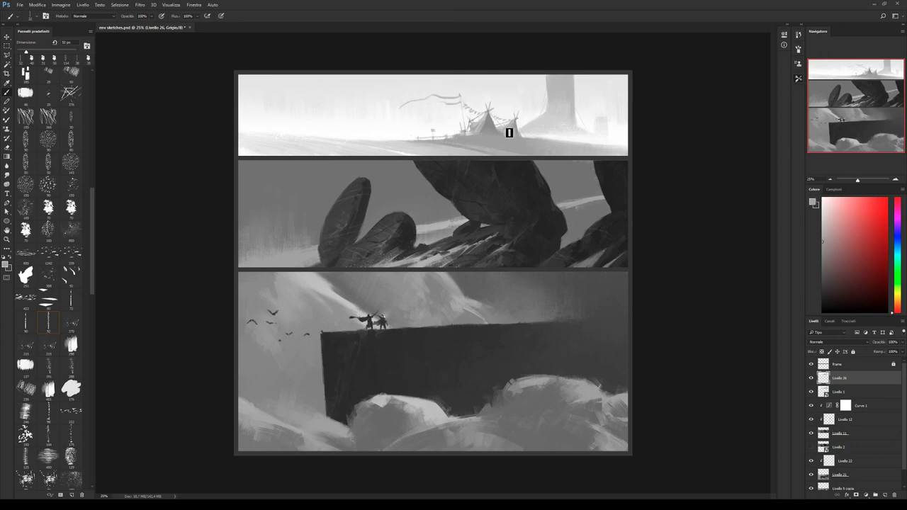
# Sample greys from the tents and load the 13 px round brush.
pyautogui.keyDown('alt'); pyautogui.click(488, 125); pyautogui.keyUp('alt')
pyautogui.keyDown('alt'); pyautogui.click(487, 124); pyautogui.keyUp('alt')
pyautogui.keyDown('alt'); pyautogui.click(487, 138); pyautogui.keyUp('alt')
pyautogui.moveTo(93, 199); pyautogui.dragTo(93, 78)
pyautogui.click(25, 76)
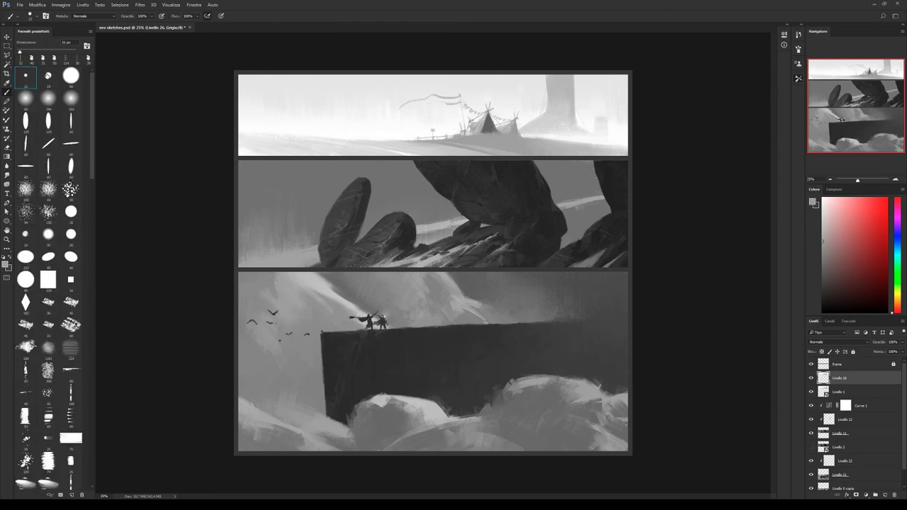
# Dab a white highlight on the dark central tent, then tone it down with the soft 60 px brush.
pyautogui.click(48, 75)
pyautogui.press('x')
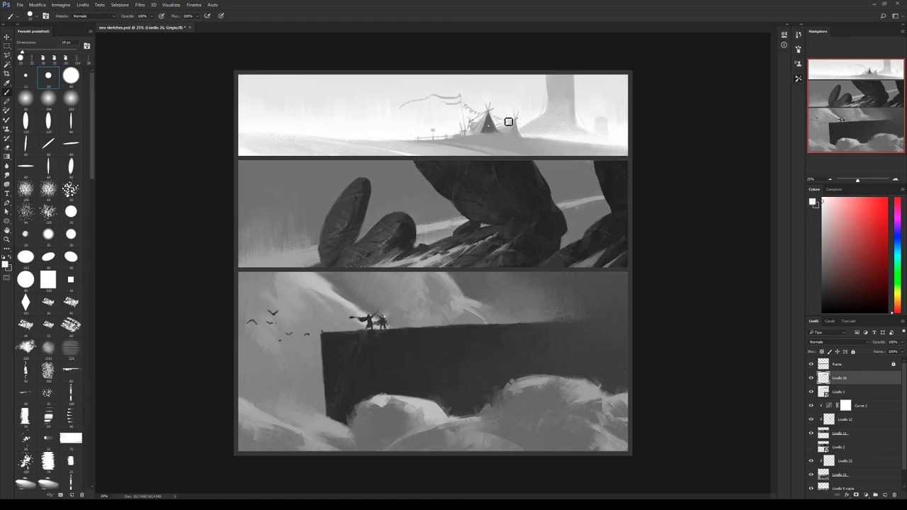
pyautogui.click(488, 124)
pyautogui.click(30, 102)
pyautogui.click(491, 127)
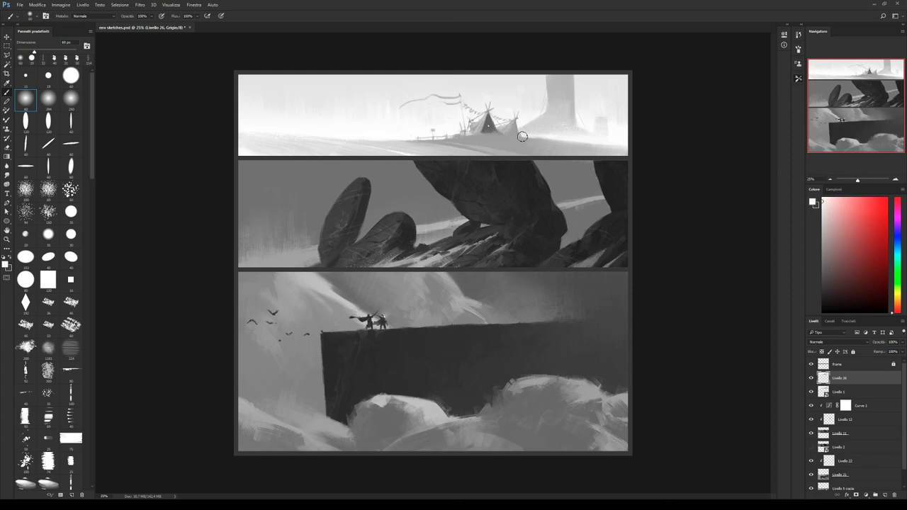
# Switch to the hard round 15 px brush and pick a grey from the tent.
pyautogui.click(48, 76)
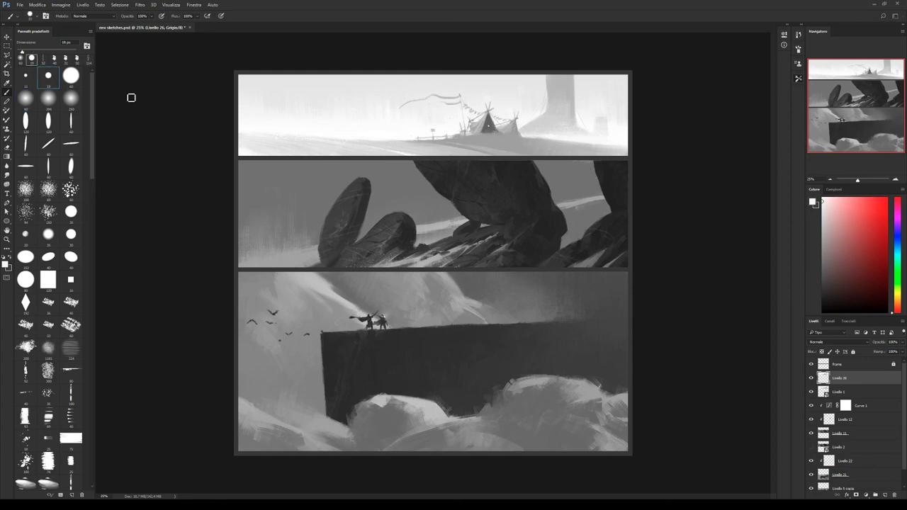
pyautogui.keyDown('alt'); pyautogui.click(492, 126); pyautogui.keyUp('alt')
pyautogui.moveTo(92, 173); pyautogui.dragTo(86, 276)
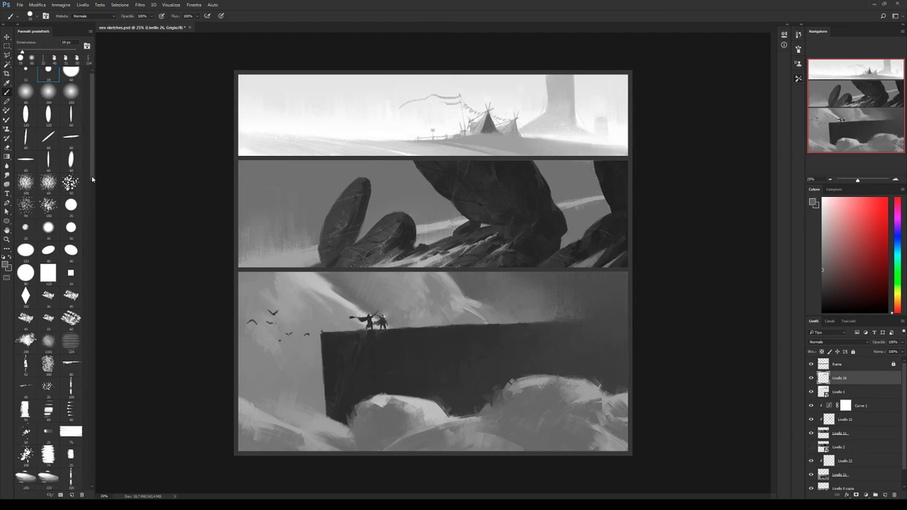
pyautogui.scroll(-2, 86, 277)
# Load a textured brush preset around 80 px and sample a dark grey from the tents.
pyautogui.scroll(-2, 86, 276)
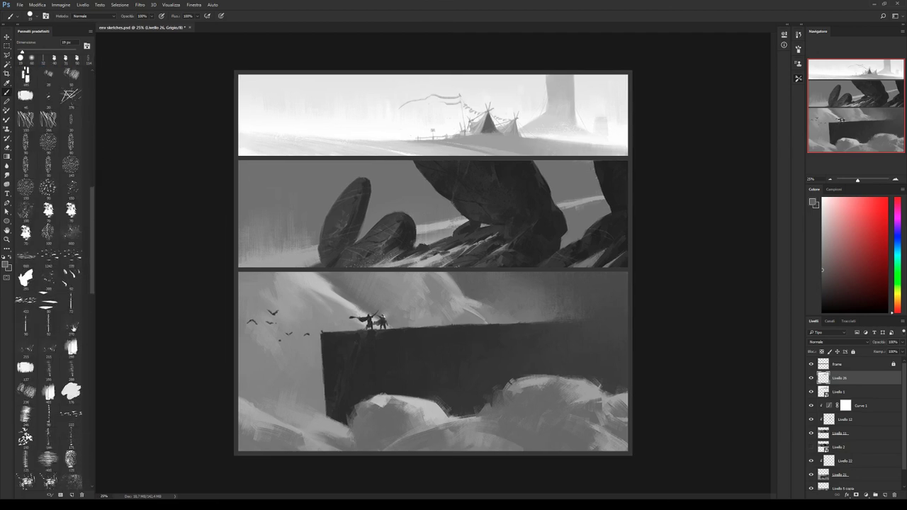
pyautogui.click(49, 325)
pyautogui.press('[')
pyautogui.press('[')
pyautogui.press('[')
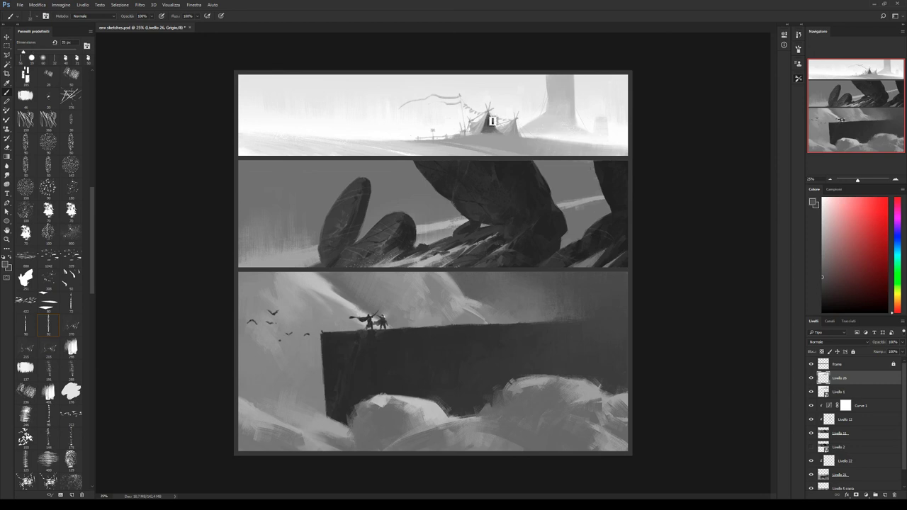
pyautogui.press(']')
pyautogui.press('x')
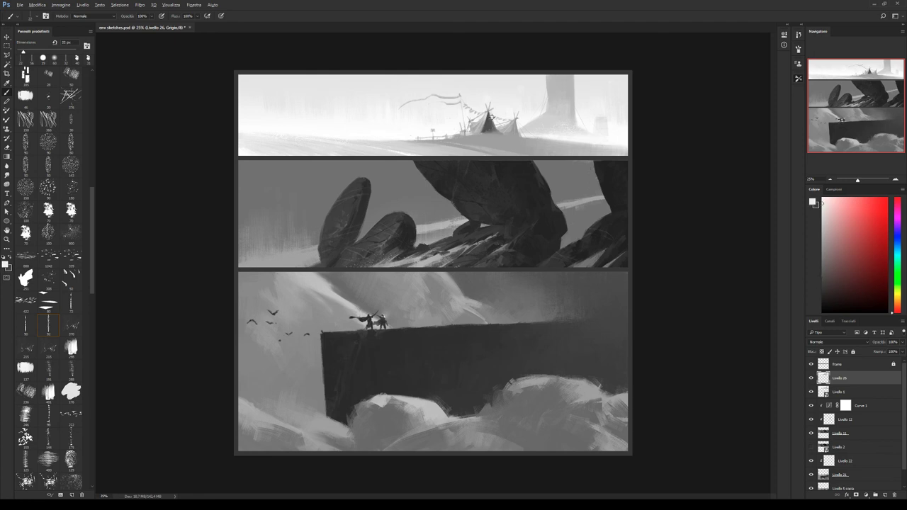
pyautogui.keyDown('alt'); pyautogui.click(498, 130); pyautogui.keyUp('alt')
pyautogui.click(50, 170)
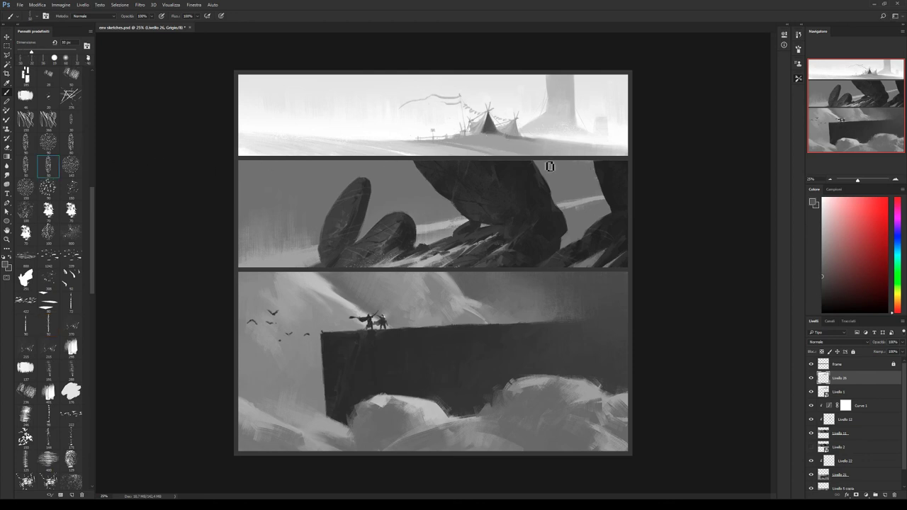
# Paint a faint light pillar and two thin poles rising in the top panel's background.
pyautogui.keyDown('alt'); pyautogui.click(512, 143); pyautogui.keyUp('alt')
pyautogui.keyDown('alt'); pyautogui.click(553, 146); pyautogui.keyUp('alt')
pyautogui.moveTo(280, 133); pyautogui.dragTo(281, 91)
pyautogui.moveTo(345, 139); pyautogui.dragTo(348, 98)
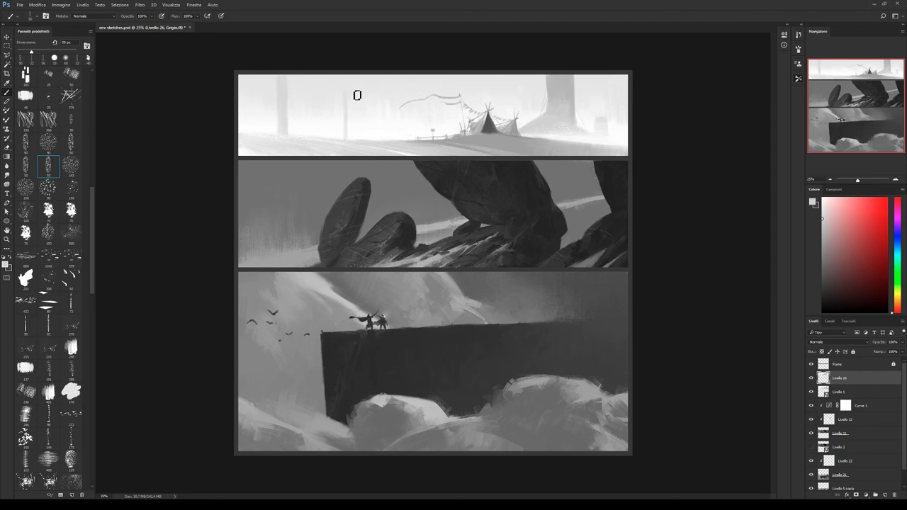
pyautogui.moveTo(358, 142); pyautogui.dragTo(352, 98)
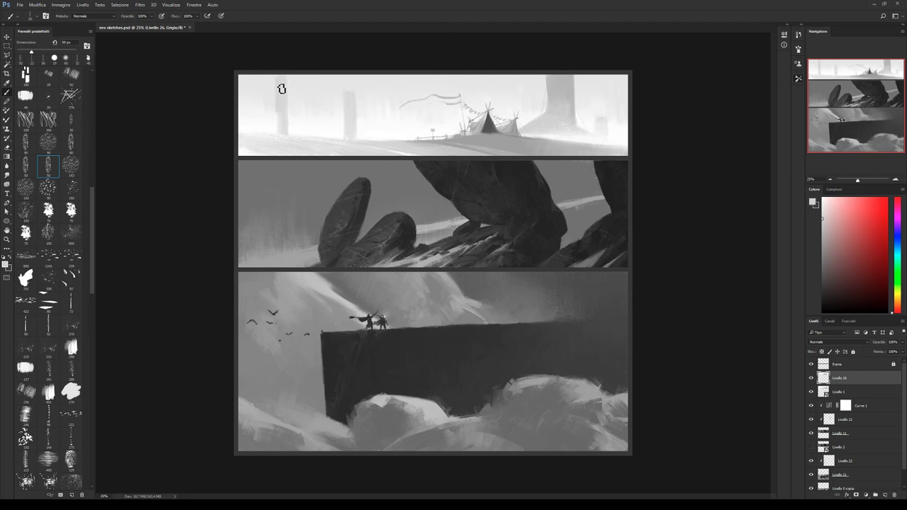
pyautogui.moveTo(284, 75); pyautogui.dragTo(284, 136)
# Erase parts of the strokes, toggle Livello 26 to compare, and return to the brush with white.
pyautogui.press('e')
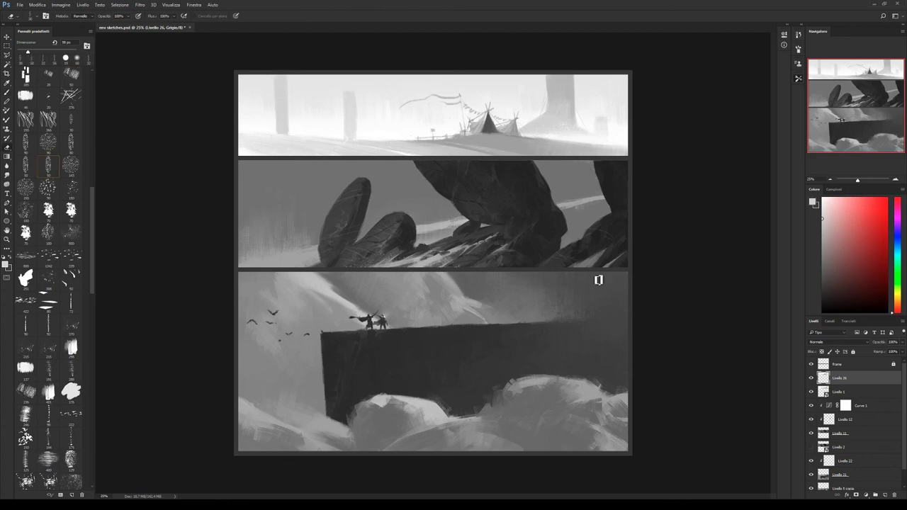
pyautogui.click(811, 378)
pyautogui.press('b')
pyautogui.keyDown('alt'); pyautogui.click(354, 131); pyautogui.keyUp('alt')
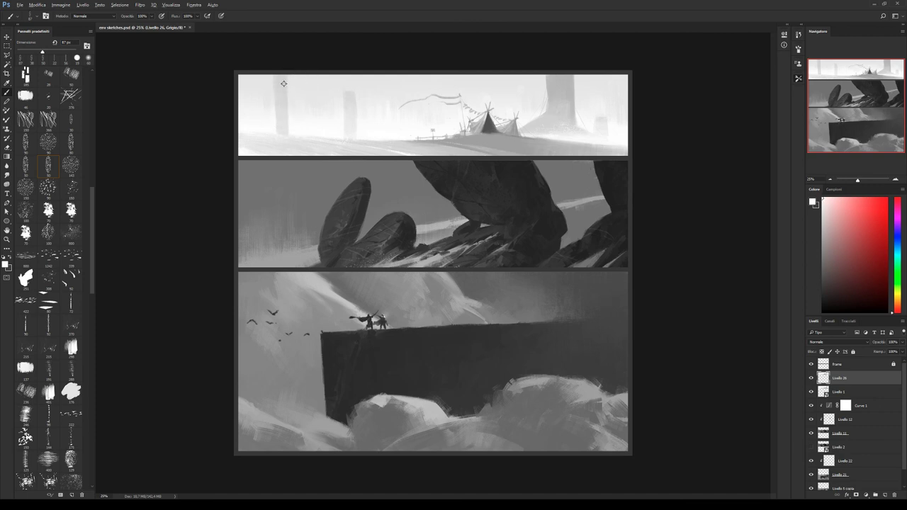
# Sample dark grey, light grey and near-white tones from the pillars and sky.
pyautogui.keyDown('alt'); pyautogui.click(485, 129); pyautogui.keyUp('alt')
pyautogui.keyDown('alt'); pyautogui.click(281, 93); pyautogui.keyUp('alt')
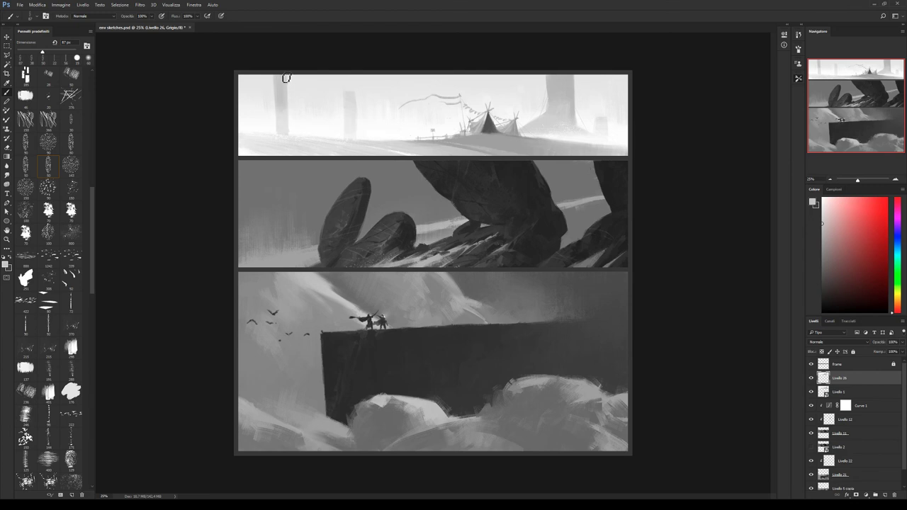
pyautogui.keyDown('alt'); pyautogui.click(281, 125); pyautogui.keyUp('alt')
pyautogui.keyDown('alt'); pyautogui.click(556, 83); pyautogui.keyUp('alt')
pyautogui.keyDown('alt'); pyautogui.click(276, 75); pyautogui.keyUp('alt')
pyautogui.keyDown('alt'); pyautogui.click(350, 94); pyautogui.keyUp('alt')
# Shrink the brush and sample greys and white along the top panel's lower edge.
pyautogui.keyDown('alt'); pyautogui.click(360, 125); pyautogui.keyUp('alt')
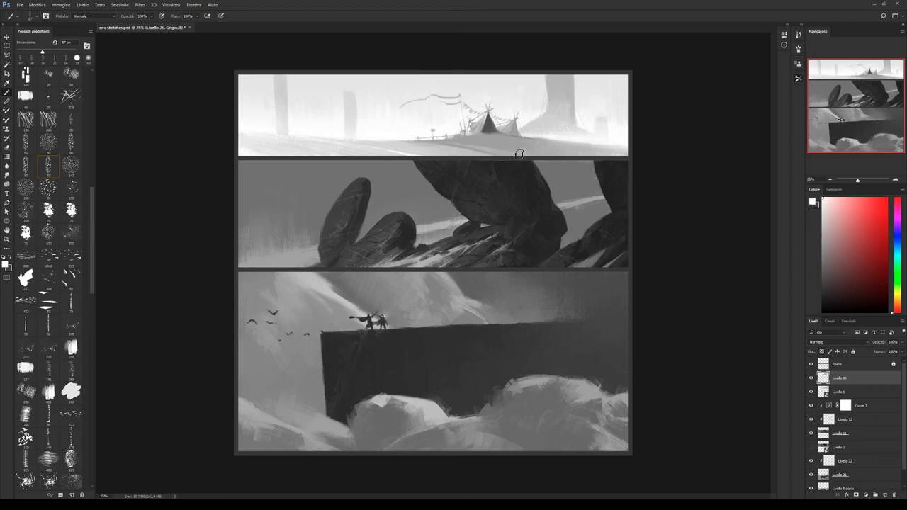
pyautogui.keyDown('alt'); pyautogui.click(503, 154); pyautogui.keyUp('alt')
pyautogui.keyDown('alt'); pyautogui.click(462, 143); pyautogui.keyUp('alt')
pyautogui.press('[')
pyautogui.press('[')
pyautogui.keyDown('alt'); pyautogui.click(446, 147); pyautogui.keyUp('alt')
pyautogui.keyDown('alt'); pyautogui.click(408, 152); pyautogui.keyUp('alt')
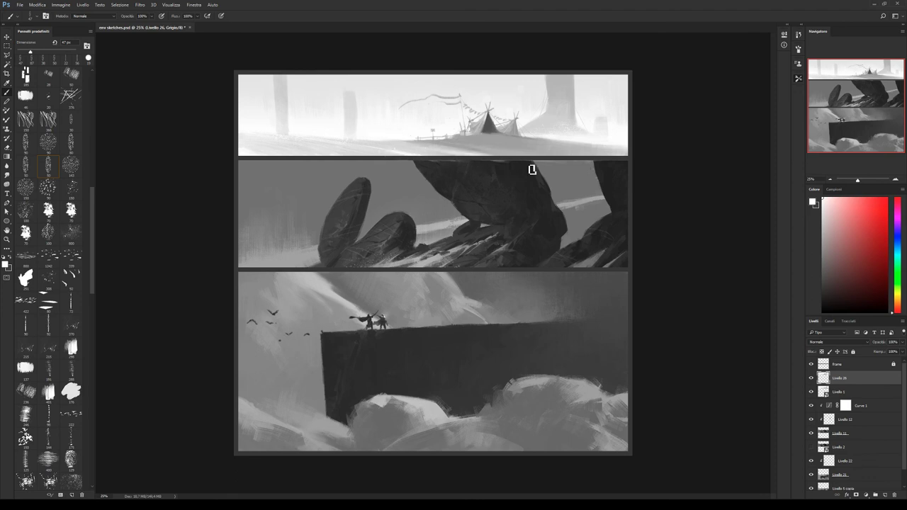
# Clip Livello 26 to Livello 1, flip the image back, and pick a 12 px brush.
pyautogui.keyDown('alt'); pyautogui.click(841, 381); pyautogui.keyUp('alt')
pyautogui.press('h')
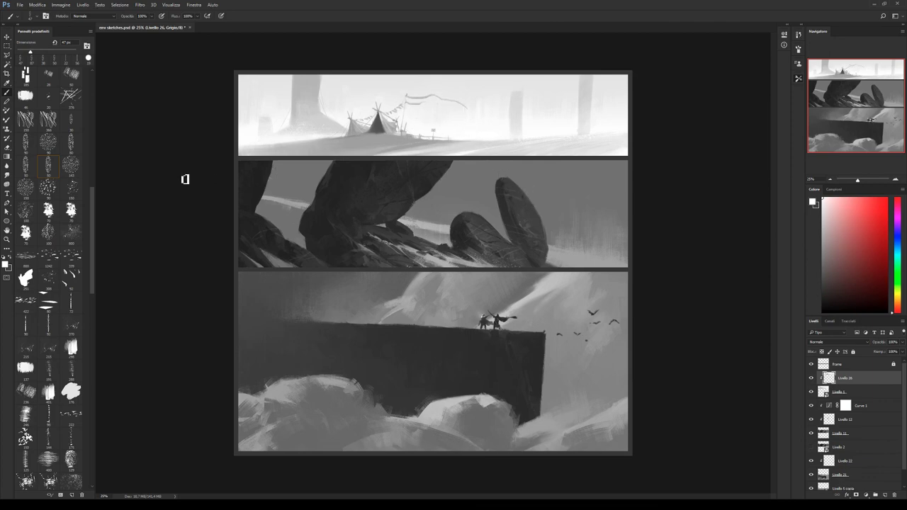
pyautogui.click(71, 209)
# Sample greys and whites from the snow, sky and horizon for painting.
pyautogui.keyDown('alt'); pyautogui.click(458, 143); pyautogui.keyUp('alt')
pyautogui.keyDown('alt'); pyautogui.click(458, 139); pyautogui.keyUp('alt')
pyautogui.keyDown('alt'); pyautogui.click(458, 139); pyautogui.keyUp('alt')
pyautogui.keyDown('alt'); pyautogui.click(468, 142); pyautogui.keyUp('alt')
pyautogui.keyDown('alt'); pyautogui.click(459, 138); pyautogui.keyUp('alt')
pyautogui.keyDown('alt'); pyautogui.click(460, 140); pyautogui.keyUp('alt')
pyautogui.keyDown('alt'); pyautogui.click(452, 140); pyautogui.keyUp('alt')
pyautogui.keyDown('alt'); pyautogui.click(461, 138); pyautogui.keyUp('alt')
pyautogui.keyDown('alt'); pyautogui.click(393, 135); pyautogui.keyUp('alt')
pyautogui.keyDown('alt'); pyautogui.click(429, 143); pyautogui.keyUp('alt')
pyautogui.keyDown('alt'); pyautogui.click(393, 142); pyautogui.keyUp('alt')
pyautogui.keyDown('alt'); pyautogui.click(406, 142); pyautogui.keyUp('alt')
# Select the 19 px round brush and sample the near-white sky and tent grey.
pyautogui.scroll(10, 89, 182)
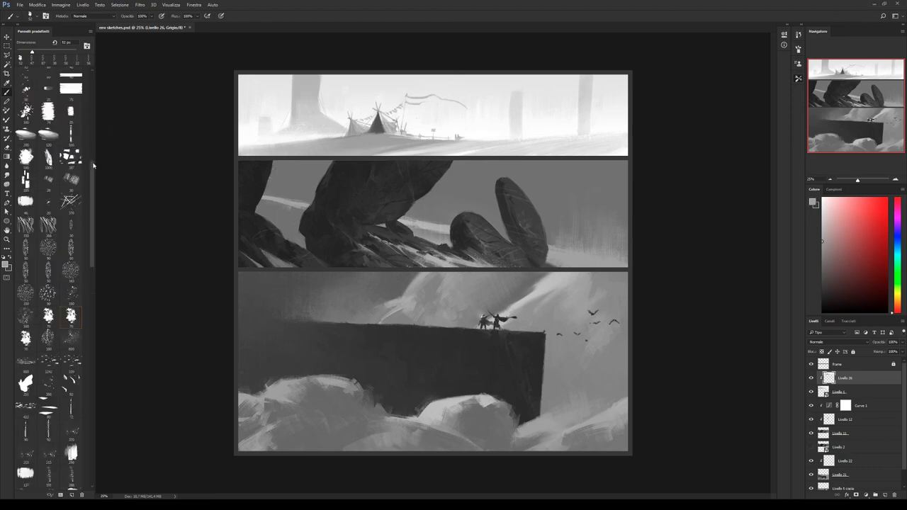
pyautogui.scroll(5, 89, 182)
pyautogui.click(26, 75)
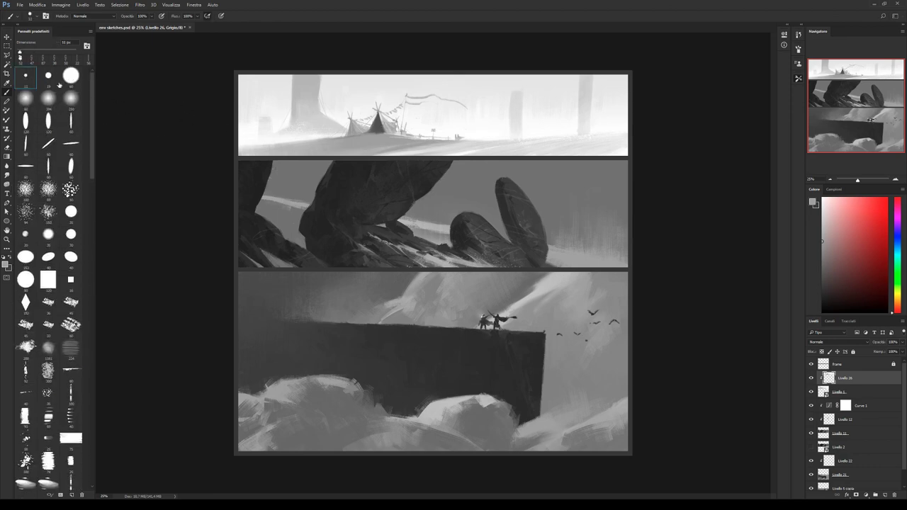
pyautogui.click(49, 75)
pyautogui.keyDown('alt'); pyautogui.click(365, 103); pyautogui.keyUp('alt')
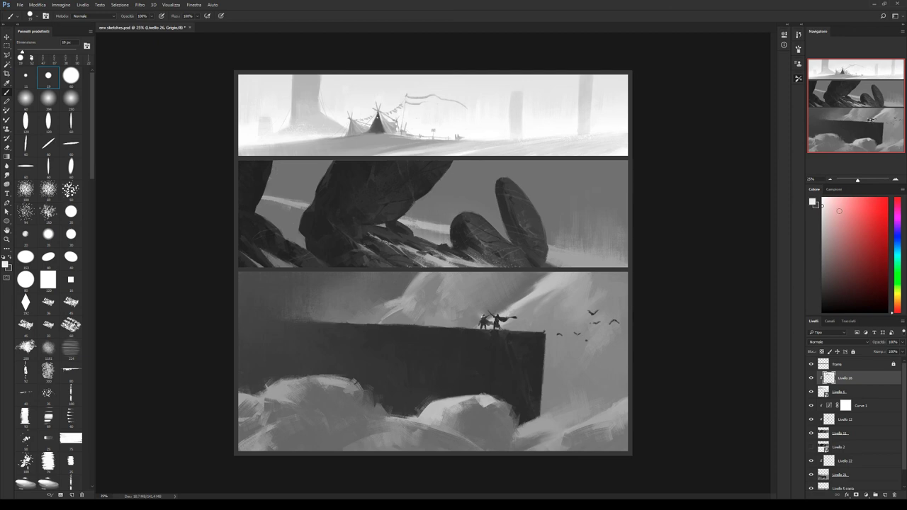
pyautogui.keyDown('alt'); pyautogui.click(382, 123); pyautogui.keyUp('alt')
# Swap to white, set a soft round brush at 87 px, and add empty layer Livello 27.
pyautogui.press('x')
pyautogui.click(33, 102)
pyautogui.press(']')
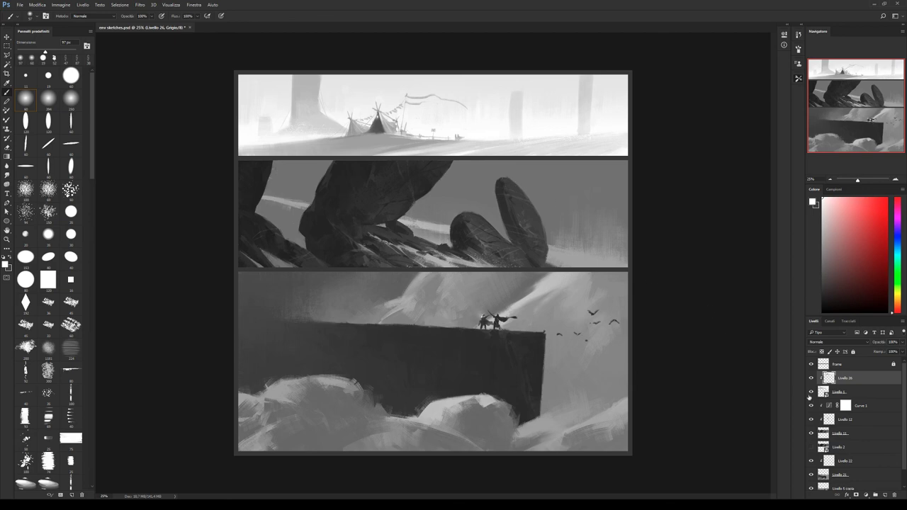
pyautogui.click(884, 495)
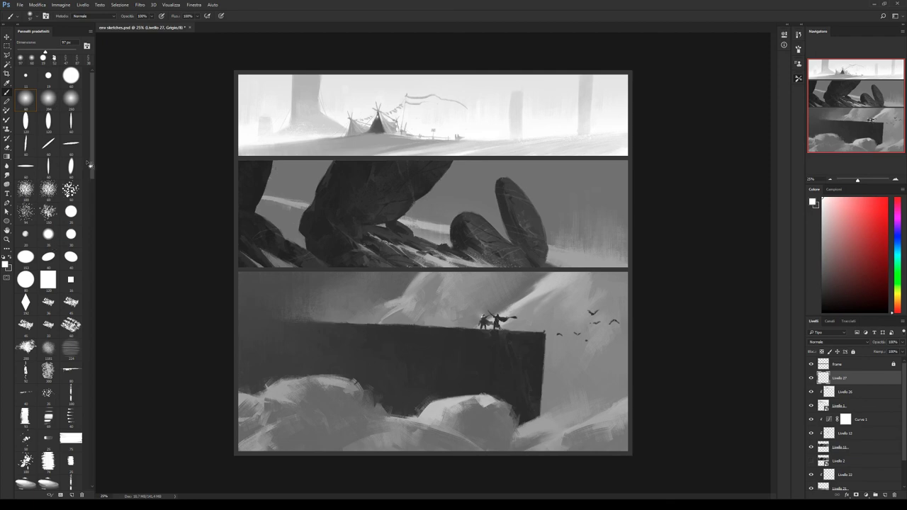
# Pick the diamond brush and a grey, then hide and delete Livello 27.
pyautogui.moveTo(91, 165)
pyautogui.mouseDown()
pyautogui.moveTo(90, 264)
pyautogui.moveTo(90, 197)
pyautogui.mouseUp()
pyautogui.click(26, 173)
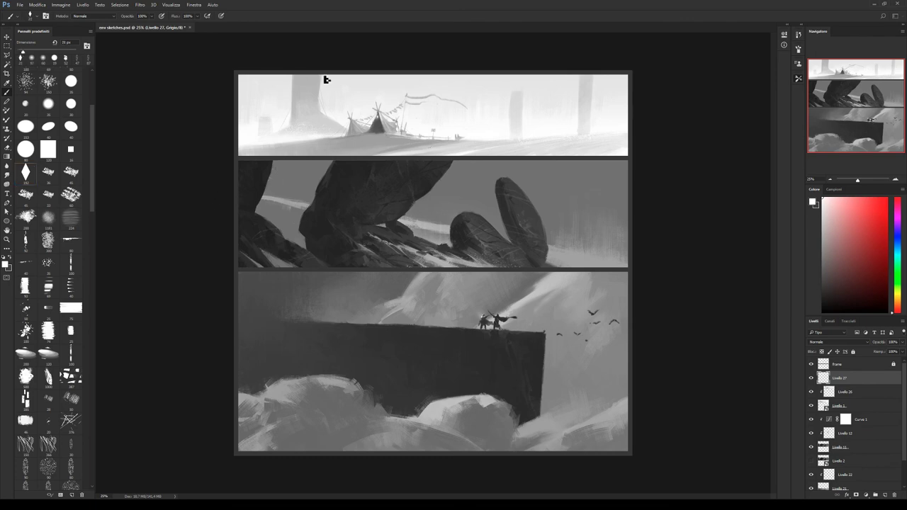
pyautogui.keyDown('alt'); pyautogui.click(376, 124); pyautogui.keyUp('alt')
pyautogui.click(811, 378)
pyautogui.moveTo(840, 379); pyautogui.dragTo(895, 492)
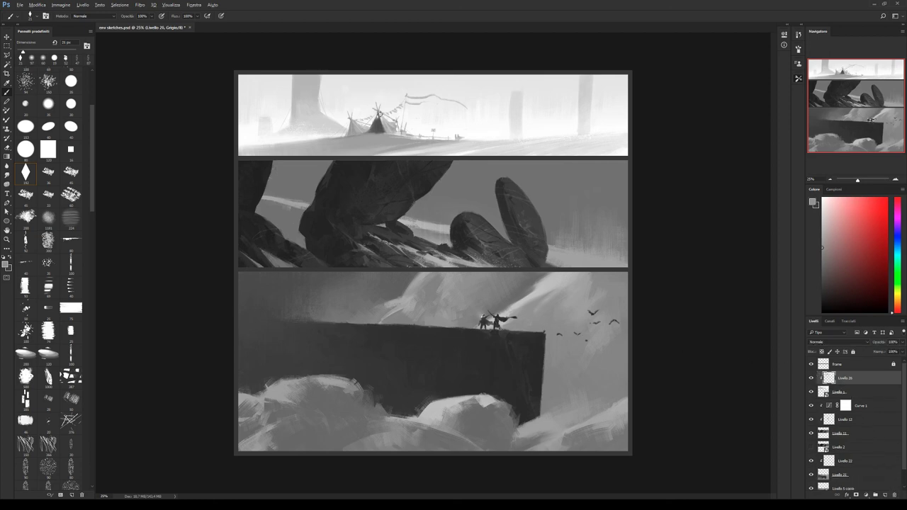
# Sample a range of dark and light greys from the tents and ground.
pyautogui.keyDown('alt'); pyautogui.click(380, 123); pyautogui.keyUp('alt')
pyautogui.keyDown('alt'); pyautogui.click(389, 129); pyautogui.keyUp('alt')
pyautogui.keyDown('alt'); pyautogui.click(390, 130); pyautogui.keyUp('alt')
pyautogui.keyDown('alt'); pyautogui.click(390, 127); pyautogui.keyUp('alt')
pyautogui.keyDown('alt'); pyautogui.click(399, 138); pyautogui.keyUp('alt')
pyautogui.keyDown('alt'); pyautogui.click(387, 131); pyautogui.keyUp('alt')
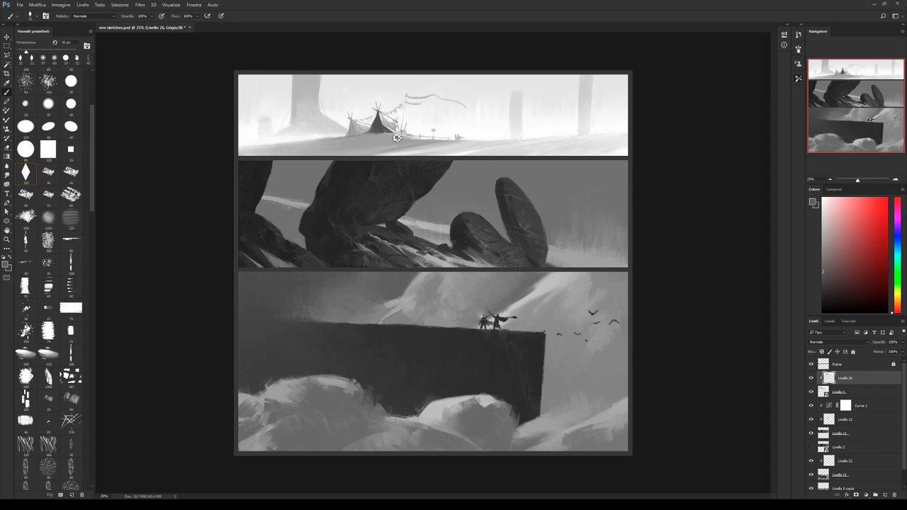
pyautogui.keyDown('alt'); pyautogui.click(385, 132); pyautogui.keyUp('alt')
pyautogui.keyDown('alt'); pyautogui.click(388, 132); pyautogui.keyUp('alt')
pyautogui.keyDown('alt'); pyautogui.click(395, 138); pyautogui.keyUp('alt')
pyautogui.keyDown('alt'); pyautogui.click(395, 134); pyautogui.keyUp('alt')
pyautogui.keyDown('alt'); pyautogui.click(384, 122); pyautogui.keyUp('alt')
pyautogui.keyDown('alt'); pyautogui.click(383, 116); pyautogui.keyUp('alt')
pyautogui.keyDown('alt'); pyautogui.click(384, 119); pyautogui.keyUp('alt')
pyautogui.keyDown('alt'); pyautogui.click(386, 122); pyautogui.keyUp('alt')
pyautogui.keyDown('alt'); pyautogui.click(388, 126); pyautogui.keyUp('alt')
pyautogui.keyDown('alt'); pyautogui.click(393, 135); pyautogui.keyUp('alt')
pyautogui.keyDown('alt'); pyautogui.click(382, 134); pyautogui.keyUp('alt')
pyautogui.keyDown('alt'); pyautogui.click(344, 128); pyautogui.keyUp('alt')
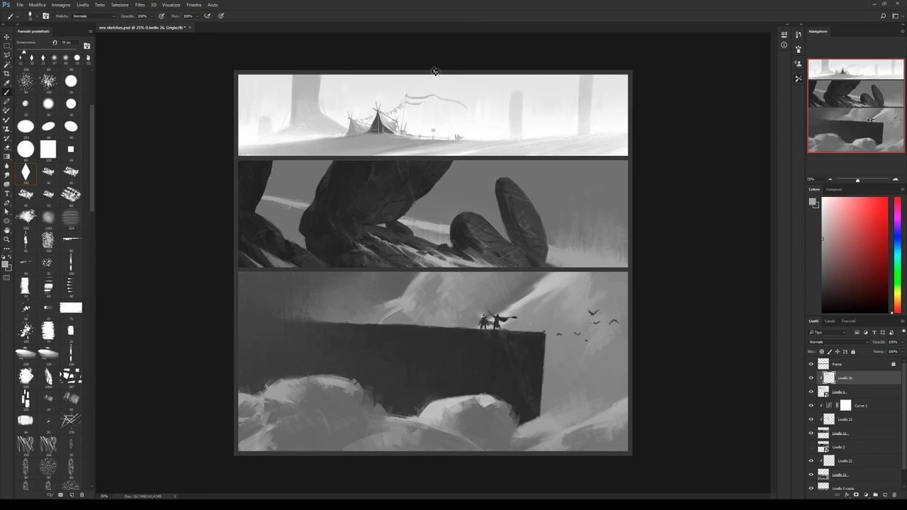
# Paint and retouch tiny dark figures by the fence, then add a new layer.
pyautogui.press(']')
pyautogui.press(']')
pyautogui.press(']')
pyautogui.press('x')
pyautogui.keyDown('alt'); pyautogui.click(457, 138); pyautogui.keyUp('alt')
pyautogui.moveTo(457, 137); pyautogui.dragTo(460, 138)
pyautogui.keyDown('alt'); pyautogui.click(464, 141); pyautogui.keyUp('alt')
pyautogui.keyDown('alt'); pyautogui.click(461, 140); pyautogui.keyUp('alt')
pyautogui.keyDown('alt'); pyautogui.click(465, 141); pyautogui.keyUp('alt')
pyautogui.keyDown('alt'); pyautogui.click(461, 140); pyautogui.keyUp('alt')
pyautogui.click(884, 494)
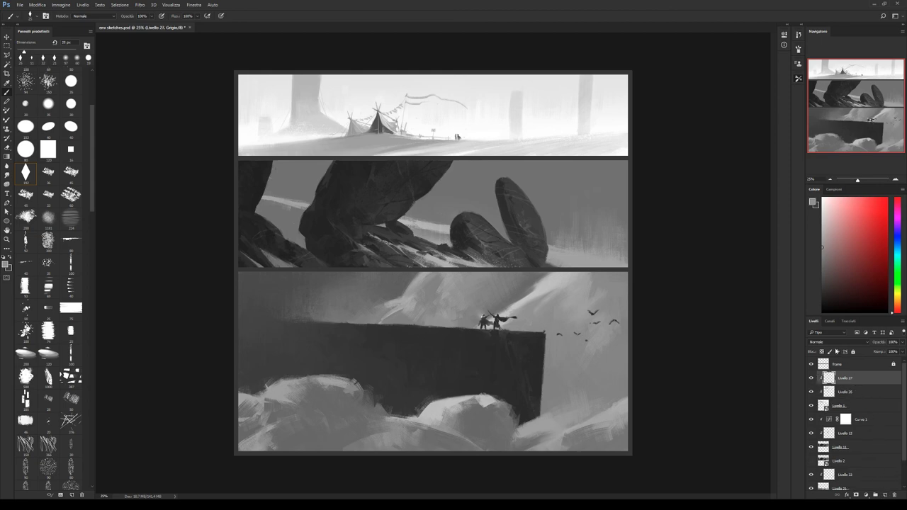
# Set the new layer to Lighten (Schiarisci) blending at 45% opacity.
pyautogui.hotkey('alt', 'shift', 'k')
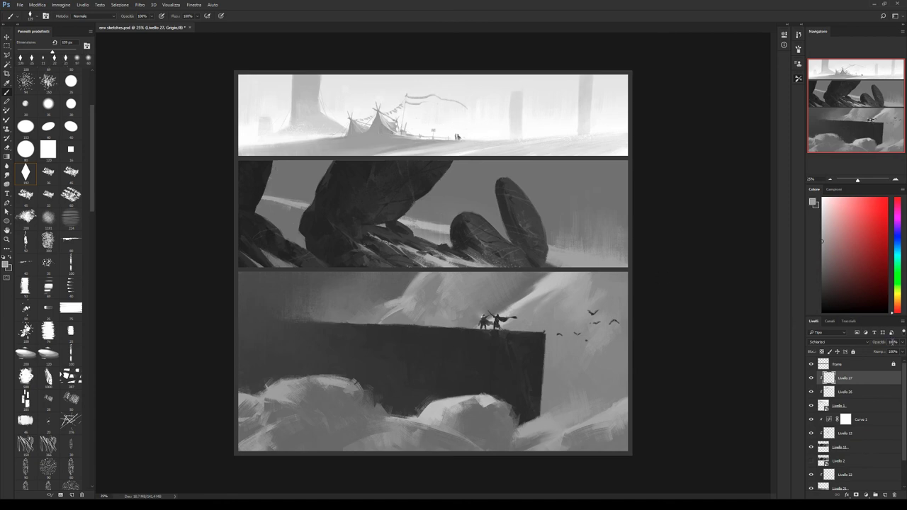
pyautogui.write('65')
pyautogui.write('030')
pyautogui.write('100')
pyautogui.click(890, 344)
pyautogui.write('45')
# Add a Curves adjustment clipped to Livello 27, trying blend modes at 20% opacity.
pyautogui.press('F2')
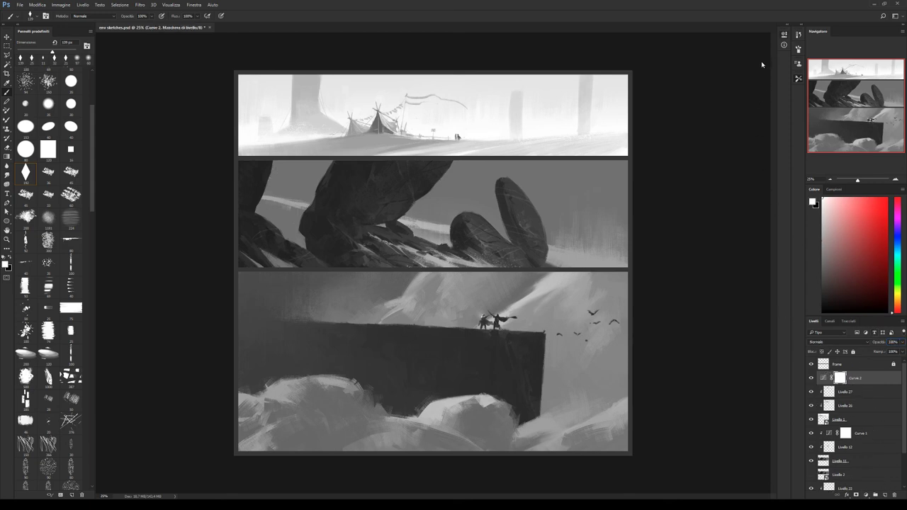
pyautogui.hotkey('ctrl', 'alt', 'g')
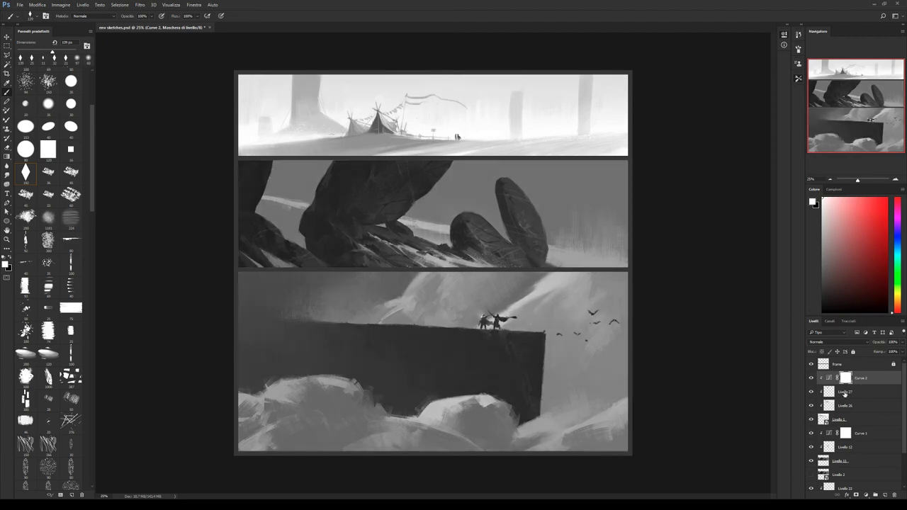
pyautogui.click(811, 378)
pyautogui.click(824, 342)
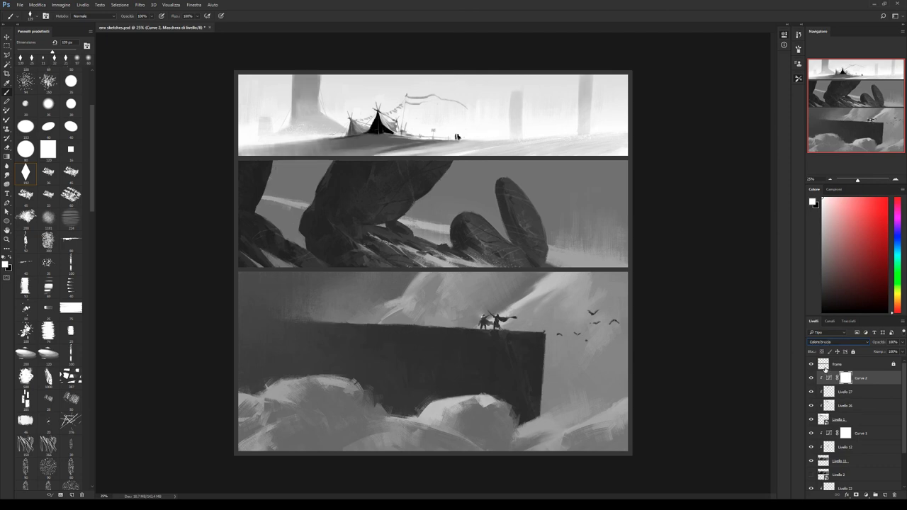
pyautogui.press('Down')
pyautogui.press('Down')
pyautogui.press('Down')
pyautogui.press('Up')
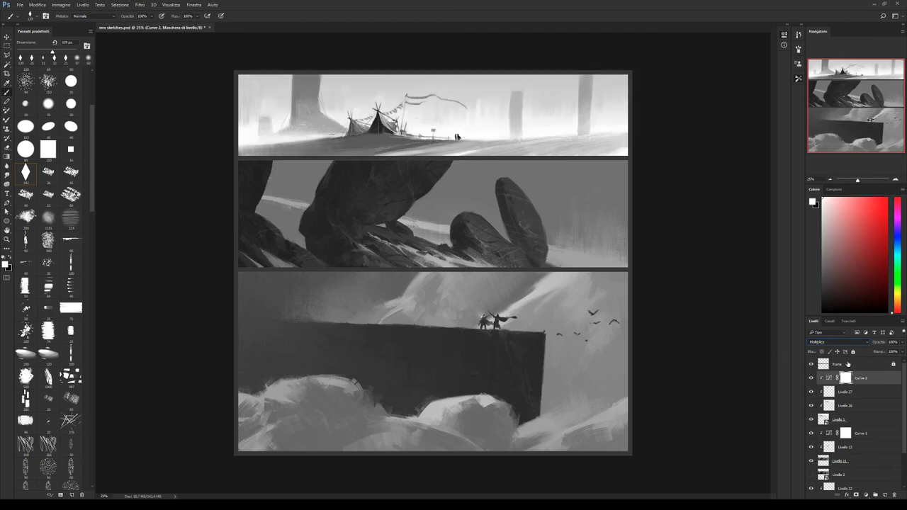
pyautogui.click(892, 343)
pyautogui.write('8')
pyautogui.press('BackSpace')
pyautogui.write('20')
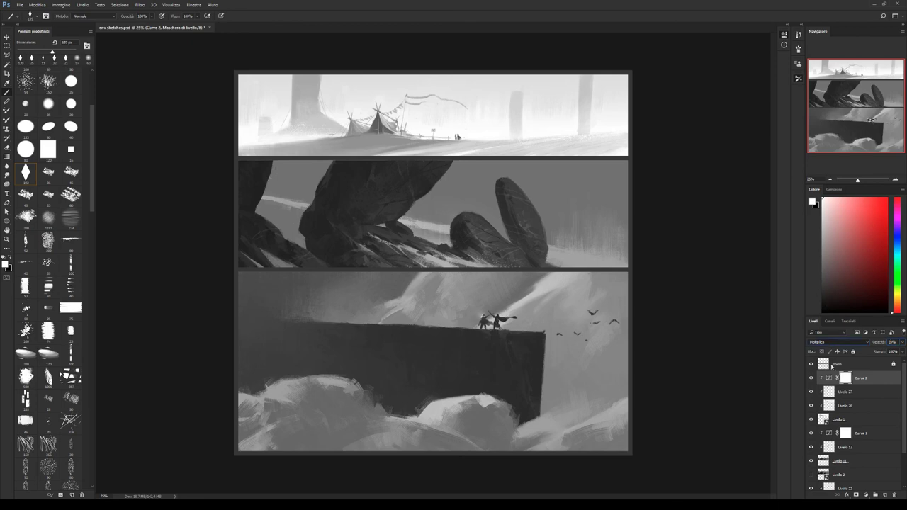
# Compare the curves effect and switch it to Overlay blending at 20% opacity.
pyautogui.scroll(-5, 833, 341)
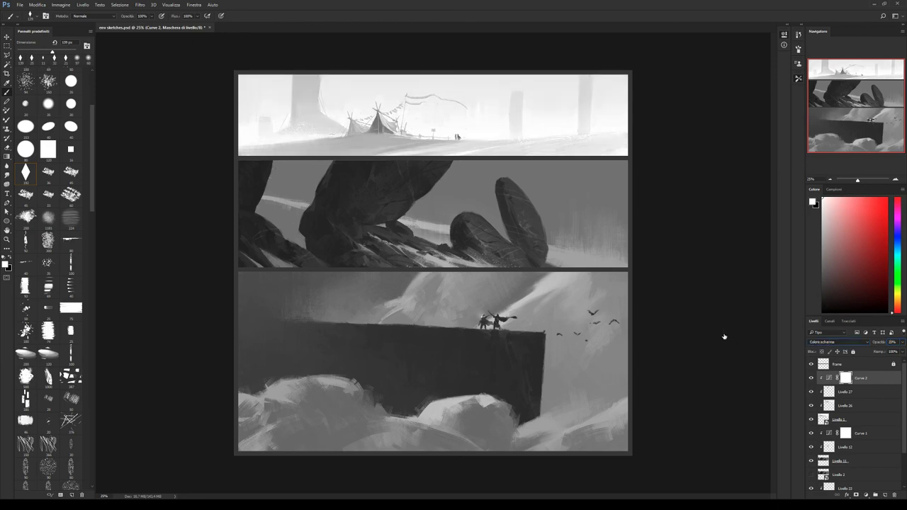
pyautogui.click(811, 377)
pyautogui.scroll(2, 833, 343)
pyautogui.scroll(3, 832, 343)
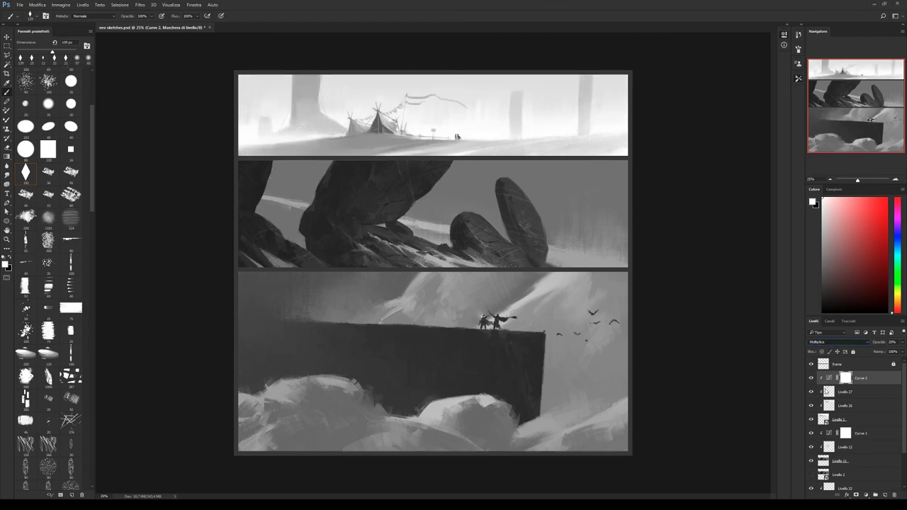
pyautogui.hotkey('shift', 'alt', 'o')
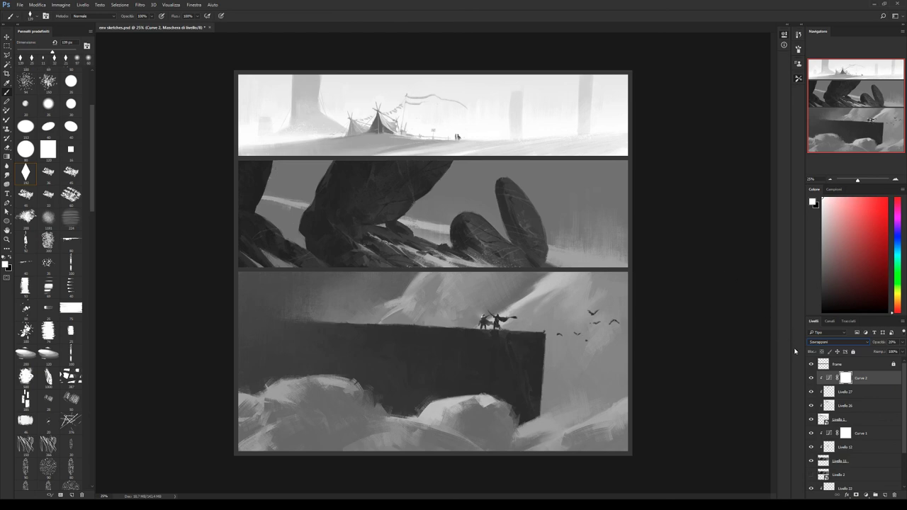
pyautogui.press('2')
pyautogui.click(891, 341)
# On a new layer above Livello 27, paint white falling snow with a speckle brush.
pyautogui.click(859, 390)
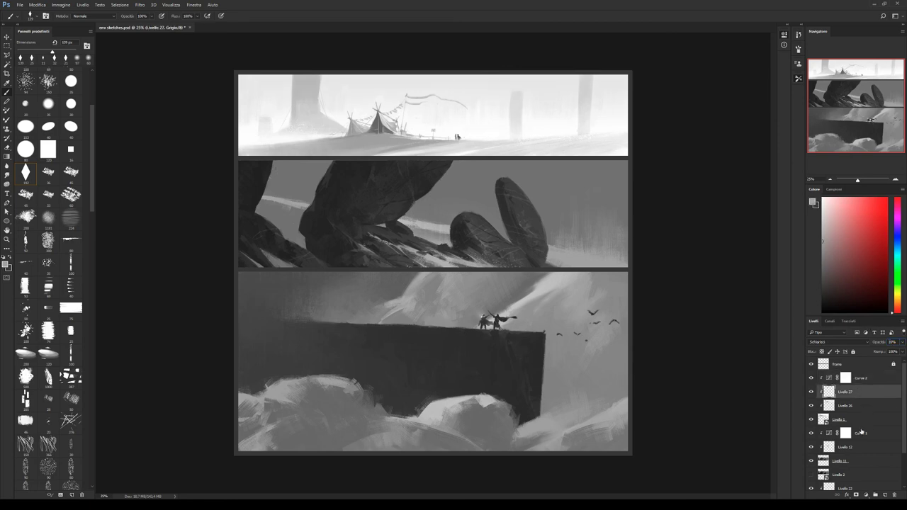
pyautogui.click(884, 494)
pyautogui.keyDown('alt'); pyautogui.click(367, 223); pyautogui.keyUp('alt')
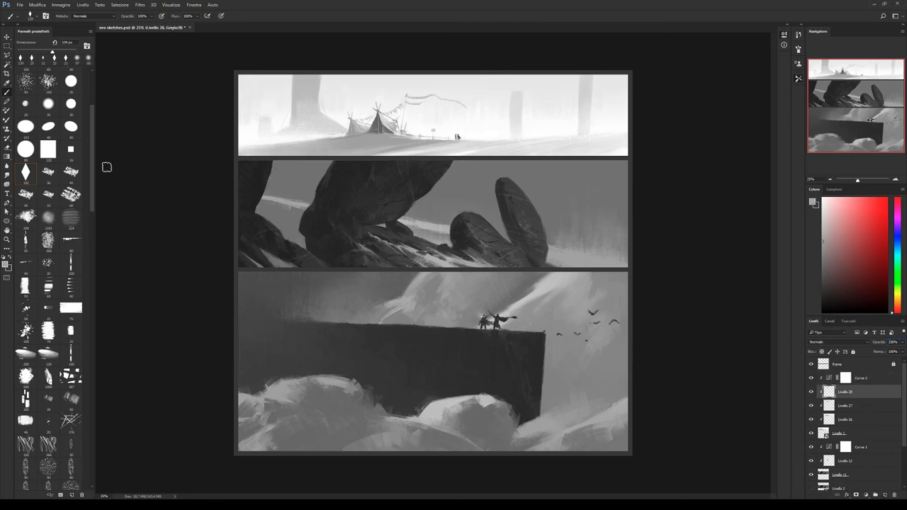
pyautogui.scroll(-10, 85, 257)
pyautogui.moveTo(85, 257); pyautogui.dragTo(93, 324)
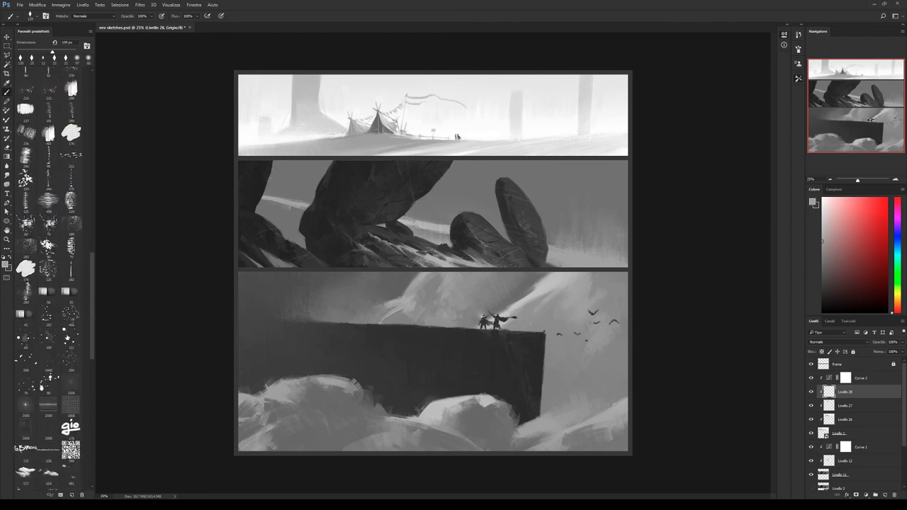
pyautogui.click(71, 342)
pyautogui.press('x')
pyautogui.moveTo(247, 129); pyautogui.dragTo(333, 145)
pyautogui.moveTo(309, 90); pyautogui.dragTo(421, 148)
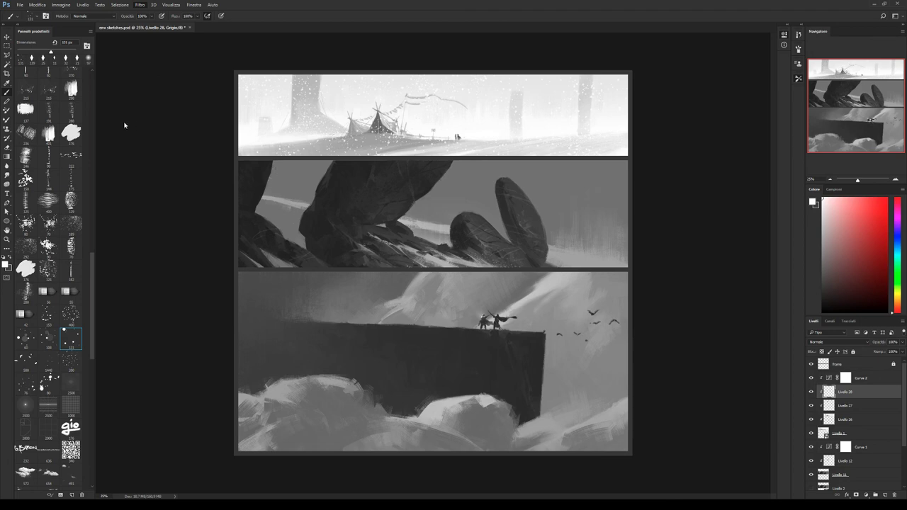
# Warp the snow layer across the top panel, commit it, and save the document.
pyautogui.press('h')
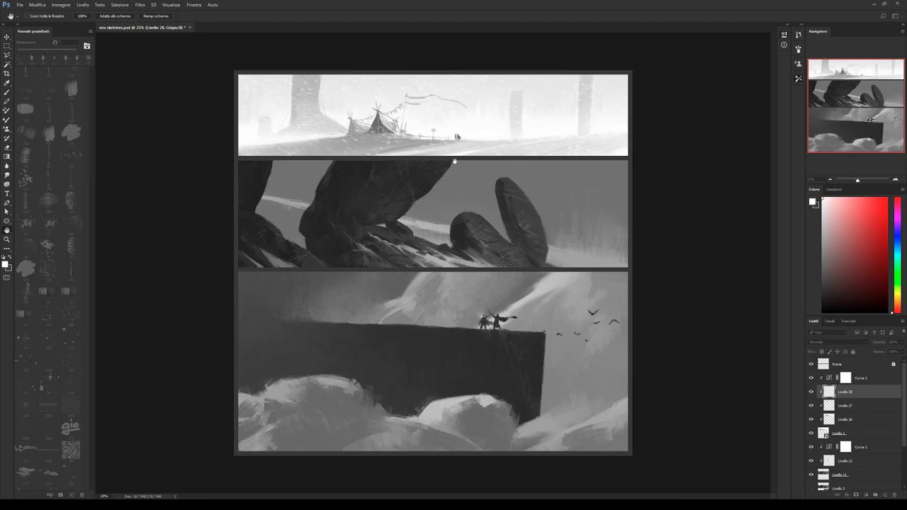
pyautogui.press('b')
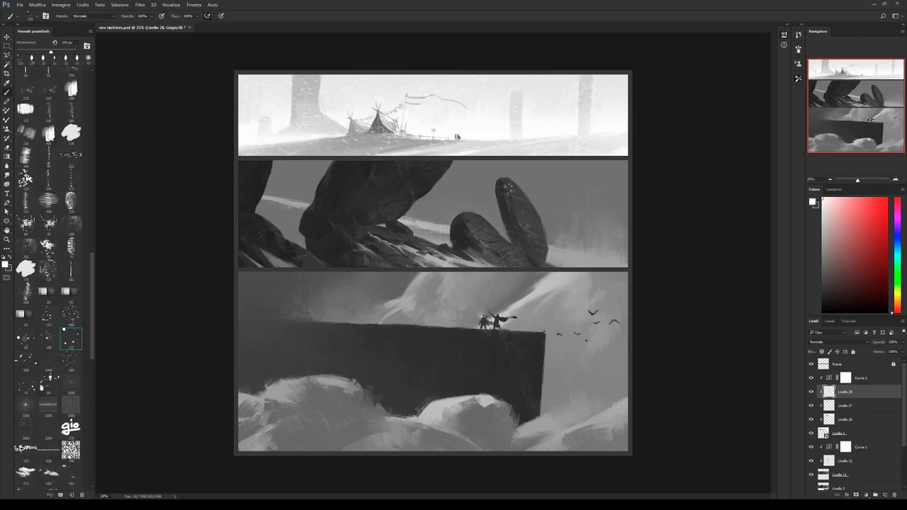
pyautogui.hotkey('ctrl', 't')
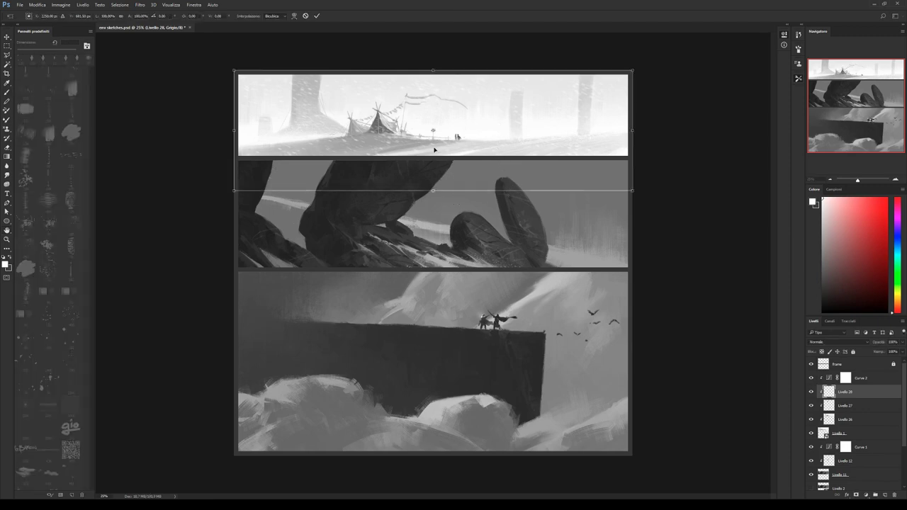
pyautogui.click(294, 15)
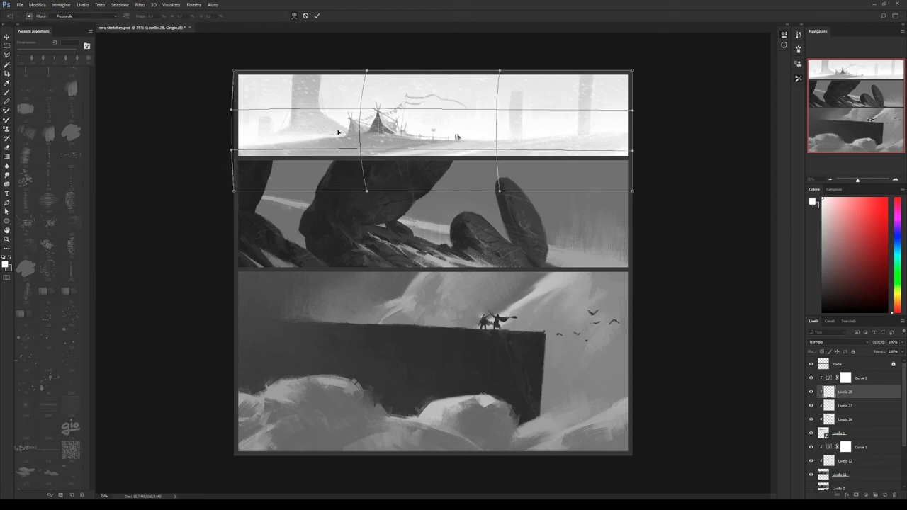
pyautogui.moveTo(340, 130)
pyautogui.mouseDown()
pyautogui.moveTo(518, 132)
pyautogui.moveTo(526, 105)
pyautogui.moveTo(429, 95)
pyautogui.moveTo(366, 106)
pyautogui.moveTo(301, 147)
pyautogui.mouseUp()
pyautogui.press('Return')
pyautogui.press('b')
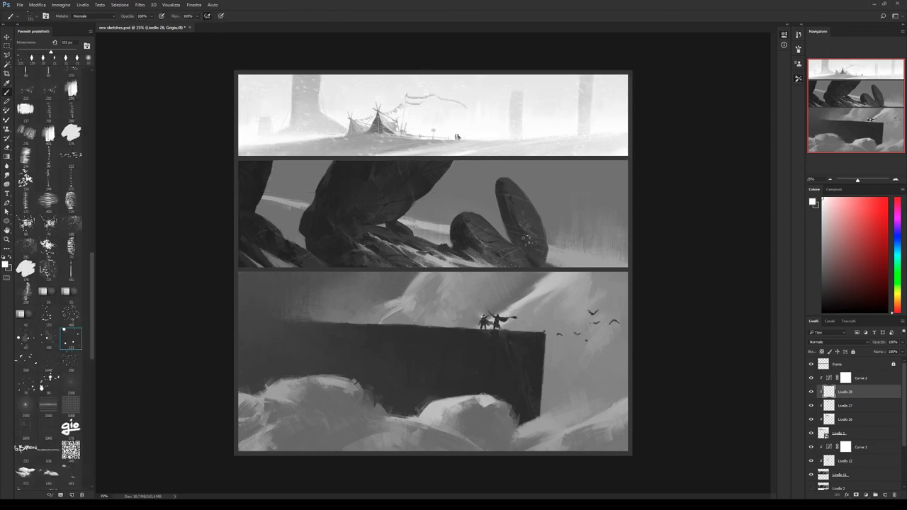
pyautogui.hotkey('ctrl', 's')
# Add a new layer above Frame and set up a hard brush in mid grey.
pyautogui.click(870, 368)
pyautogui.click(884, 494)
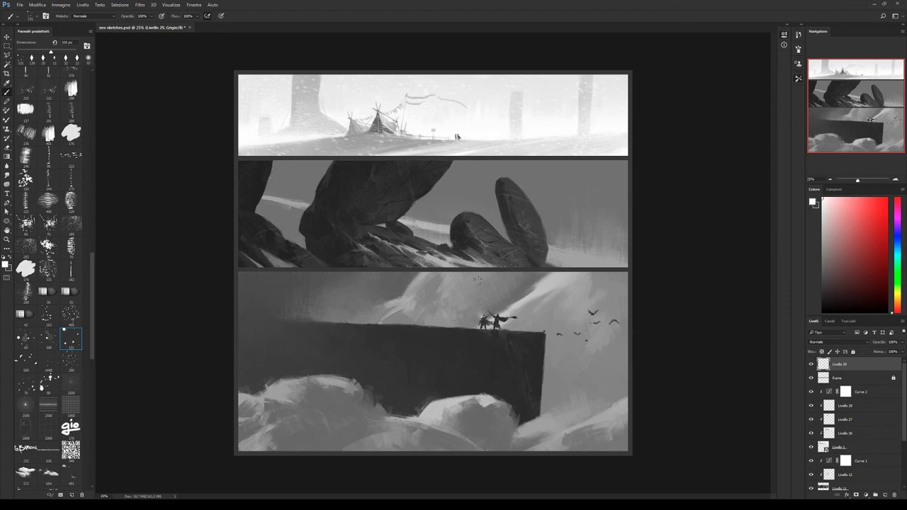
pyautogui.scroll(5, 23, 216)
pyautogui.scroll(5, 23, 216)
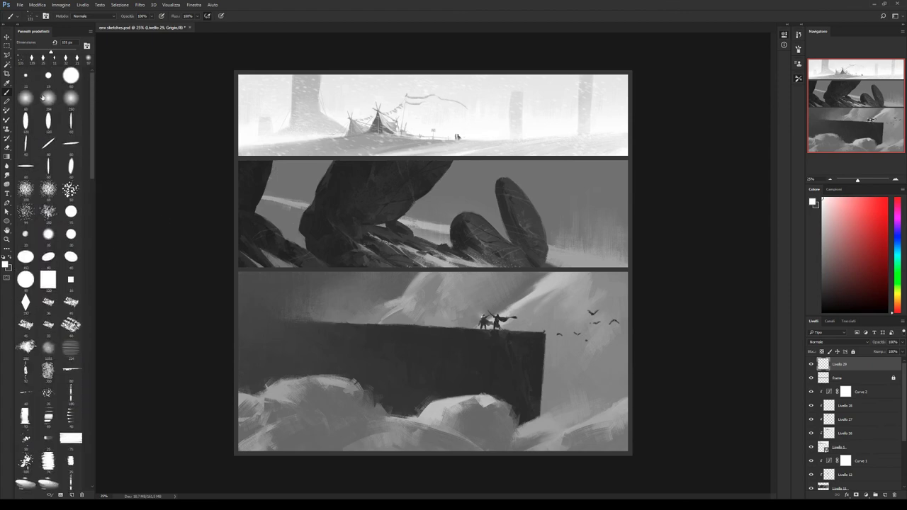
pyautogui.click(24, 302)
pyautogui.keyDown('alt'); pyautogui.click(453, 245); pyautogui.keyUp('alt')
# Hand-letter 'thanks for watching!' in the upper right with an underline and smiley.
pyautogui.moveTo(496, 106)
pyautogui.mouseDown()
pyautogui.moveTo(495, 90)
pyautogui.moveTo(517, 103)
pyautogui.moveTo(527, 94)
pyautogui.moveTo(579, 105)
pyautogui.mouseUp()
pyautogui.moveTo(573, 91)
pyautogui.mouseDown()
pyautogui.moveTo(590, 99)
pyautogui.moveTo(607, 89)
pyautogui.mouseUp()
pyautogui.moveTo(509, 122)
pyautogui.mouseDown()
pyautogui.moveTo(534, 127)
pyautogui.moveTo(540, 109)
pyautogui.moveTo(559, 127)
pyautogui.moveTo(558, 117)
pyautogui.moveTo(575, 125)
pyautogui.mouseUp()
pyautogui.moveTo(579, 115)
pyautogui.mouseDown()
pyautogui.moveTo(588, 124)
pyautogui.moveTo(599, 112)
pyautogui.moveTo(594, 131)
pyautogui.moveTo(607, 122)
pyautogui.mouseUp()
pyautogui.click(606, 128)
pyautogui.moveTo(516, 148); pyautogui.dragTo(632, 124)
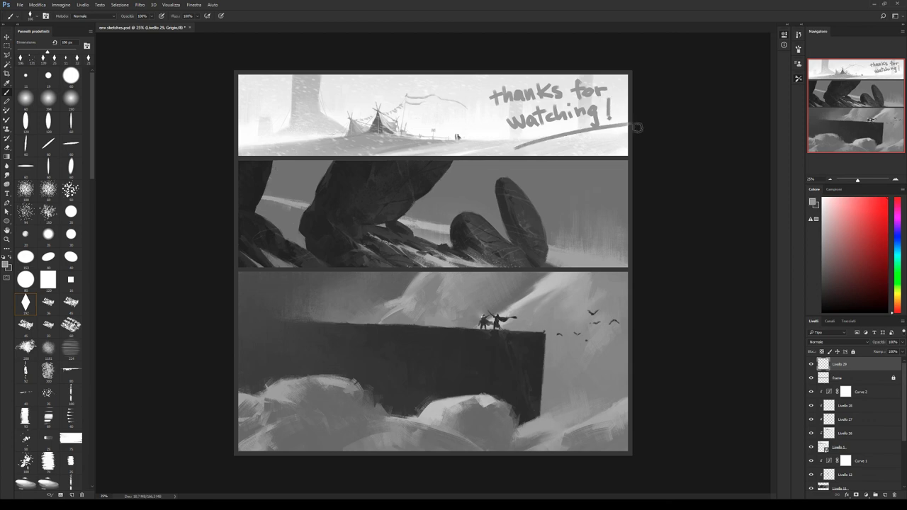
pyautogui.moveTo(579, 139); pyautogui.dragTo(588, 146)
pyautogui.moveTo(574, 150)
pyautogui.mouseDown()
pyautogui.moveTo(581, 157)
pyautogui.moveTo(607, 141)
pyautogui.mouseUp()
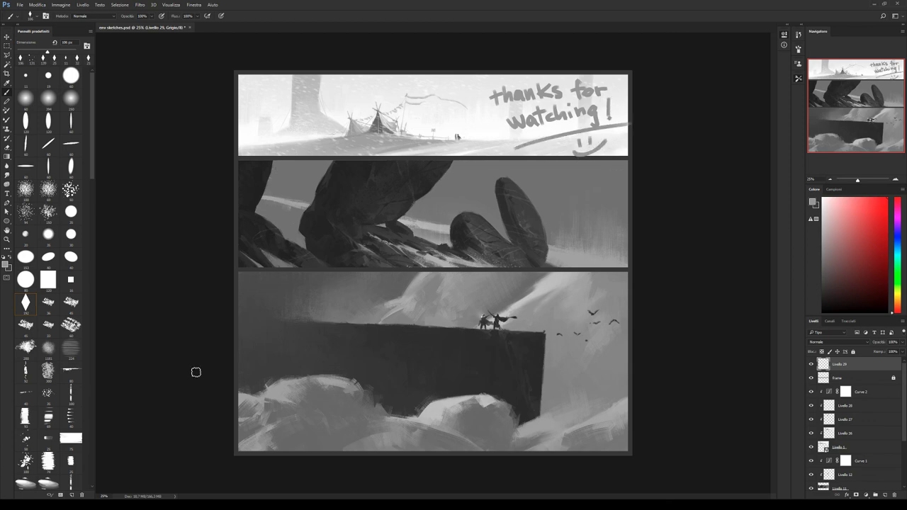